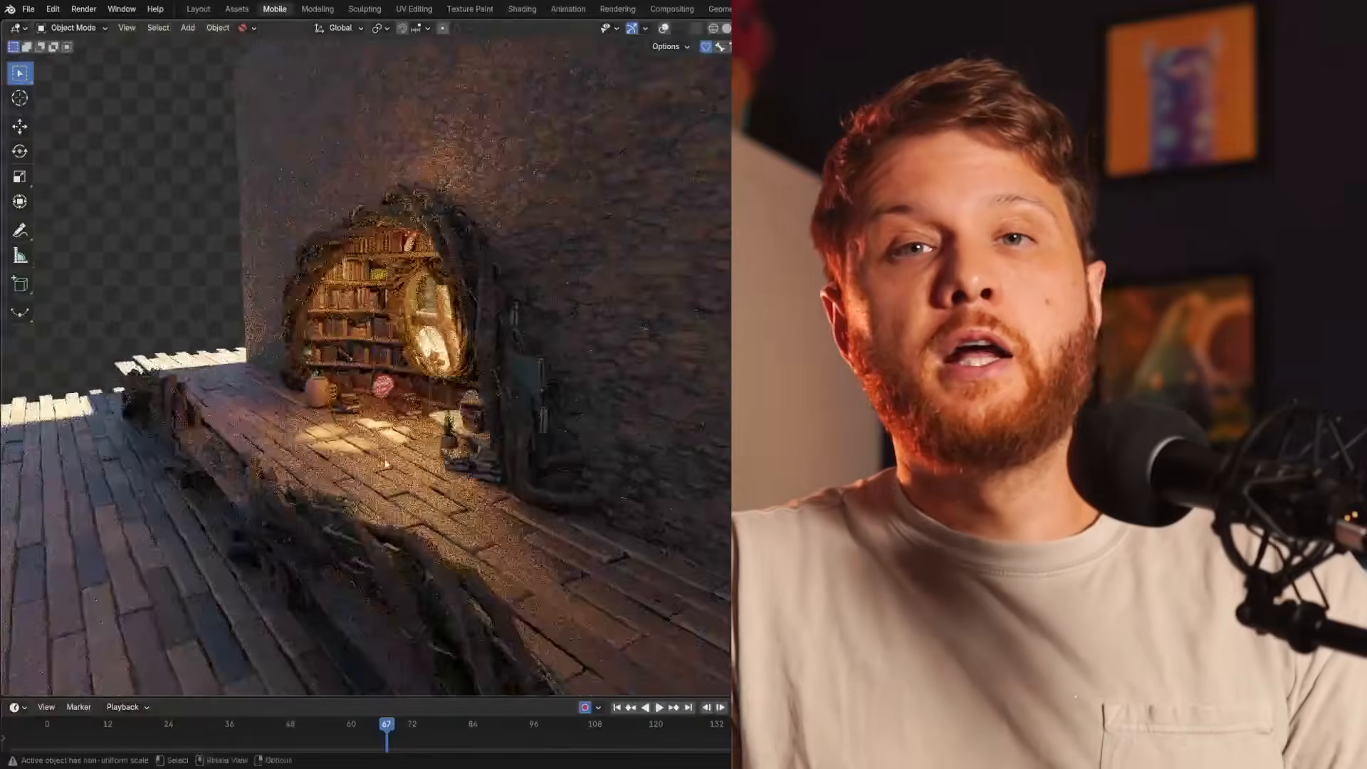
pyautogui.scroll(5, 370, 470)
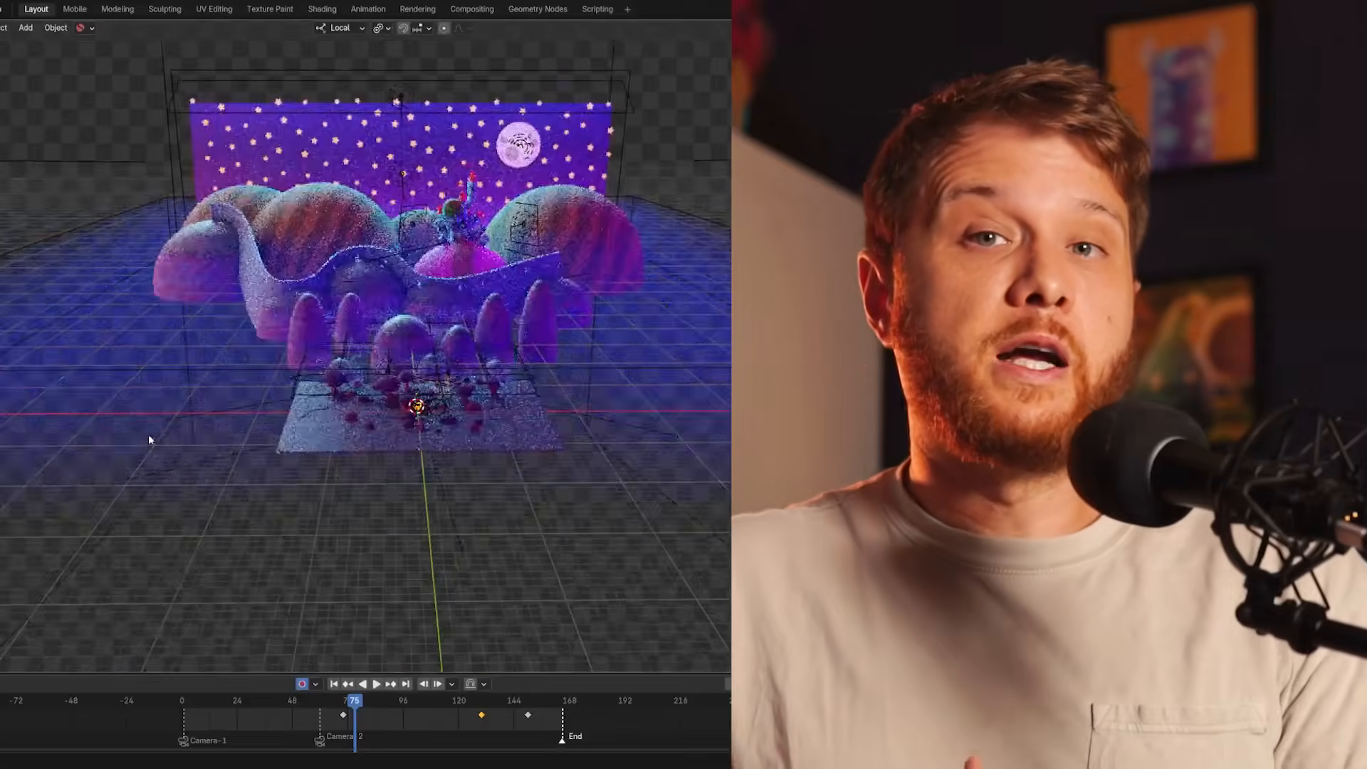
pyautogui.moveTo(148, 435); pyautogui.dragTo(274, 420, button='middle')
pyautogui.scroll(2, 475, 457)
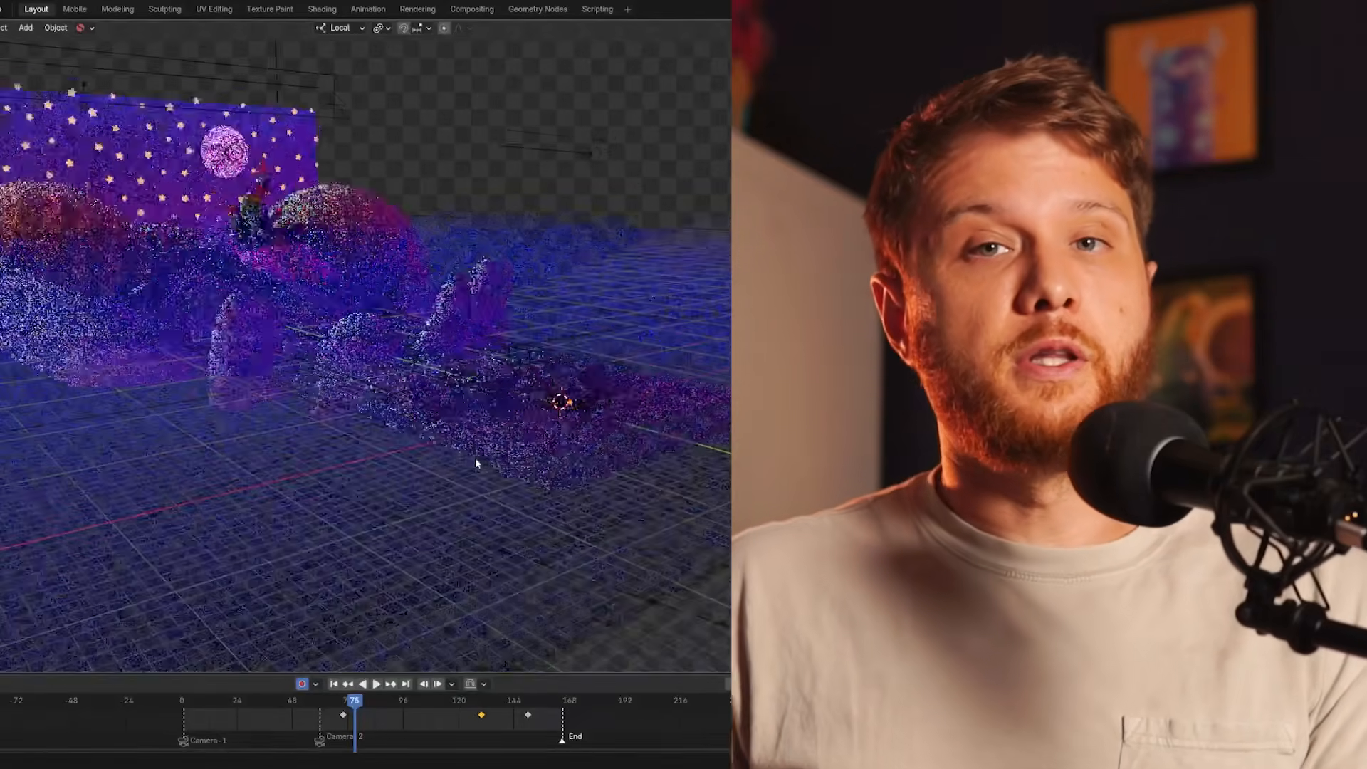
pyautogui.keyDown('shift'); pyautogui.moveTo(543, 478); pyautogui.dragTo(358, 447, button='middle'); pyautogui.keyUp('shift')
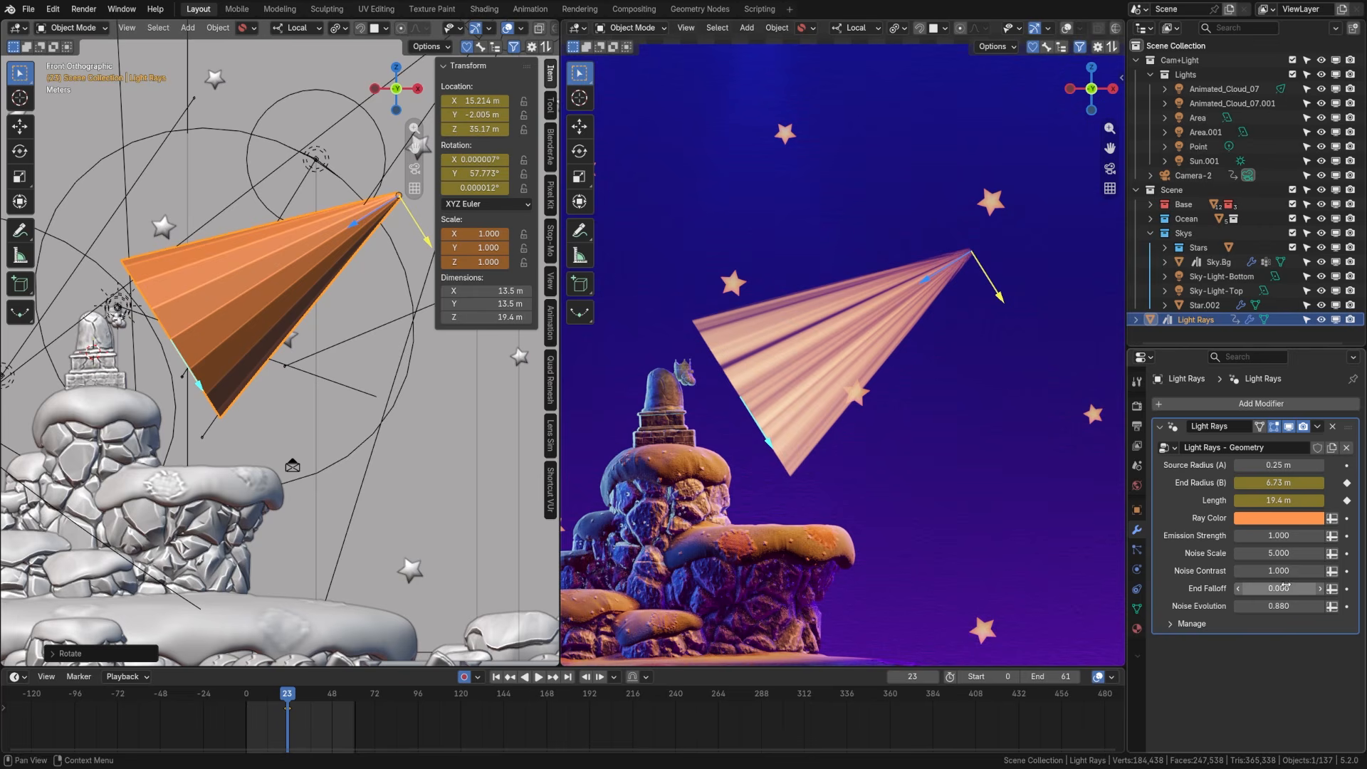
# Step: Lengthen the Light Rays cone to about 25.4 m, and reposition and rescale it in the night sky above the rock tower
pyautogui.moveTo(337, 233); pyautogui.dragTo(313, 262)
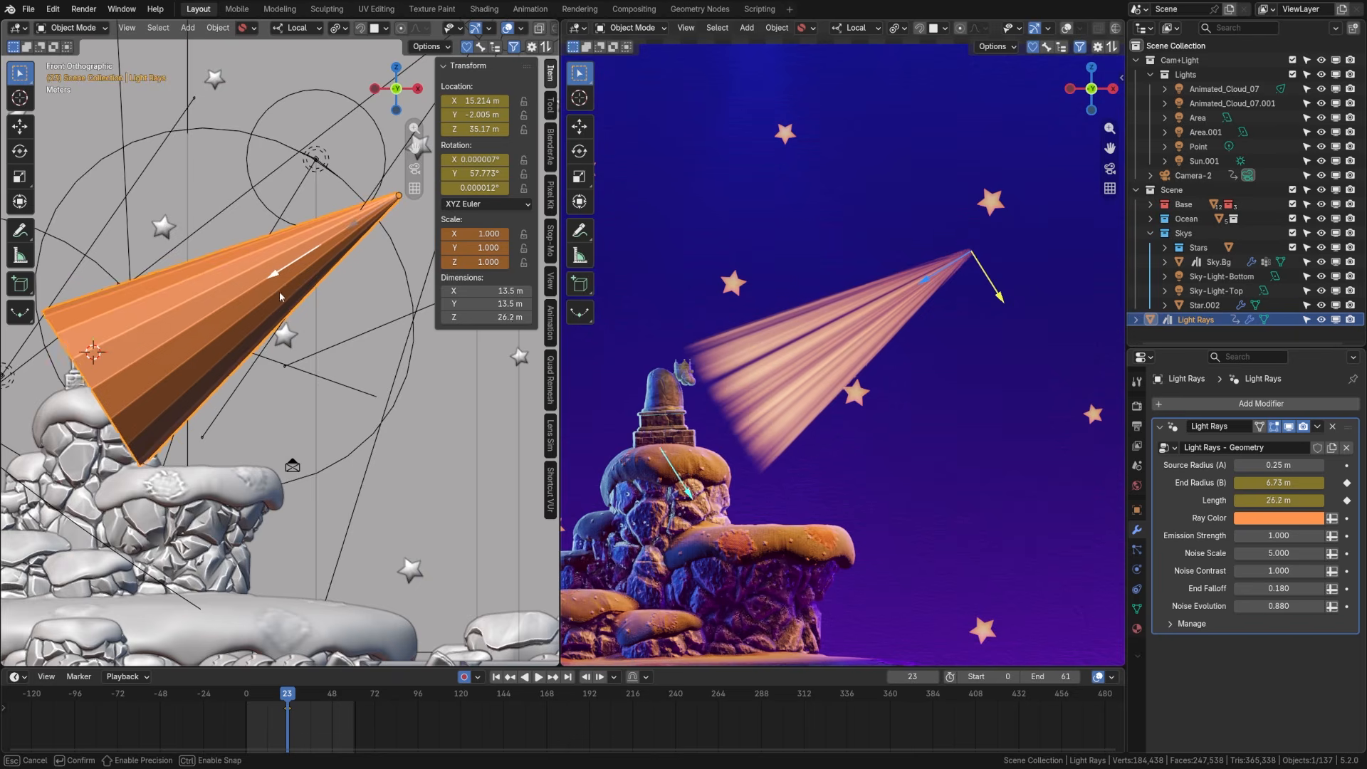
pyautogui.scroll(-2, 319, 338)
pyautogui.press('g')
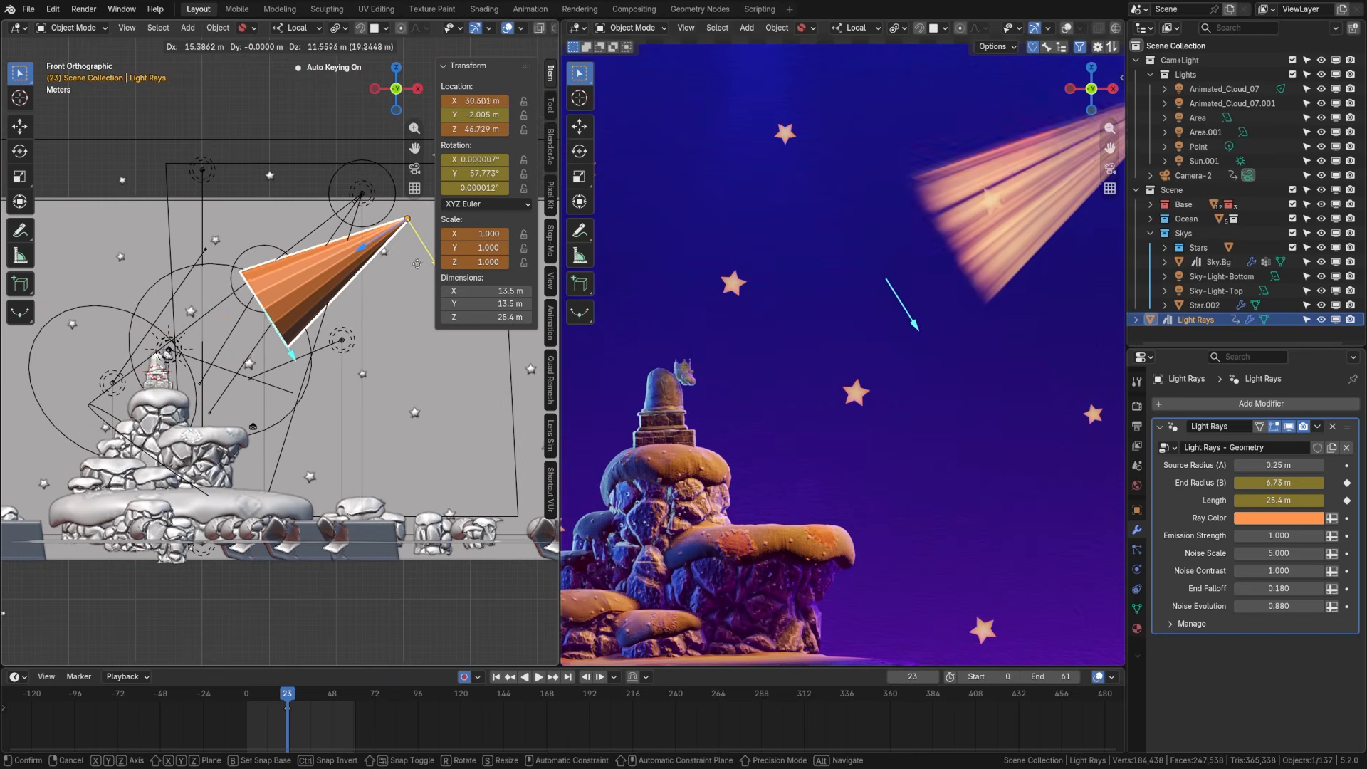
pyautogui.click(422, 259)
pyautogui.press('s')
pyautogui.click(363, 449)
# Step: Adjust the End Falloff, Ray Color and Noise Contrast of the Light Rays modifier
pyautogui.moveTo(1270, 589); pyautogui.dragTo(1281, 589)
pyautogui.click(1274, 518)
pyautogui.moveTo(1233, 358); pyautogui.dragTo(1232, 355)
pyautogui.moveTo(1256, 573); pyautogui.dragTo(1281, 573)
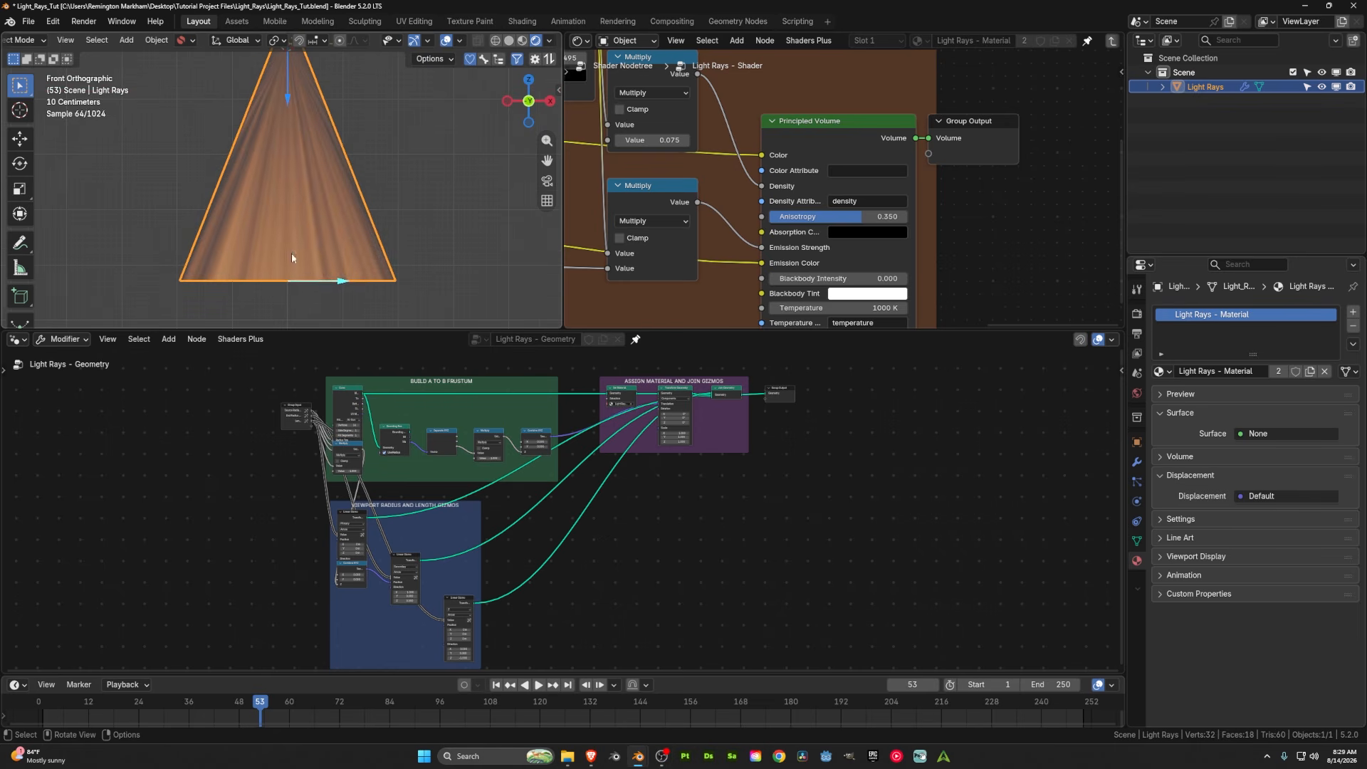
# Step: Narrow the wide end of the light-ray cone with its radius gizmo in the front view
pyautogui.moveTo(334, 265)
pyautogui.mouseDown()
pyautogui.moveTo(374, 285)
pyautogui.moveTo(326, 283)
pyautogui.mouseUp()
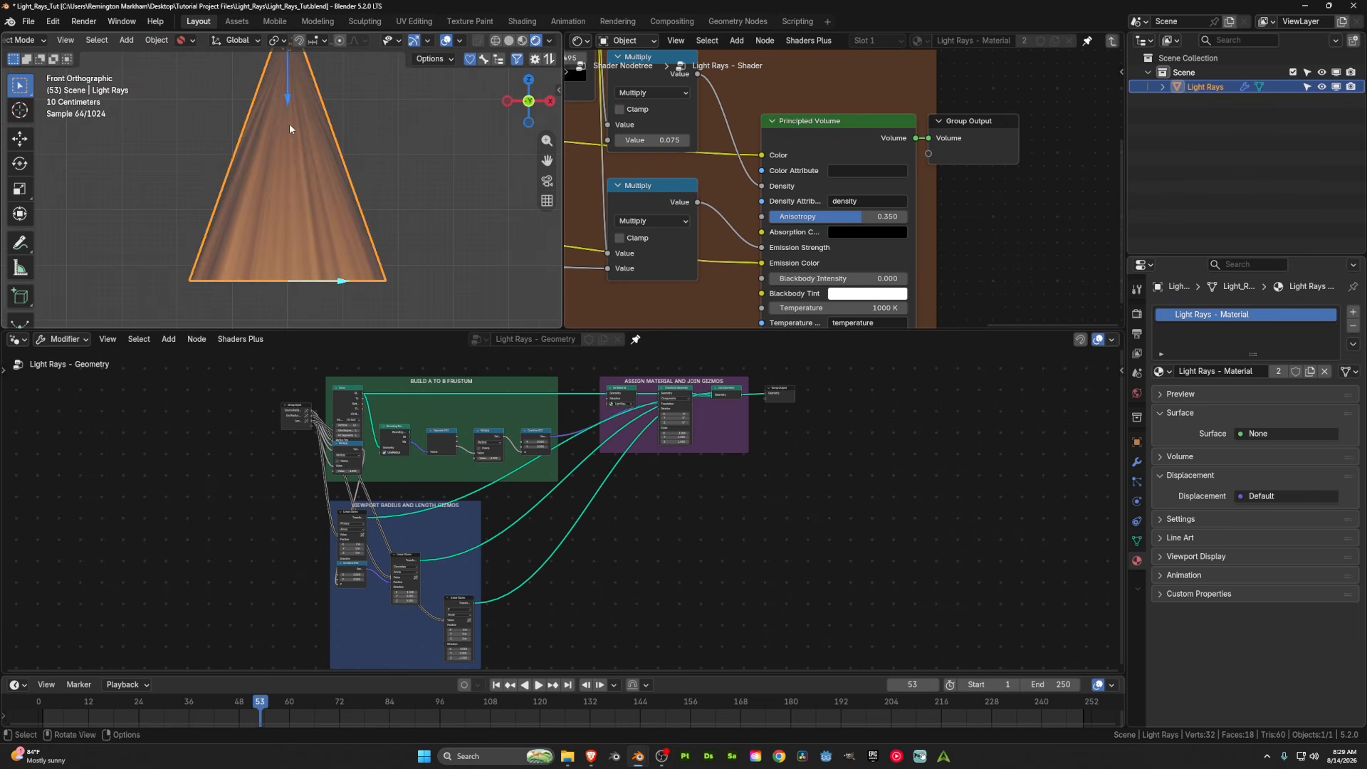
pyautogui.scroll(-2, 736, 202)
pyautogui.moveTo(713, 214); pyautogui.dragTo(787, 199, button='middle')
pyautogui.scroll(3, 735, 239)
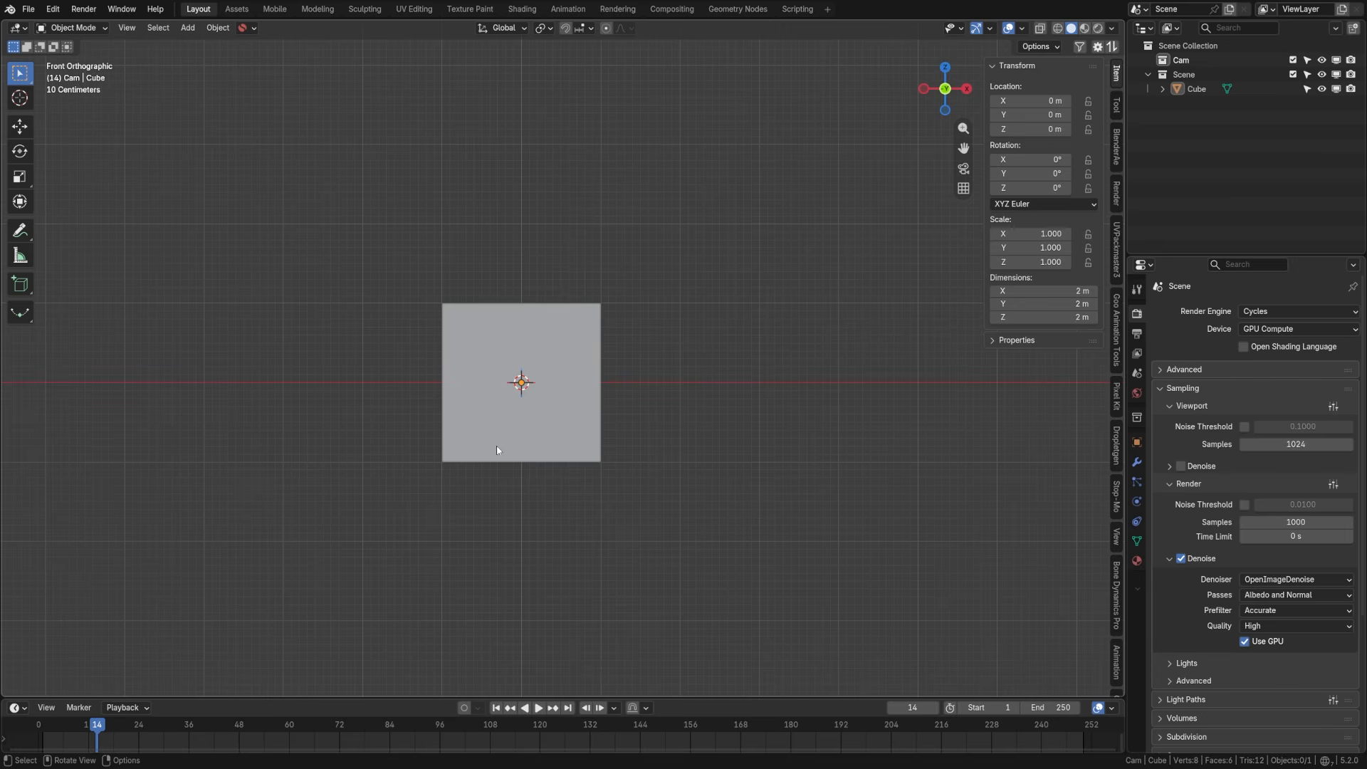
# Step: Select the default cube, switch to the Geometry Nodes workspace and remove the spreadsheet area to enlarge the 3D viewport
pyautogui.click(499, 448)
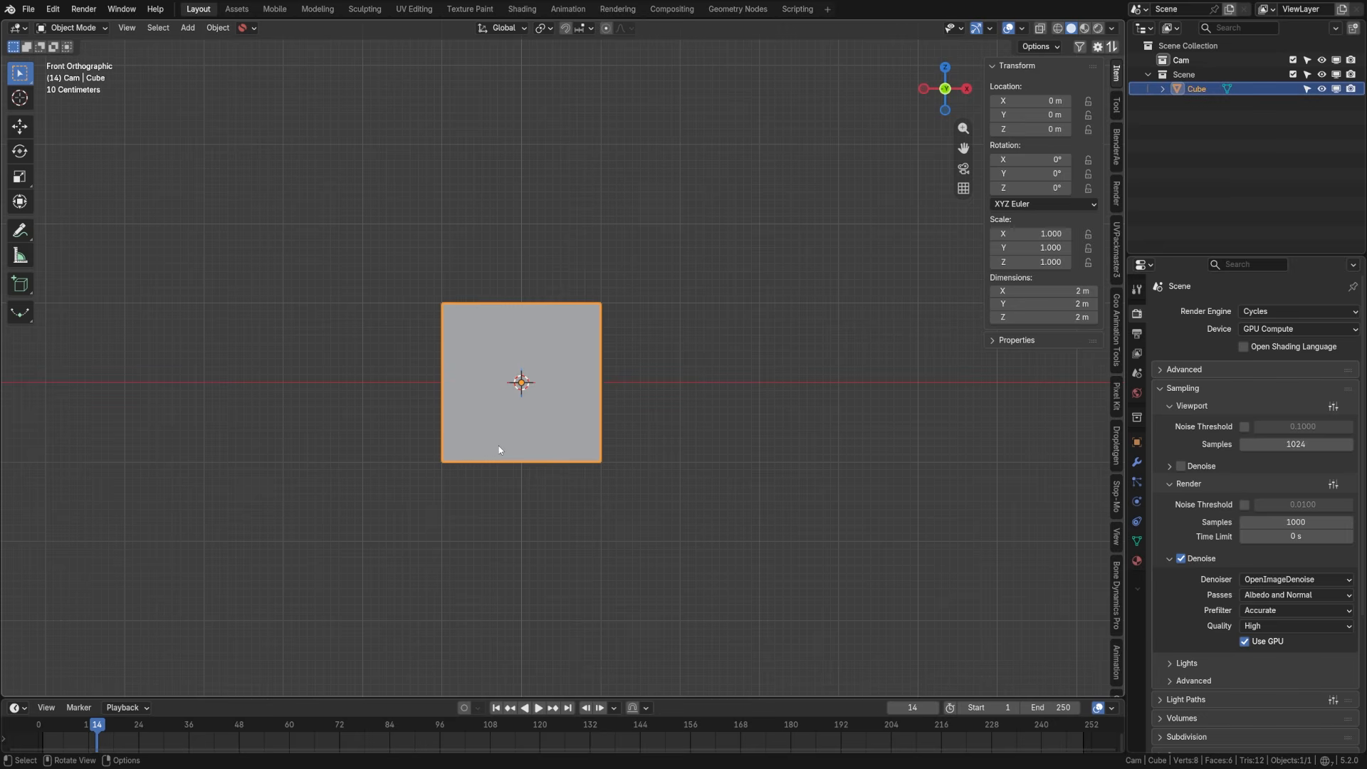
pyautogui.click(737, 9)
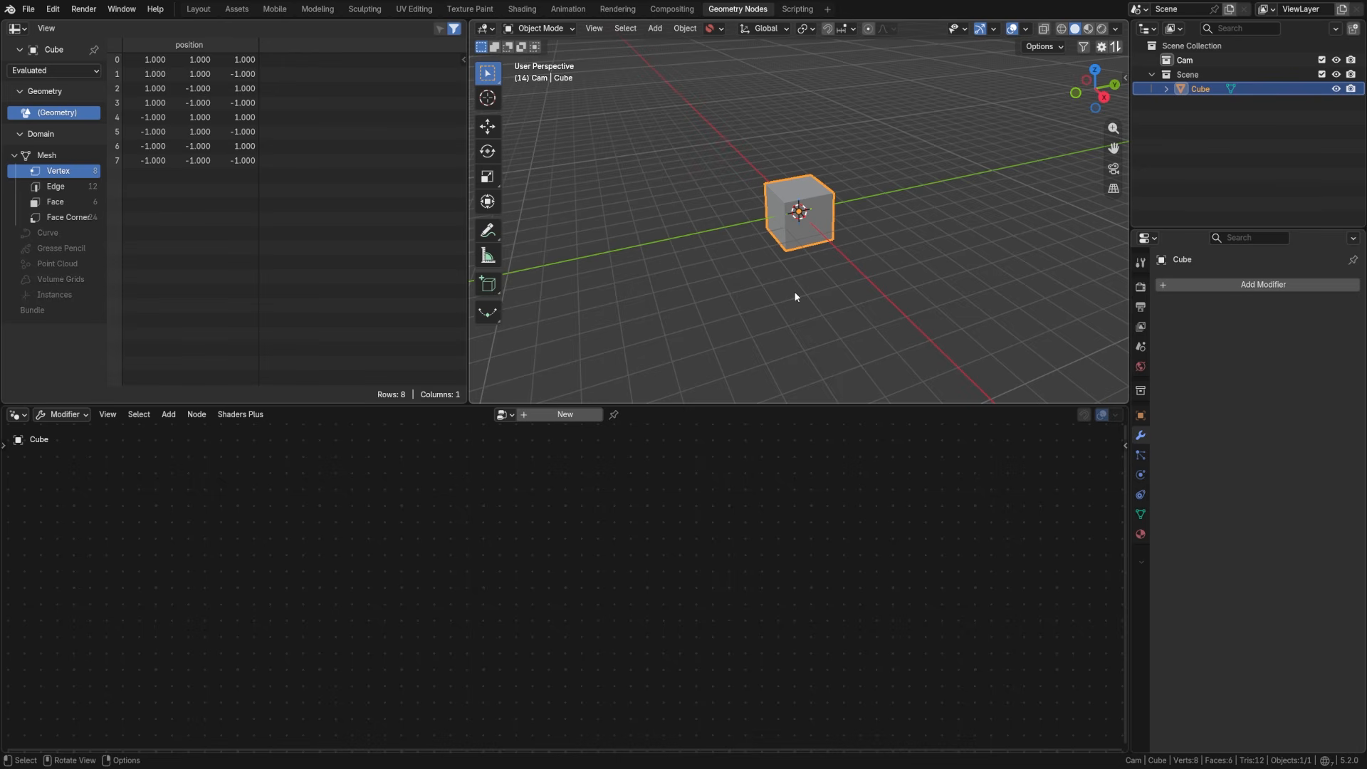
pyautogui.moveTo(468, 401); pyautogui.dragTo(438, 394)
pyautogui.scroll(4, 521, 331)
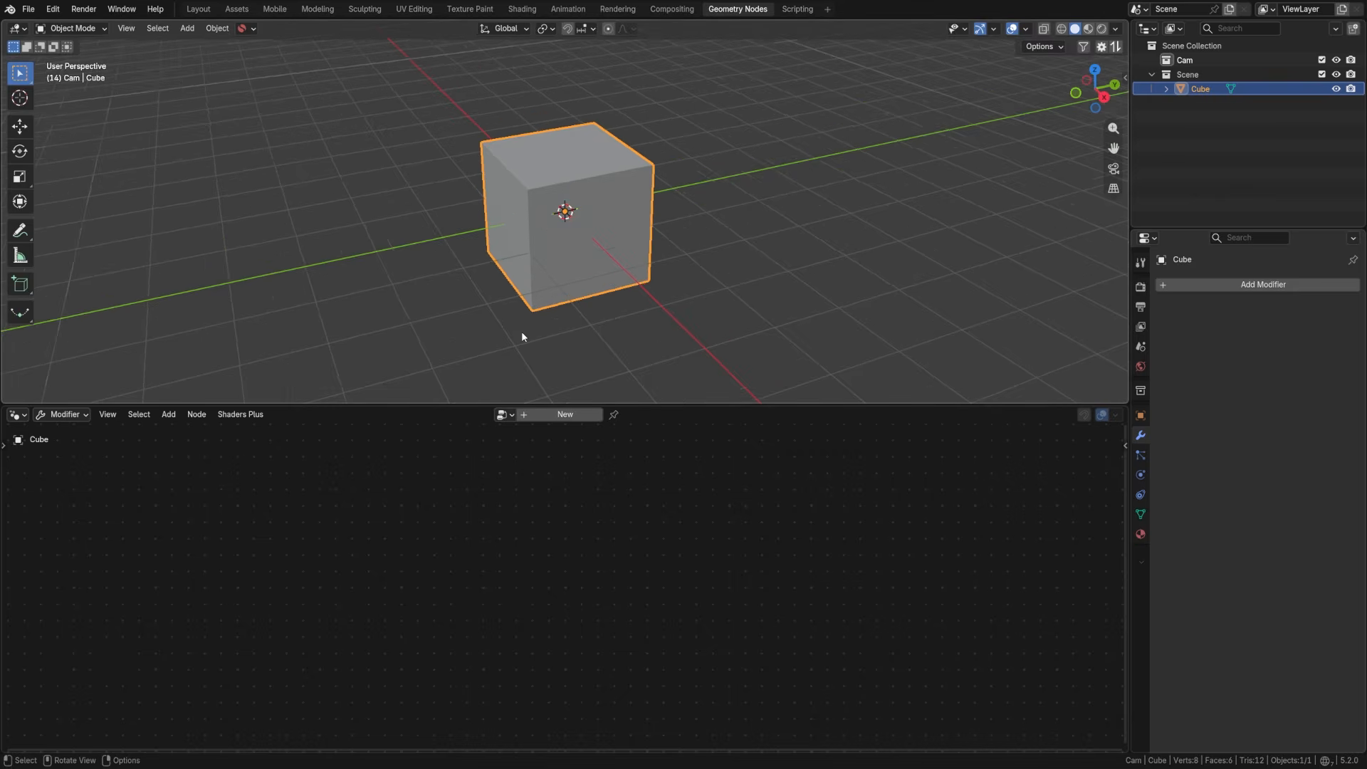
# Step: Rename the Cube object as Light_Ray
pyautogui.doubleClick(1201, 88)
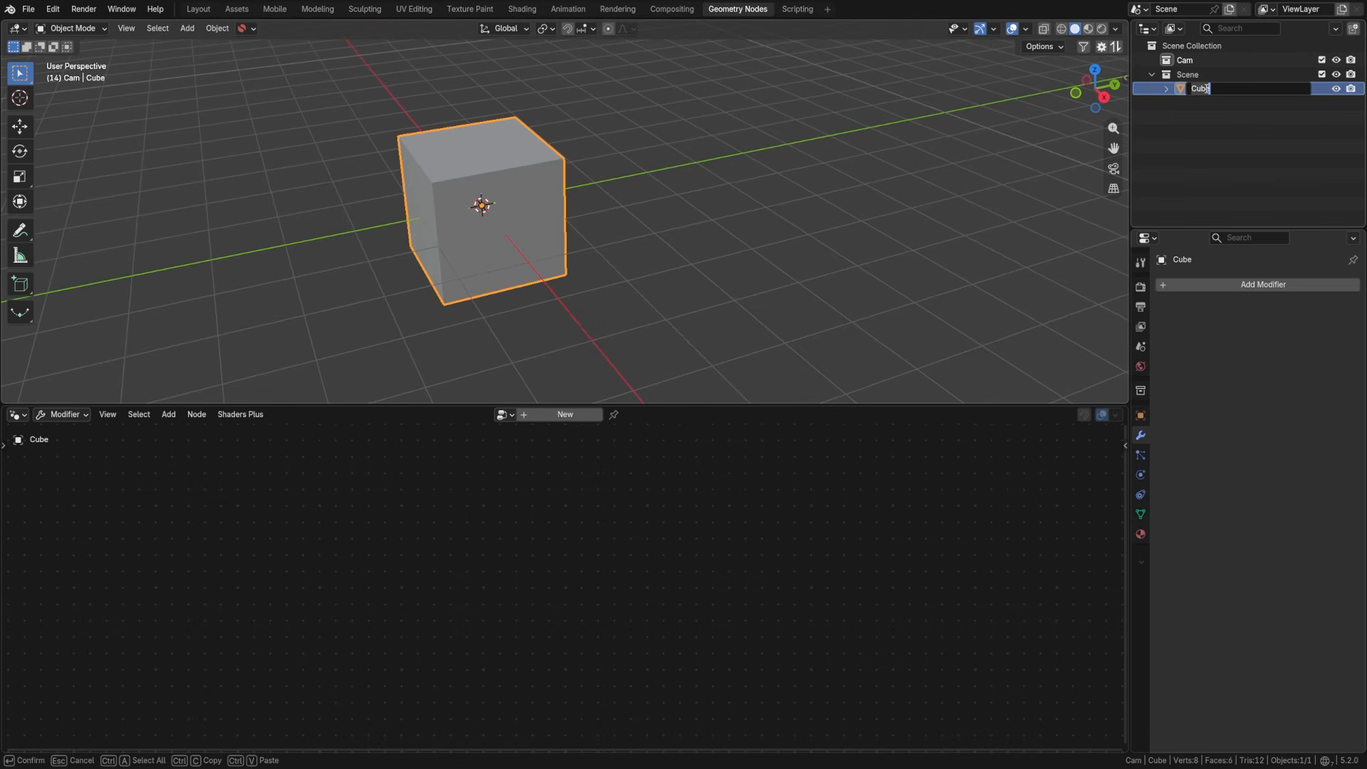
pyautogui.write('Light_Ray')
pyautogui.press('Return')
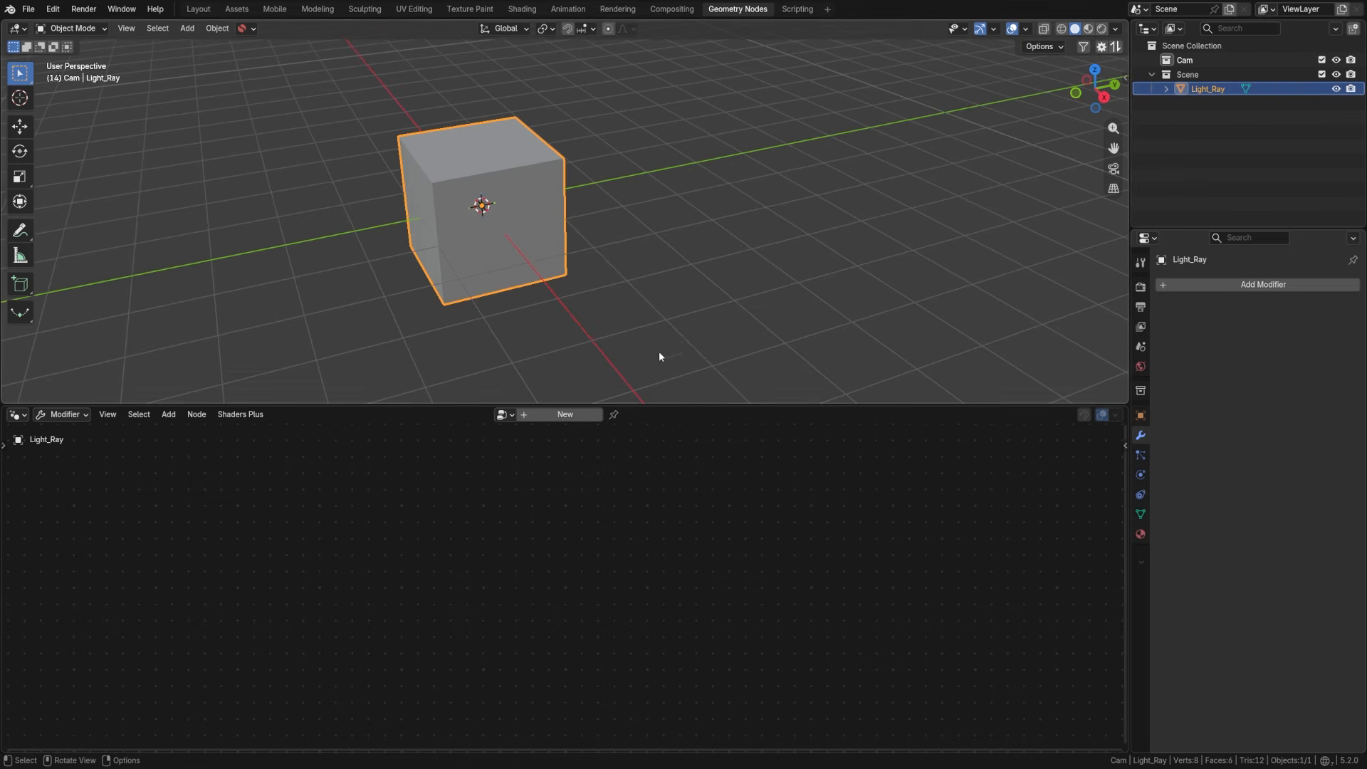
# Step: Create a new geometry node group on the Light_Ray object and name it Light Ray
pyautogui.click(545, 414)
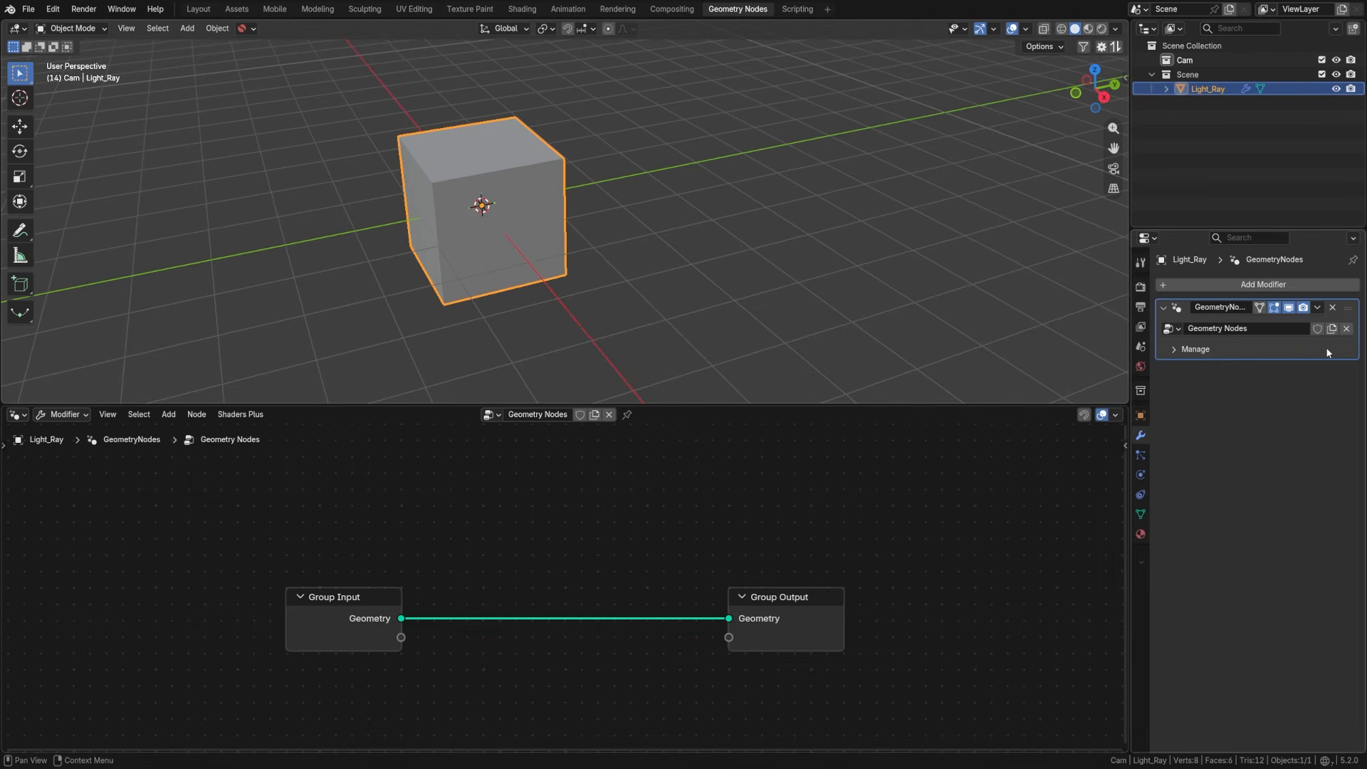
pyautogui.click(1291, 332)
pyautogui.write('Light Ray')
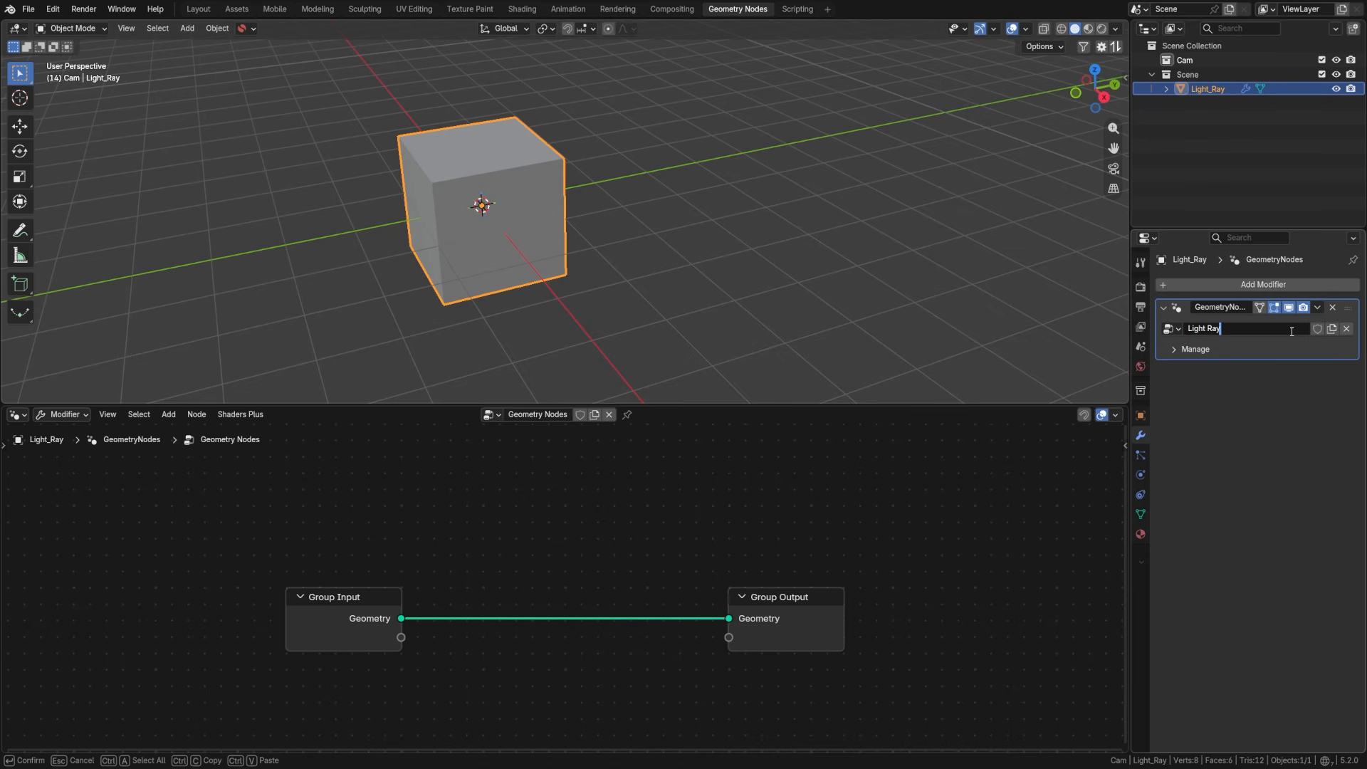
pyautogui.press('Return')
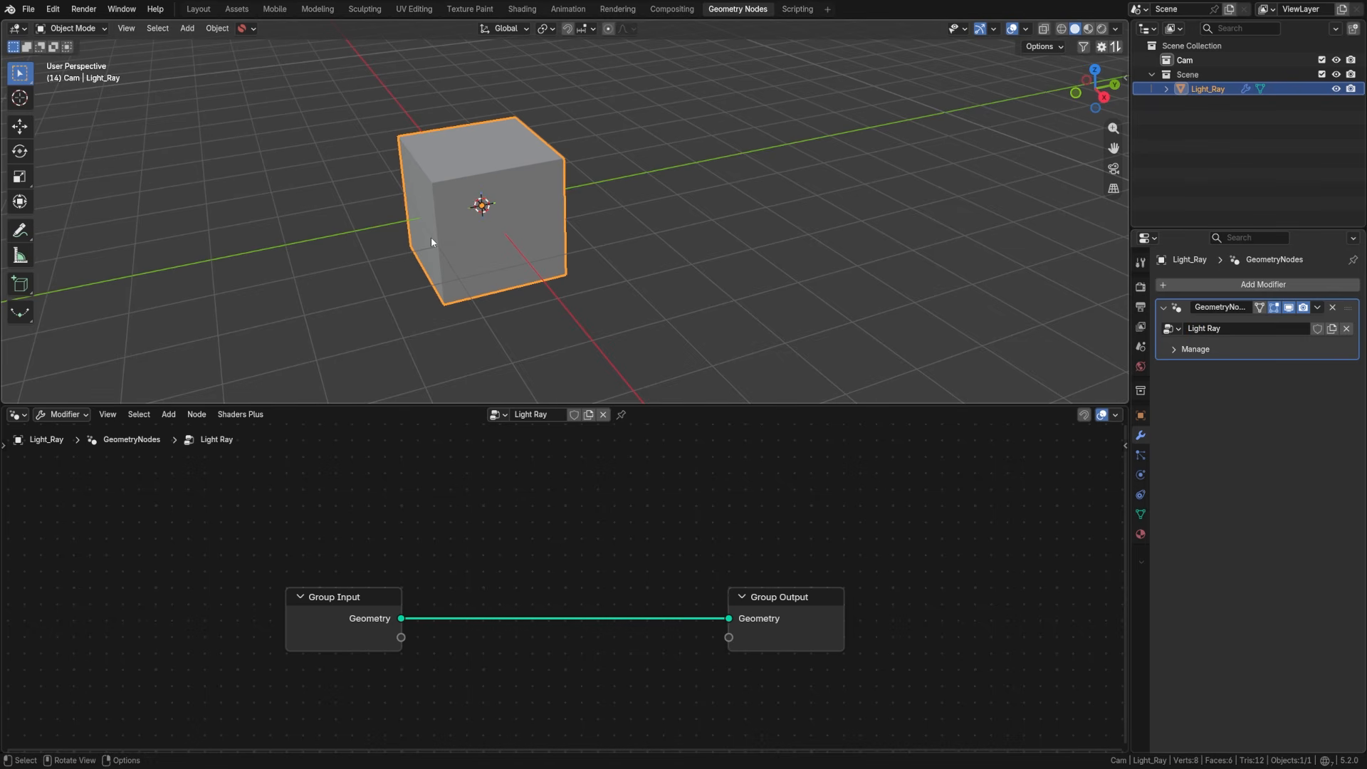
# Step: Spread the Group Input and Group Output nodes apart and remove the Geometry link between them
pyautogui.moveTo(354, 610); pyautogui.dragTo(198, 605)
pyautogui.moveTo(797, 604); pyautogui.dragTo(948, 604)
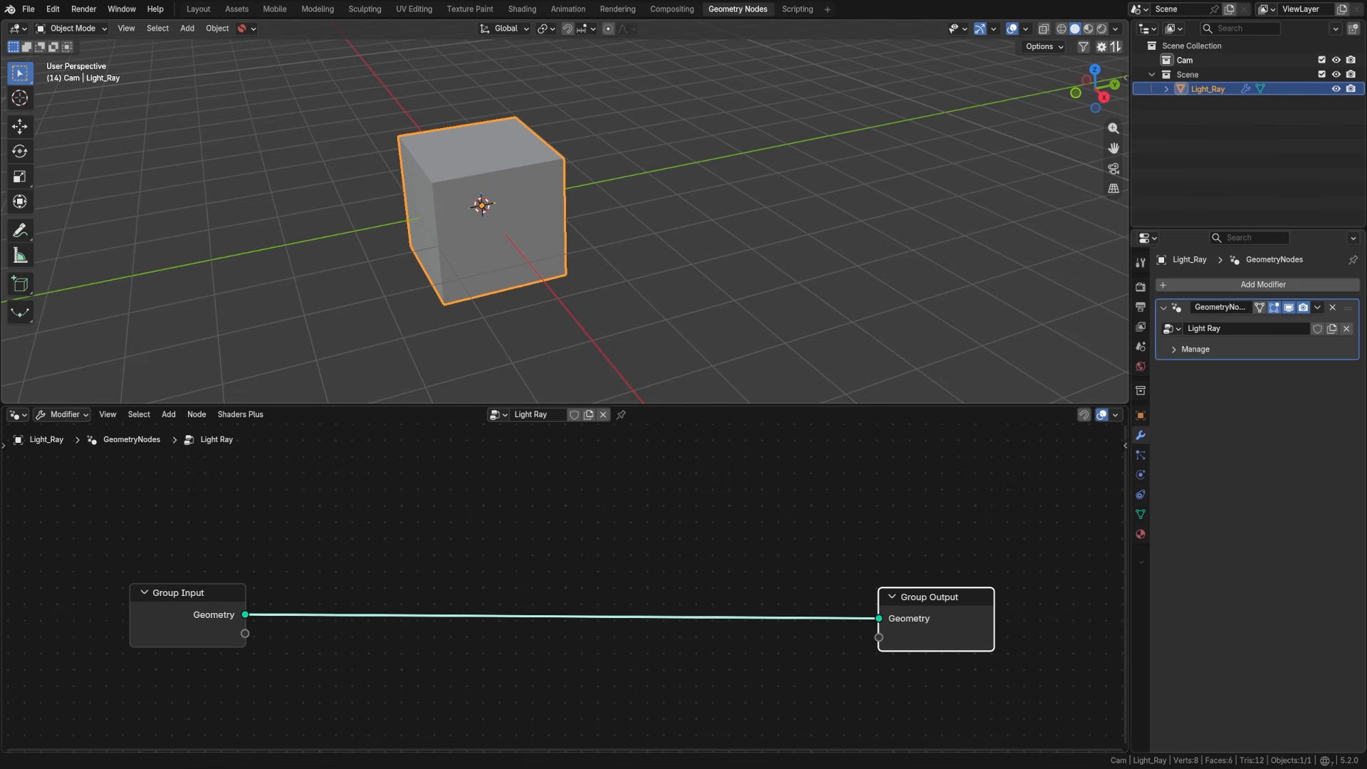
pyautogui.moveTo(378, 574); pyautogui.dragTo(362, 563, button='middle')
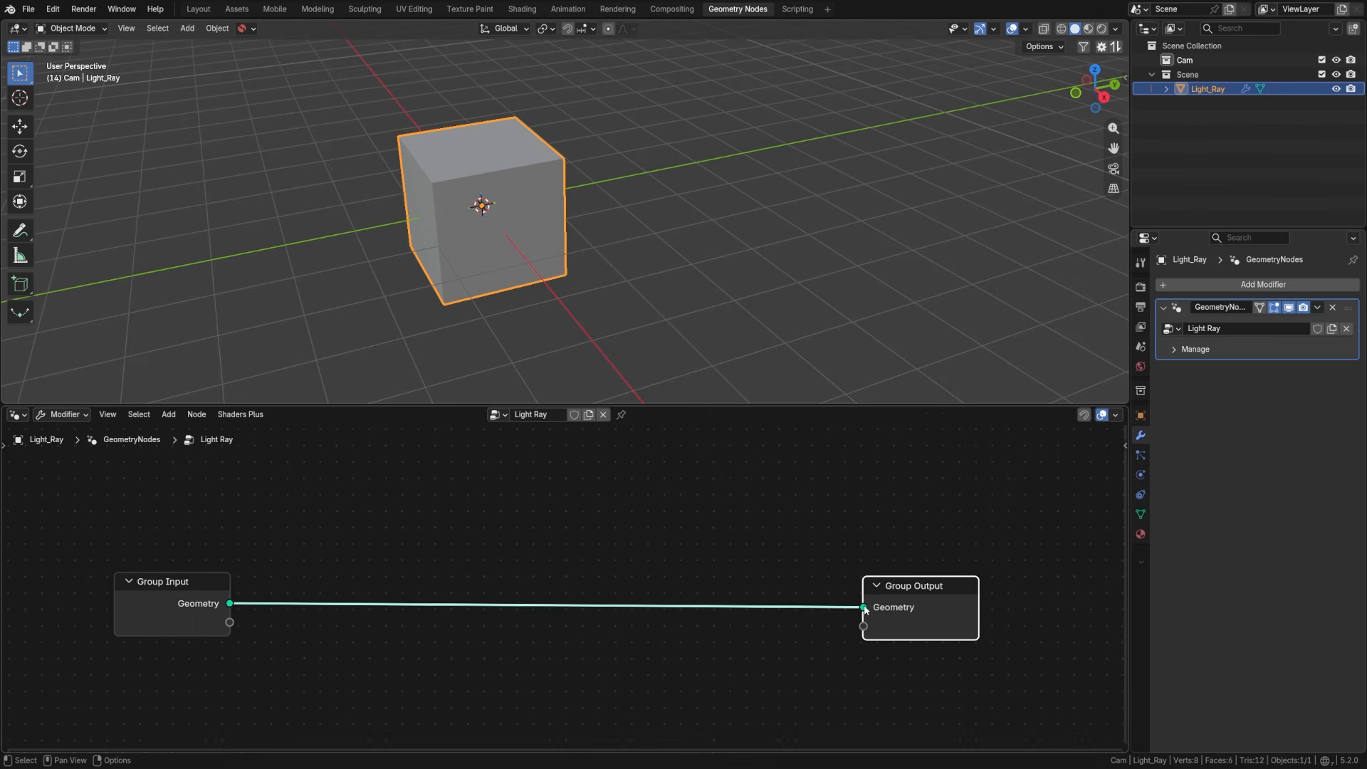
pyautogui.moveTo(863, 612); pyautogui.dragTo(491, 611)
pyautogui.moveTo(201, 581); pyautogui.dragTo(151, 580)
pyautogui.moveTo(929, 585); pyautogui.dragTo(934, 583)
pyautogui.click(422, 567)
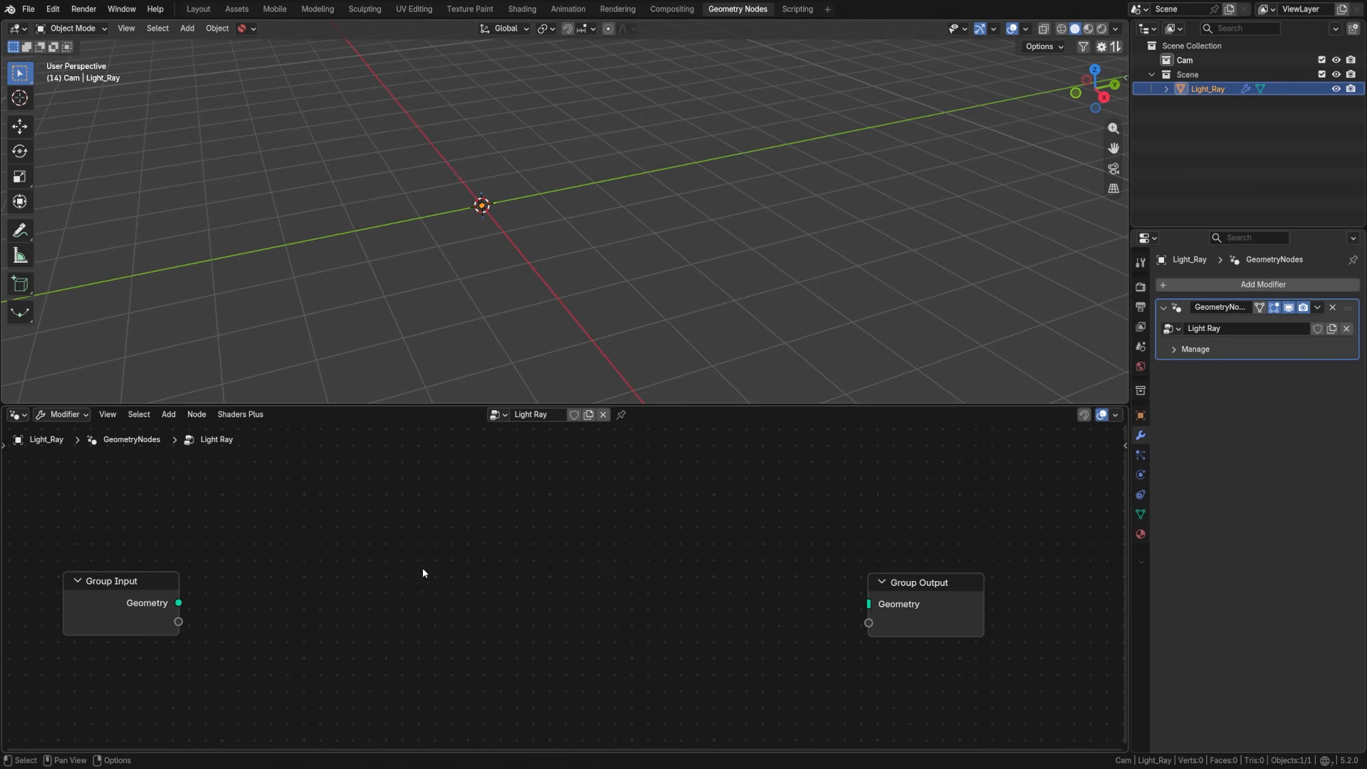
# Step: Add a Cone mesh node between the Group Input and Group Output nodes
pyautogui.hotkey('shift', 'a')
pyautogui.click(321, 290)
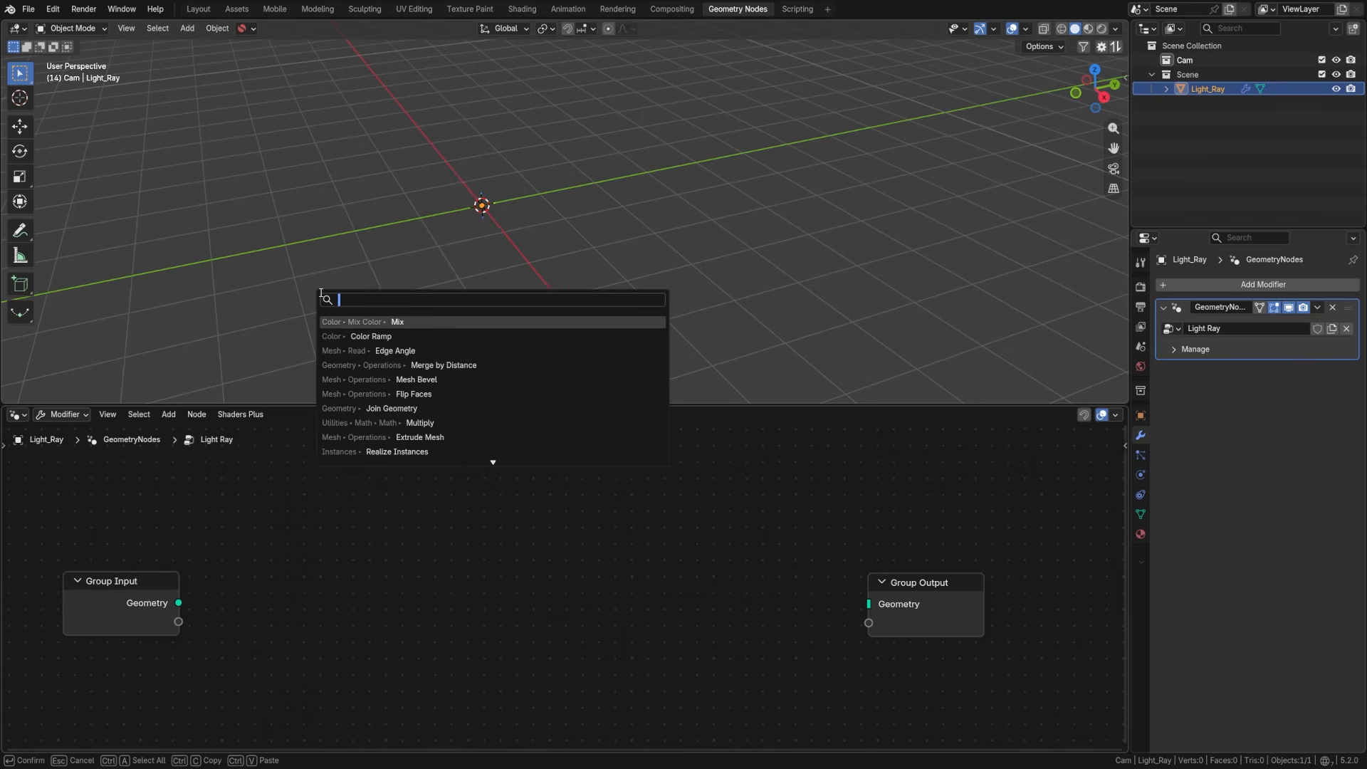
pyautogui.write('cone')
pyautogui.press('Return')
pyautogui.click(261, 418)
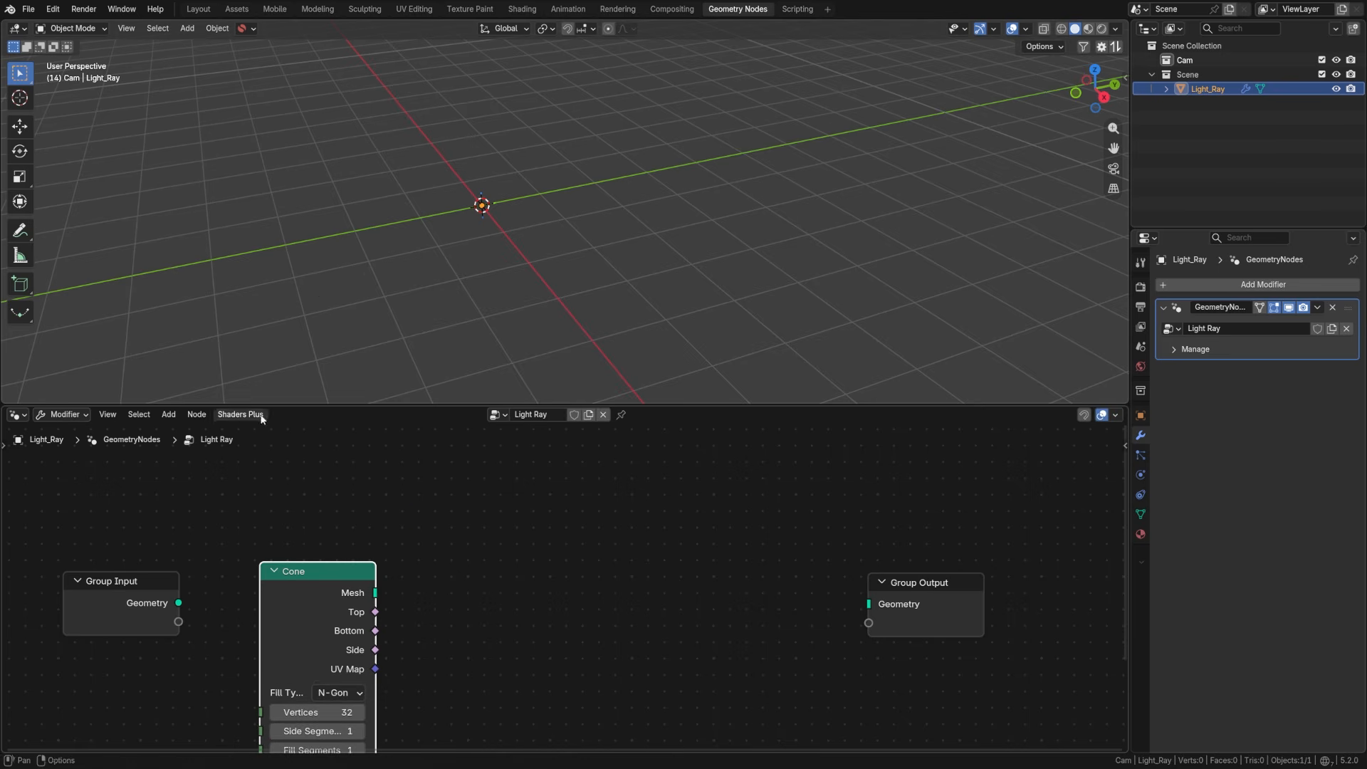
pyautogui.moveTo(322, 589); pyautogui.dragTo(335, 494, button='middle')
pyautogui.moveTo(335, 494); pyautogui.dragTo(372, 493)
pyautogui.moveTo(404, 587); pyautogui.dragTo(417, 548, button='middle')
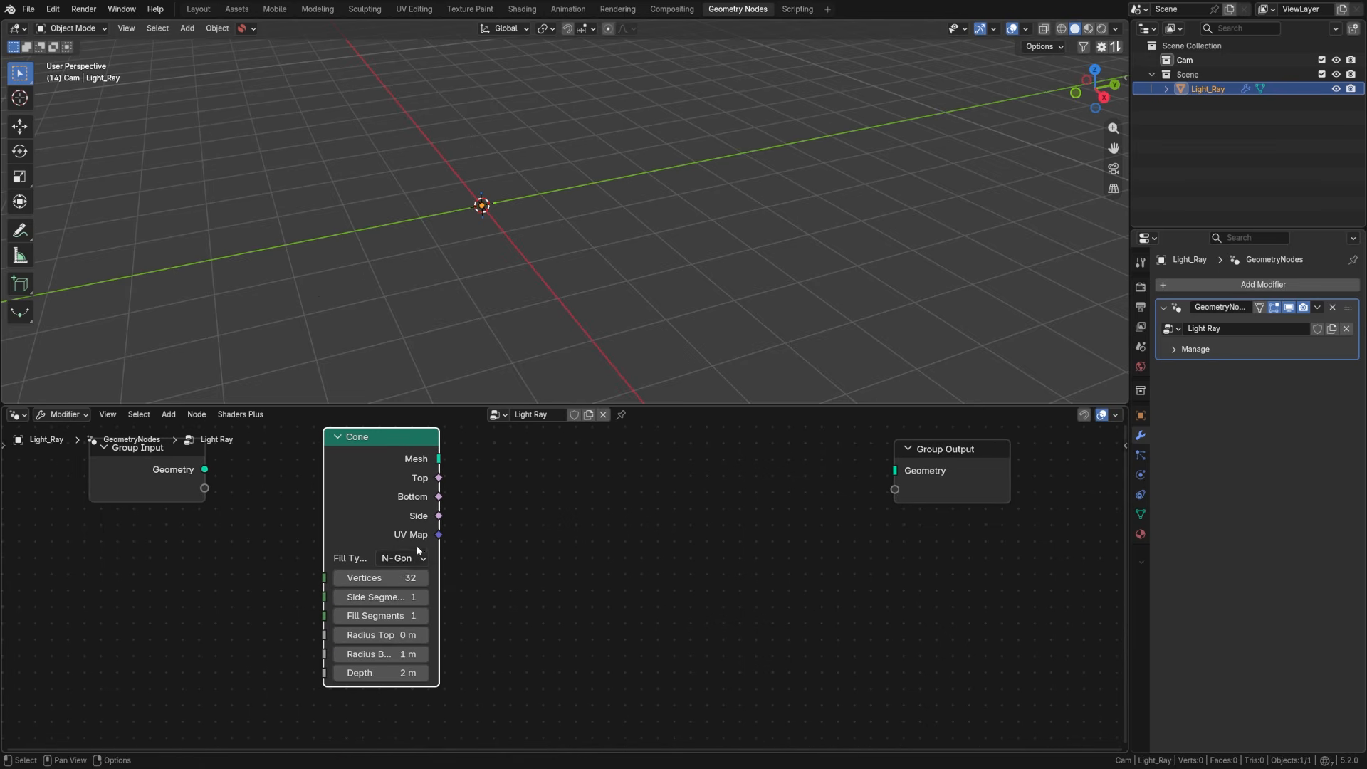
# Step: Set the Cone node's Vertices to 16
pyautogui.click(403, 577)
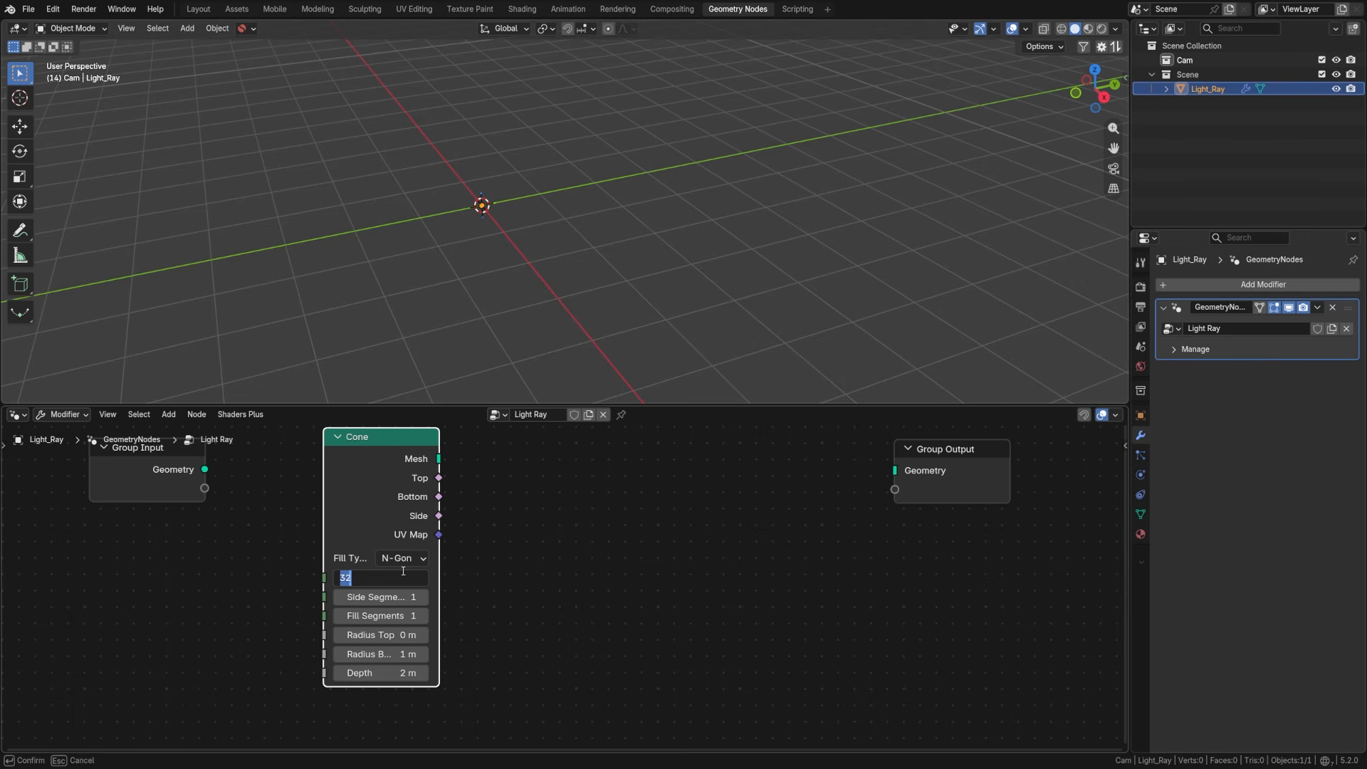
pyautogui.write('16')
pyautogui.press('Return')
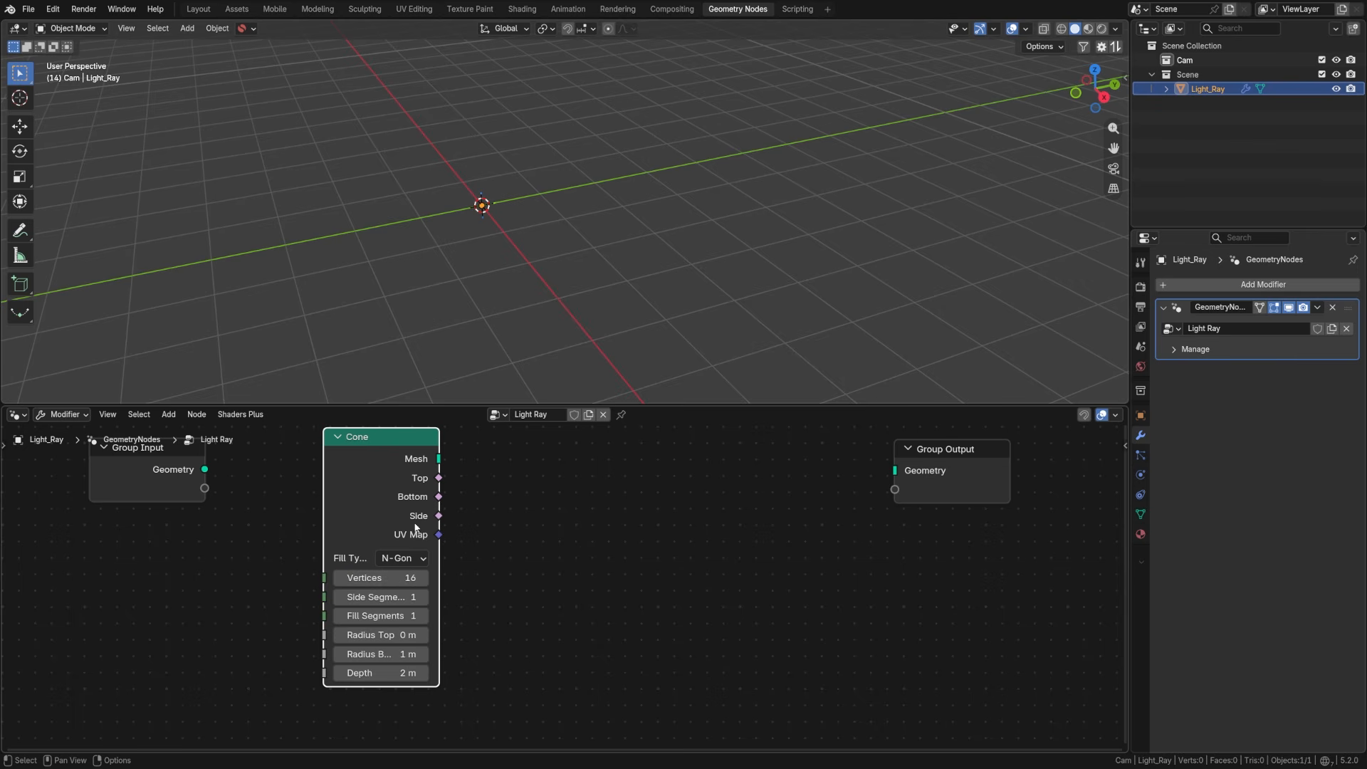
# Step: Move the Group Input node farther from the Cone node and widen the Cone node to show its full labels
pyautogui.keyDown('ctrl'); pyautogui.hscroll(-2, 260, 485); pyautogui.keyUp('ctrl')
pyautogui.moveTo(250, 484); pyautogui.dragTo(225, 484)
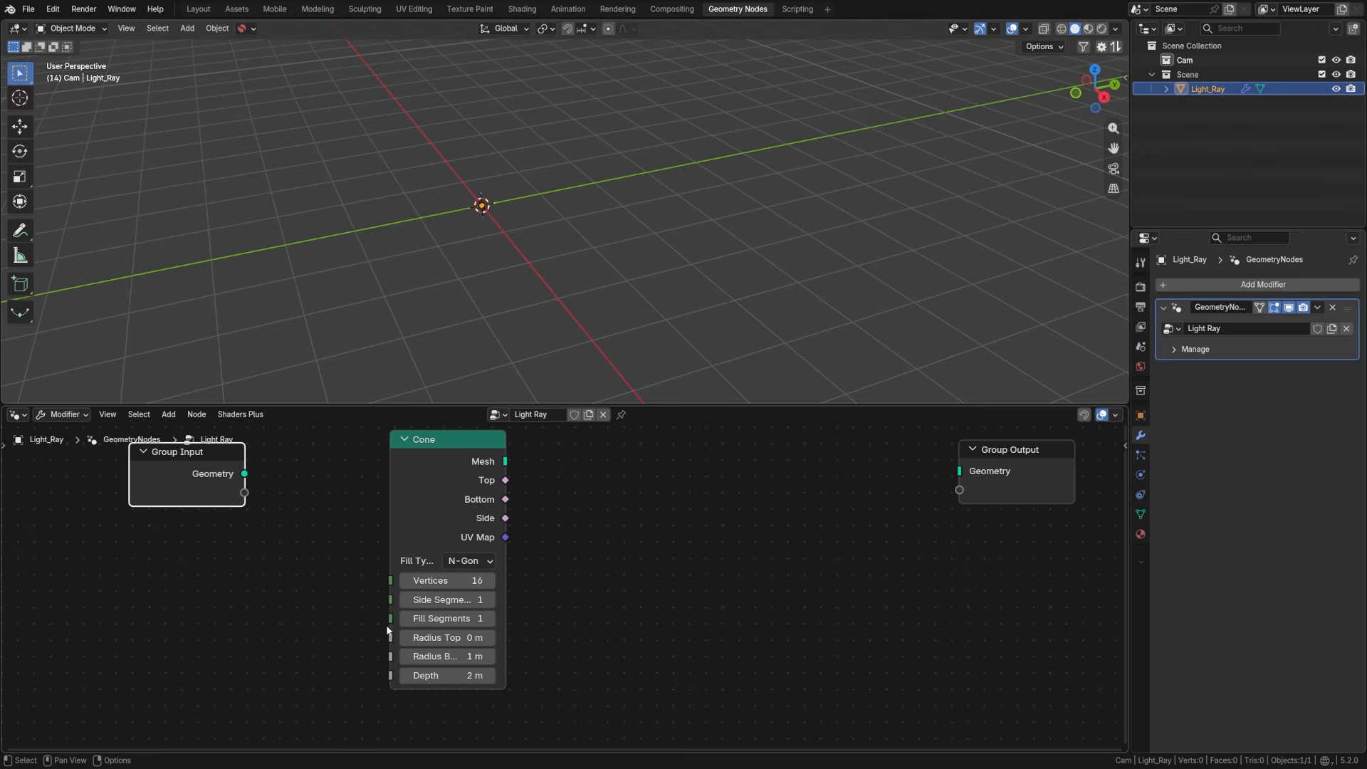
pyautogui.click(391, 547)
pyautogui.moveTo(391, 534); pyautogui.dragTo(360, 535)
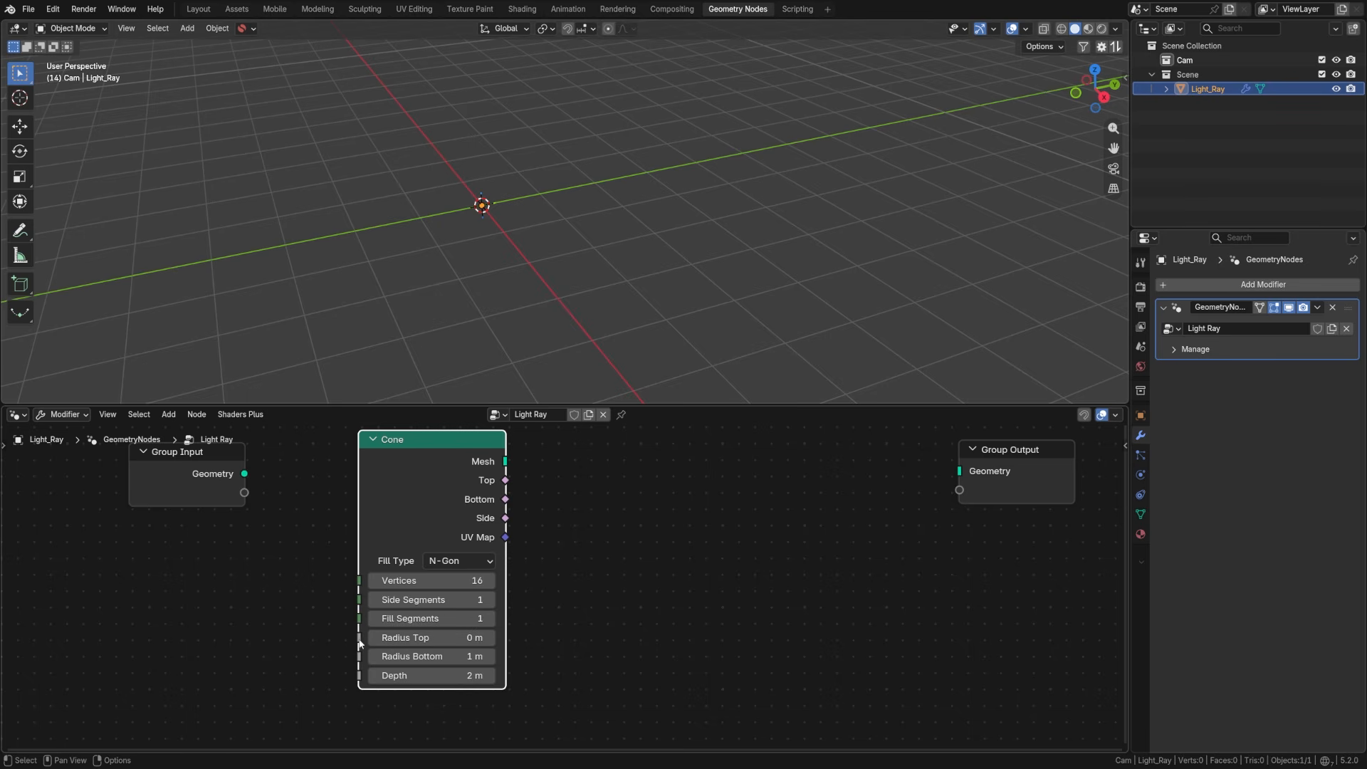
# Step: Expose the Cone node's Radius Top, Radius Bottom and Depth by linking them to new Group Input sockets
pyautogui.moveTo(359, 638); pyautogui.dragTo(248, 499)
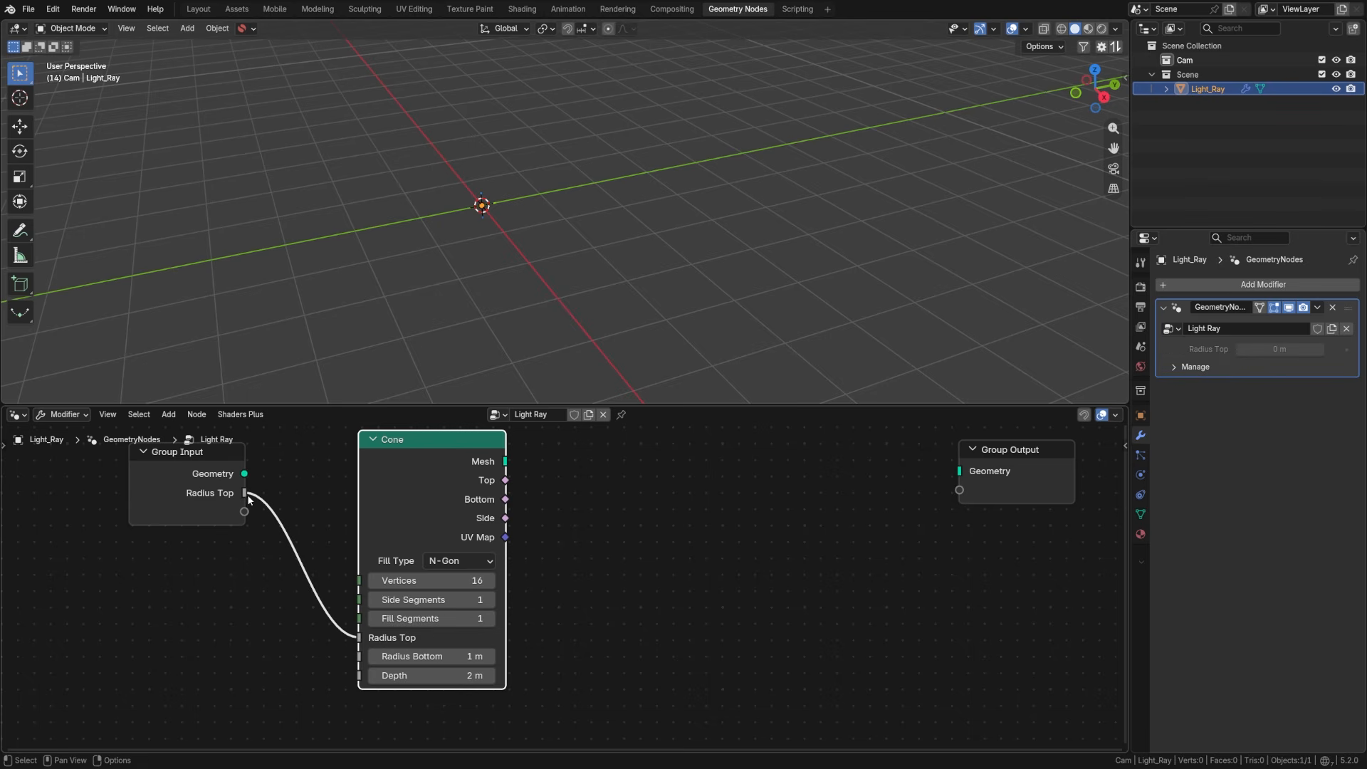
pyautogui.moveTo(360, 656); pyautogui.dragTo(244, 512)
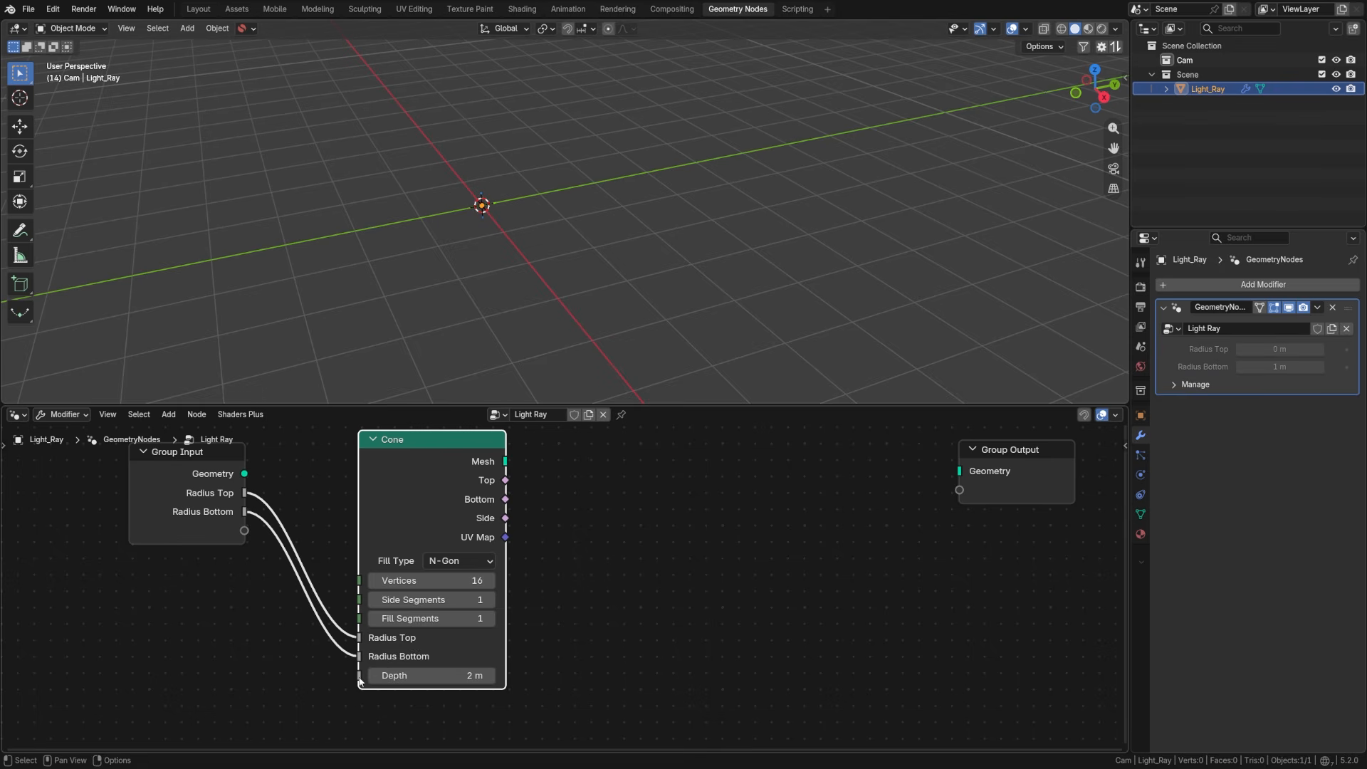
pyautogui.moveTo(359, 676); pyautogui.dragTo(246, 532)
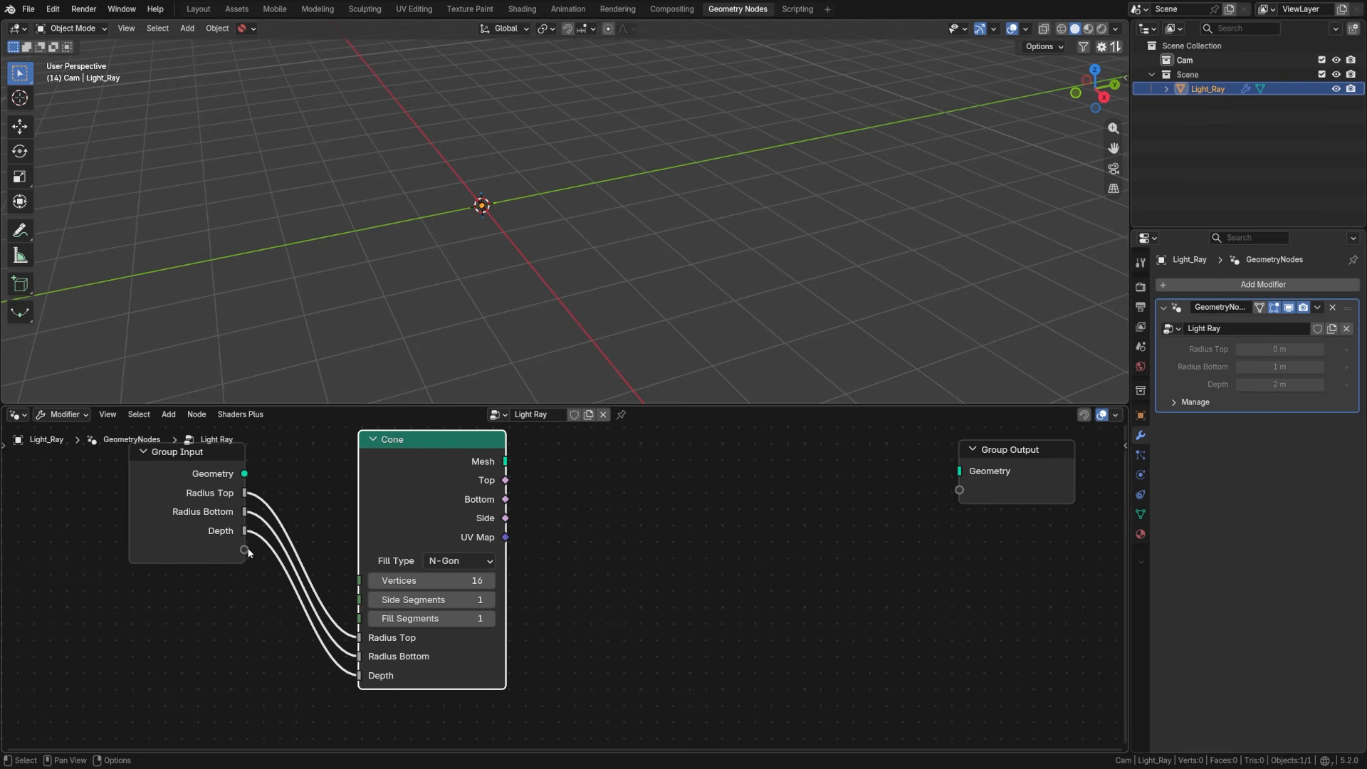
pyautogui.moveTo(815, 548); pyautogui.dragTo(772, 545, button='middle')
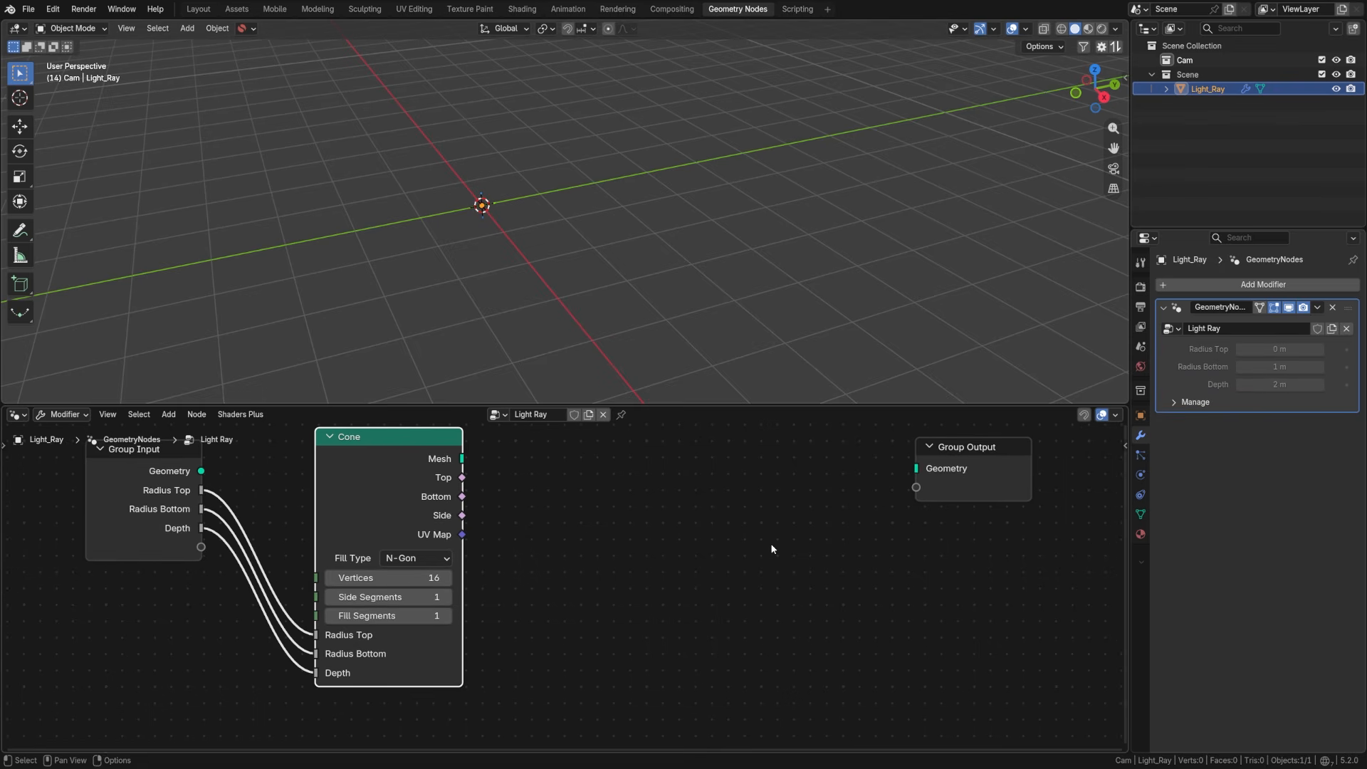
# Step: Rename the group's Radius Top, Radius Bottom and Depth input sockets as Source Radius, End Radius and Length
pyautogui.click(912, 579)
pyautogui.press('n')
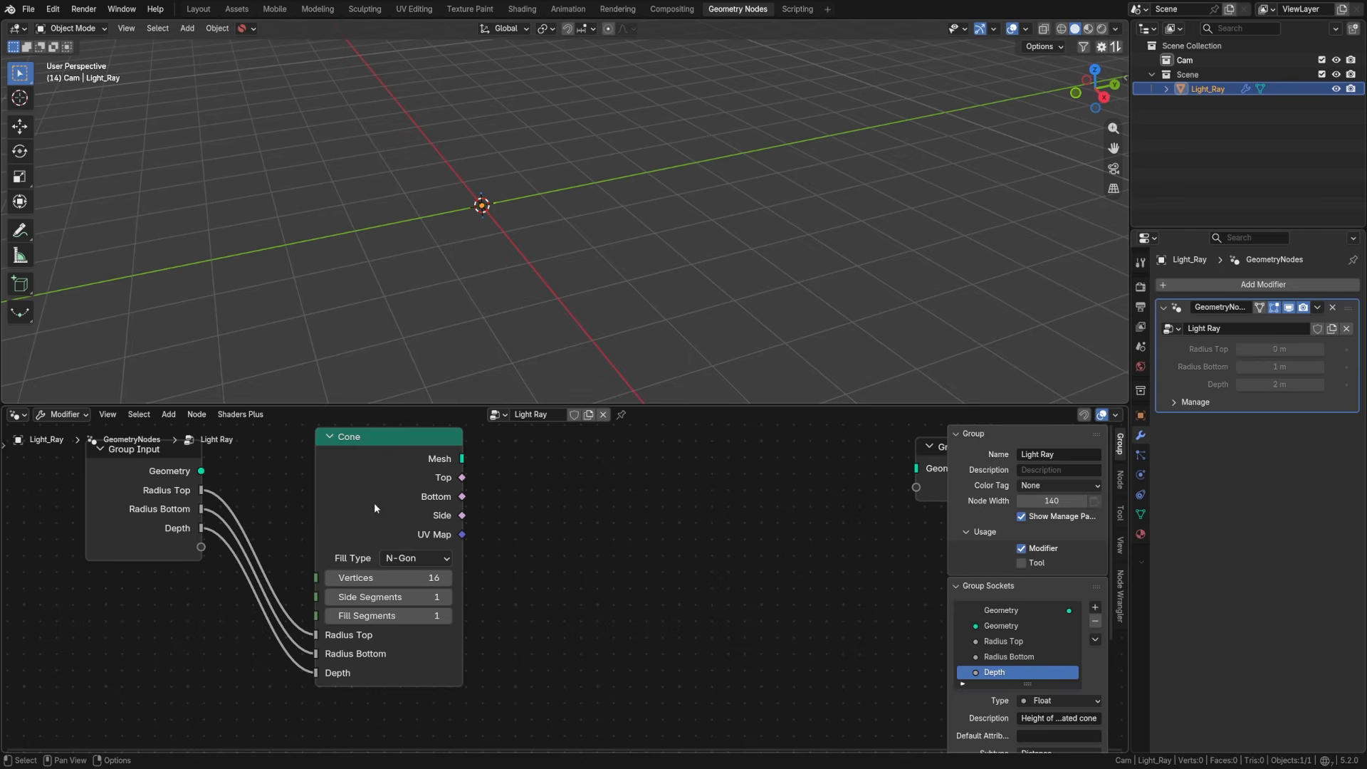
pyautogui.doubleClick(1006, 643)
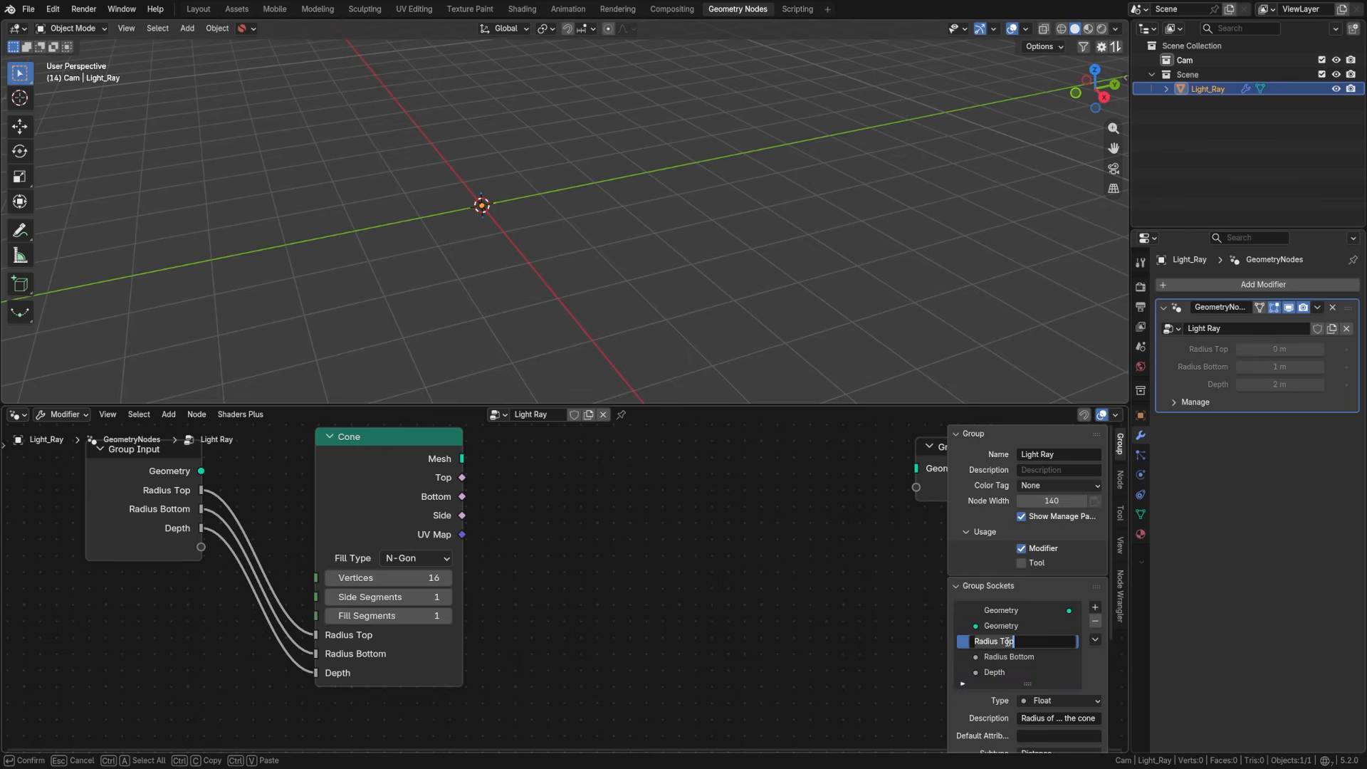
pyautogui.write('Source Radius')
pyautogui.press('Return')
pyautogui.doubleClick(1010, 656)
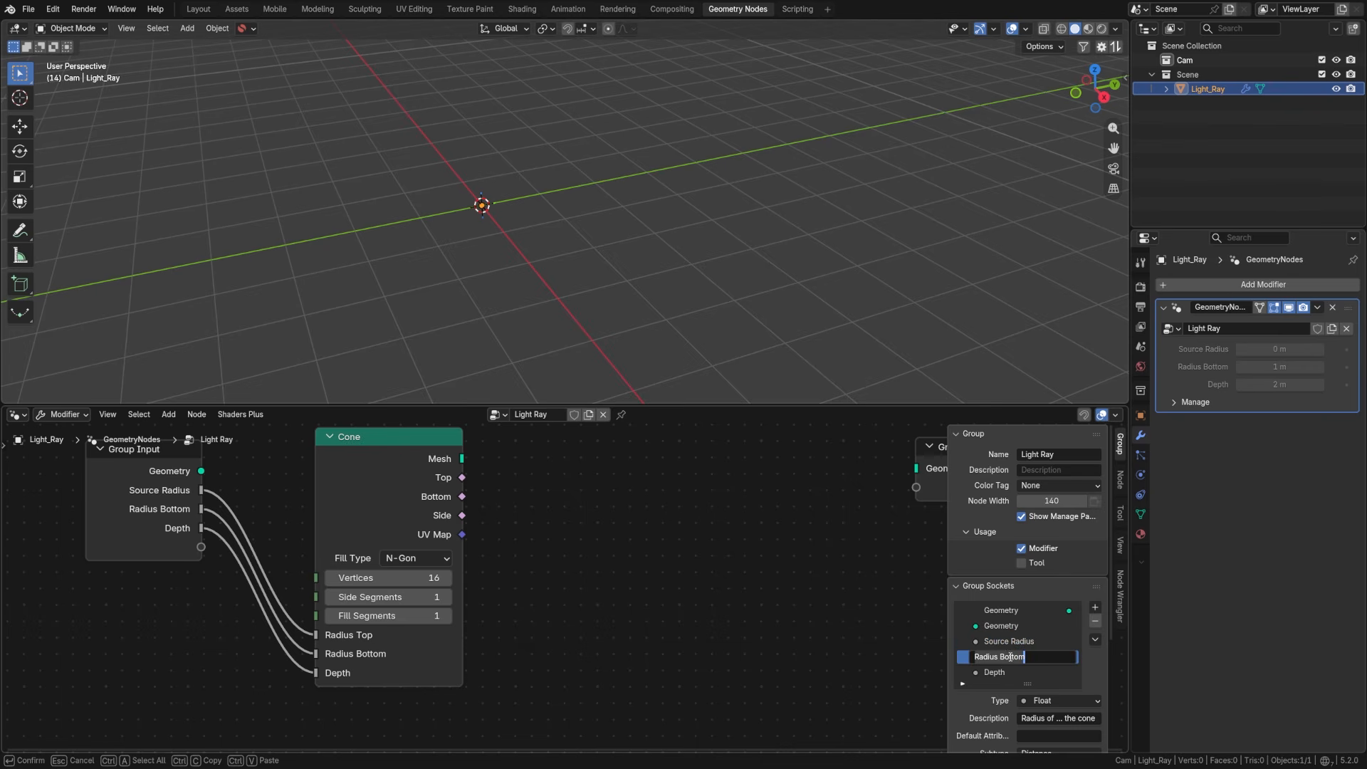
pyautogui.write('End Radius')
pyautogui.press('Return')
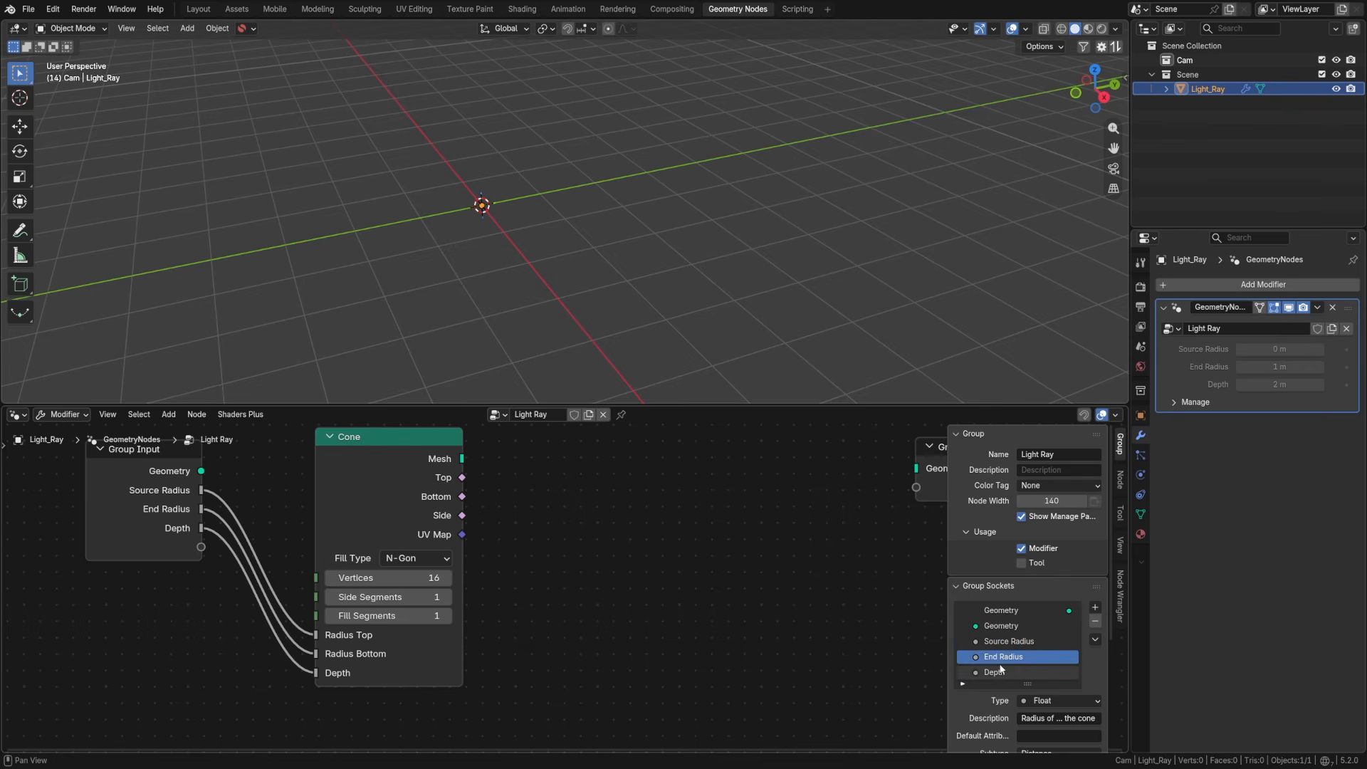
pyautogui.doubleClick(999, 670)
pyautogui.write('Length')
pyautogui.press('Return')
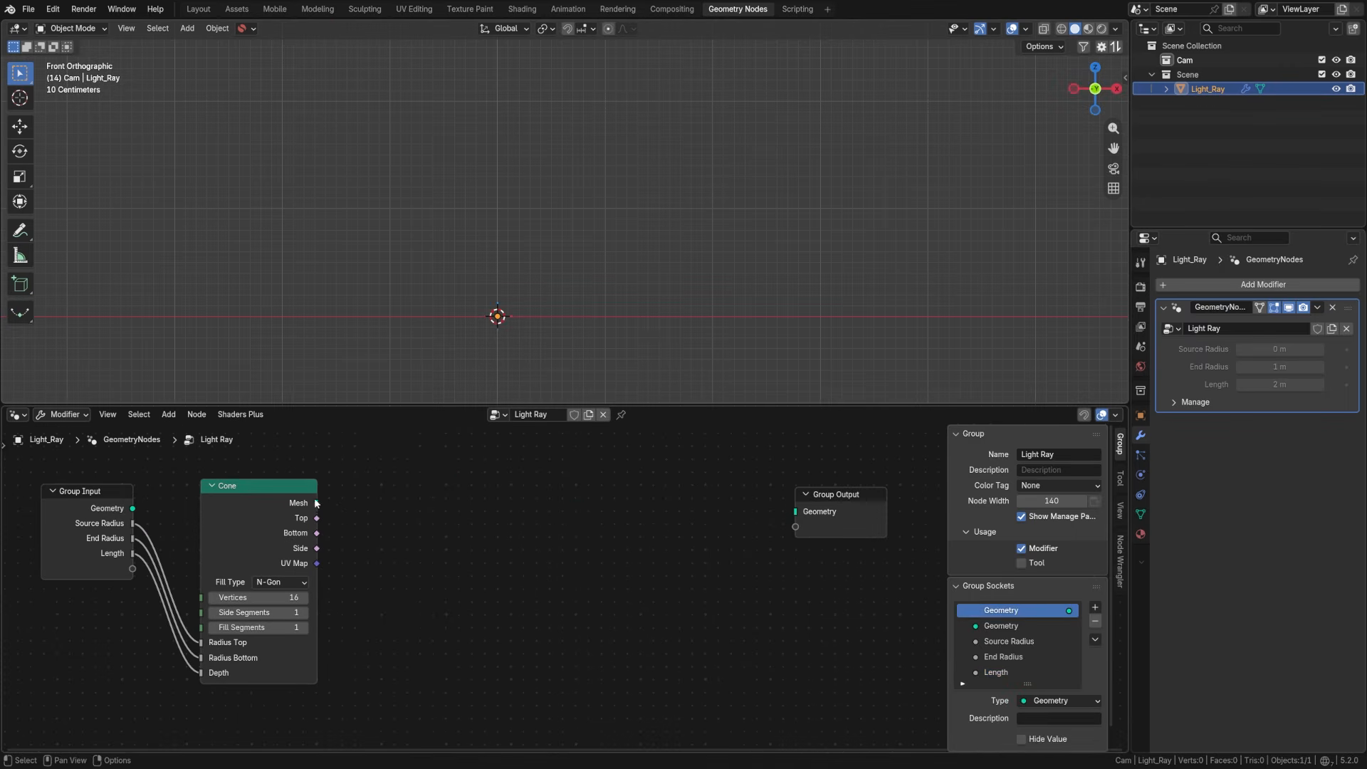
# Step: Connect the Cone node's Mesh to the Group Output's Geometry and try rotating the object around its origin
pyautogui.moveTo(317, 503); pyautogui.dragTo(778, 520)
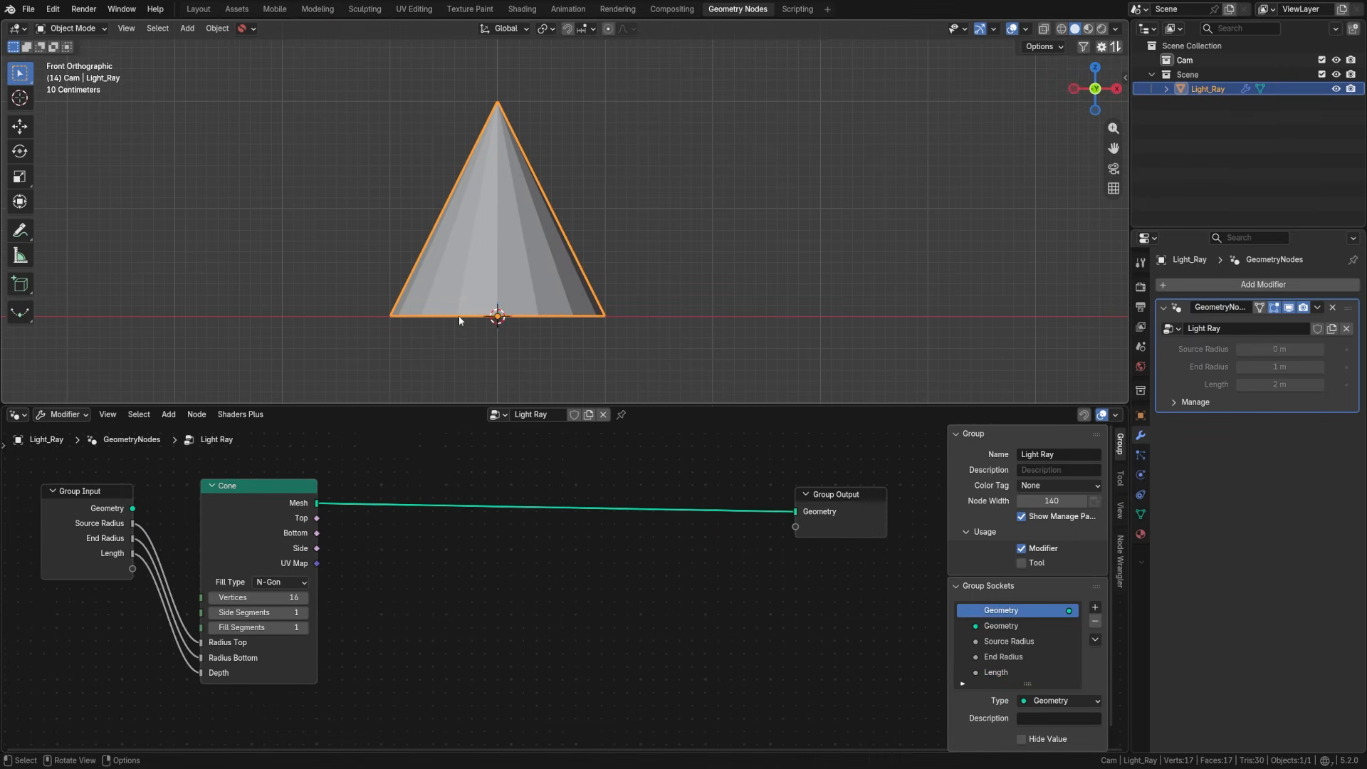
pyautogui.press('r')
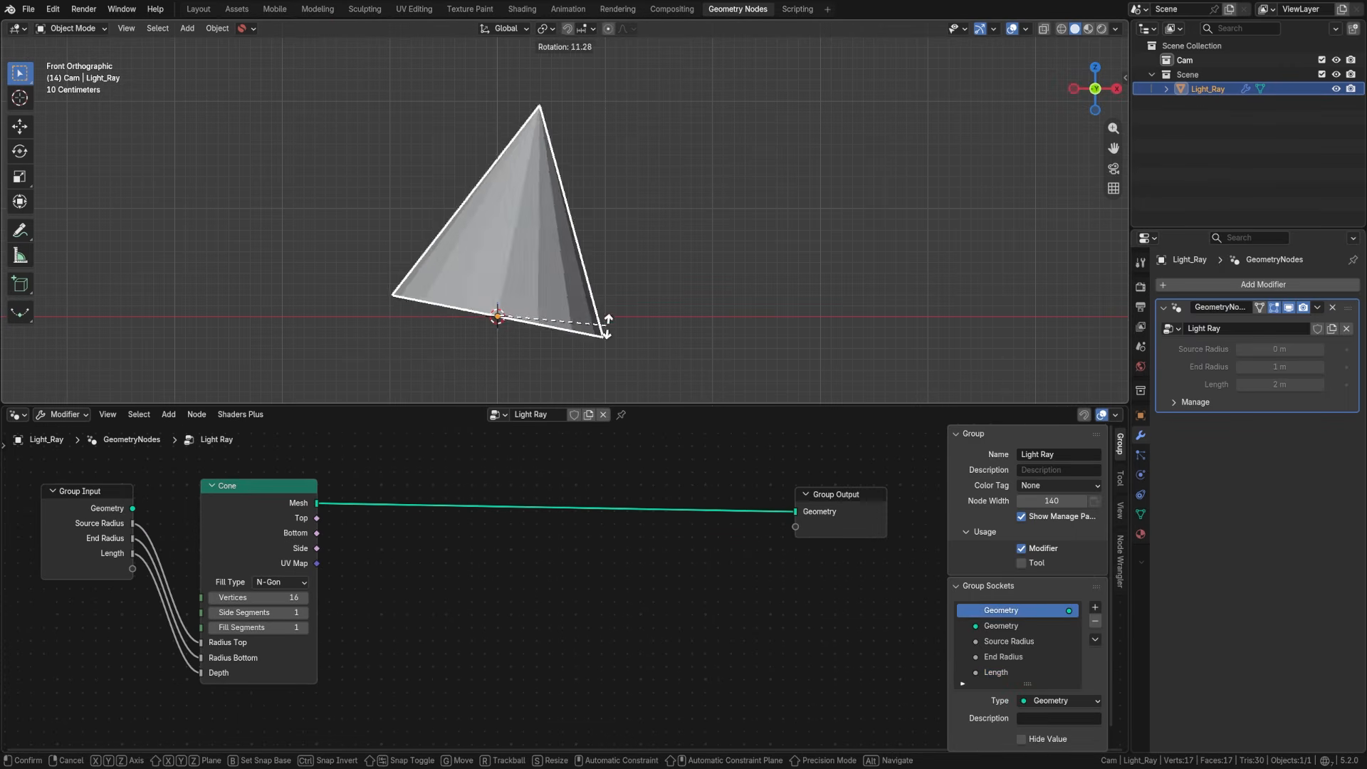
pyautogui.press('Escape')
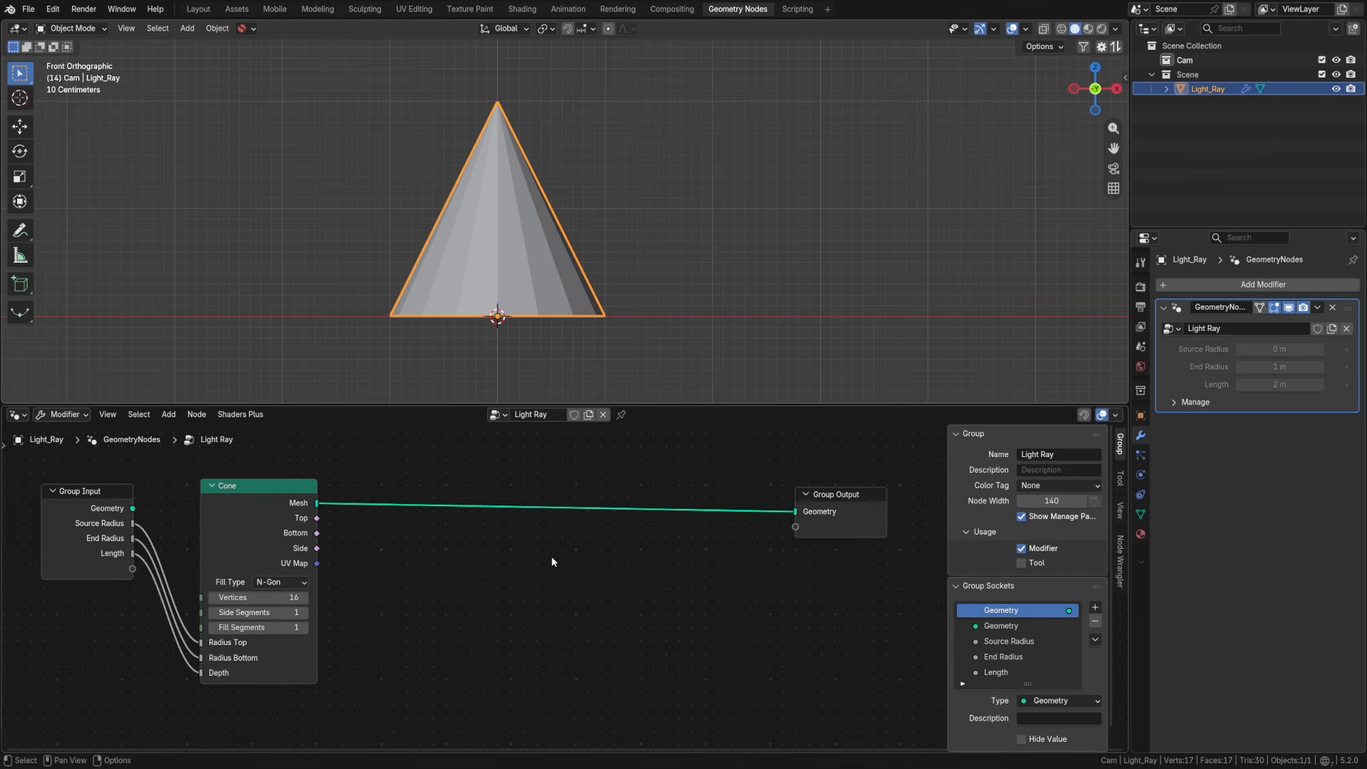
# Step: Add a Bounding Box node on the link between the Cone and Group Output nodes
pyautogui.hotkey('shift', 'a')
pyautogui.click(493, 289)
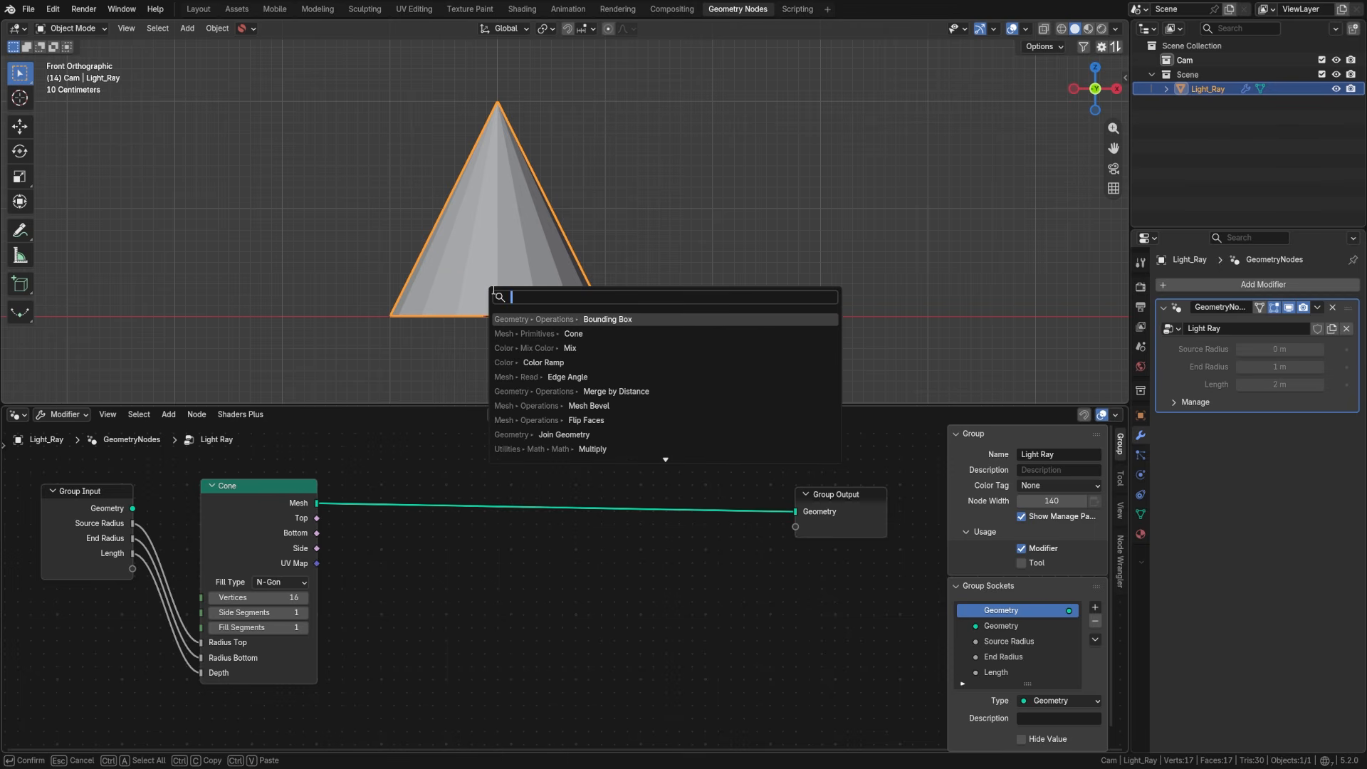
pyautogui.press('Return')
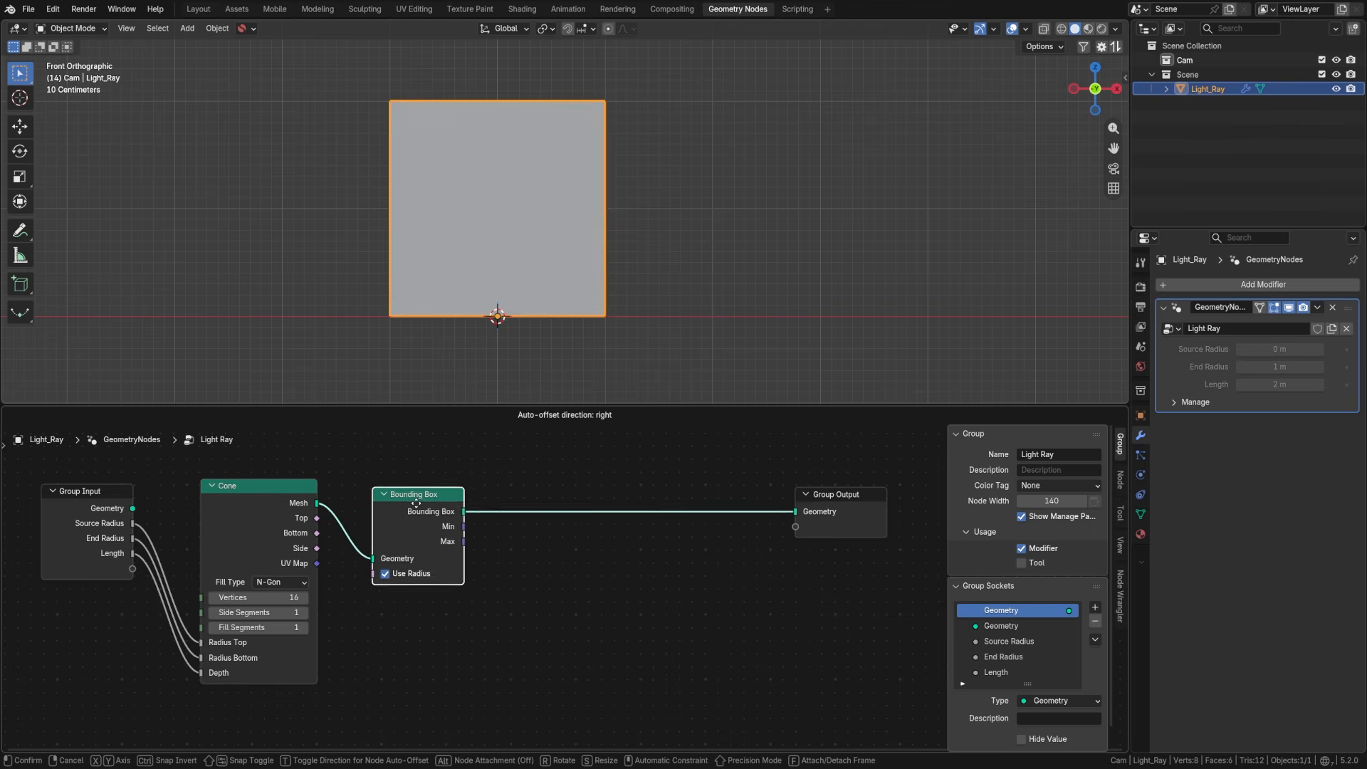
pyautogui.click(413, 499)
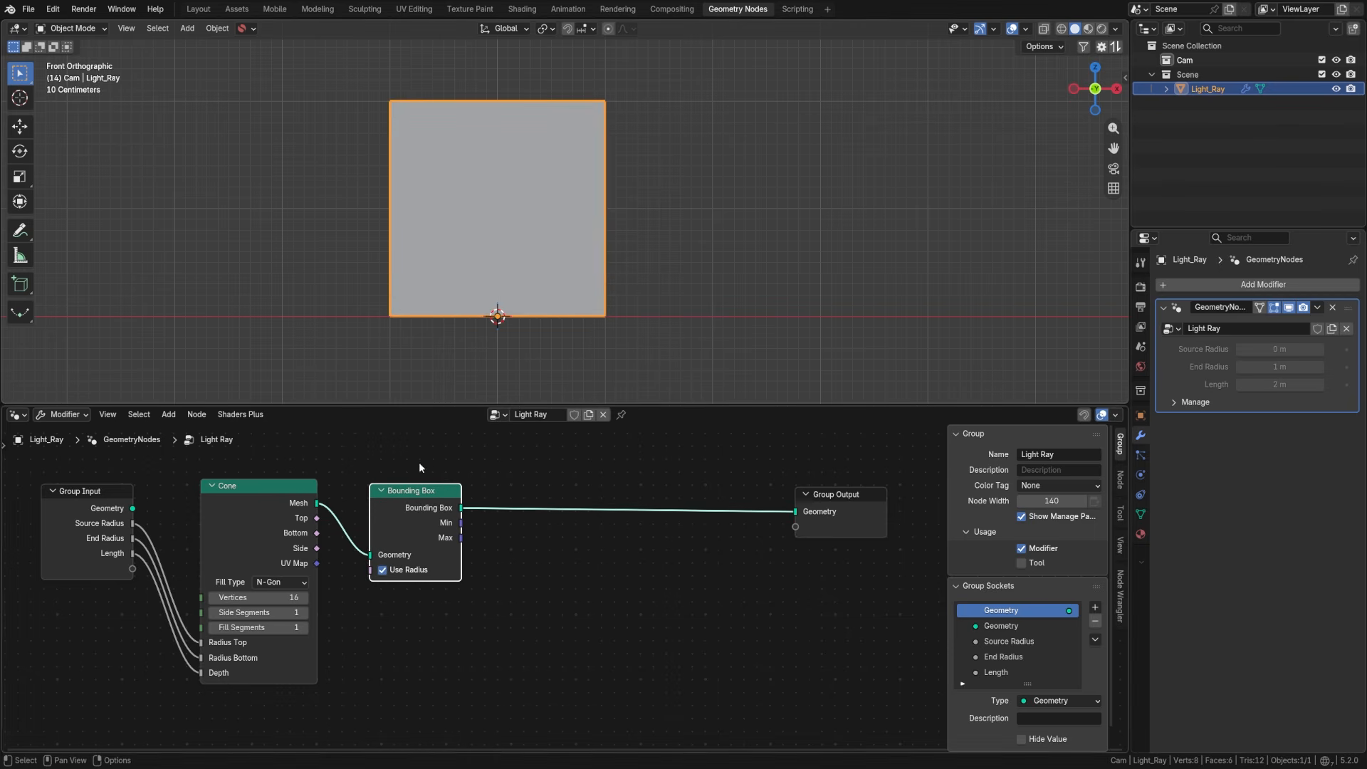
# Step: Mute and unmute the Bounding Box node to compare its box with the cone
pyautogui.press('m')
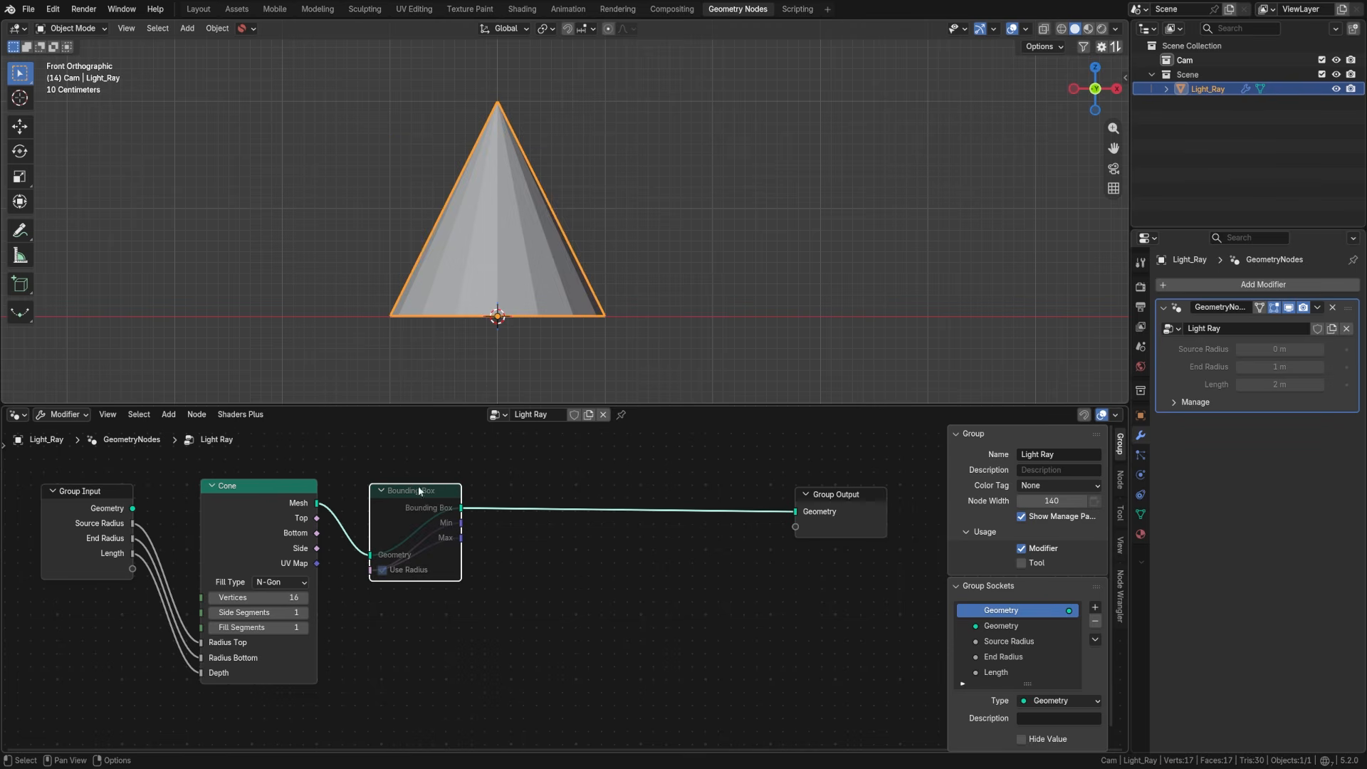
pyautogui.press('m')
pyautogui.press('Escape')
pyautogui.press('m')
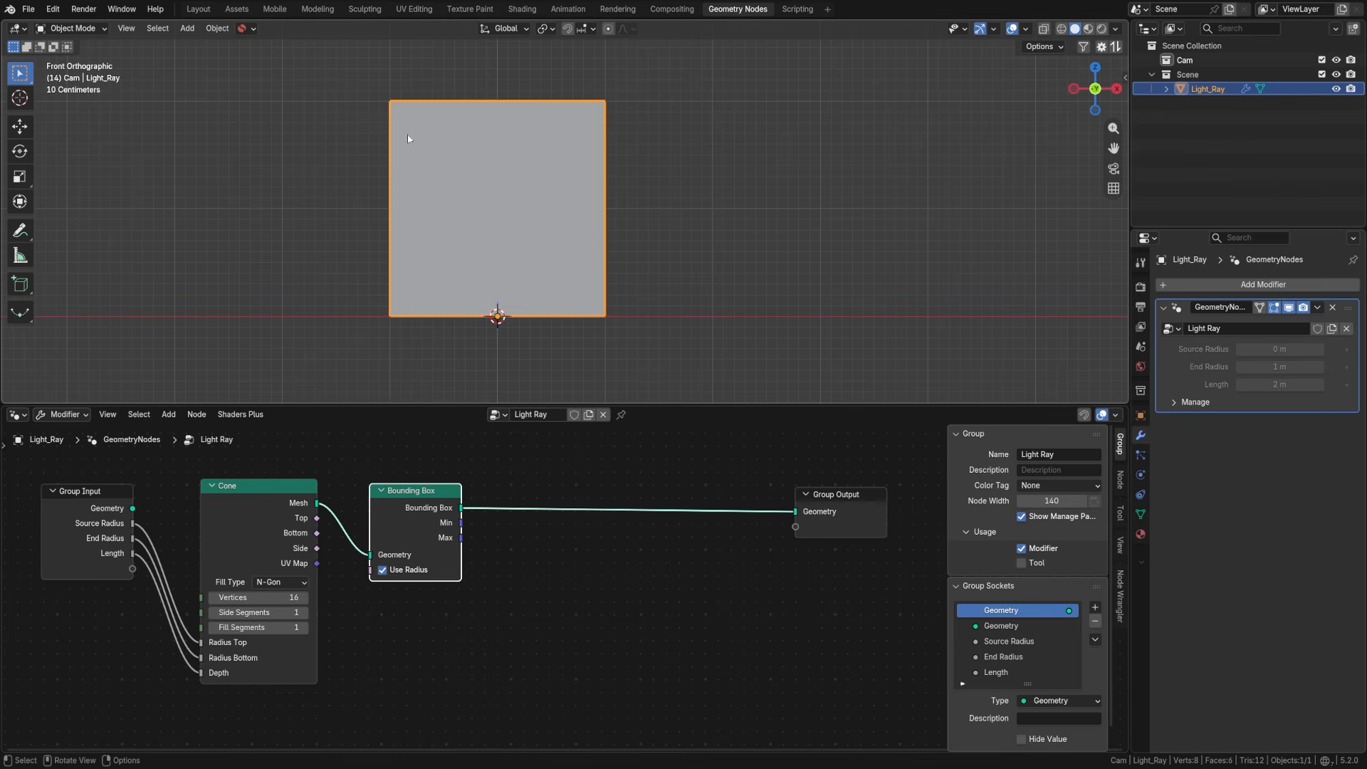
pyautogui.press('m')
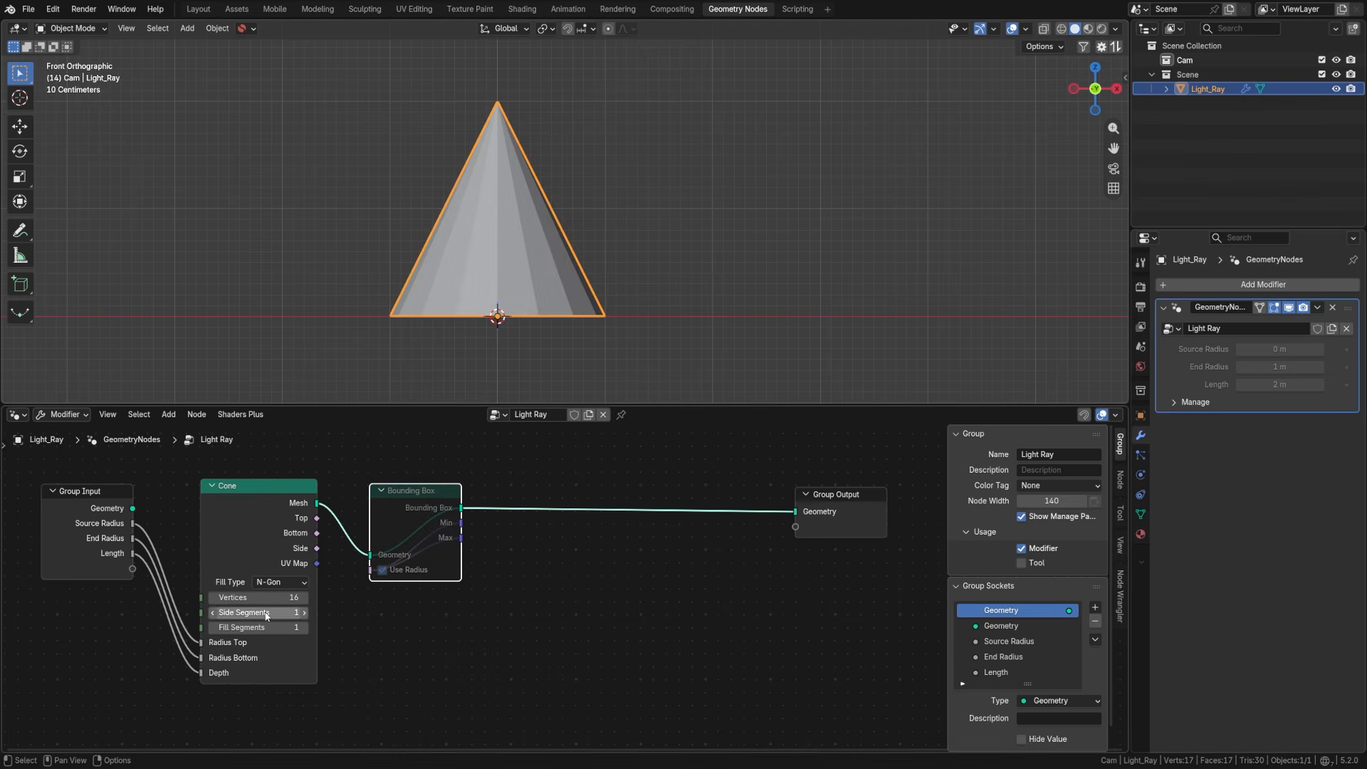
# Step: Try a longer Length with the Bounding Box node unmuted, and set Length back to 2 m
pyautogui.moveTo(1272, 384)
pyautogui.mouseDown()
pyautogui.moveTo(1339, 384)
pyautogui.moveTo(1228, 384)
pyautogui.moveTo(1275, 383)
pyautogui.mouseUp()
pyautogui.scroll(-3, 549, 269)
pyautogui.press('m')
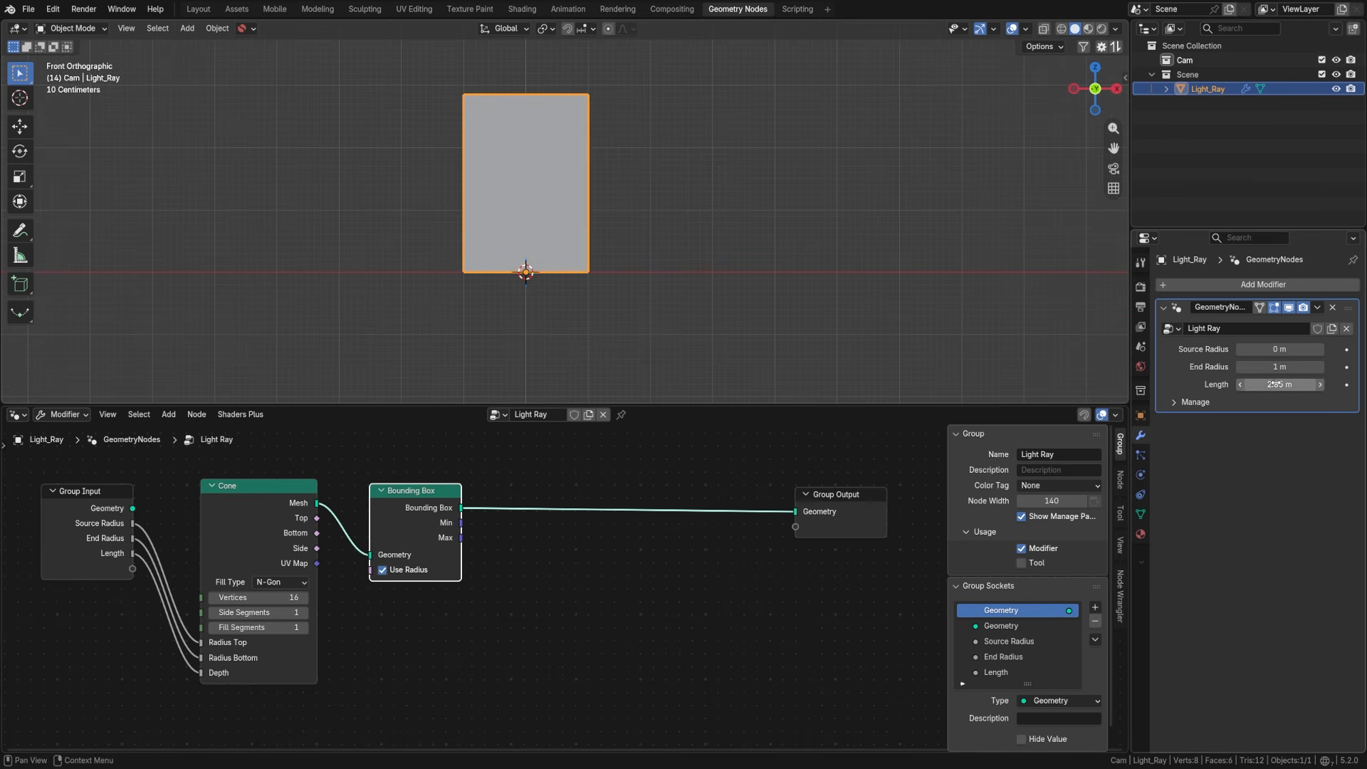
pyautogui.click(1277, 383)
pyautogui.write('2')
pyautogui.press('Return')
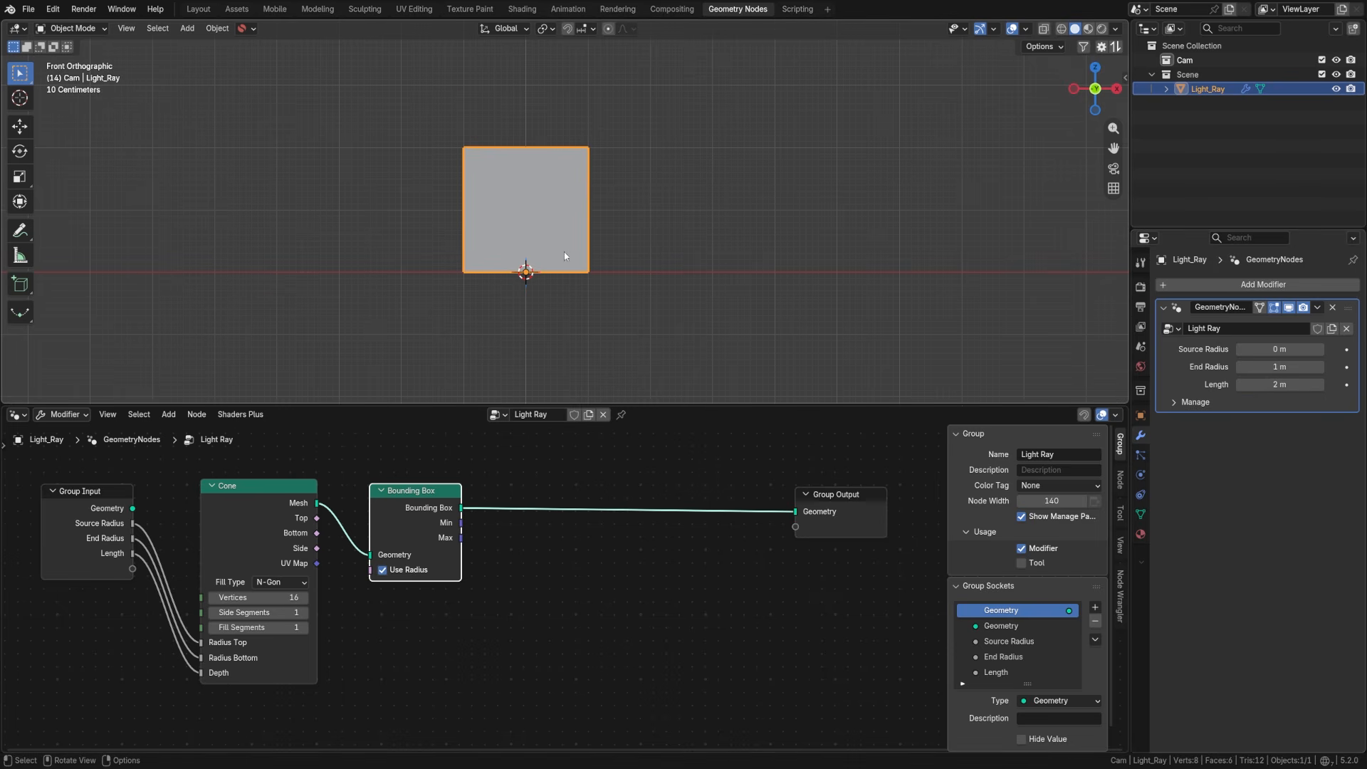
pyautogui.scroll(3, 565, 256)
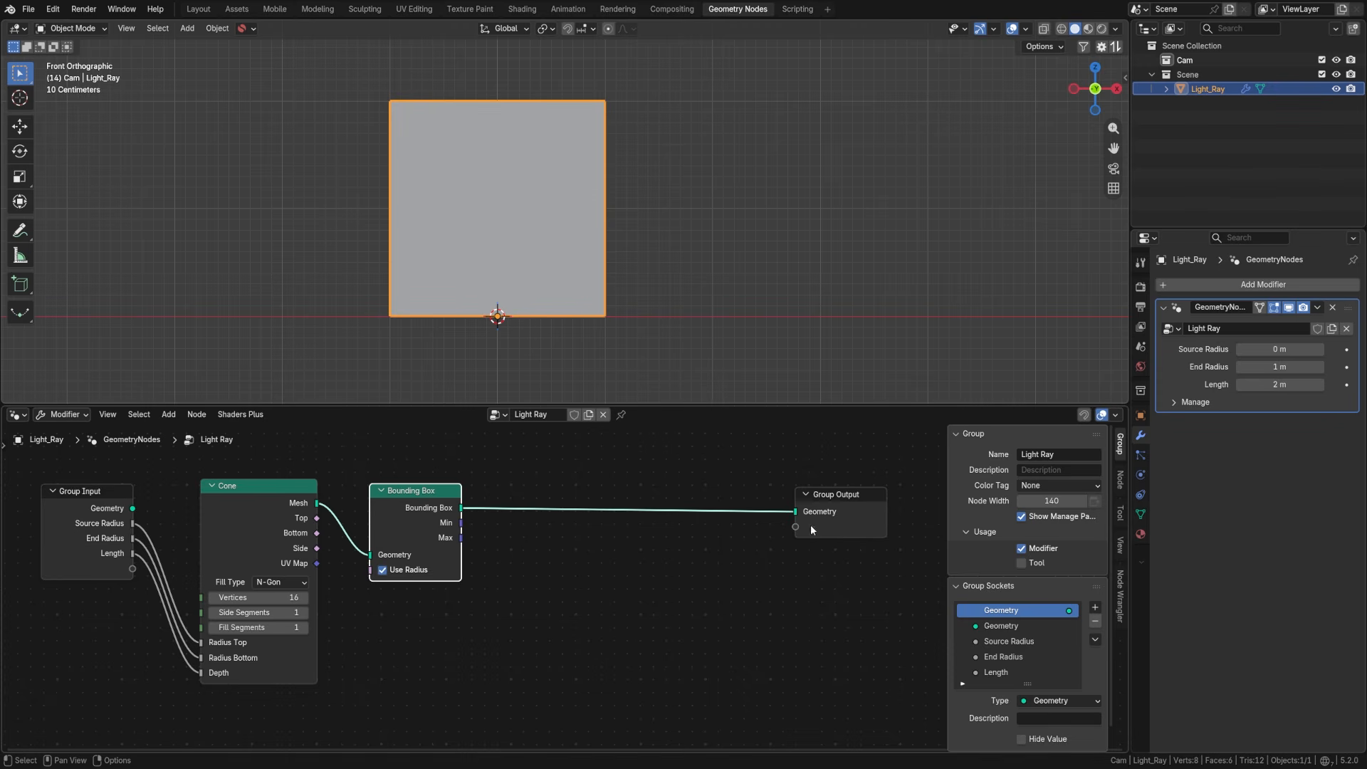
# Step: Connect the Cone's Mesh directly to the Group Output and split the Bounding Box's Max with a Separate XYZ node
pyautogui.moveTo(793, 511)
pyautogui.mouseDown()
pyautogui.moveTo(707, 522)
pyautogui.moveTo(341, 501)
pyautogui.moveTo(794, 512)
pyautogui.mouseUp()
pyautogui.moveTo(417, 505); pyautogui.dragTo(549, 597)
pyautogui.write('seper')
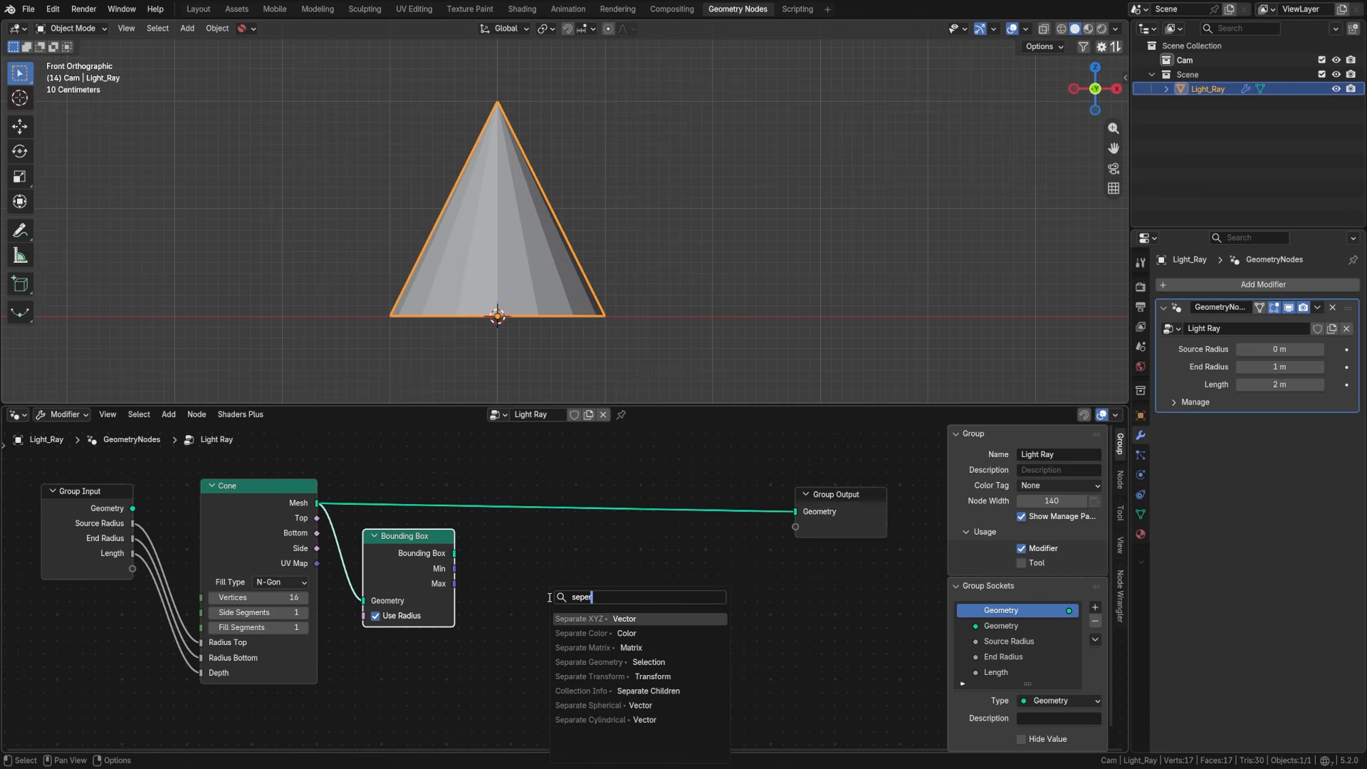
pyautogui.press('Return')
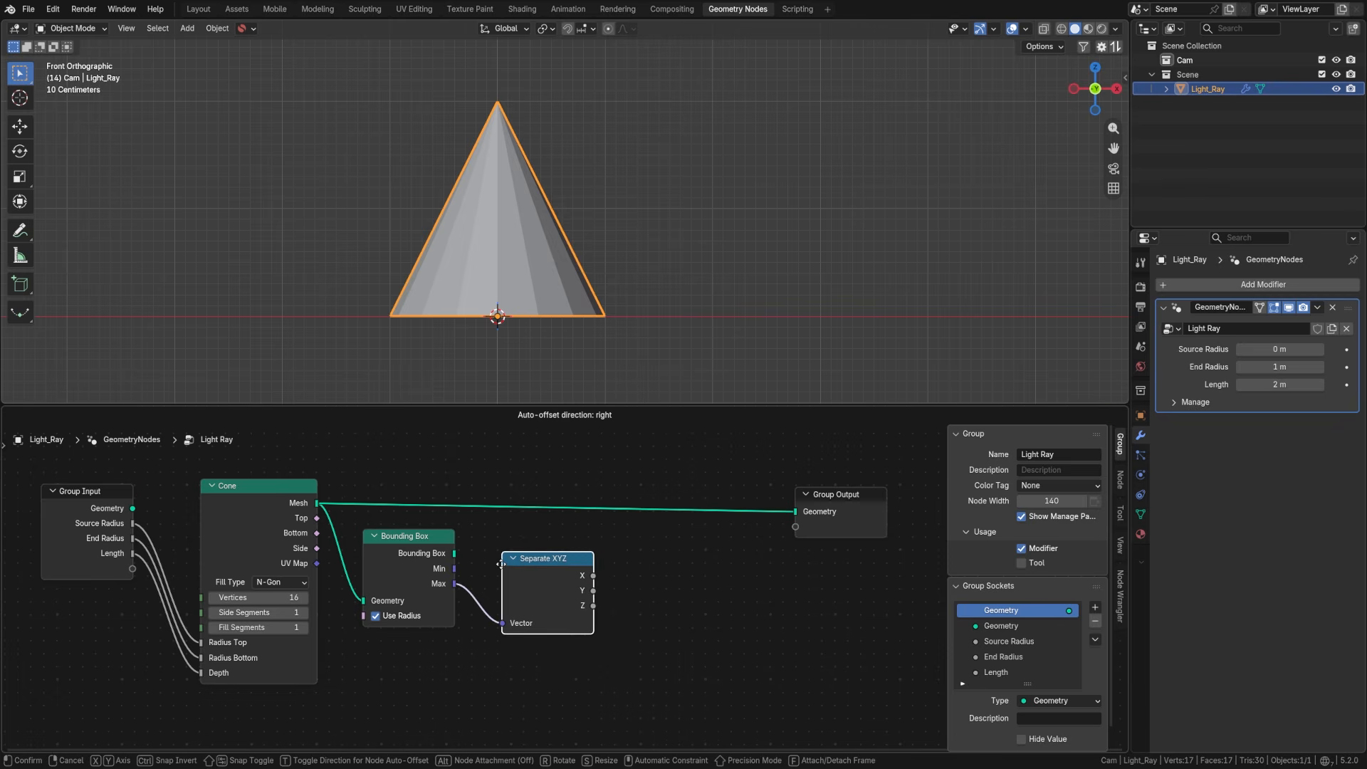
pyautogui.click(486, 558)
# Step: Activate the viewport's Move tool and feed the Separate XYZ node's Z into a Multiply node with a value of -1
pyautogui.click(20, 126)
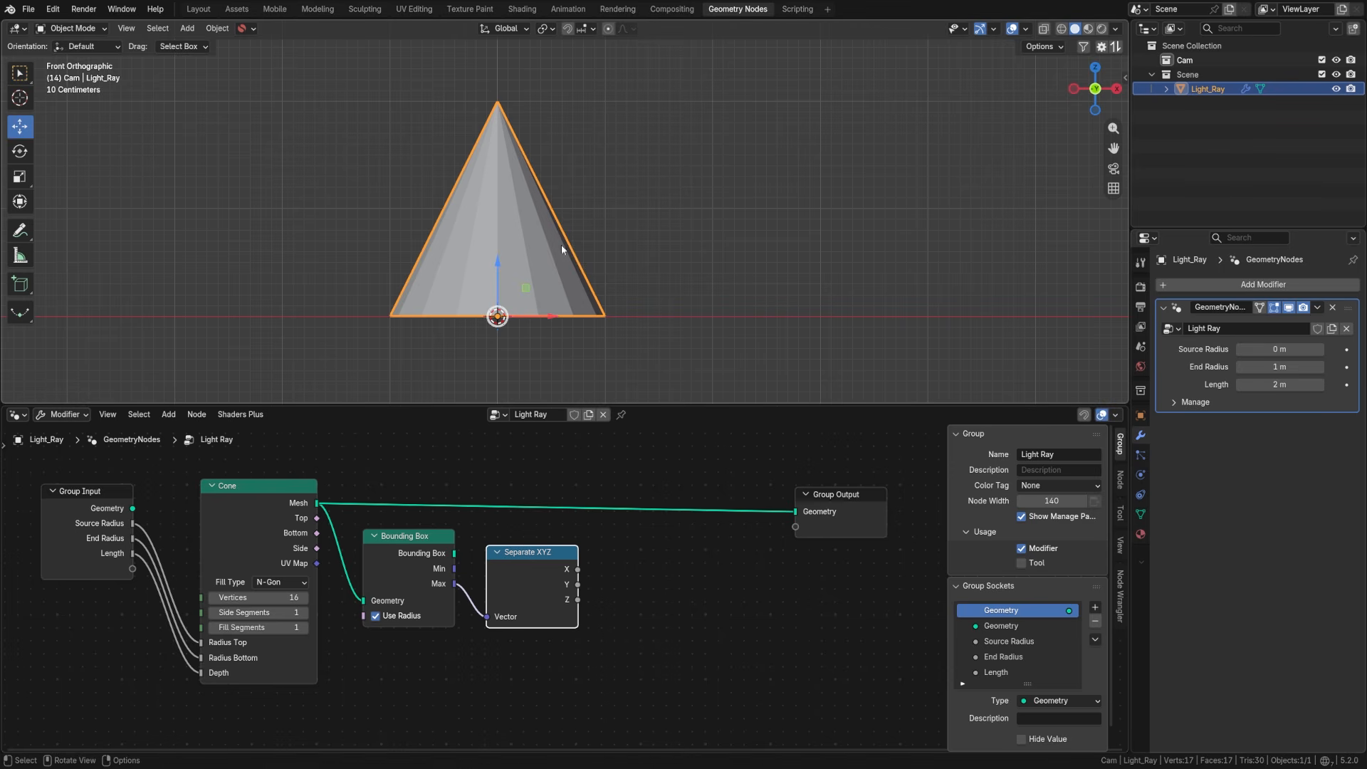
pyautogui.moveTo(549, 590); pyautogui.dragTo(300, 540, button='middle')
pyautogui.moveTo(332, 550); pyautogui.dragTo(410, 559)
pyautogui.write('mult')
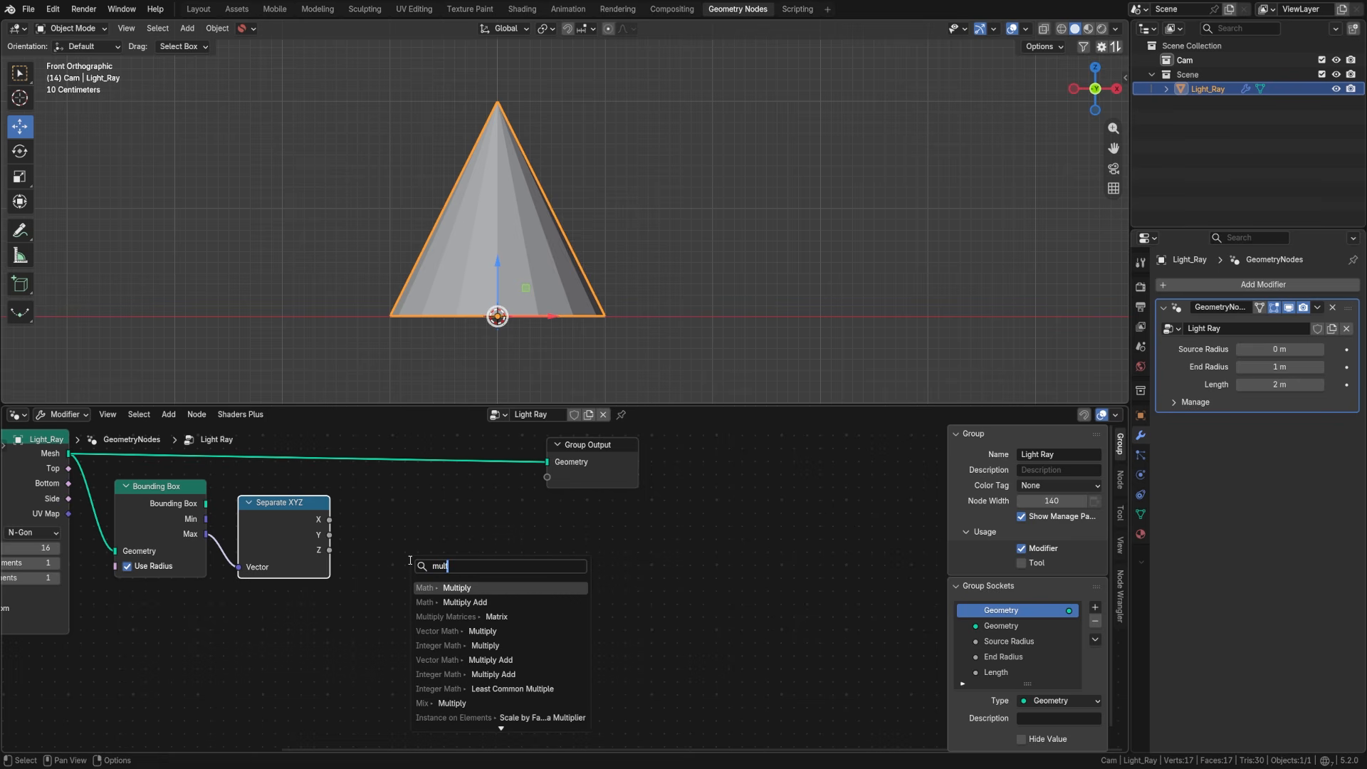
pyautogui.press('Return')
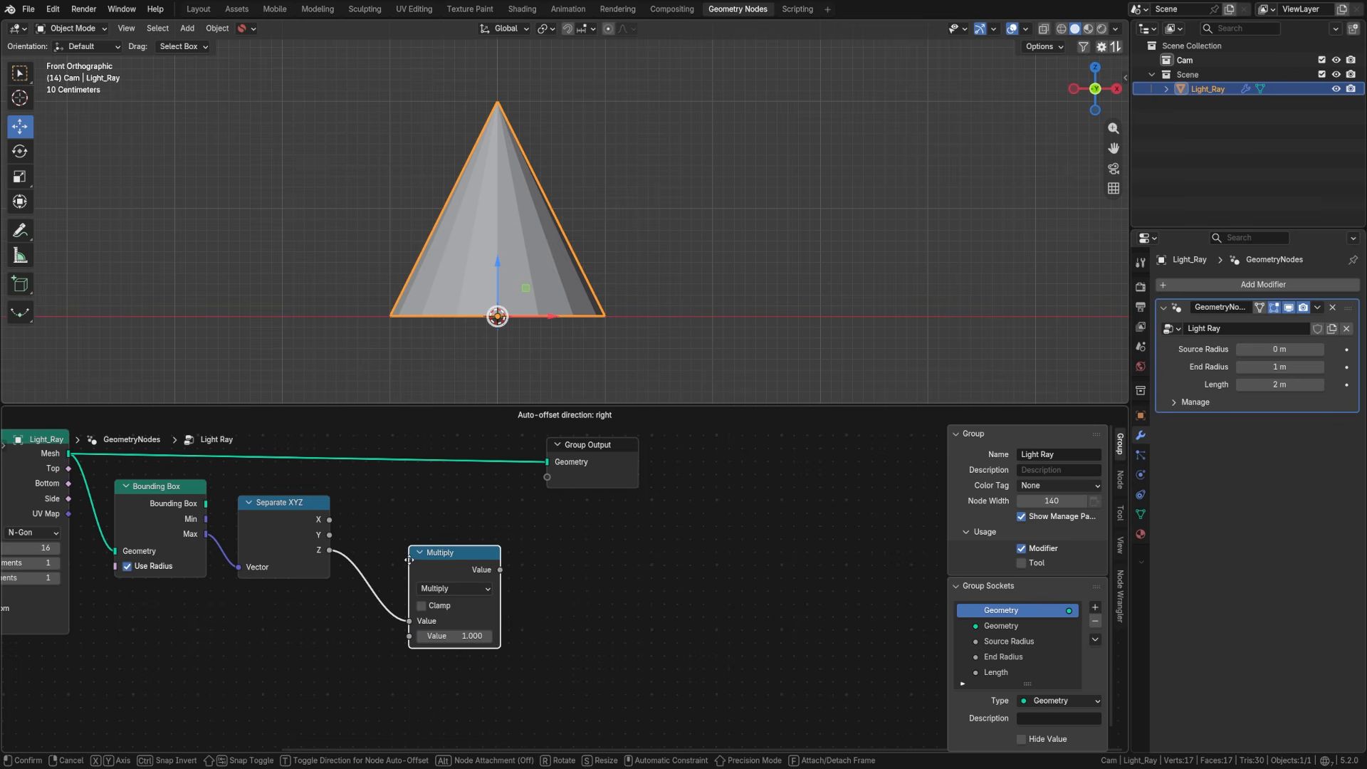
pyautogui.click(403, 588)
pyautogui.click(402, 588)
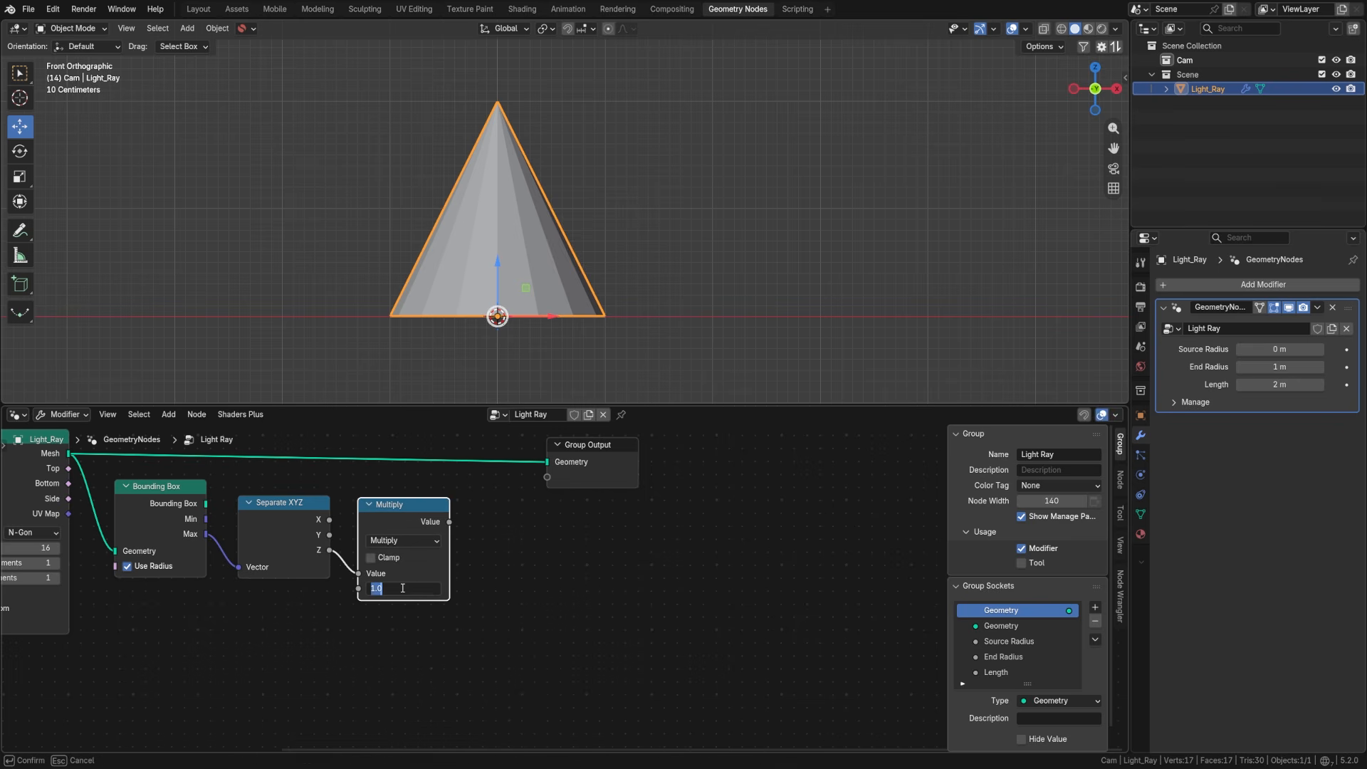
pyautogui.write('-1')
pyautogui.press('Return')
# Step: Add a Combine XYZ node after the Multiply node and feed the multiplied value into its Z
pyautogui.moveTo(450, 522); pyautogui.dragTo(528, 535)
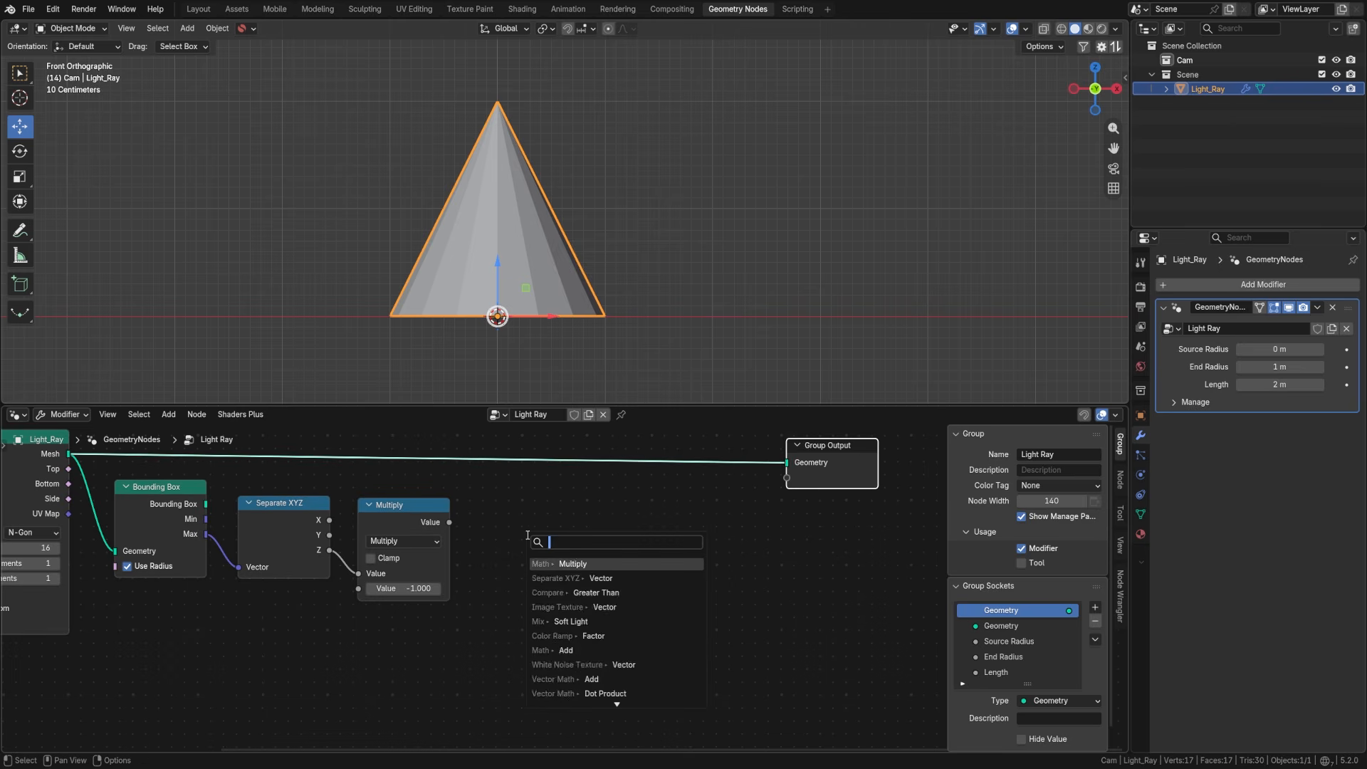
pyautogui.write('comb')
pyautogui.press('Return')
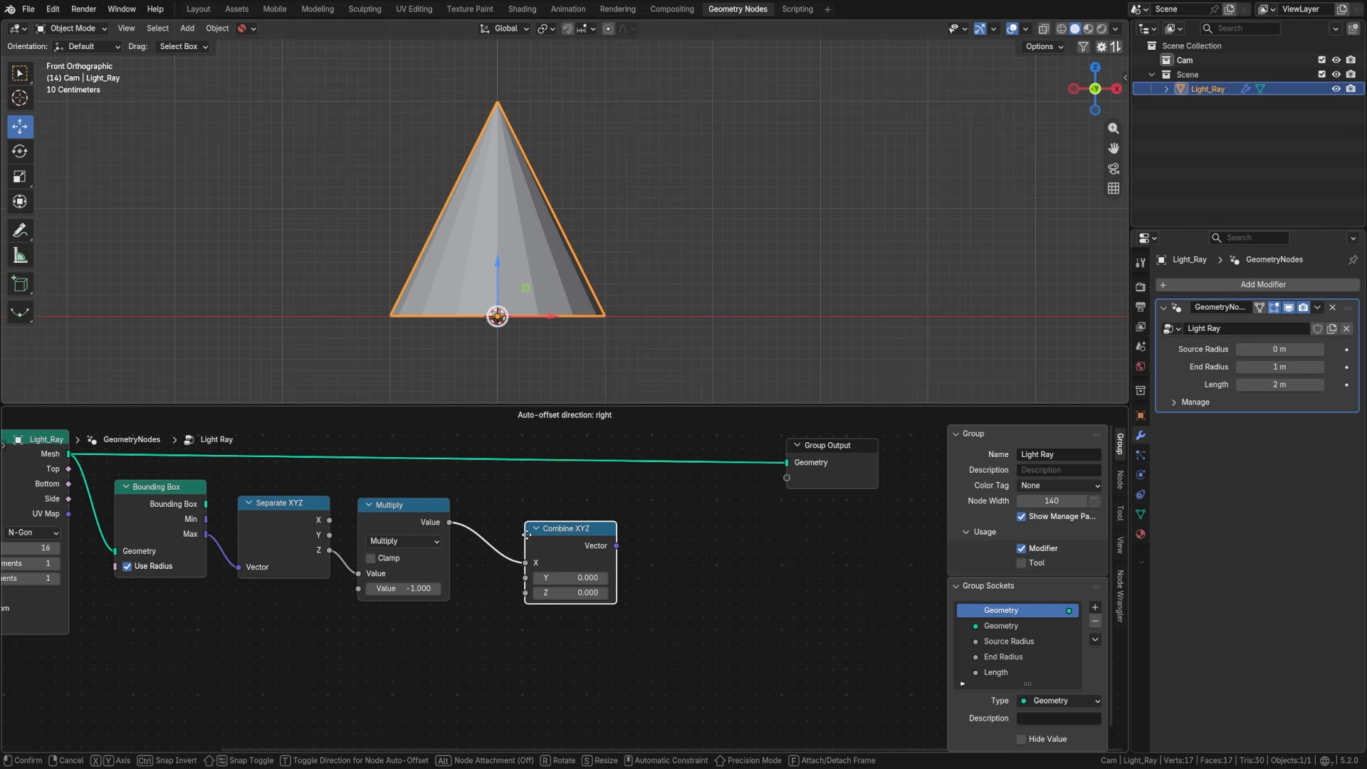
pyautogui.click(492, 528)
pyautogui.moveTo(490, 555); pyautogui.dragTo(492, 587)
# Step: Move the Group Output node farther from Combine XYZ and add a Transform Geometry node between them
pyautogui.moveTo(632, 611); pyautogui.dragTo(407, 661, button='middle')
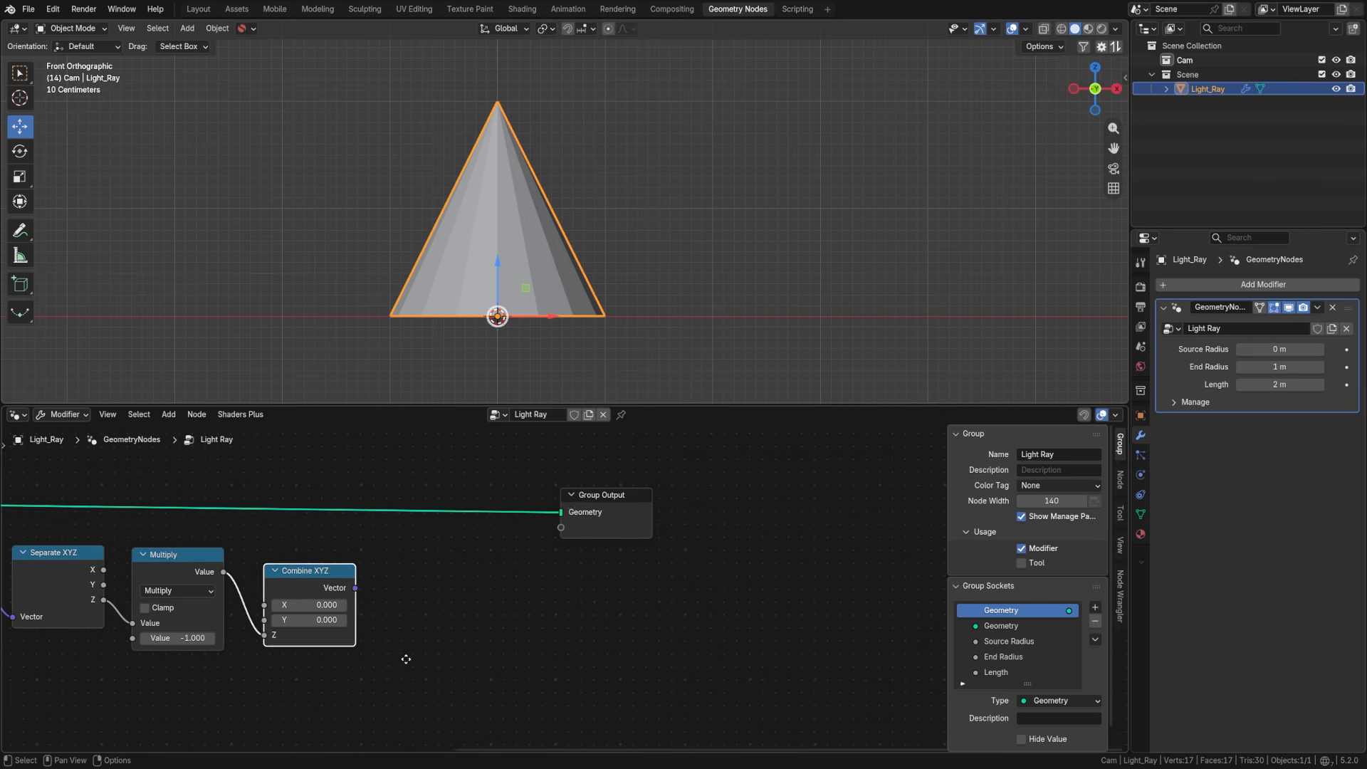
pyautogui.moveTo(594, 497); pyautogui.dragTo(857, 491)
pyautogui.hotkey('shift', 'a')
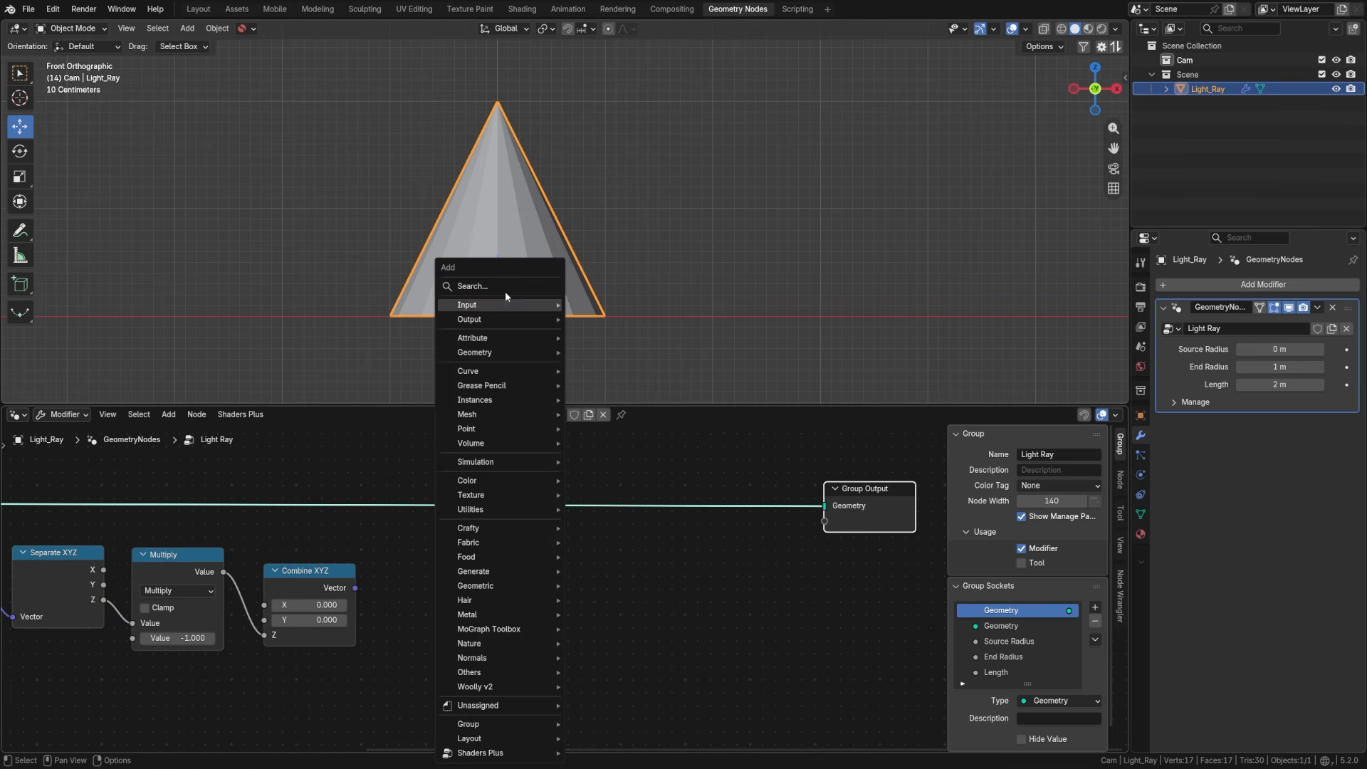
pyautogui.click(503, 288)
pyautogui.write('transf')
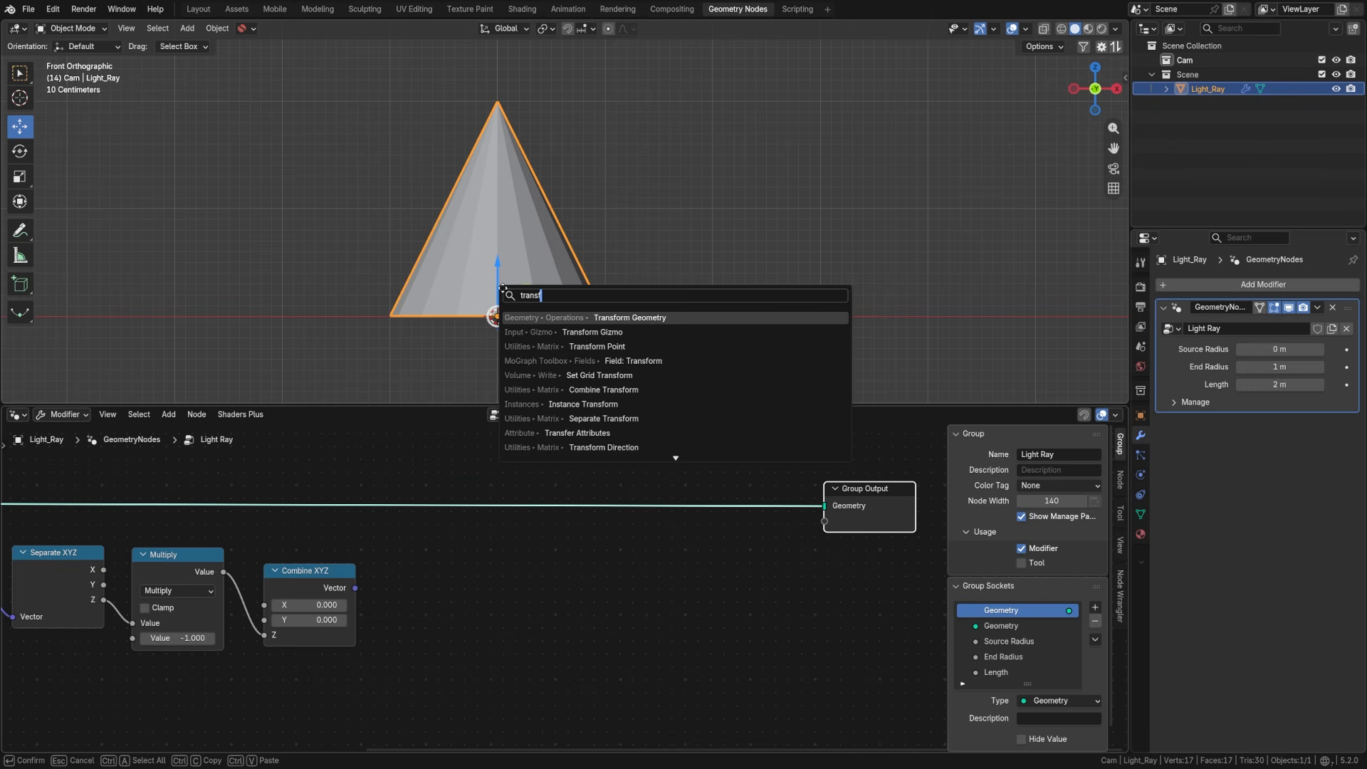
pyautogui.press('Return')
pyautogui.click(552, 605)
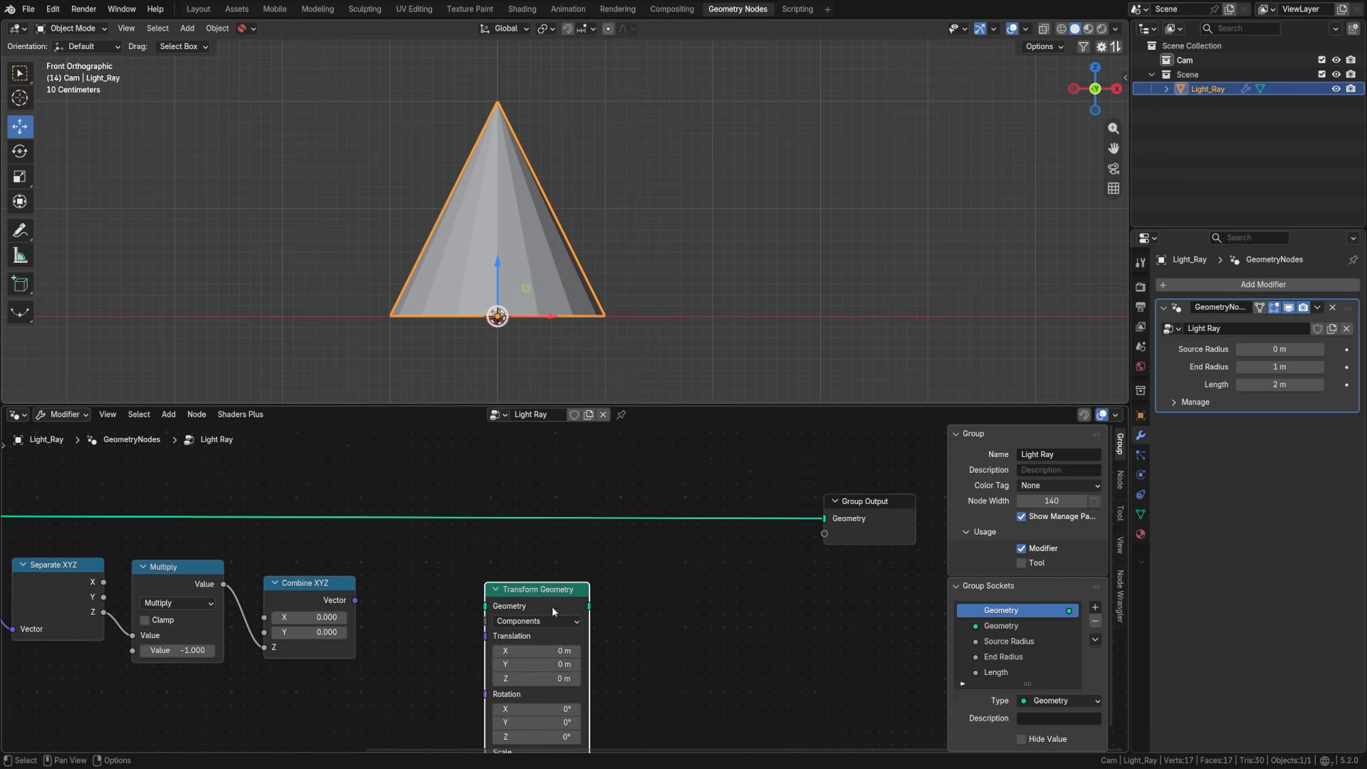
# Step: Insert Transform Geometry into the link between Cone and Group Output and drive its Translation with the Combine XYZ vector
pyautogui.moveTo(553, 605); pyautogui.dragTo(526, 530, button='middle')
pyautogui.moveTo(525, 528); pyautogui.dragTo(517, 454)
pyautogui.scroll(-7, 400, 505)
pyautogui.scroll(-1, 400, 509)
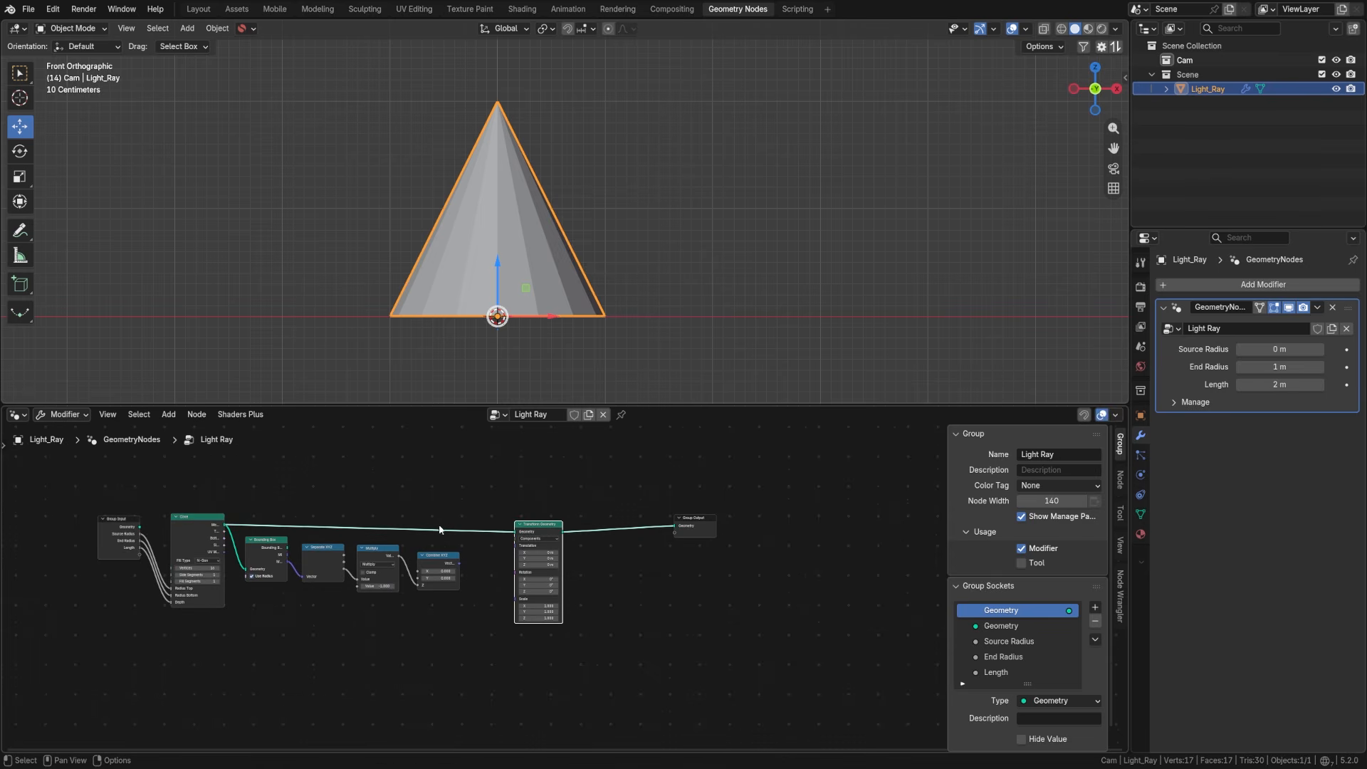
pyautogui.scroll(4, 625, 570)
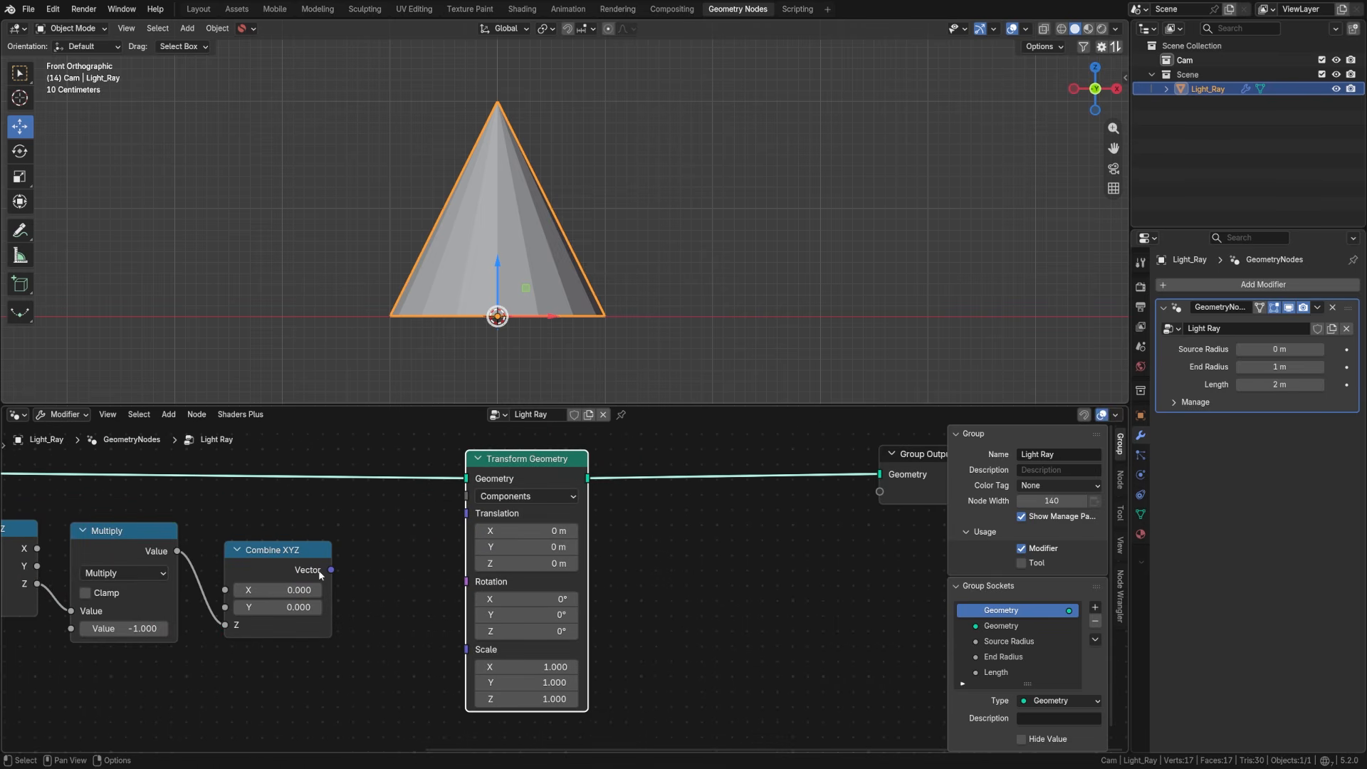
pyautogui.moveTo(330, 569); pyautogui.dragTo(460, 521)
pyautogui.keyDown('shift'); pyautogui.moveTo(509, 358); pyautogui.dragTo(510, 139, button='middle'); pyautogui.keyUp('shift')
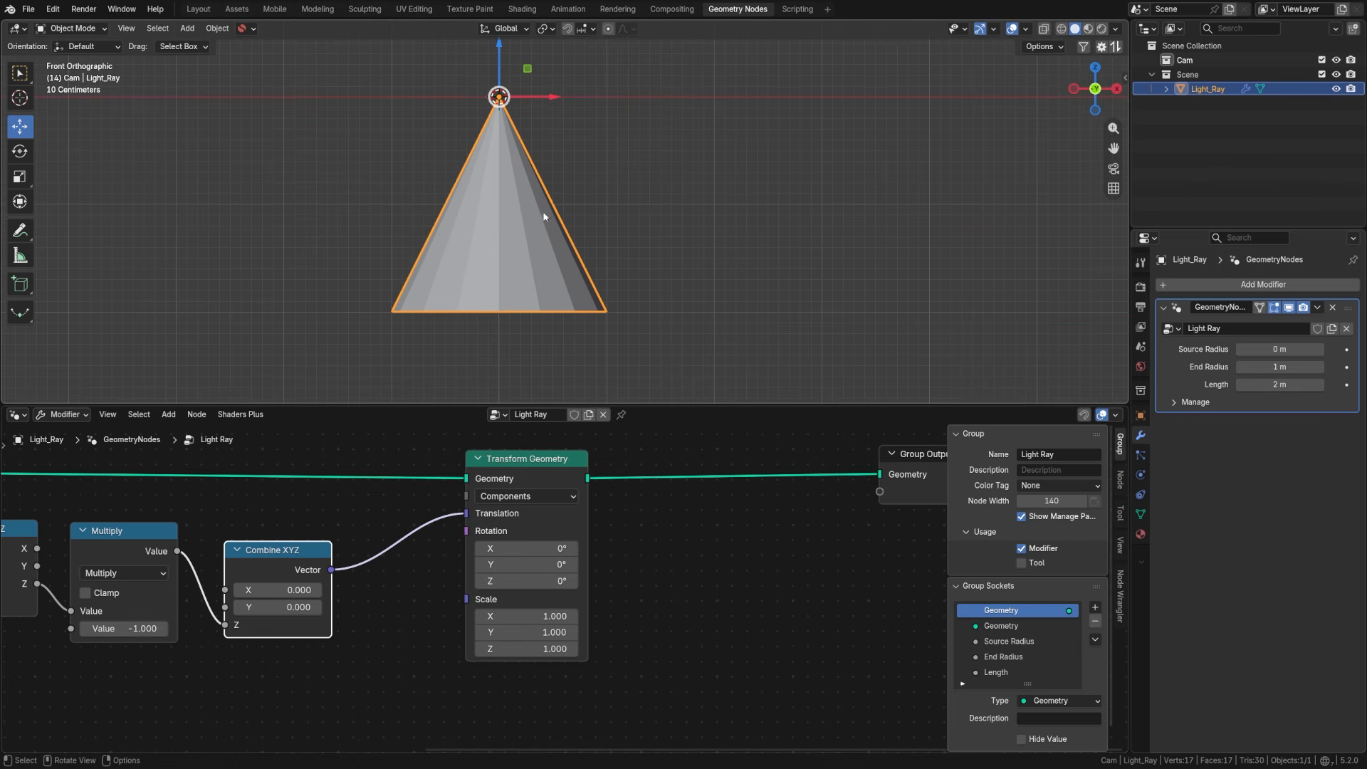
# Step: Test the cone's origin by changing its Length and rotating it in front and perspective views, cancelling each change
pyautogui.moveTo(1279, 384); pyautogui.dragTo(1249, 384)
pyautogui.press('Escape')
pyautogui.press('r')
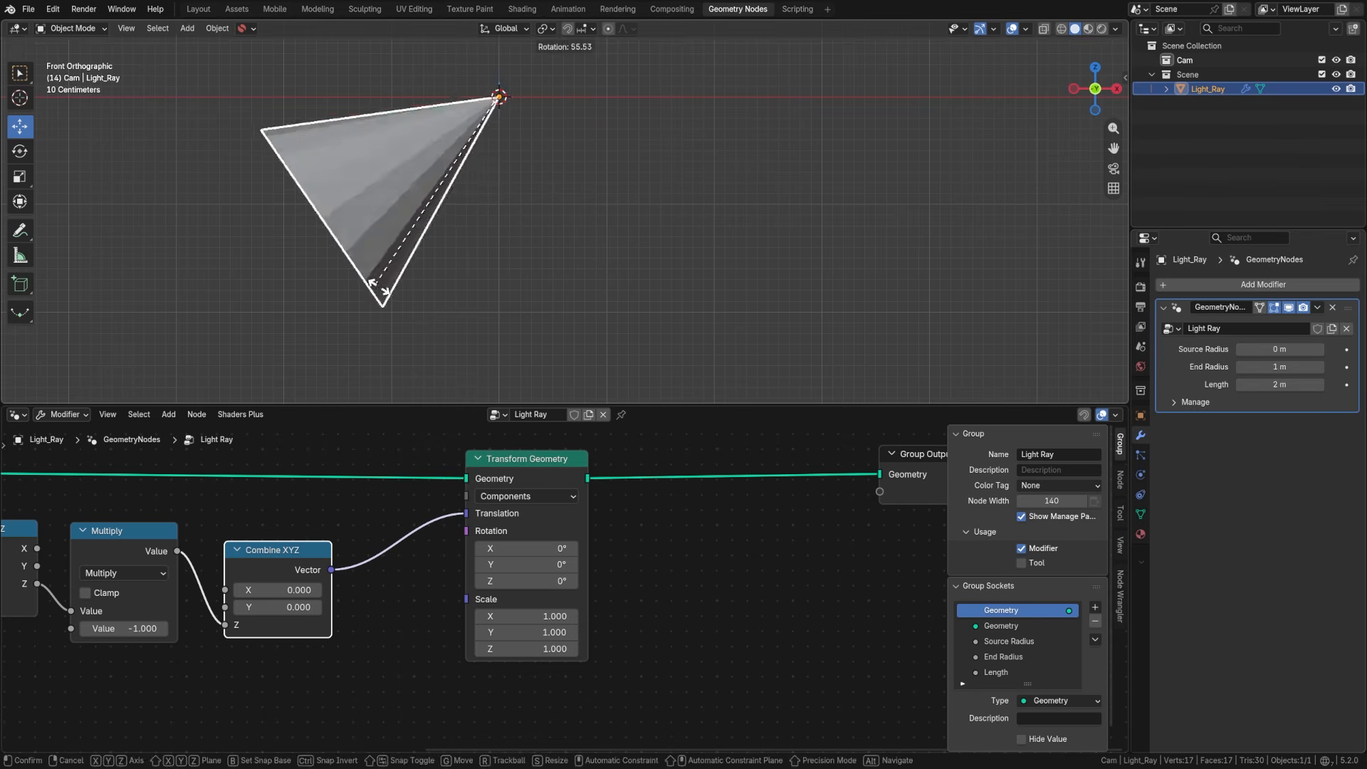
pyautogui.rightClick(378, 284)
pyautogui.moveTo(621, 301); pyautogui.dragTo(498, 307, button='middle')
pyautogui.press('r')
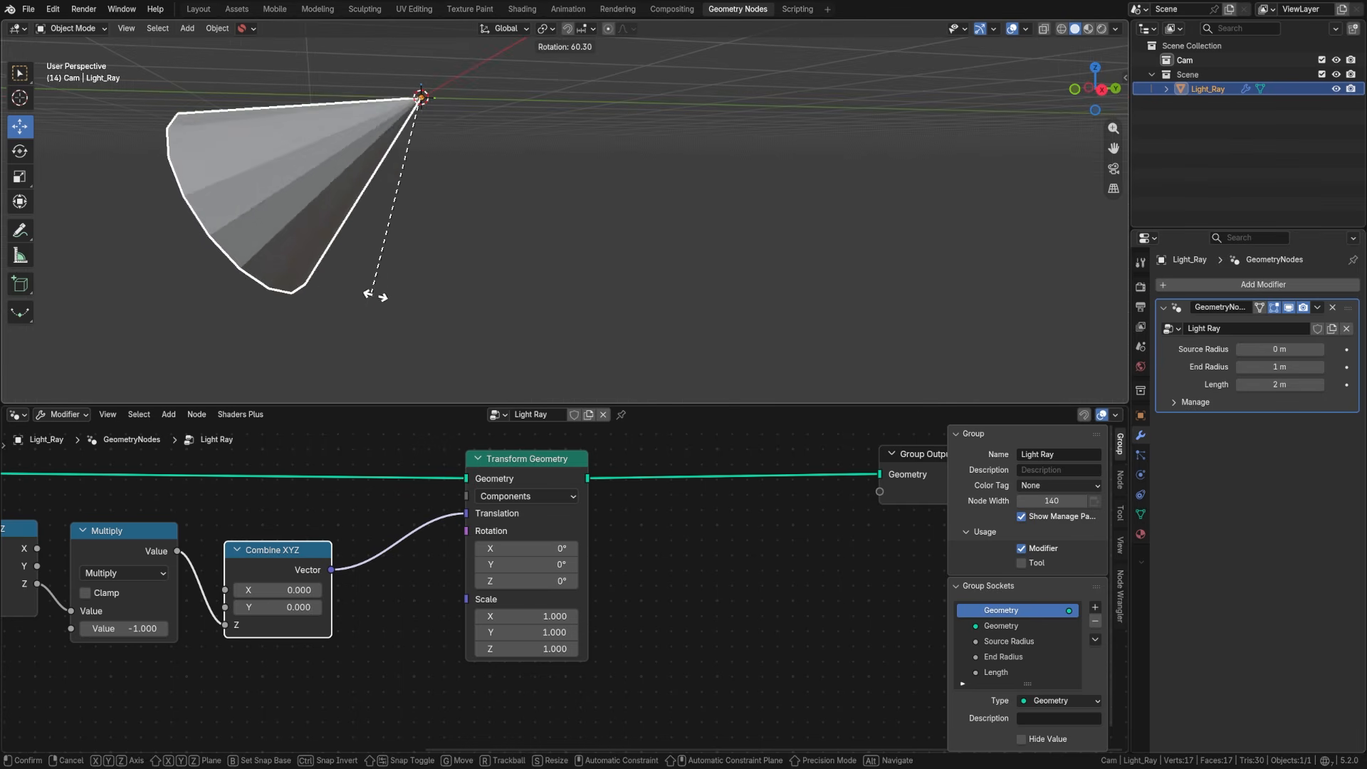
pyautogui.rightClick(369, 295)
pyautogui.press('KP_1')
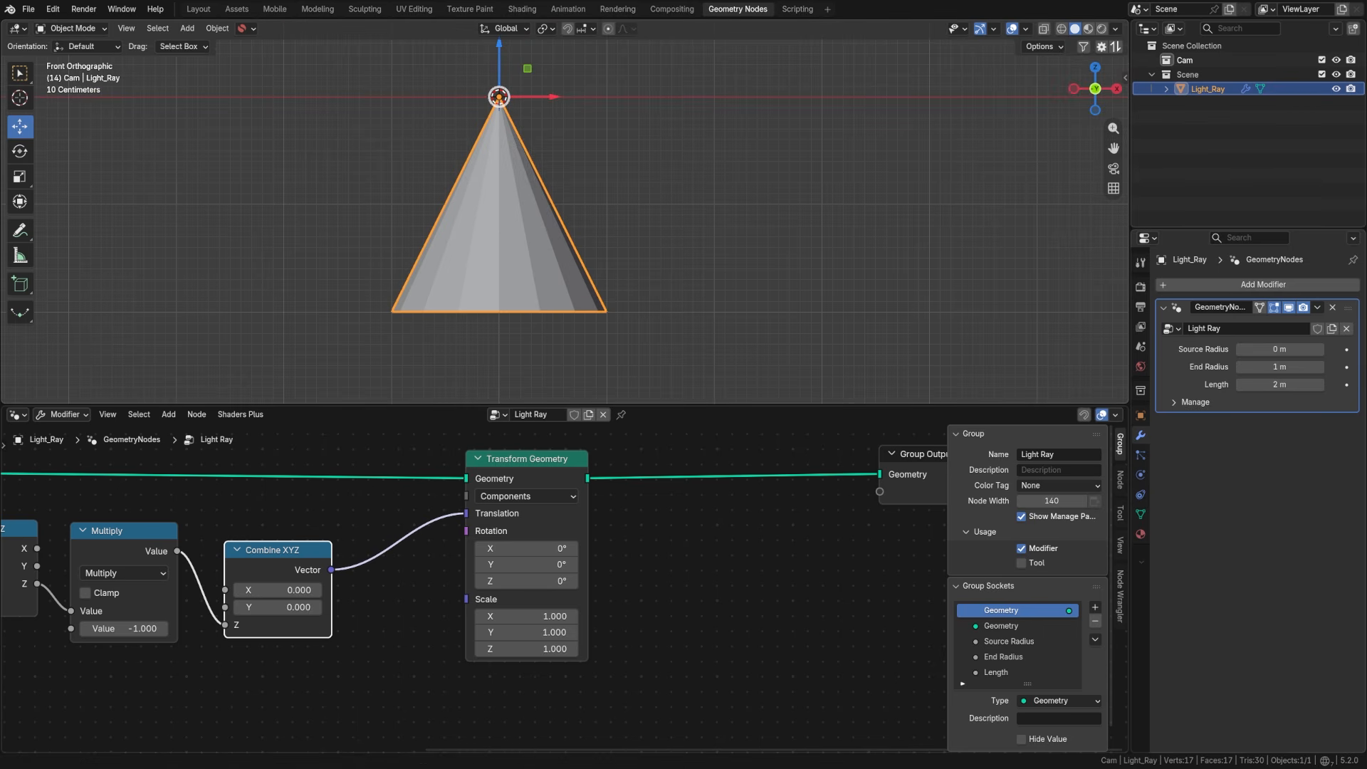
# Step: Join the Cone, Bounding Box, Separate XYZ, Multiply and Combine XYZ nodes in a frame labelled "Cone Creation" and shift the frame slightly upward
pyautogui.press('Home')
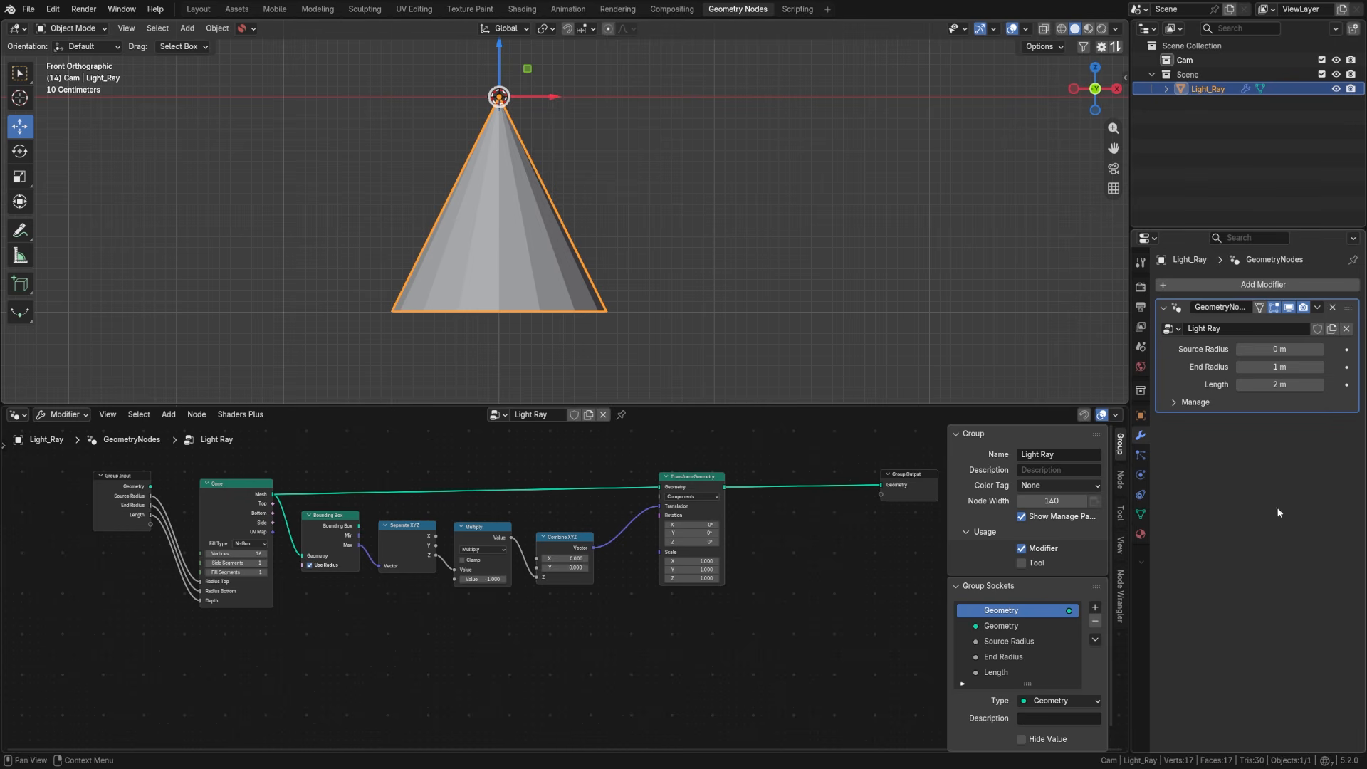
pyautogui.moveTo(358, 588); pyautogui.dragTo(354, 610, button='middle')
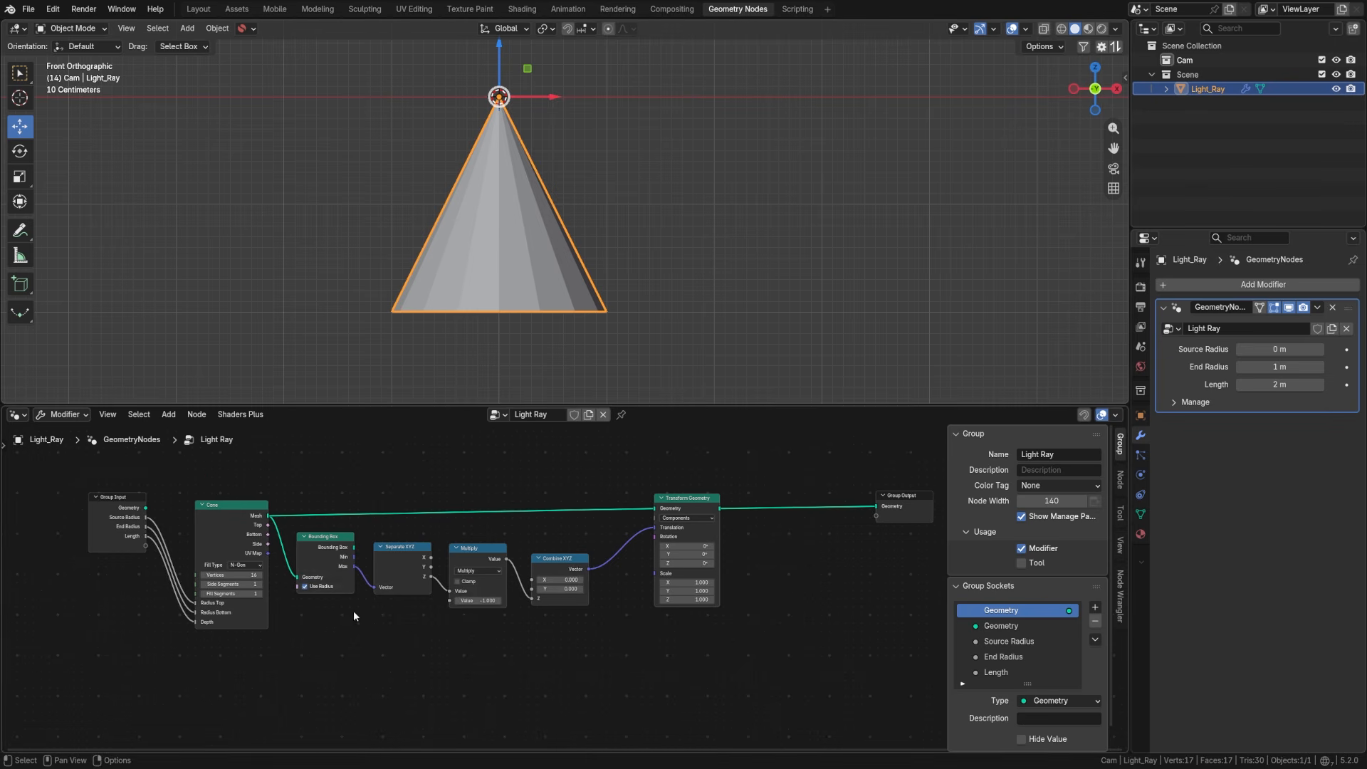
pyautogui.moveTo(249, 647); pyautogui.dragTo(580, 570)
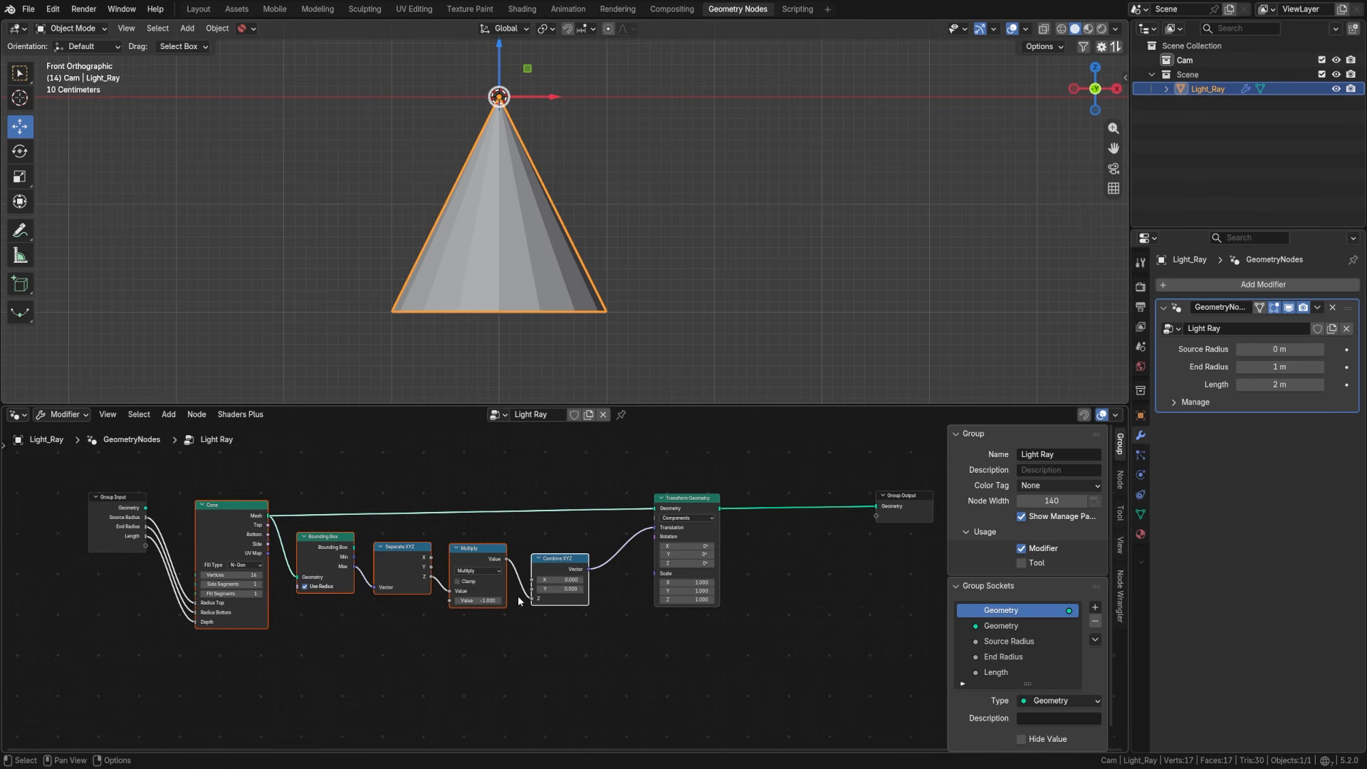
pyautogui.press('F3')
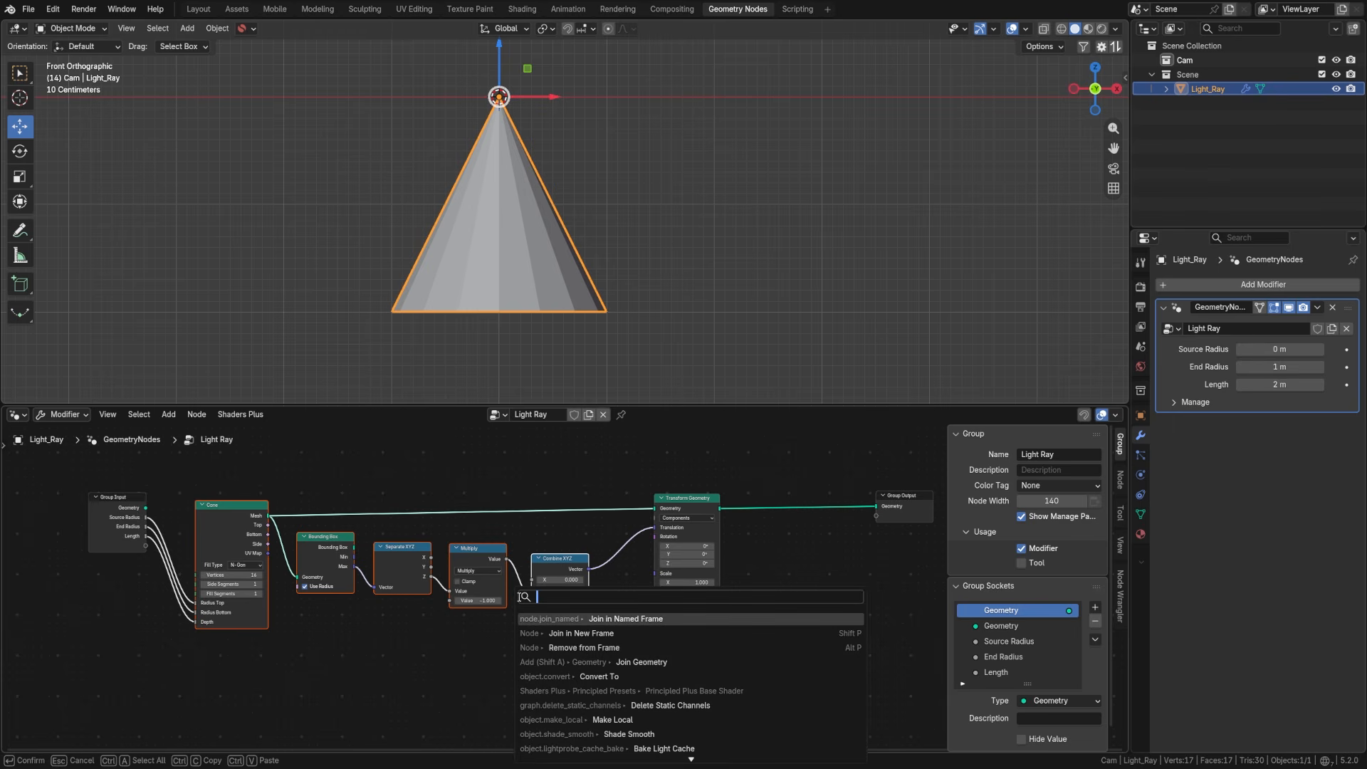
pyautogui.press('Return')
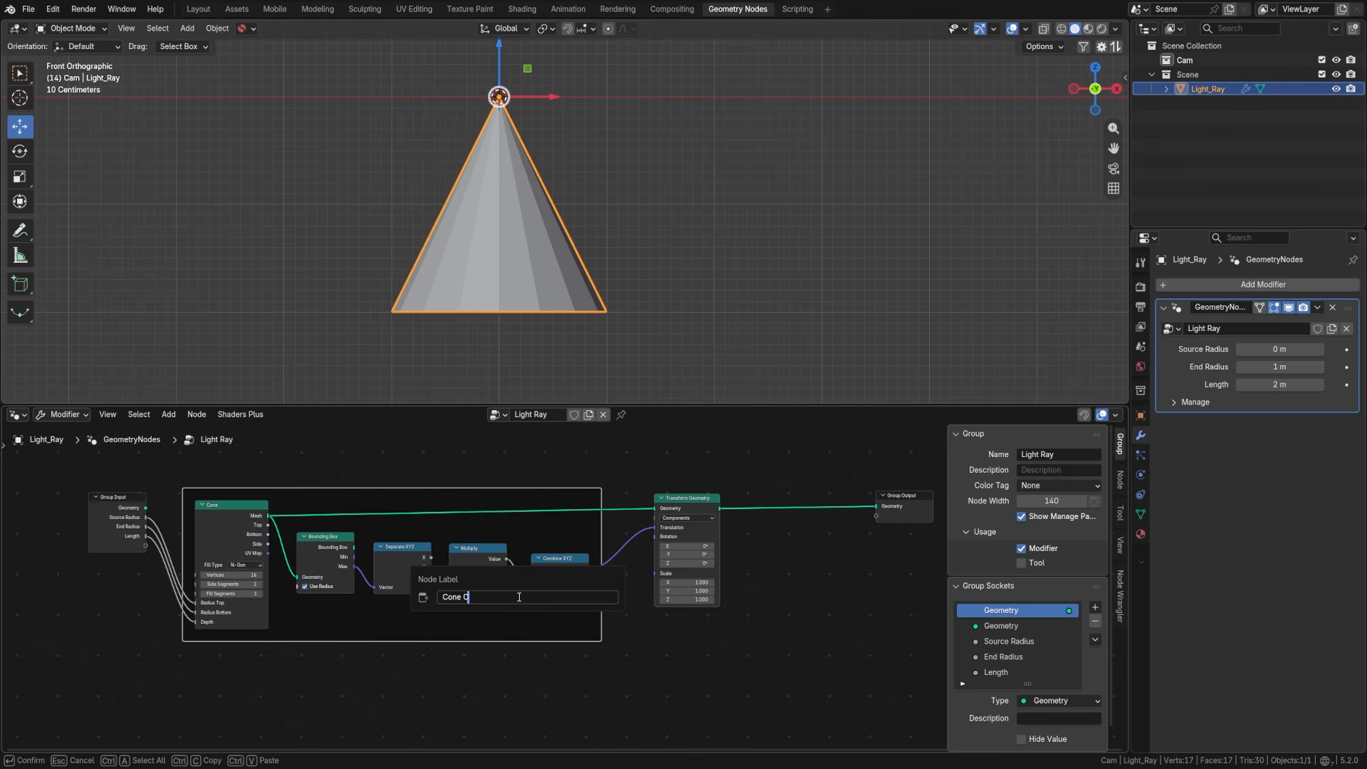
pyautogui.write('Cone Creation')
pyautogui.press('Return')
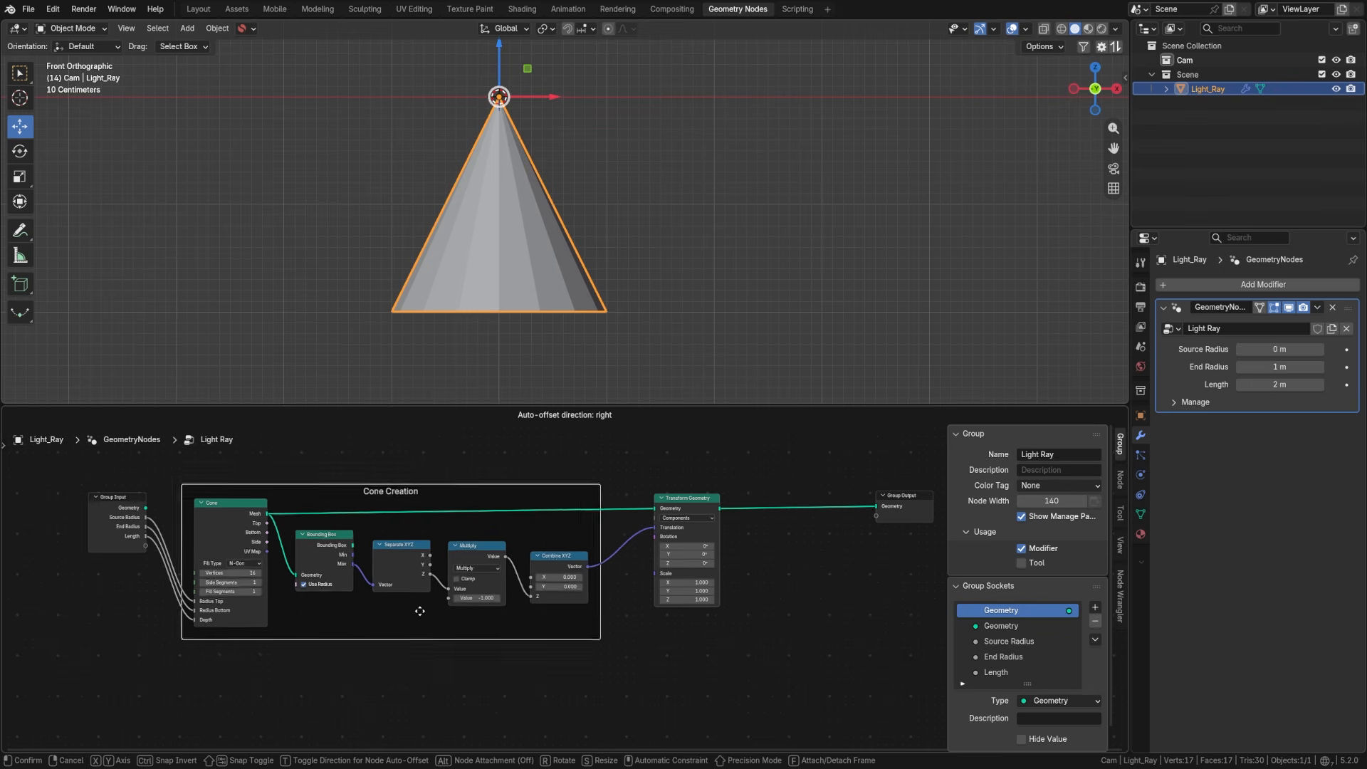
pyautogui.moveTo(418, 608); pyautogui.dragTo(428, 572)
# Step: Add a Linear Gizmo node in the empty space below the Cone Creation frame
pyautogui.moveTo(418, 614); pyautogui.dragTo(371, 566, button='middle')
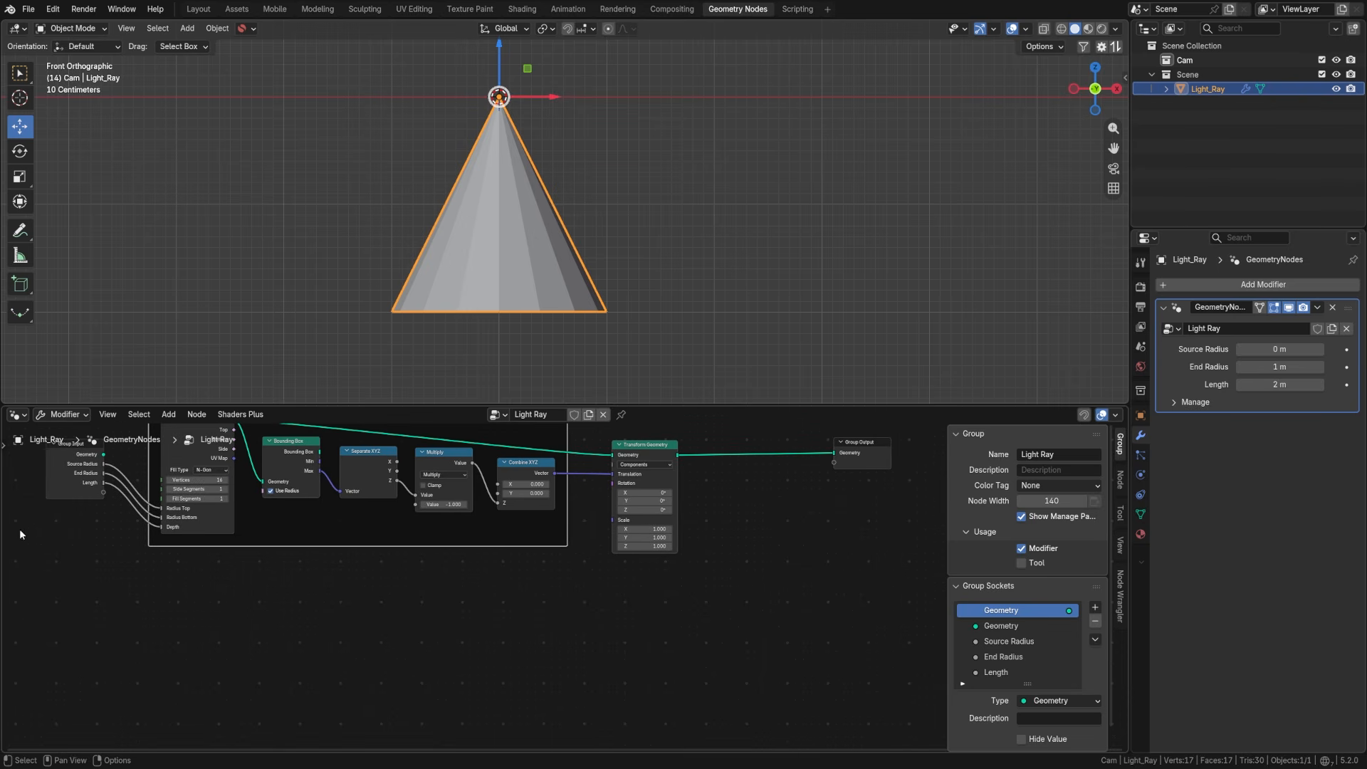
pyautogui.hotkey('shift', 'a')
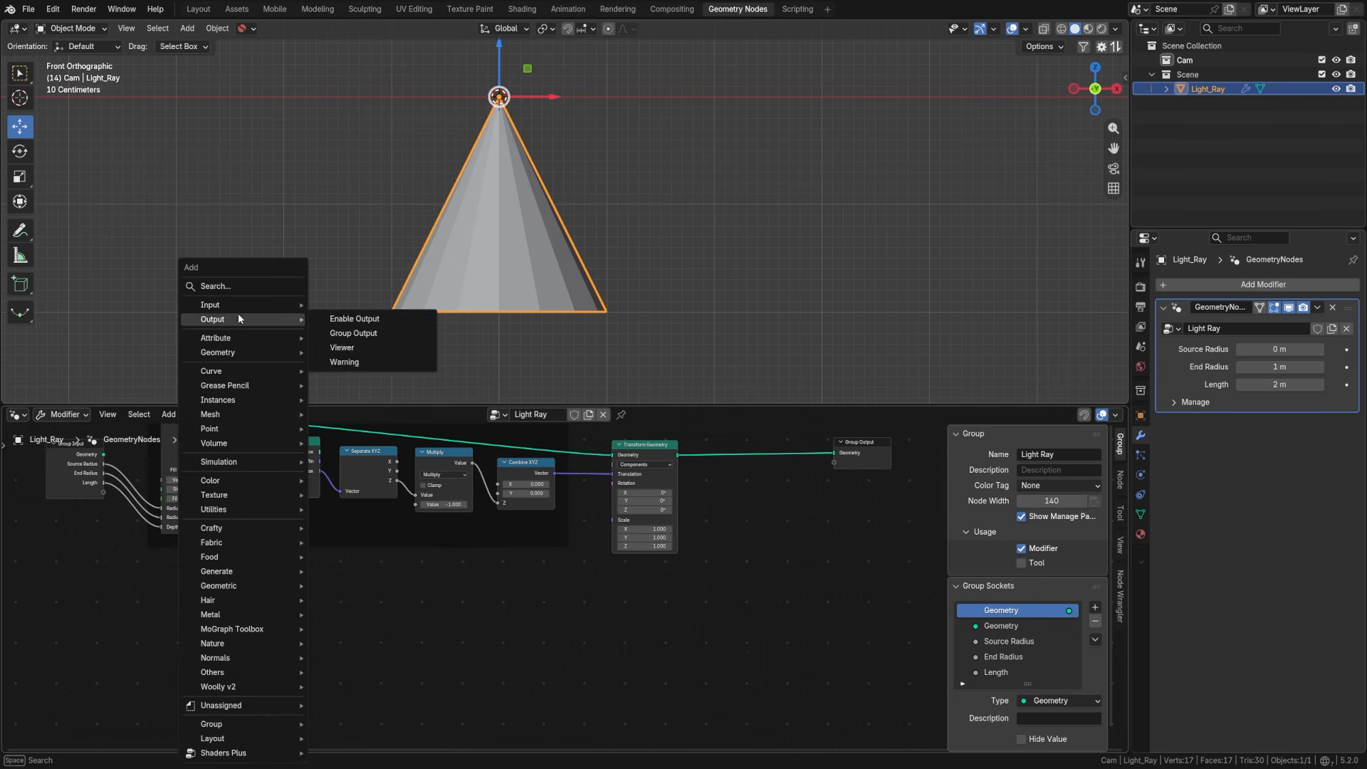
pyautogui.moveTo(283, 390)
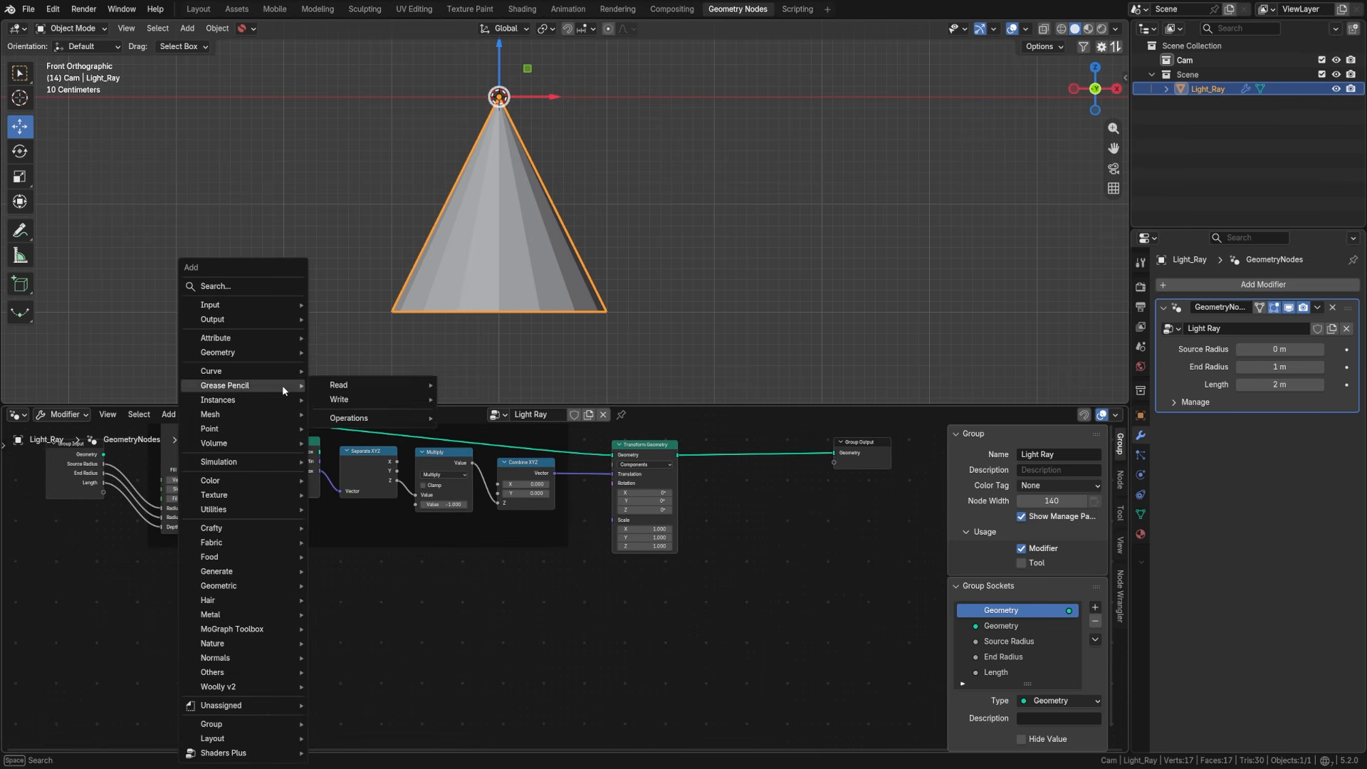
pyautogui.click(242, 288)
pyautogui.write(';omear')
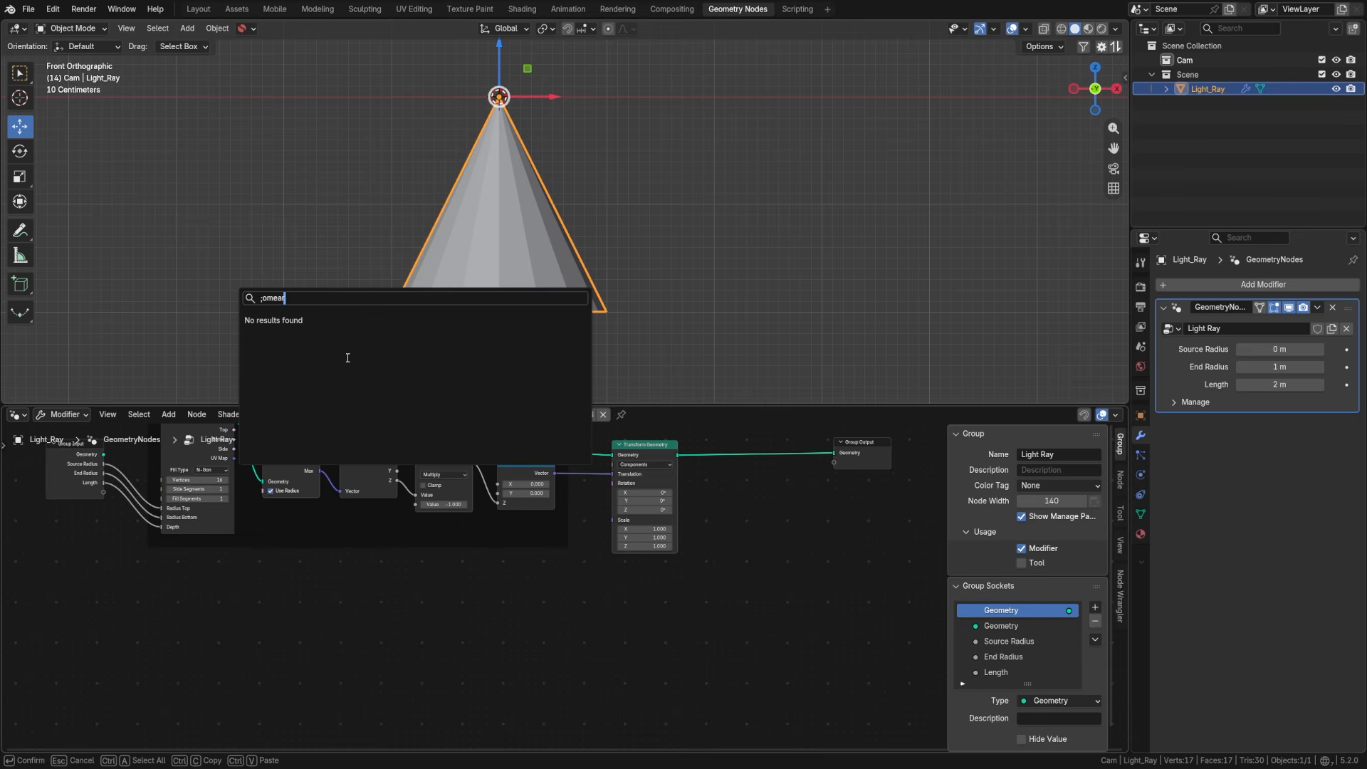
pyautogui.hotkey('ctrl', 'a')
pyautogui.write('linear')
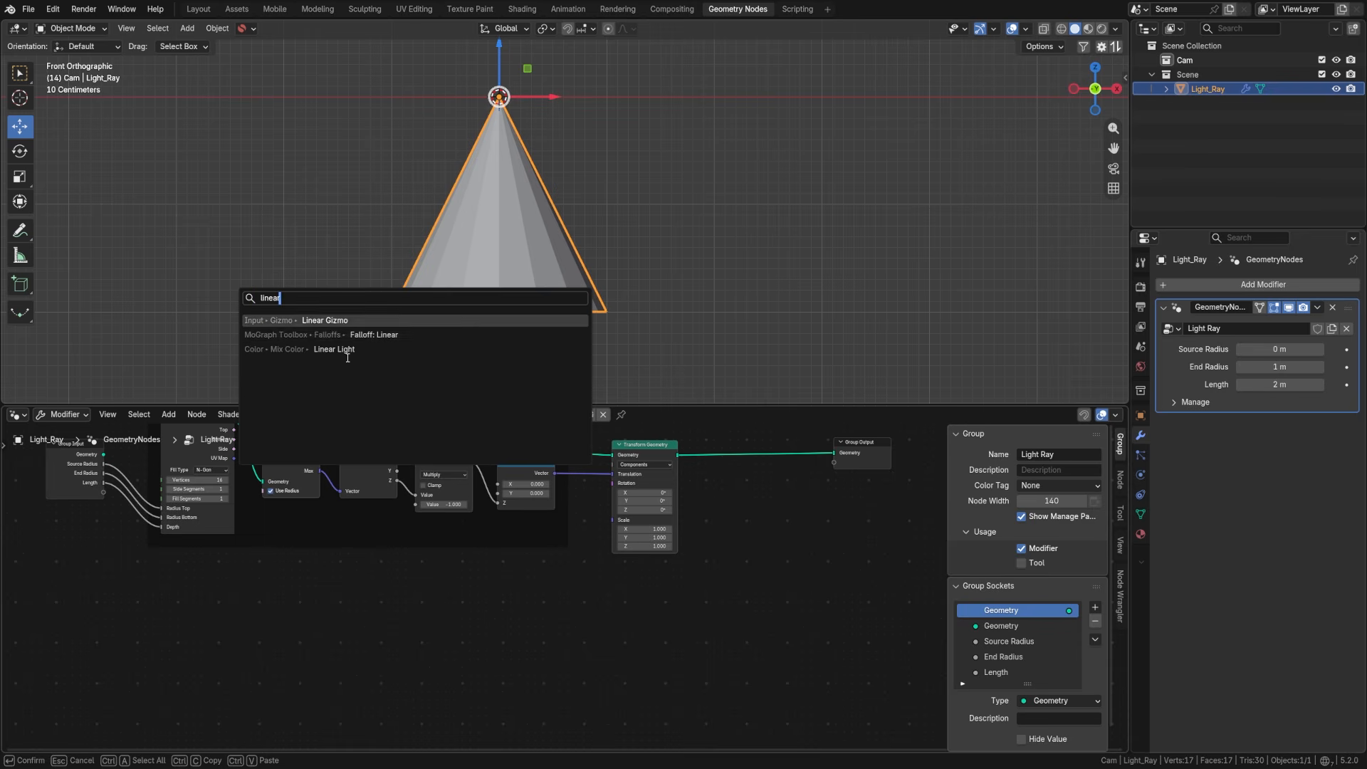
pyautogui.click(331, 319)
pyautogui.click(314, 635)
pyautogui.scroll(4, 448, 588)
pyautogui.moveTo(313, 634); pyautogui.dragTo(379, 682, button='middle')
pyautogui.moveTo(368, 618); pyautogui.dragTo(379, 672, button='middle')
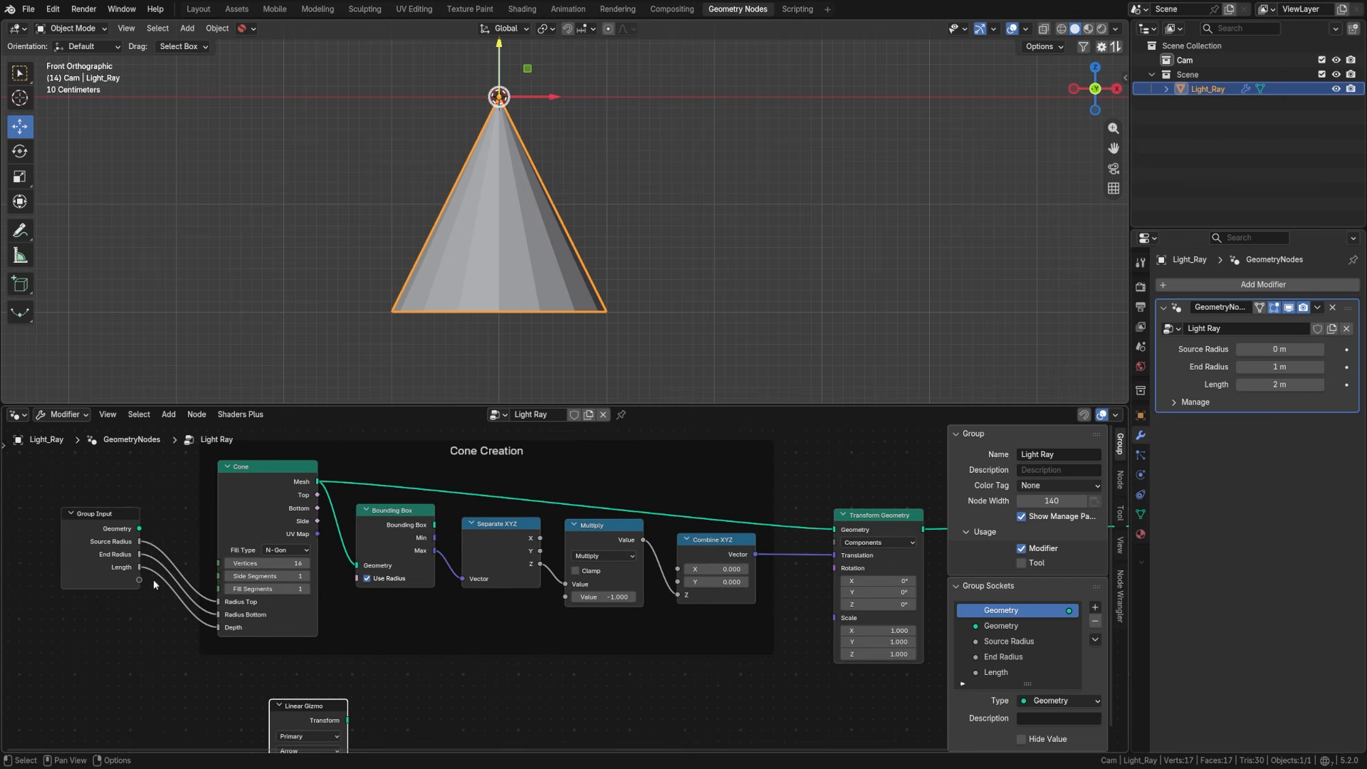
pyautogui.moveTo(508, 545); pyautogui.dragTo(292, 542, button='middle')
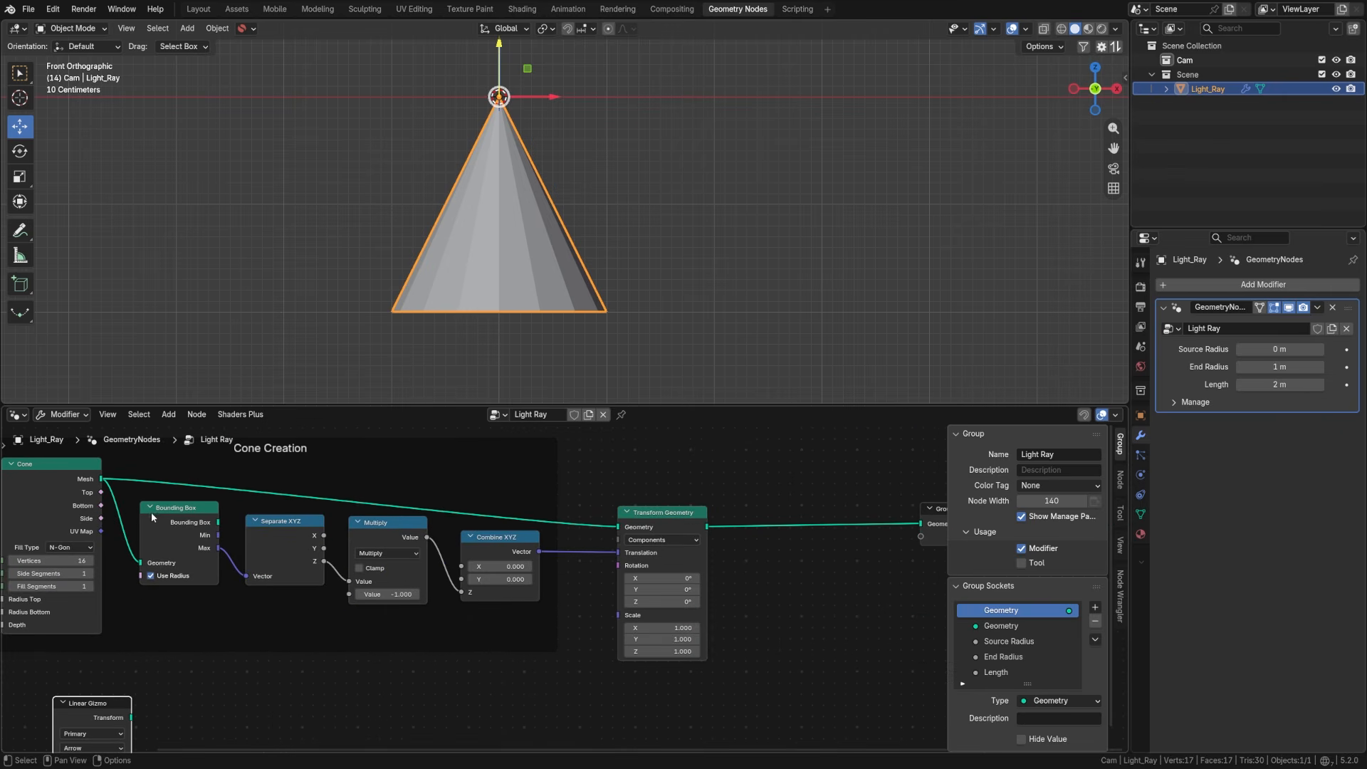
pyautogui.keyDown('shift'); pyautogui.moveTo(246, 634); pyautogui.dragTo(307, 570, button='middle'); pyautogui.keyUp('shift')
# Step: Try feeding the Linear Gizmo's Transform output into Transform Geometry and moving its arrow in the viewport, then undo
pyautogui.moveTo(161, 637); pyautogui.dragTo(576, 614)
pyautogui.keyDown('shift'); pyautogui.moveTo(613, 644); pyautogui.dragTo(466, 670, button='middle'); pyautogui.keyUp('shift')
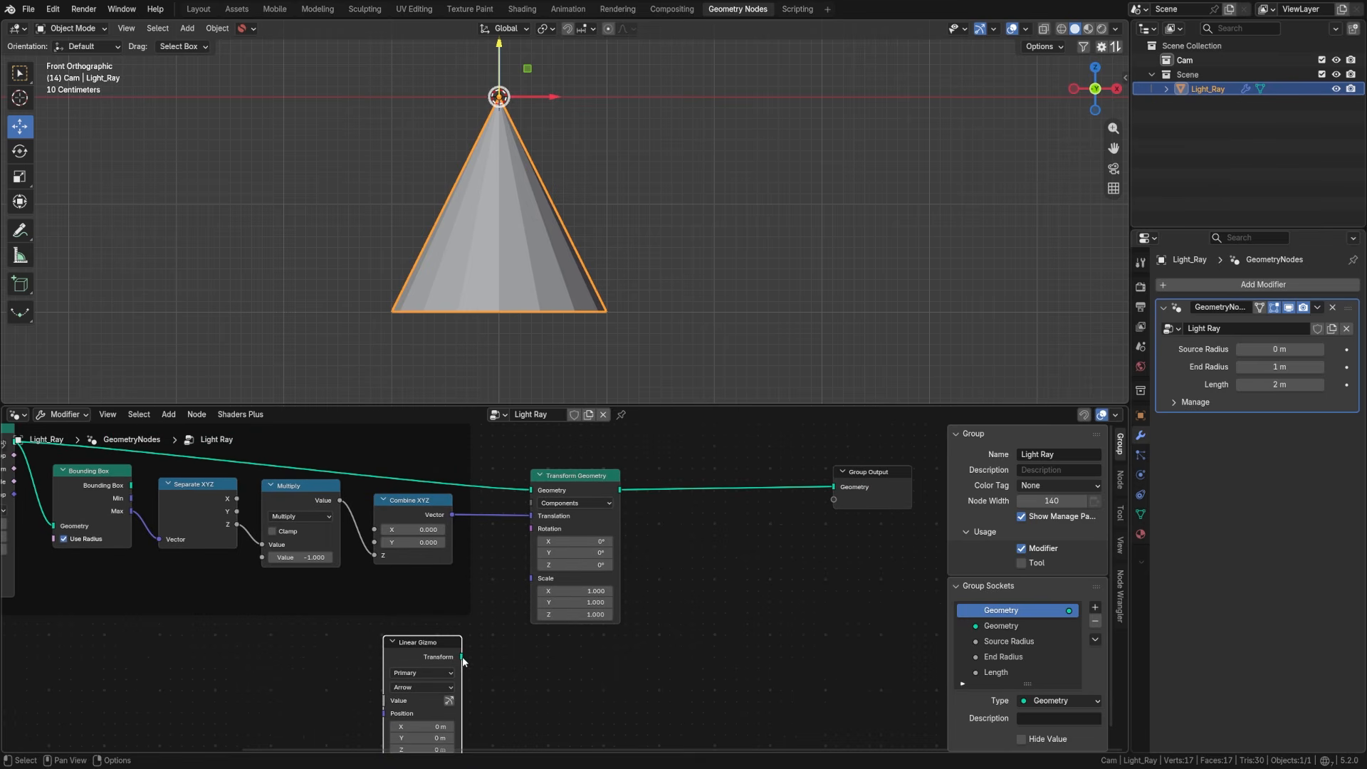
pyautogui.moveTo(462, 661); pyautogui.dragTo(541, 494)
pyautogui.moveTo(498, 263); pyautogui.dragTo(518, 207)
pyautogui.hotkey('ctrl', 'z')
# Step: Move the Linear Gizmo node back away from Transform Geometry, into the free area beneath the frame
pyautogui.moveTo(457, 627); pyautogui.dragTo(573, 494, button='middle')
pyautogui.moveTo(547, 514); pyautogui.dragTo(352, 528)
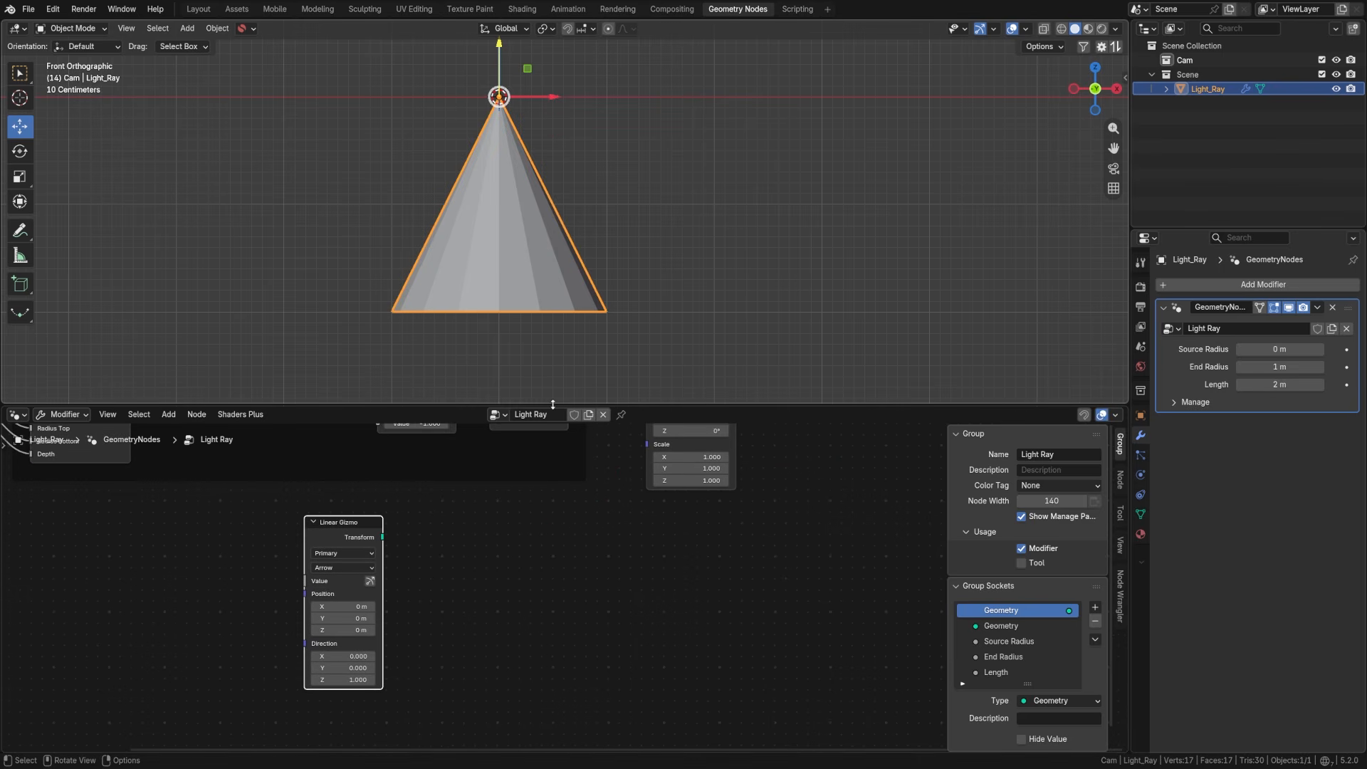
pyautogui.moveTo(513, 596); pyautogui.dragTo(499, 562, button='middle')
pyautogui.moveTo(410, 543); pyautogui.dragTo(448, 523, button='middle')
pyautogui.moveTo(383, 475); pyautogui.dragTo(330, 476)
pyautogui.moveTo(348, 496); pyautogui.dragTo(395, 478, button='middle')
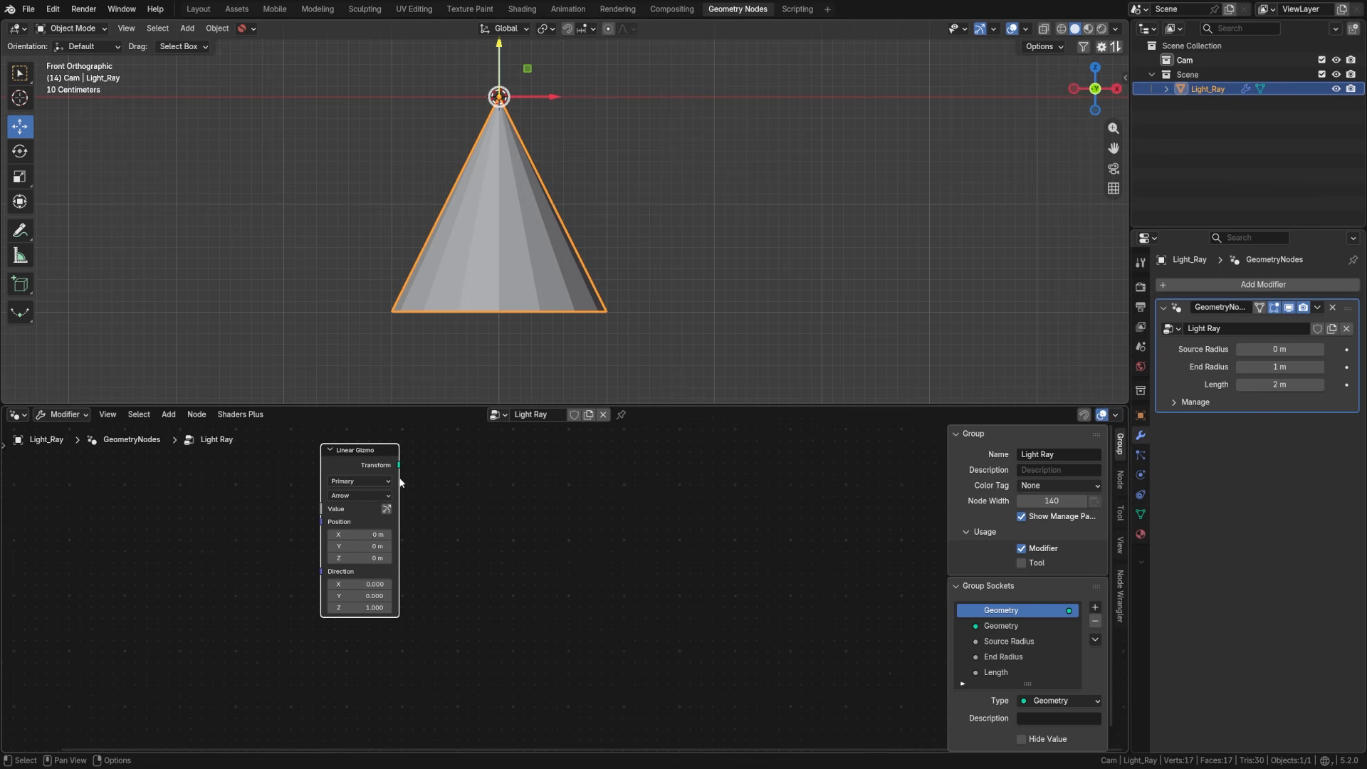
# Step: Duplicate the Linear Gizmo node twice and align the three copies in a vertical stack
pyautogui.hotkey('shift', 'd')
pyautogui.click(390, 662)
pyautogui.moveTo(390, 662); pyautogui.dragTo(468, 588, button='middle')
pyautogui.hotkey('shift', 'd')
pyautogui.click(418, 688)
pyautogui.moveTo(427, 432); pyautogui.dragTo(444, 514, button='middle')
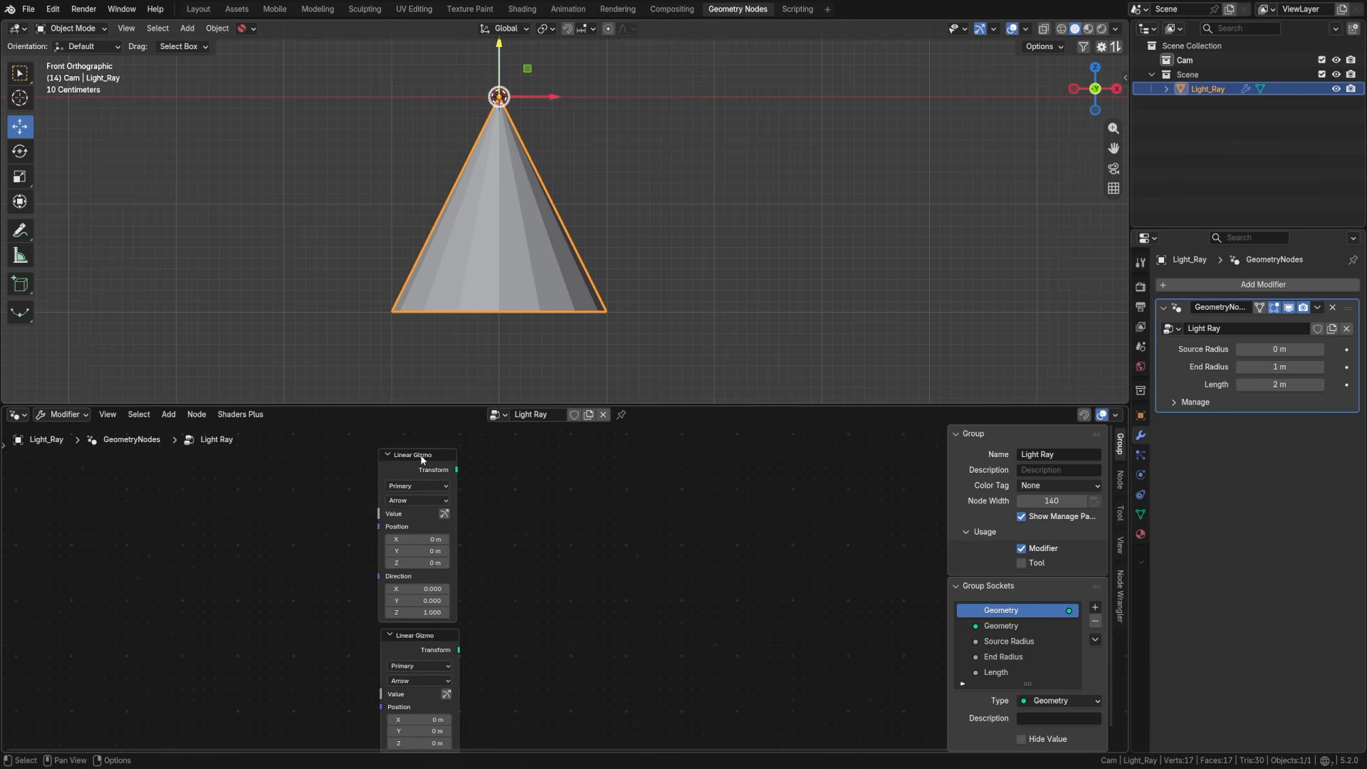
pyautogui.moveTo(421, 455); pyautogui.dragTo(423, 455)
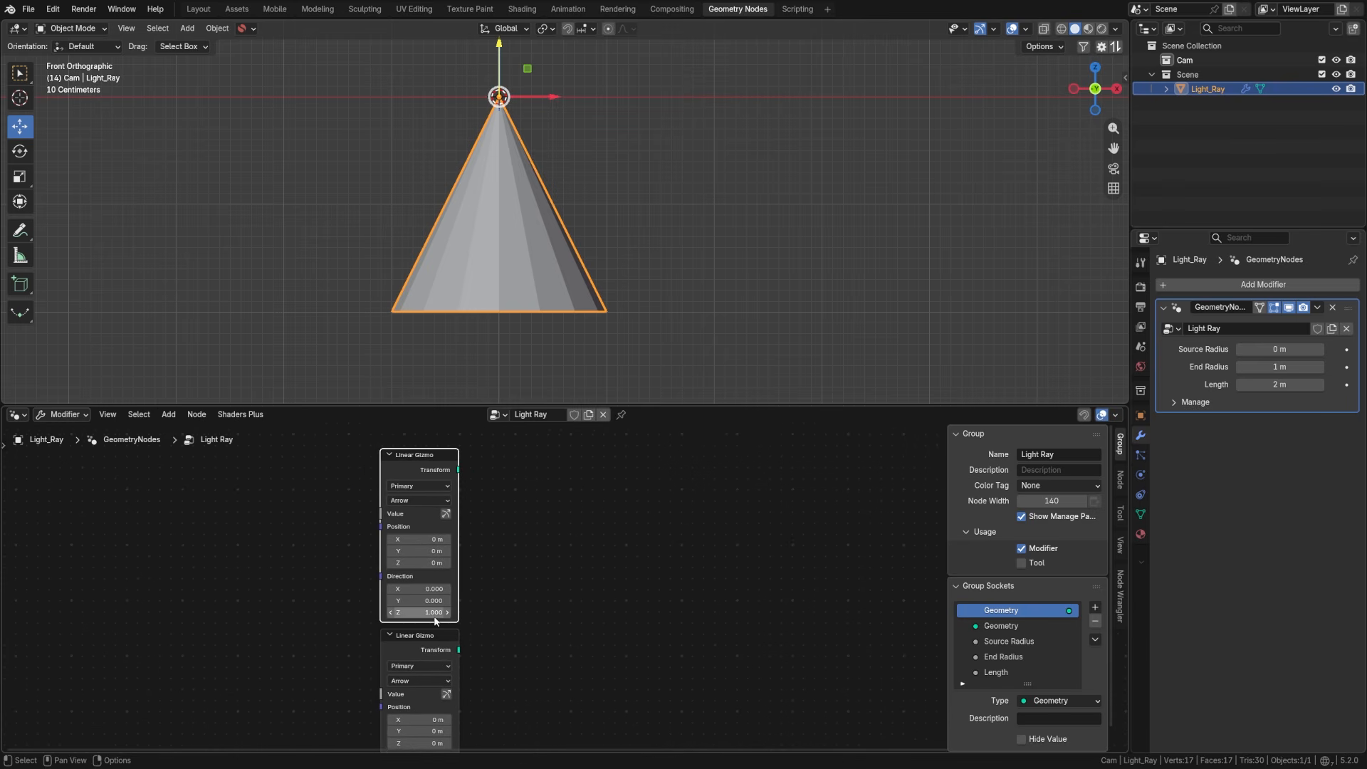
pyautogui.click(430, 614)
pyautogui.press('Return')
# Step: Link the first Linear Gizmo's Transform to the Transform Geometry input and set the gizmo's Direction to X 1, Z 0
pyautogui.moveTo(531, 541); pyautogui.dragTo(383, 703, button='middle')
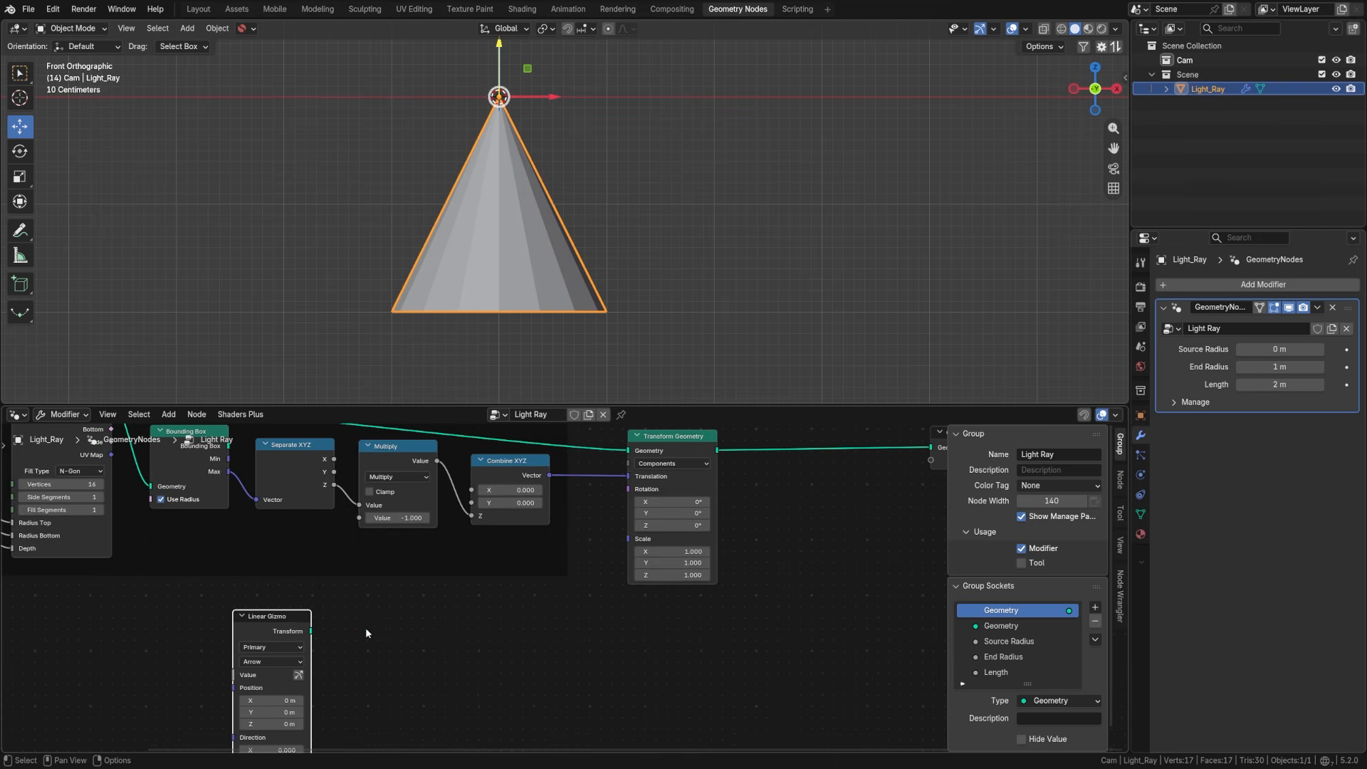
pyautogui.moveTo(314, 632); pyautogui.dragTo(627, 450)
pyautogui.moveTo(316, 734); pyautogui.dragTo(443, 602, button='middle')
pyautogui.click(414, 621)
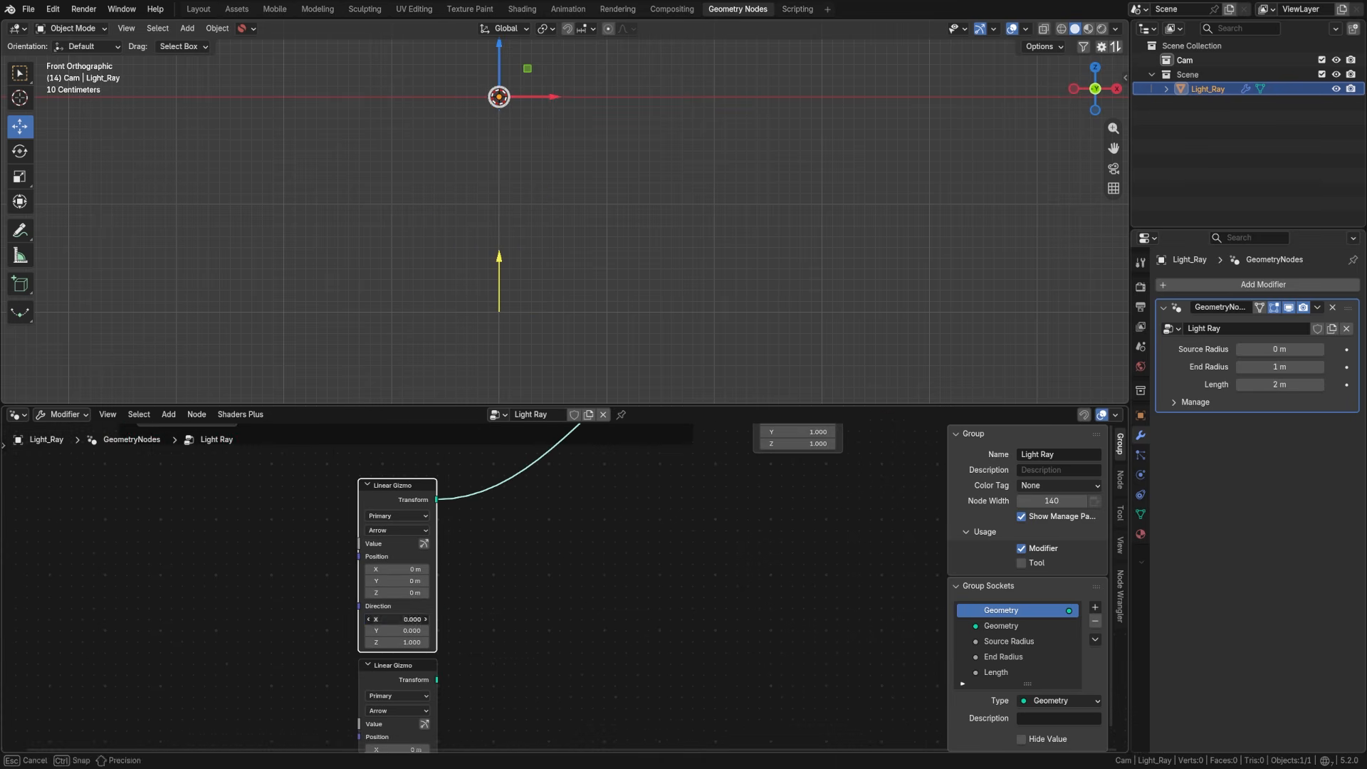
pyautogui.write('1')
pyautogui.press('Tab')
pyautogui.press('Tab')
pyautogui.write('0')
pyautogui.press('Return')
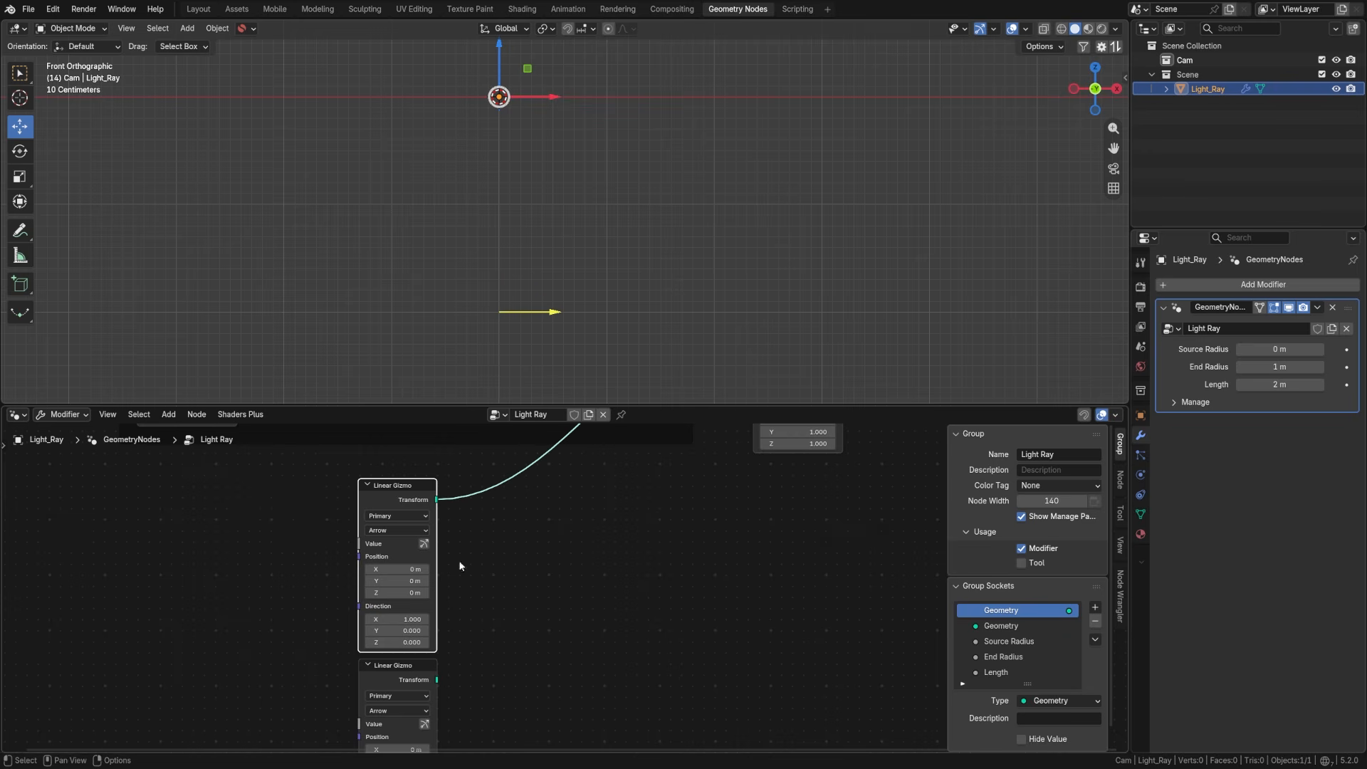
# Step: Test sliding the gizmo arrow along X, then disconnect the gizmo and link the Cone's Mesh back into Transform Geometry
pyautogui.moveTo(550, 315); pyautogui.dragTo(763, 316)
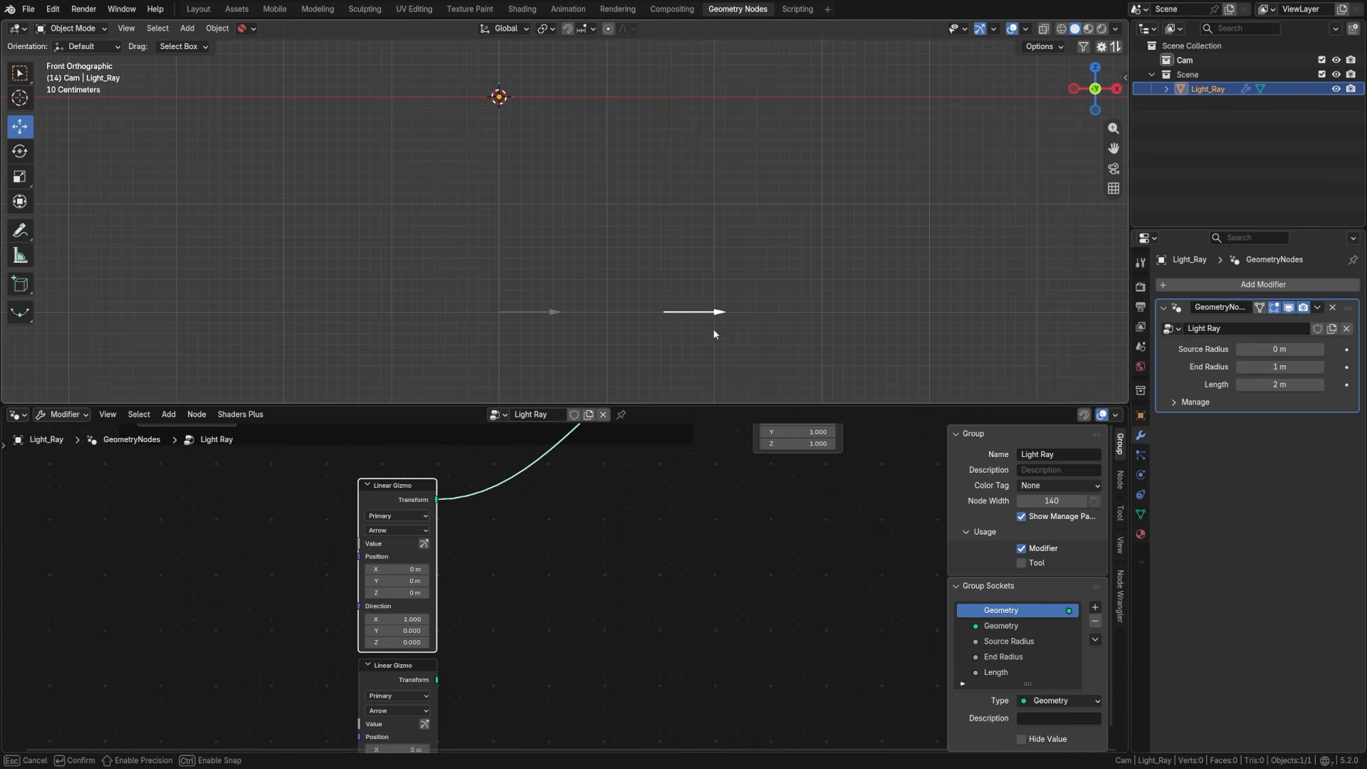
pyautogui.moveTo(617, 349); pyautogui.dragTo(617, 352)
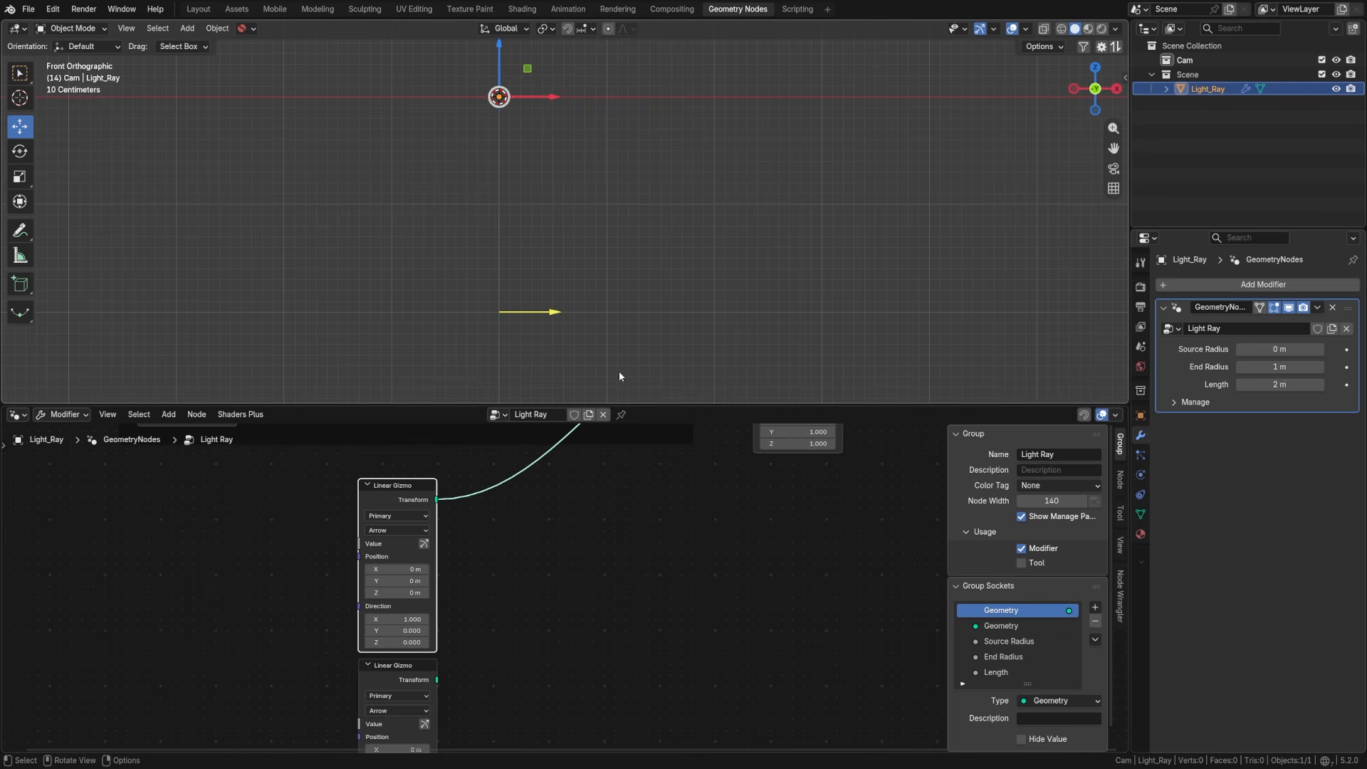
pyautogui.moveTo(656, 571); pyautogui.dragTo(532, 710, button='middle')
pyautogui.moveTo(629, 458); pyautogui.dragTo(506, 630)
pyautogui.scroll(-3, 432, 703)
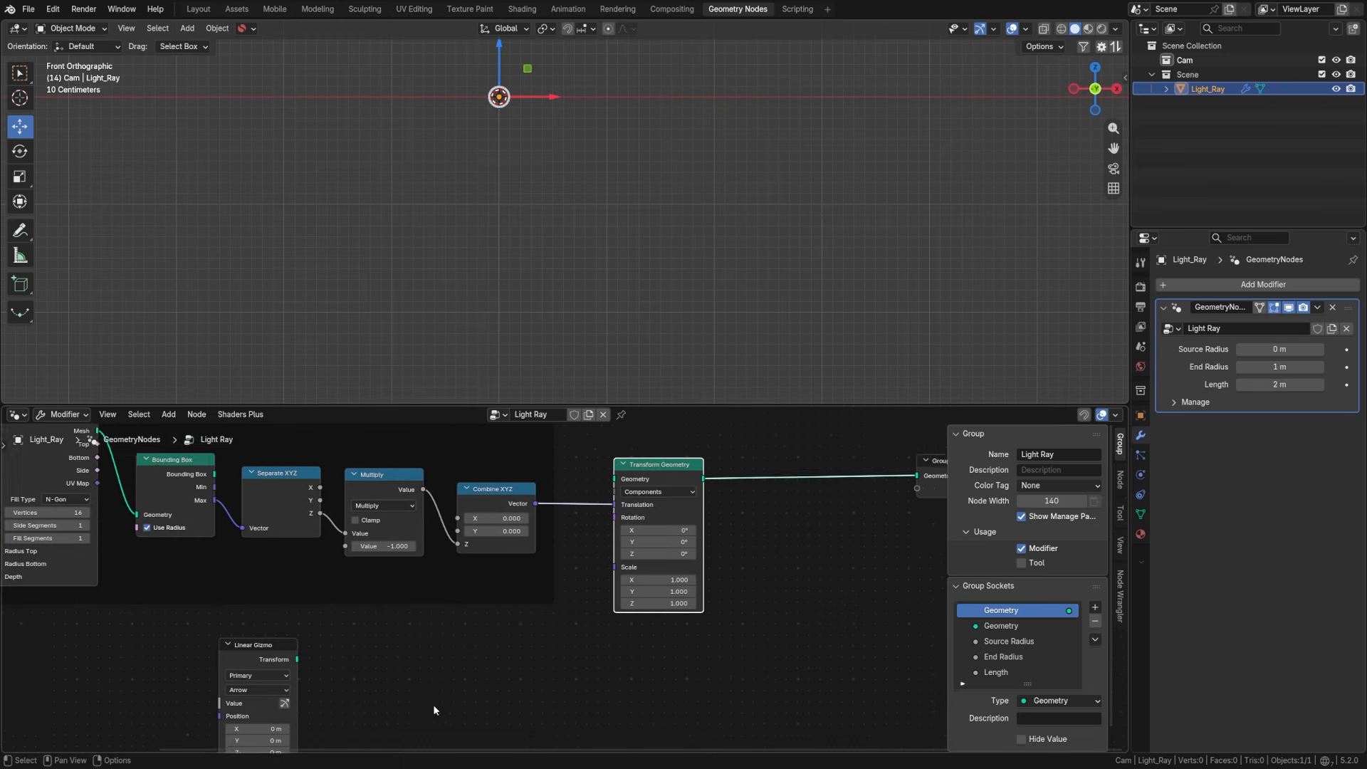
pyautogui.moveTo(459, 544); pyautogui.dragTo(805, 573)
pyautogui.moveTo(805, 573); pyautogui.dragTo(808, 575)
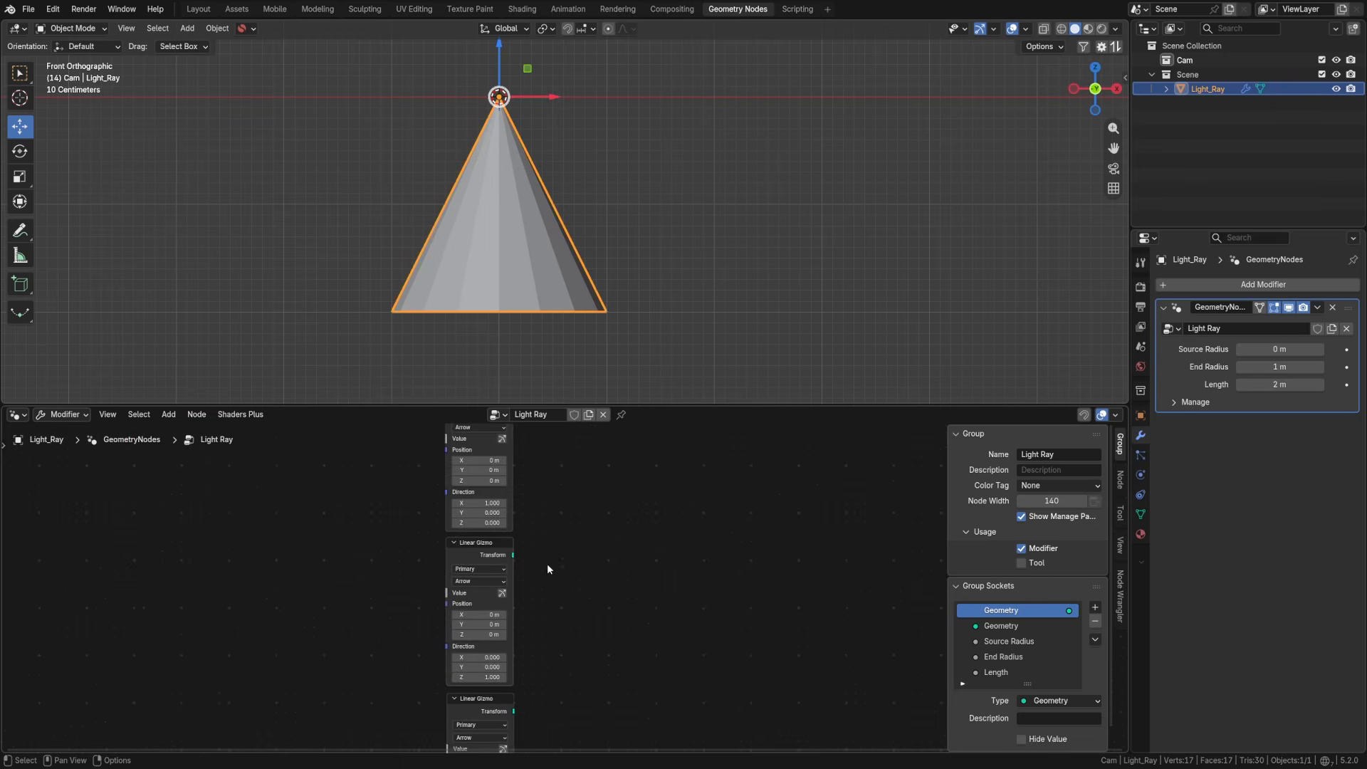
# Step: Set the second Linear Gizmo's color to Secondary and its Direction to X 1, Z 0
pyautogui.scroll(2, 544, 572)
pyautogui.moveTo(545, 555); pyautogui.dragTo(552, 566, button='middle')
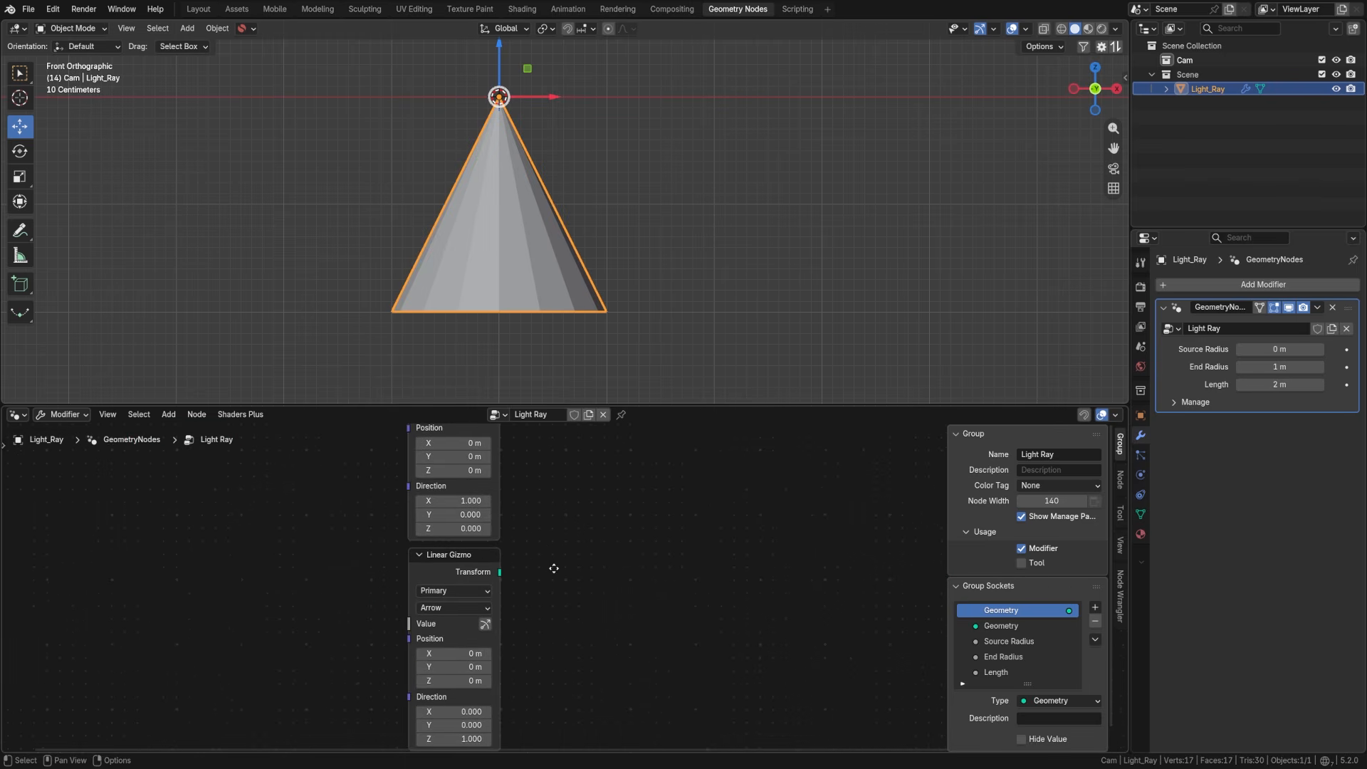
pyautogui.scroll(1, 552, 565)
pyautogui.click(441, 592)
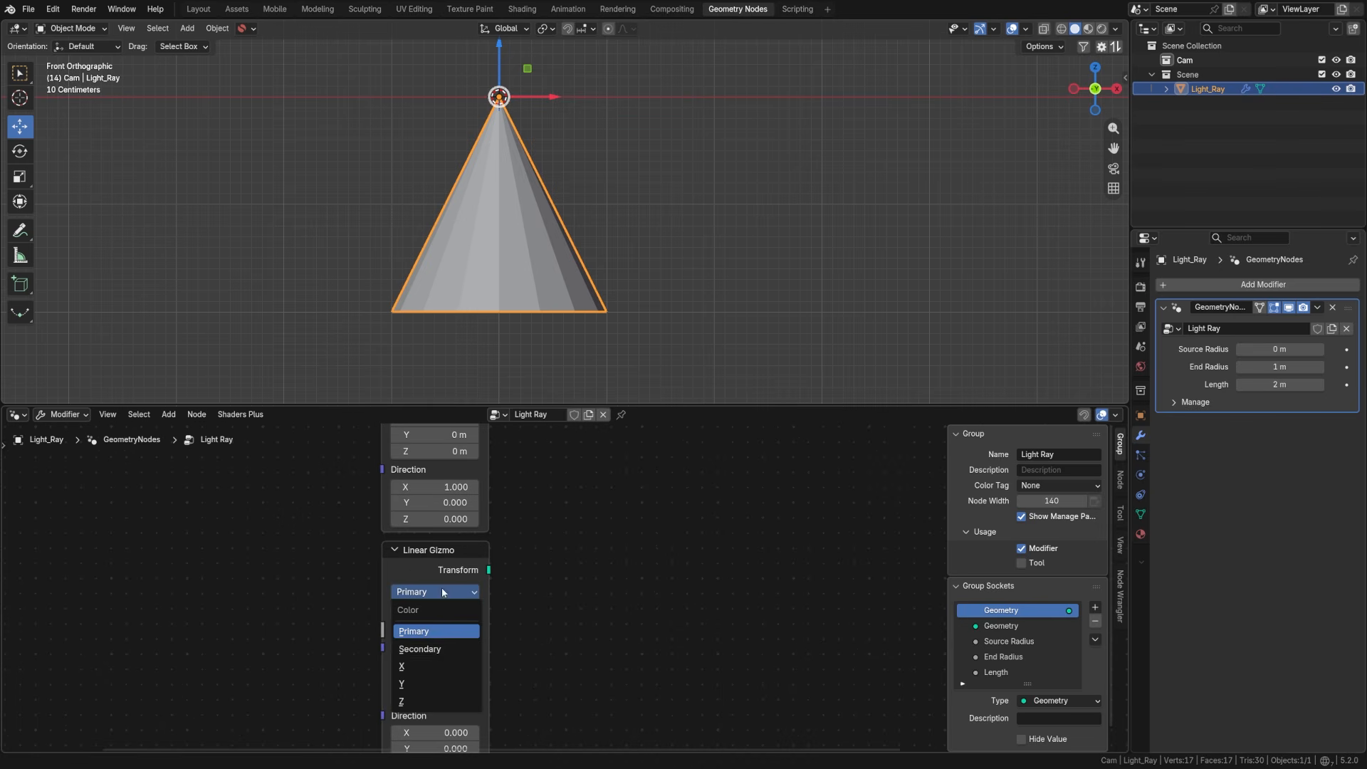
pyautogui.click(438, 651)
pyautogui.moveTo(535, 672); pyautogui.dragTo(528, 576, button='middle')
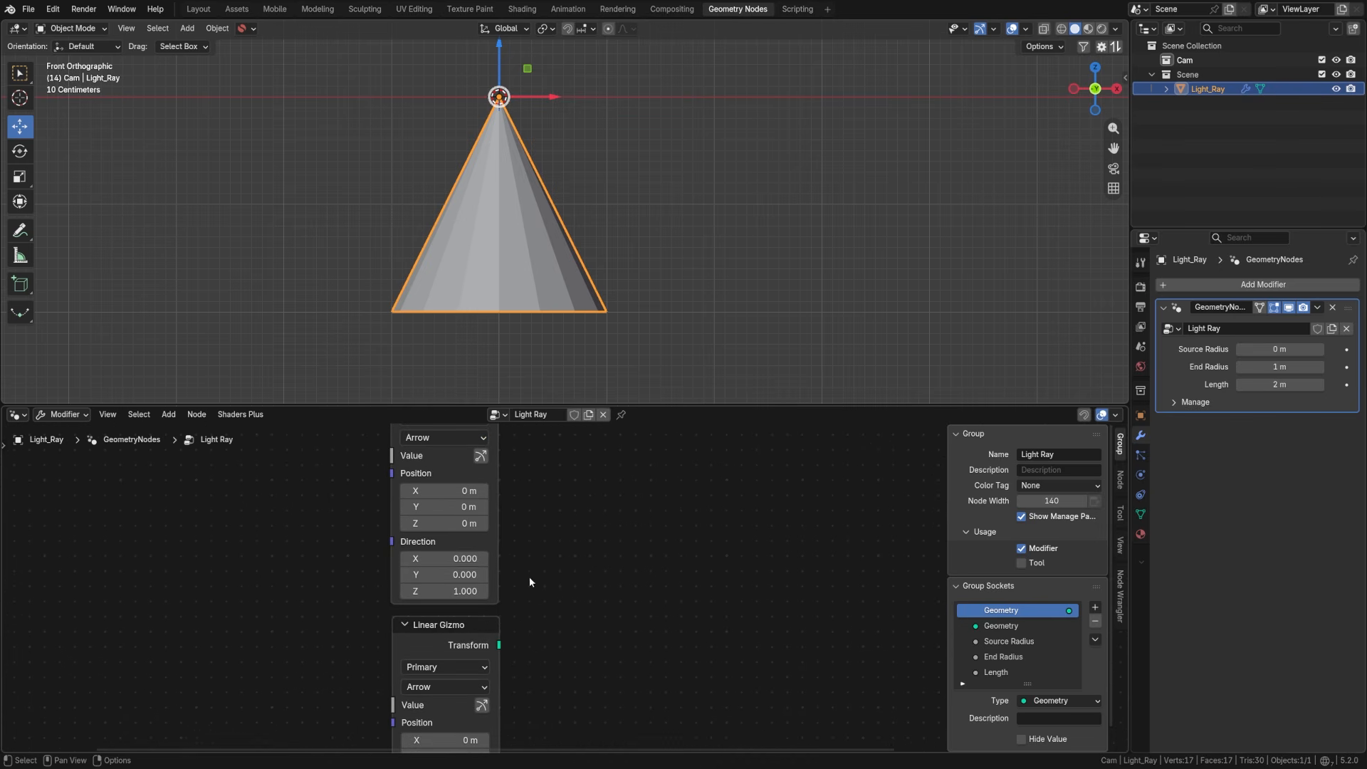
pyautogui.click(460, 559)
pyautogui.write('1')
pyautogui.press('Tab')
pyautogui.press('Tab')
pyautogui.write('0')
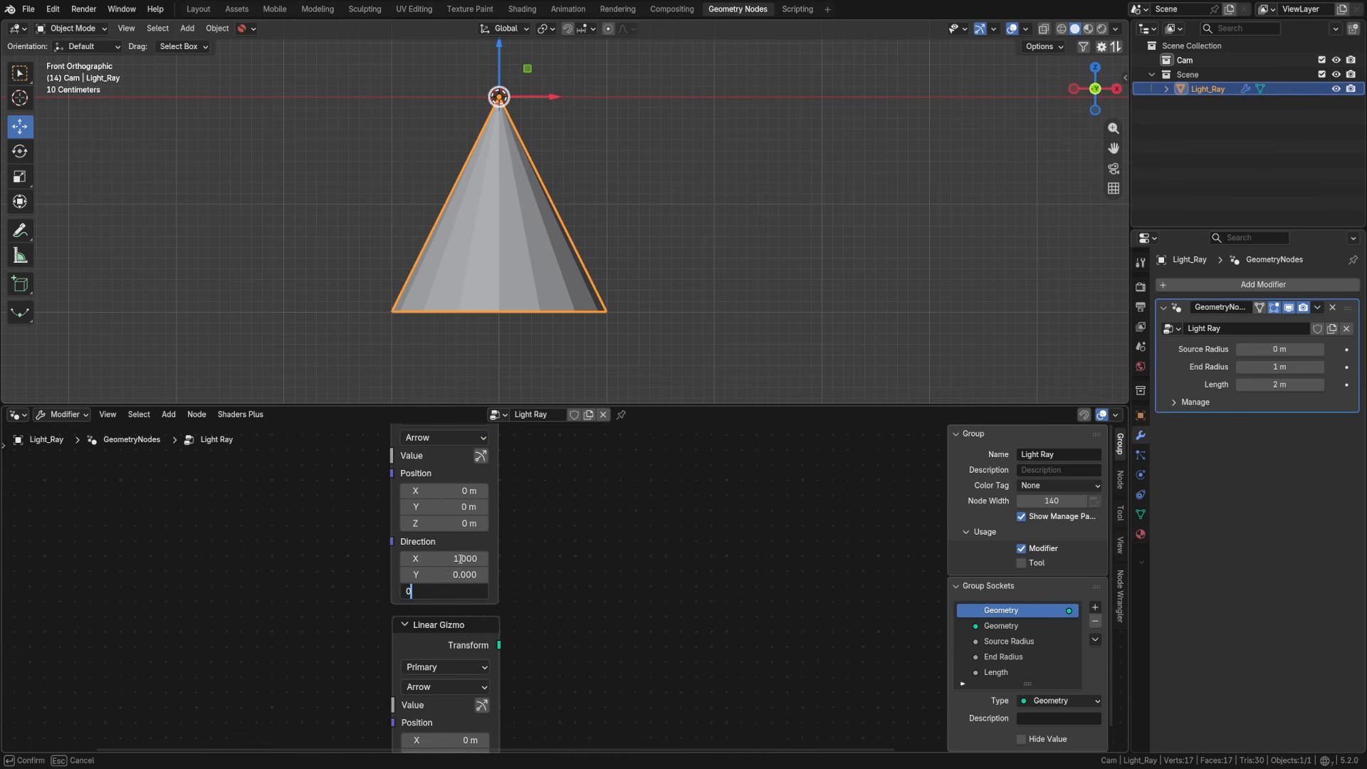
pyautogui.press('Return')
# Step: Set the third Linear Gizmo's color to Z and its Direction Z to -1
pyautogui.moveTo(470, 644); pyautogui.dragTo(476, 499, button='middle')
pyautogui.click(442, 521)
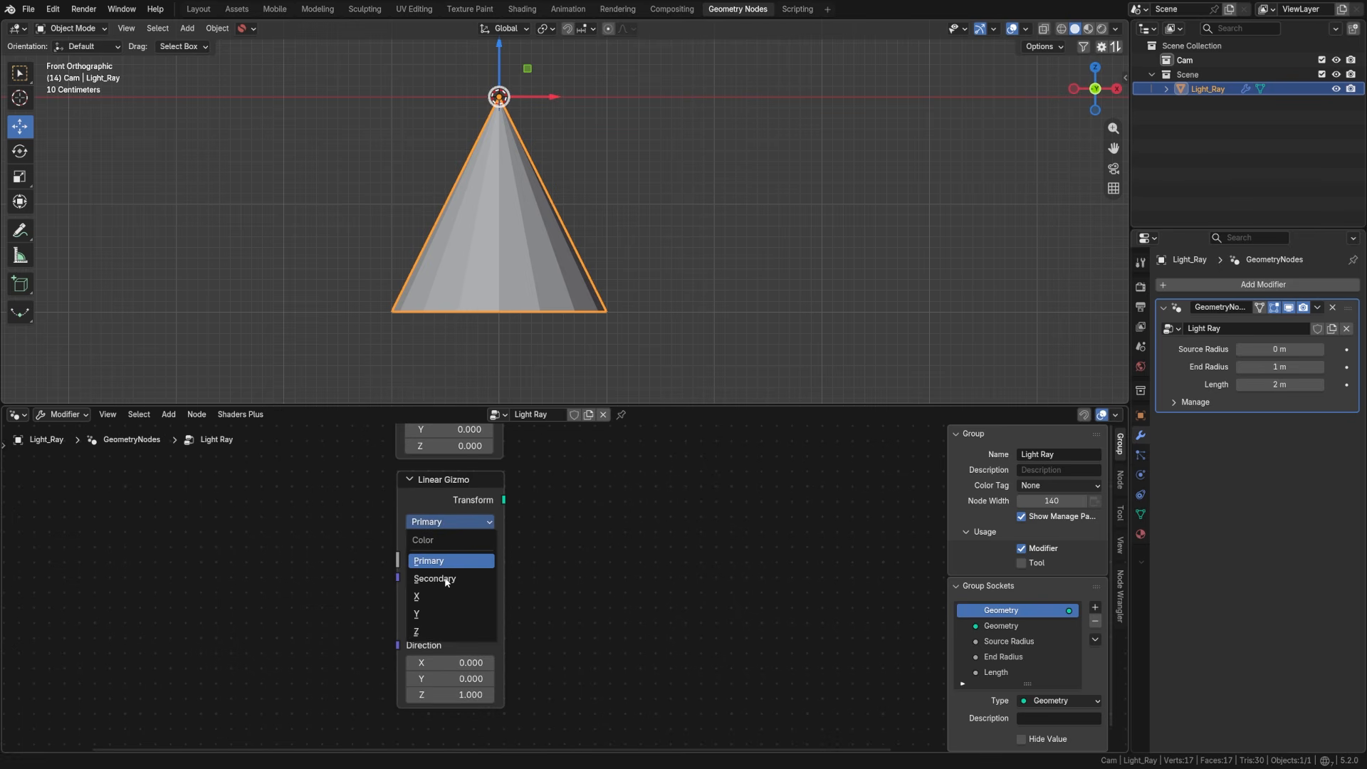
pyautogui.click(428, 627)
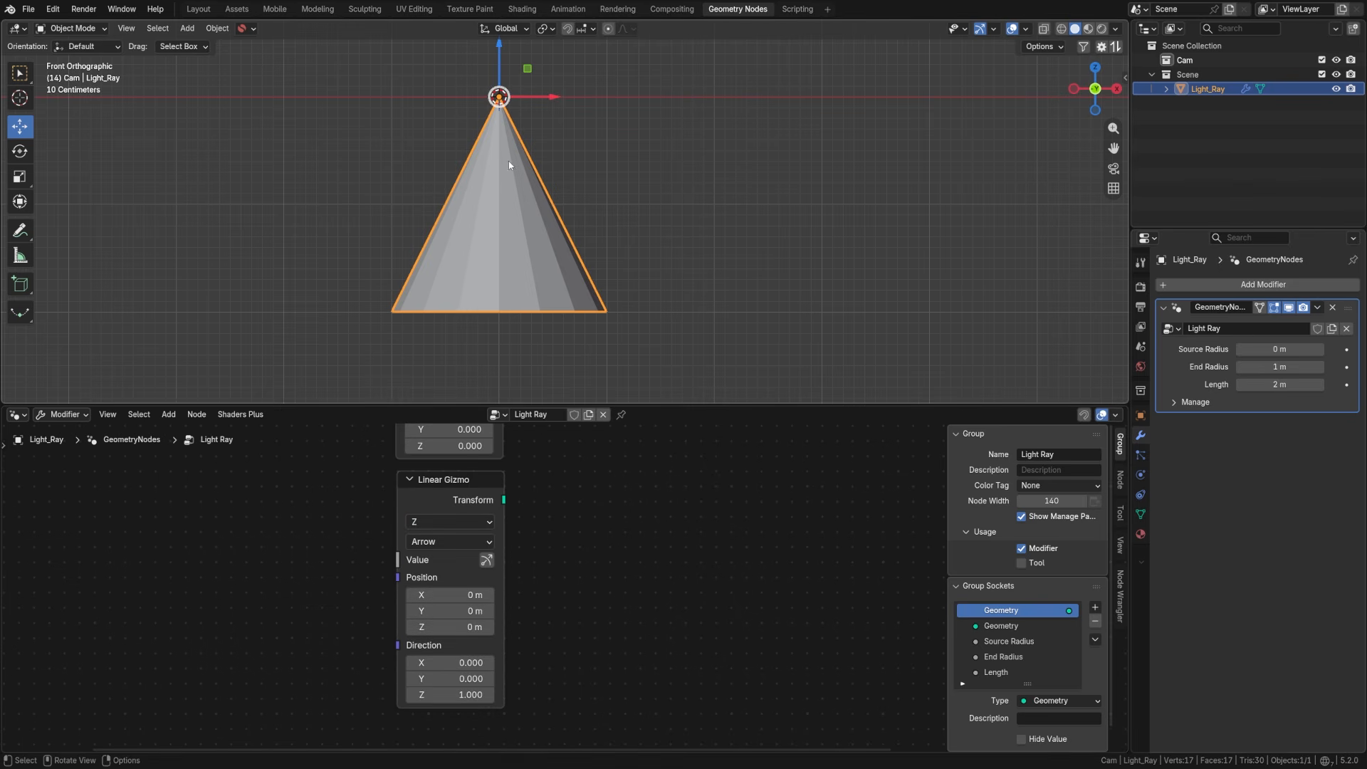
pyautogui.moveTo(510, 600); pyautogui.dragTo(503, 514, button='middle')
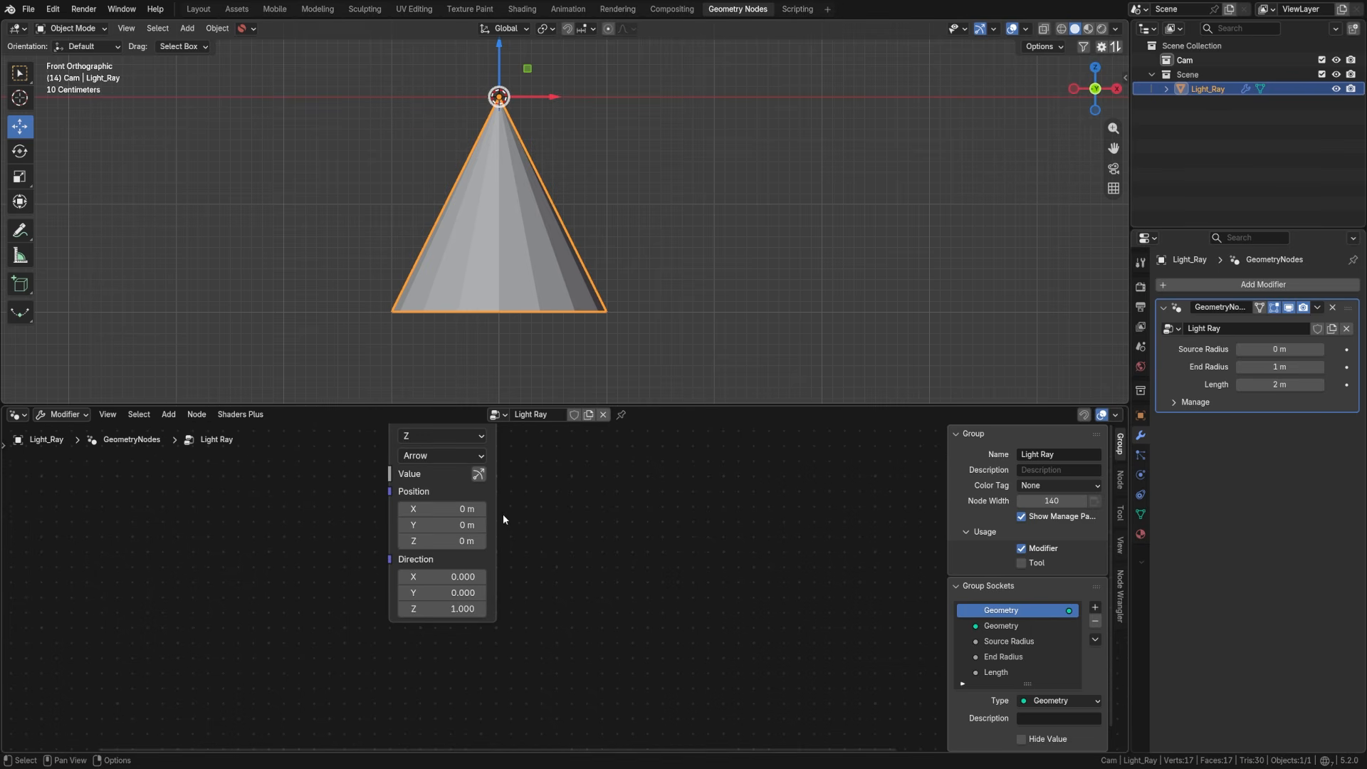
pyautogui.click(450, 610)
pyautogui.write('-1')
pyautogui.press('Return')
# Step: Add a Join Geometry node on the link between Transform Geometry and Group Output
pyautogui.scroll(-8, 527, 618)
pyautogui.moveTo(513, 585); pyautogui.dragTo(456, 680, button='middle')
pyautogui.moveTo(440, 583); pyautogui.dragTo(418, 673, button='middle')
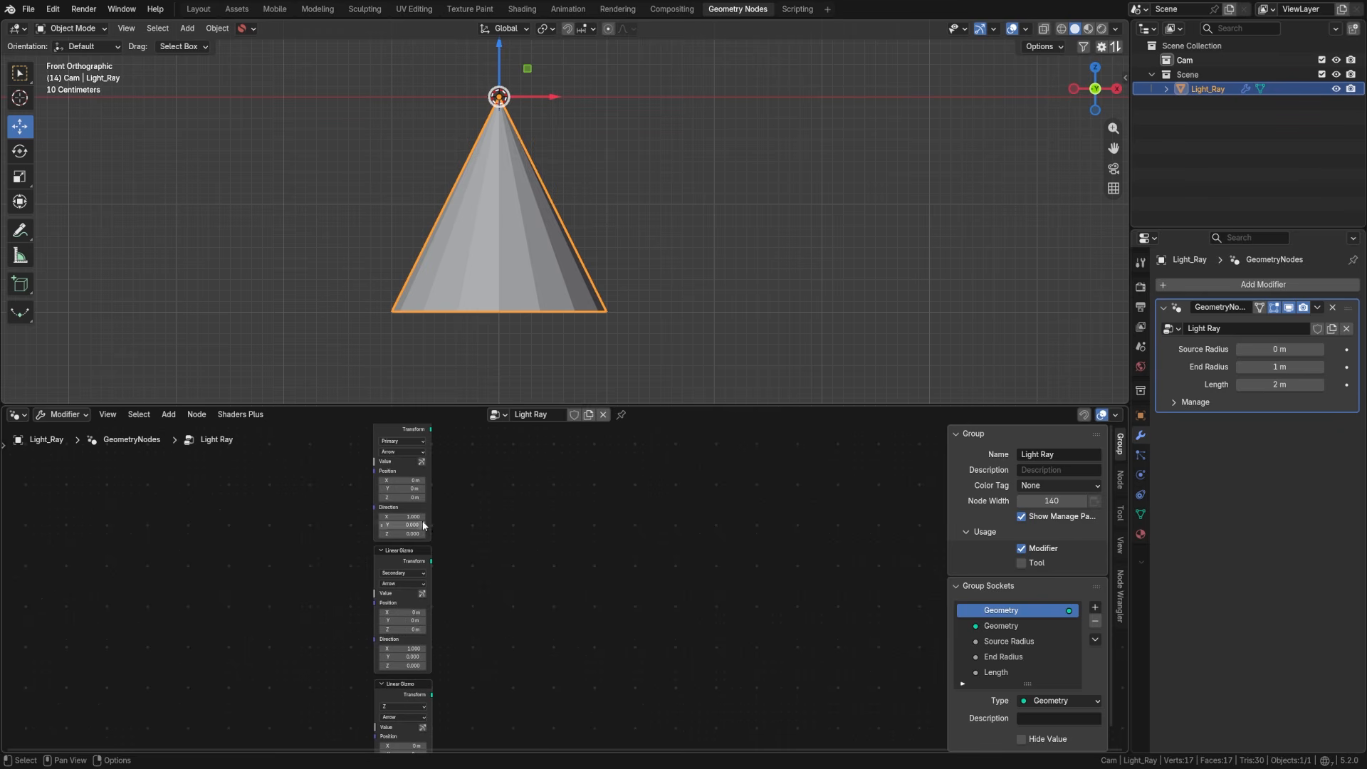
pyautogui.moveTo(425, 509); pyautogui.dragTo(451, 599, button='middle')
pyautogui.scroll(-4, 513, 603)
pyautogui.moveTo(556, 636); pyautogui.dragTo(368, 672, button='middle')
pyautogui.click(499, 511)
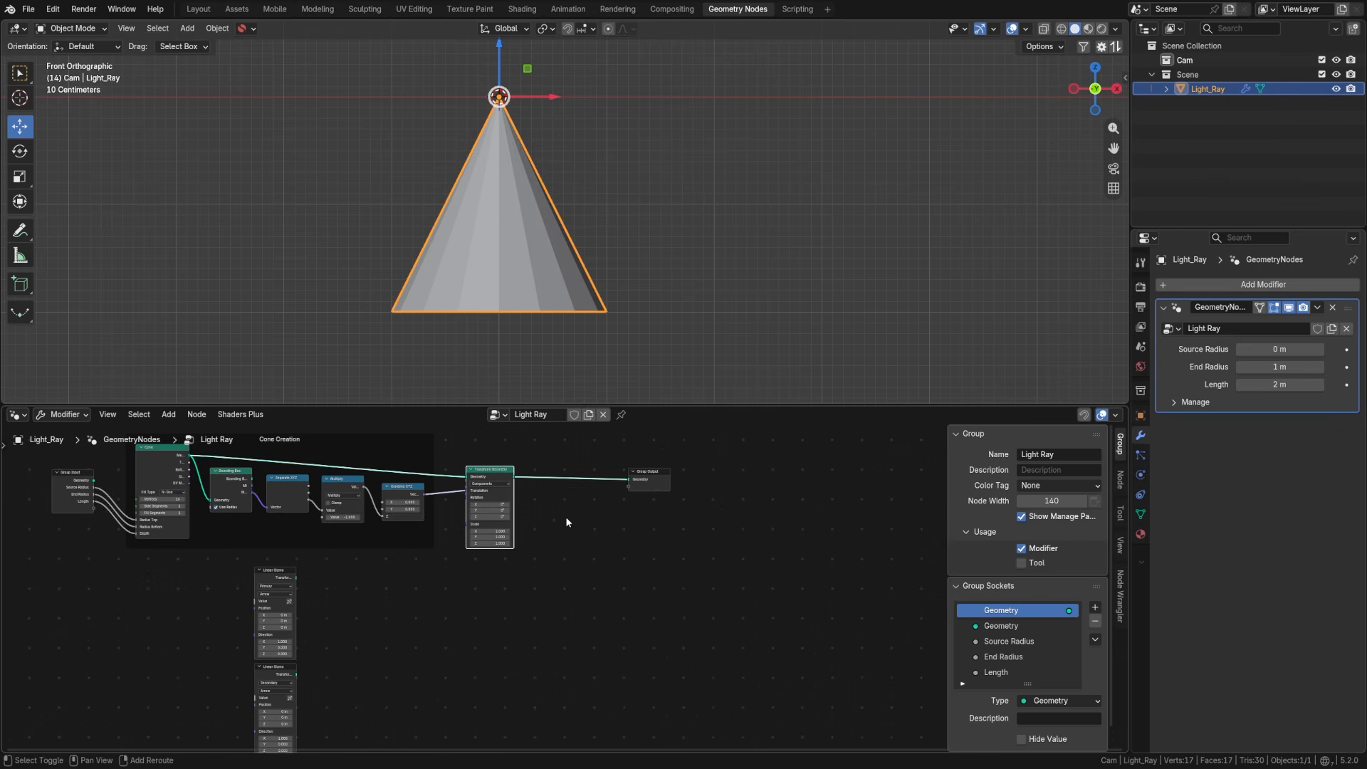
pyautogui.hotkey('shift', 'a')
pyautogui.click(528, 262)
pyautogui.write('join')
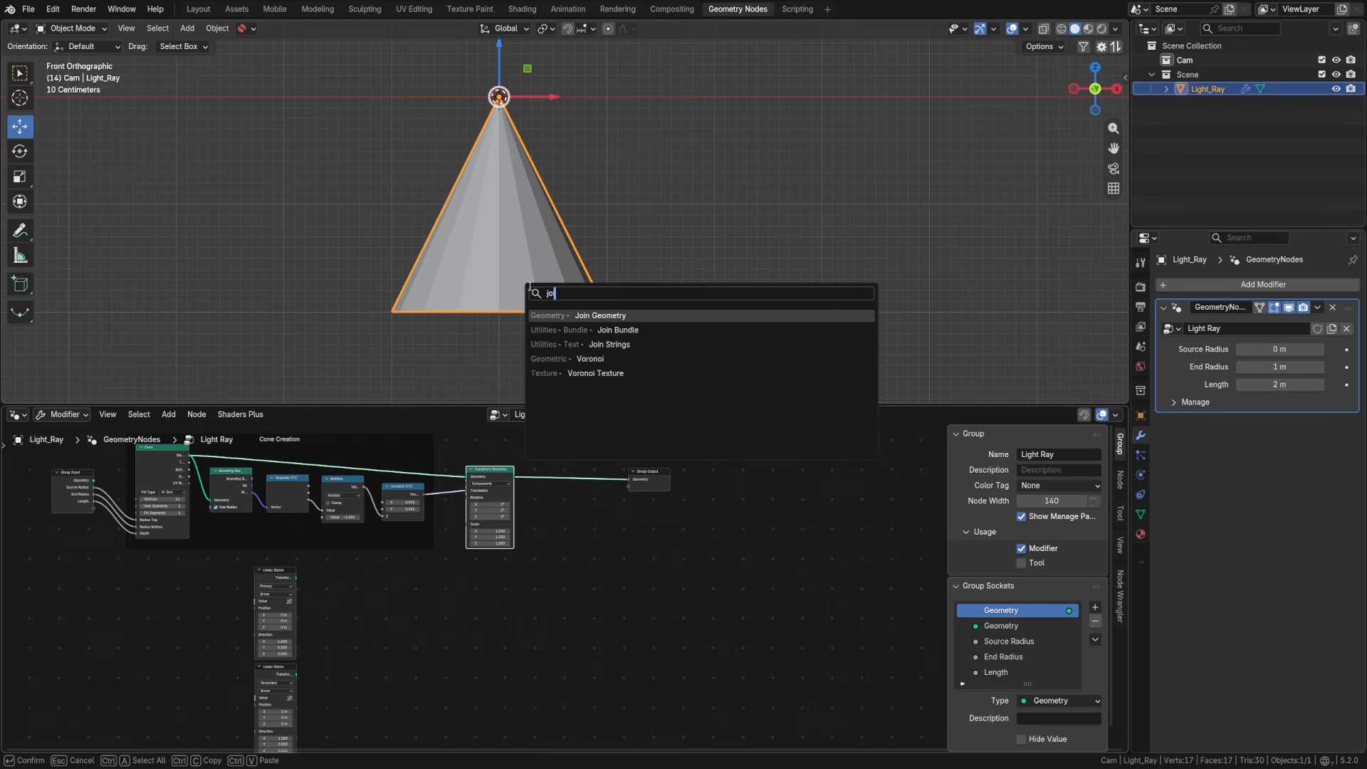
pyautogui.press('Return')
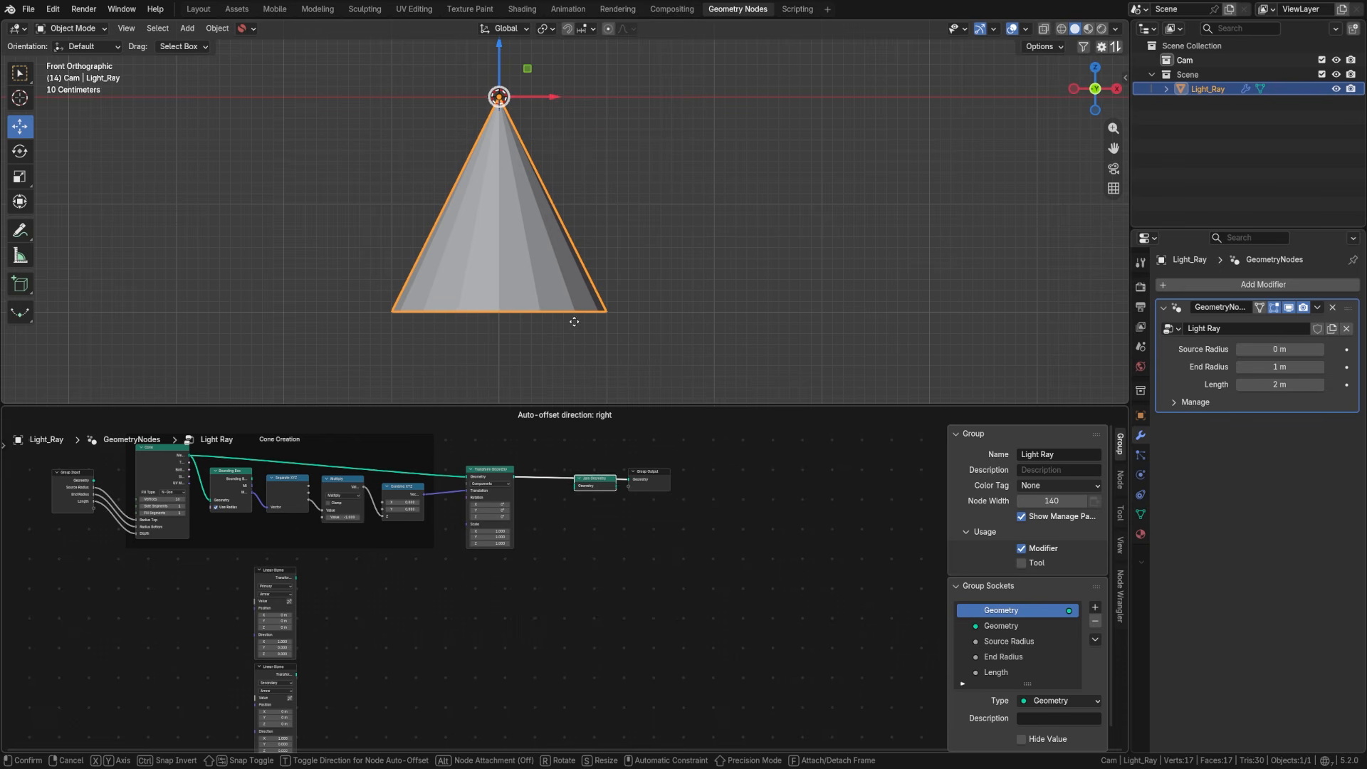
pyautogui.click(570, 319)
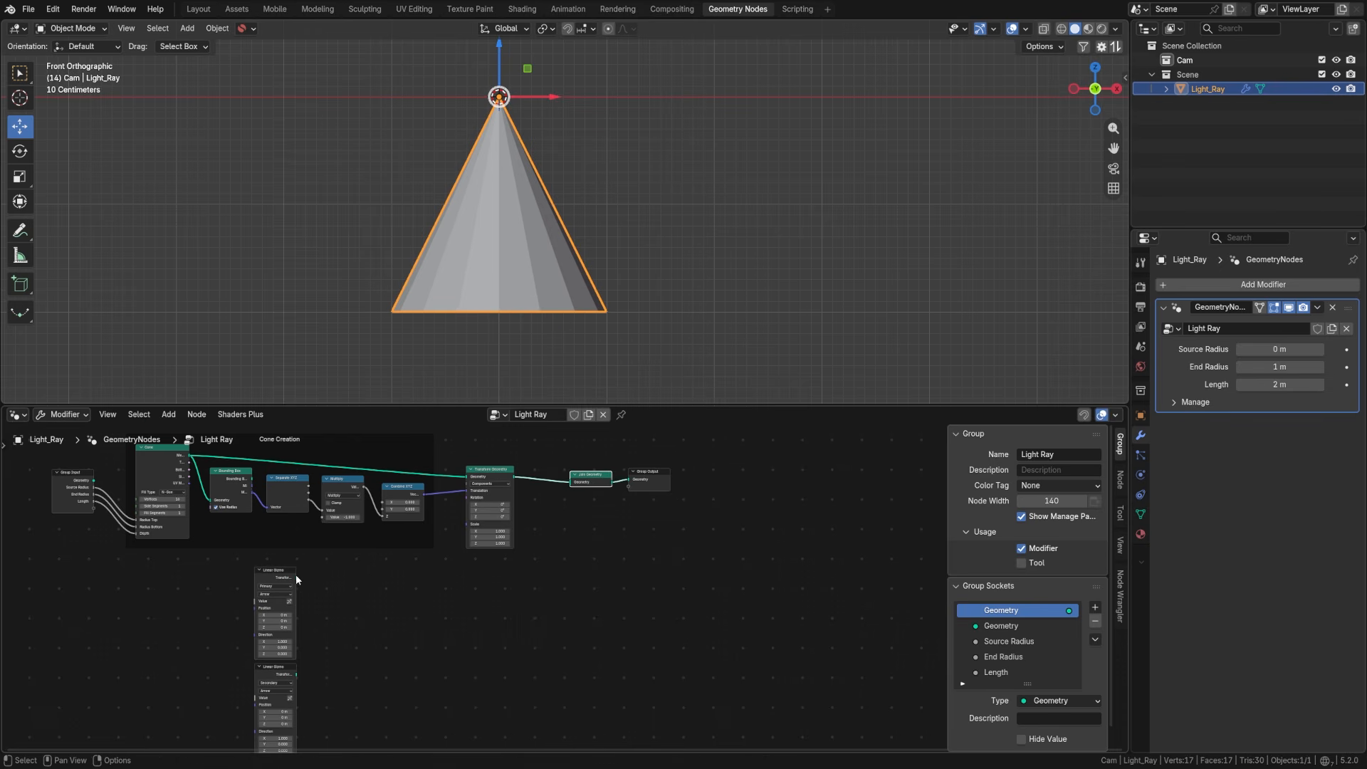
# Step: Link all three Linear Gizmo Transforms into Join Geometry and route the links through reroute points placed below the Transform Geometry node
pyautogui.moveTo(296, 576); pyautogui.dragTo(570, 483)
pyautogui.moveTo(296, 675); pyautogui.dragTo(573, 484)
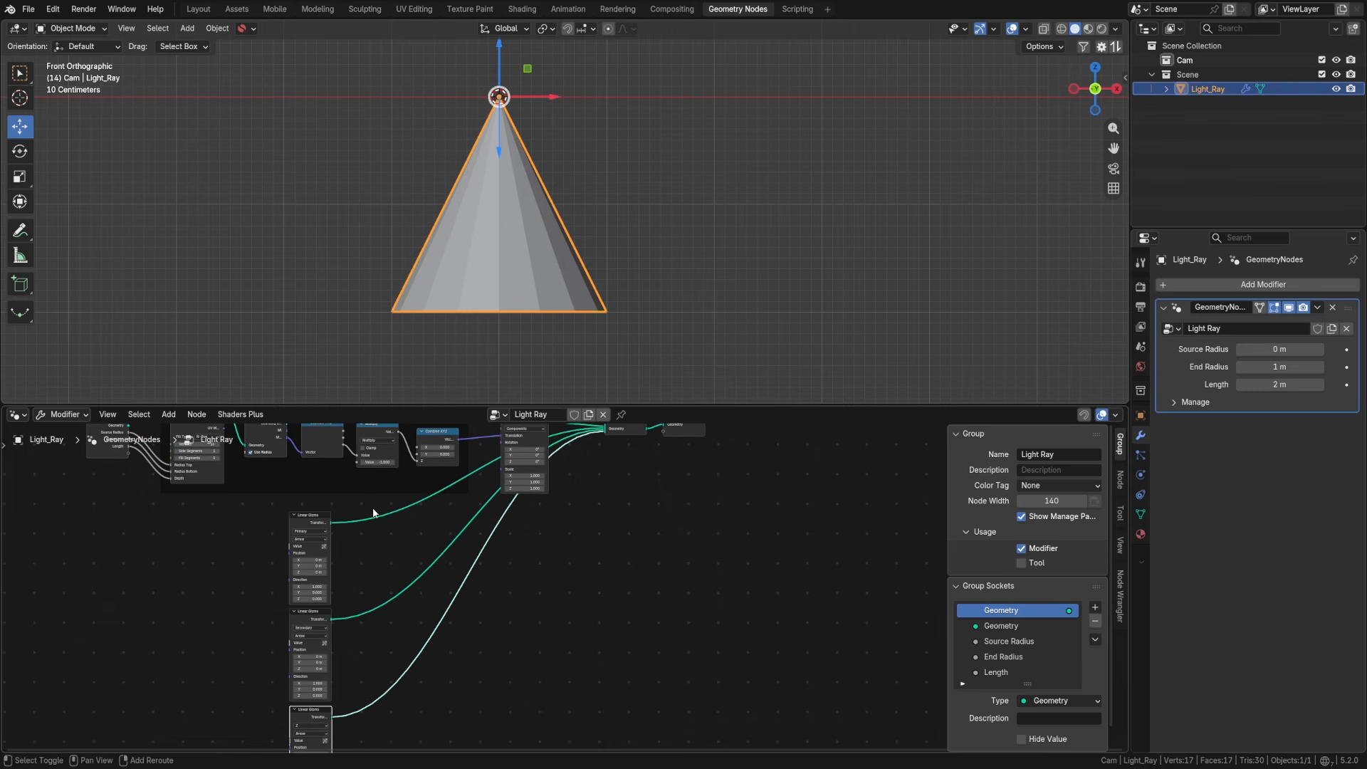
pyautogui.keyDown('shift'); pyautogui.moveTo(370, 503); pyautogui.dragTo(497, 639, button='right'); pyautogui.keyUp('shift')
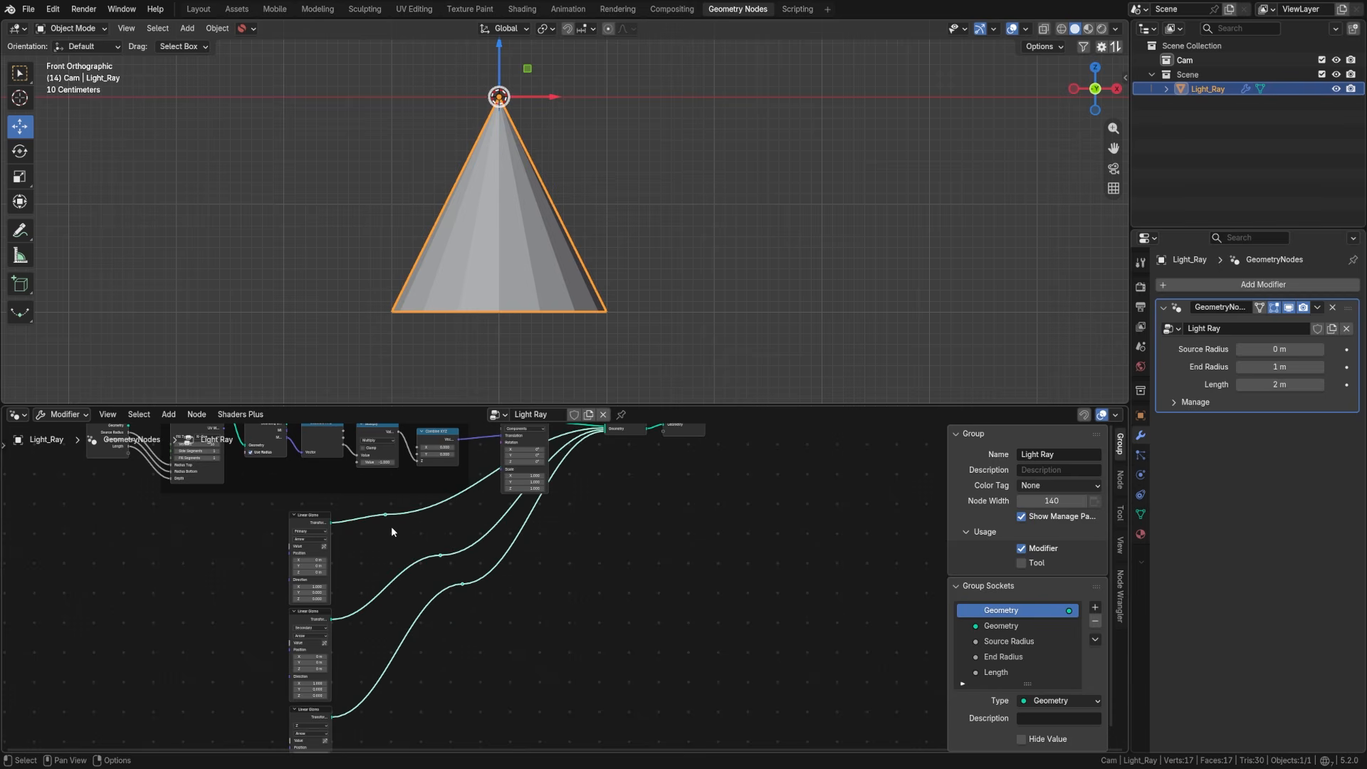
pyautogui.press('g')
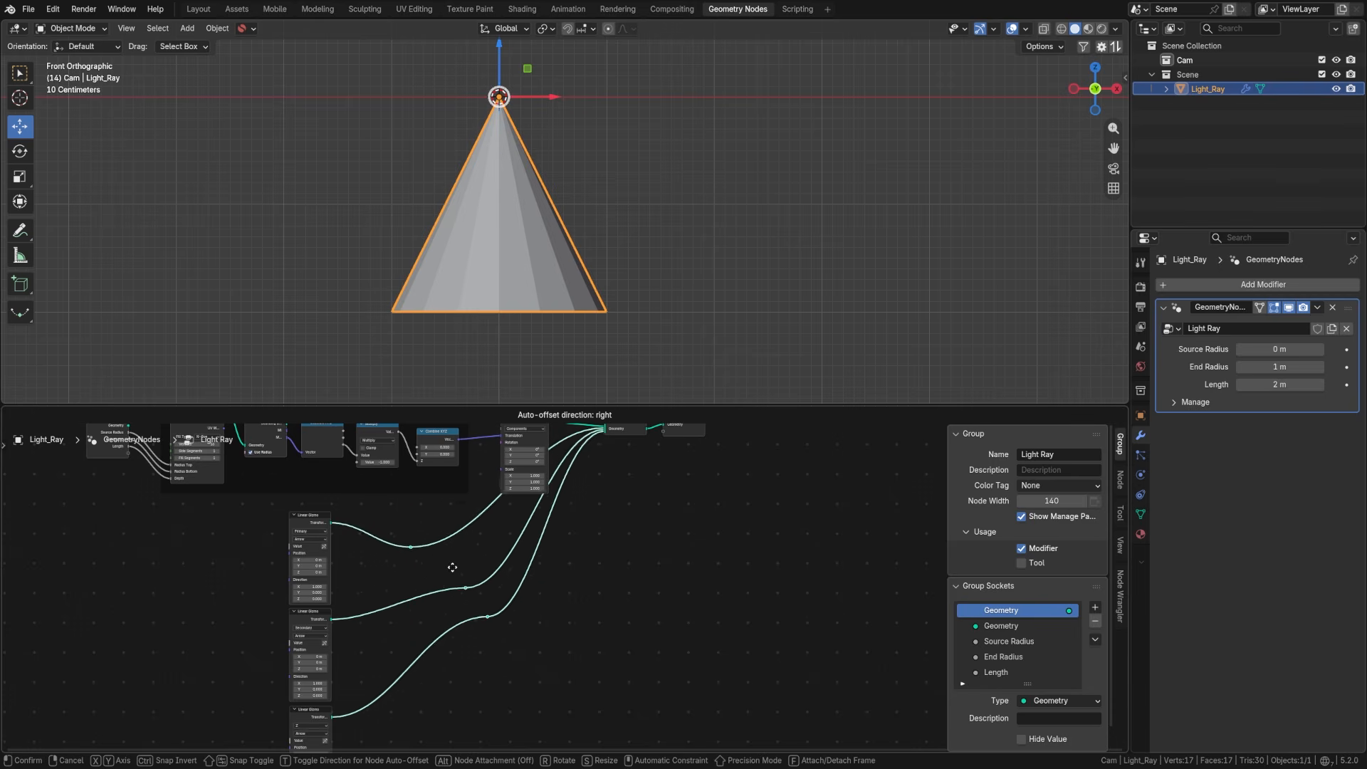
pyautogui.click(583, 595)
pyautogui.click(604, 621)
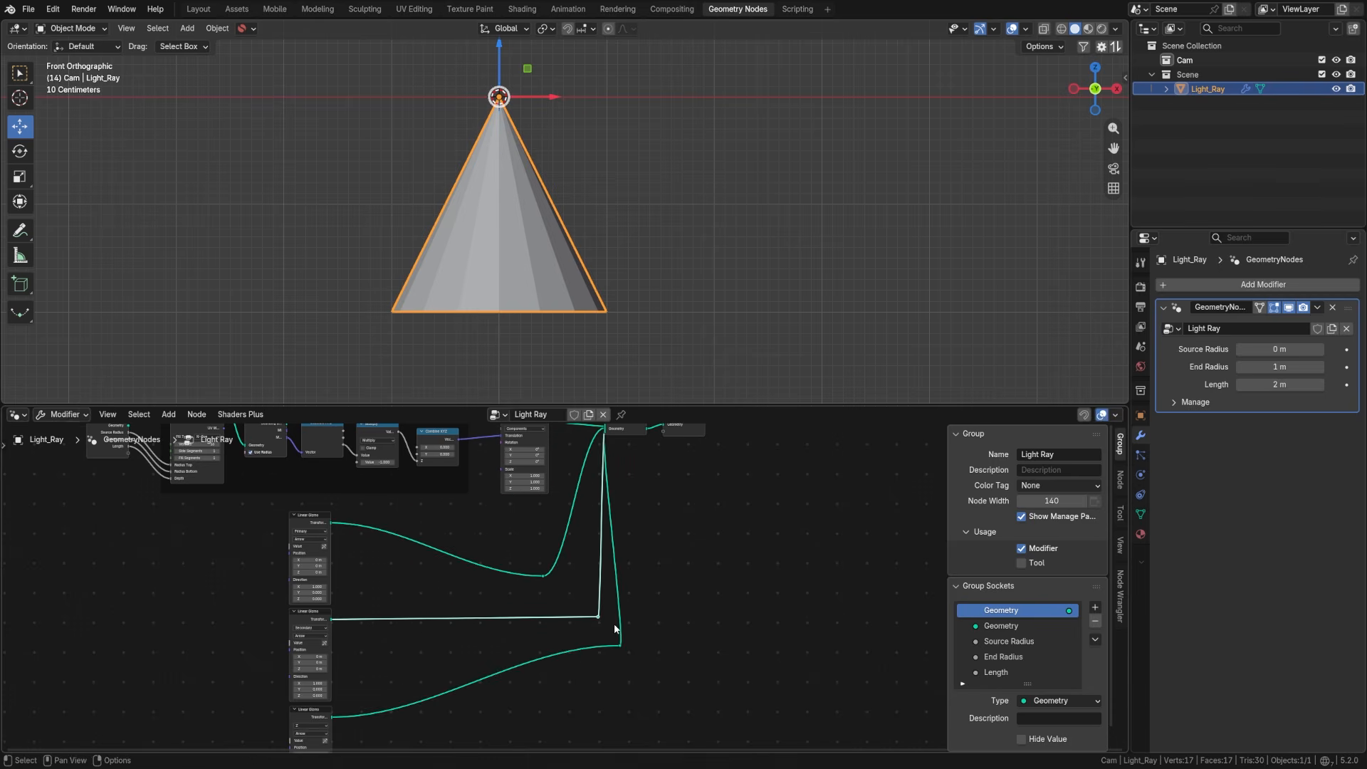
pyautogui.press('g')
pyautogui.click(583, 610)
pyautogui.click(622, 647)
pyautogui.press('g')
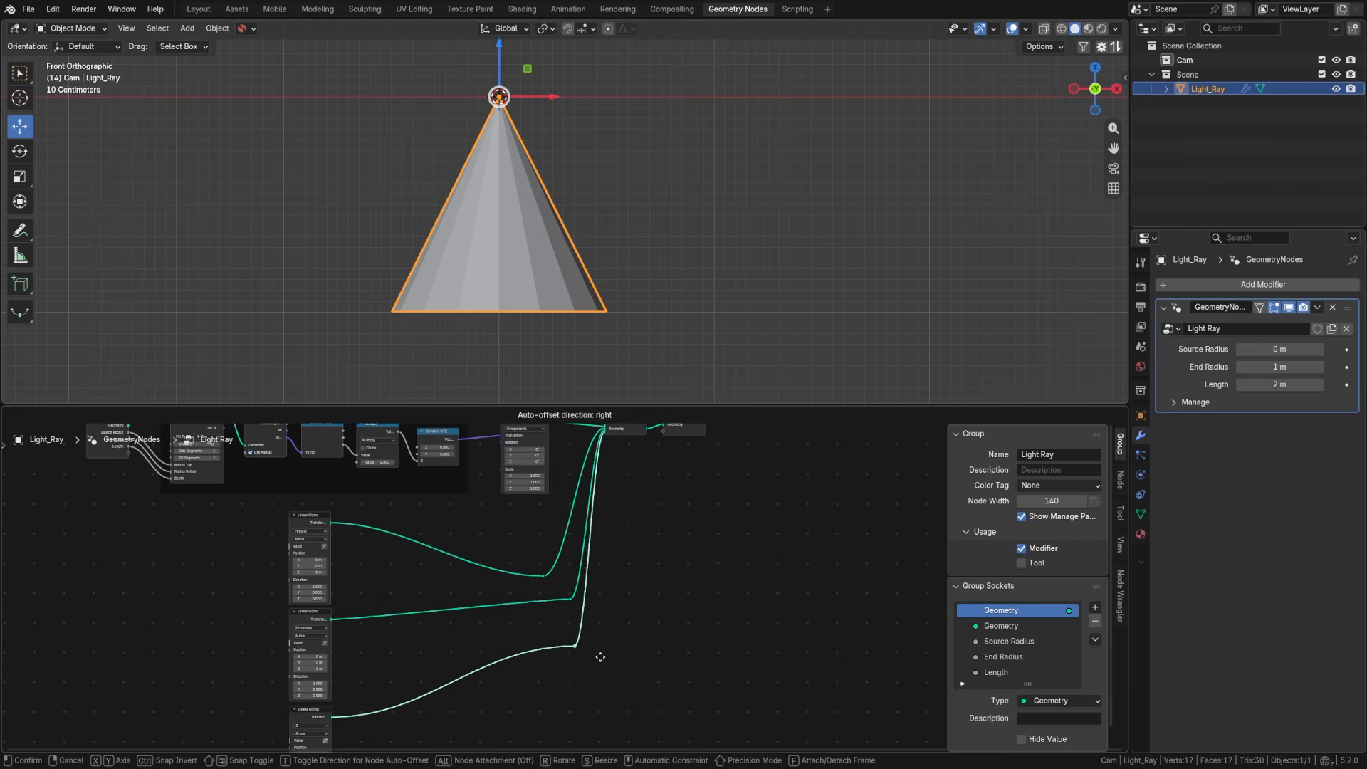
pyautogui.click(613, 644)
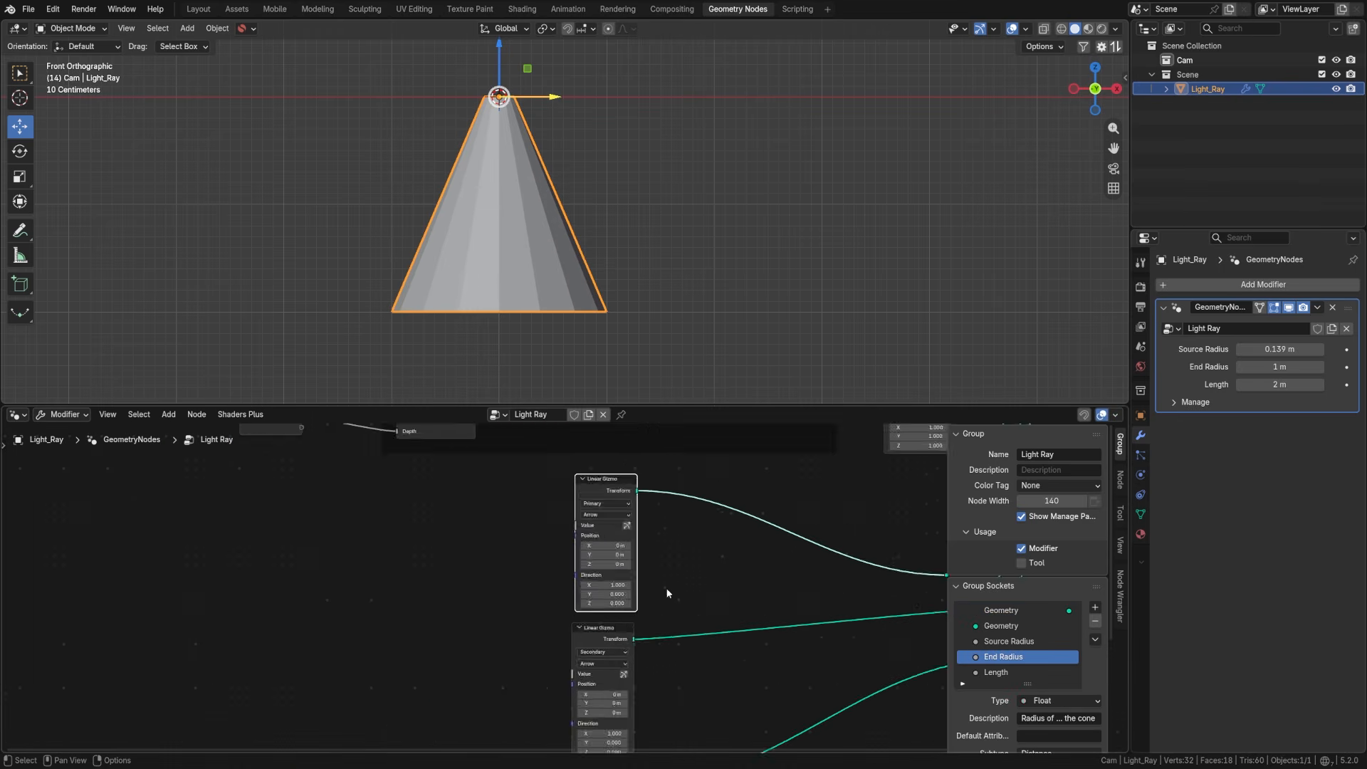
# Step: Link the first Linear Gizmo's Value to the Source Radius input and slide its arrow to set the radius to about 0.174 m
pyautogui.scroll(-4, 641, 595)
pyautogui.moveTo(550, 567); pyautogui.dragTo(532, 617, button='middle')
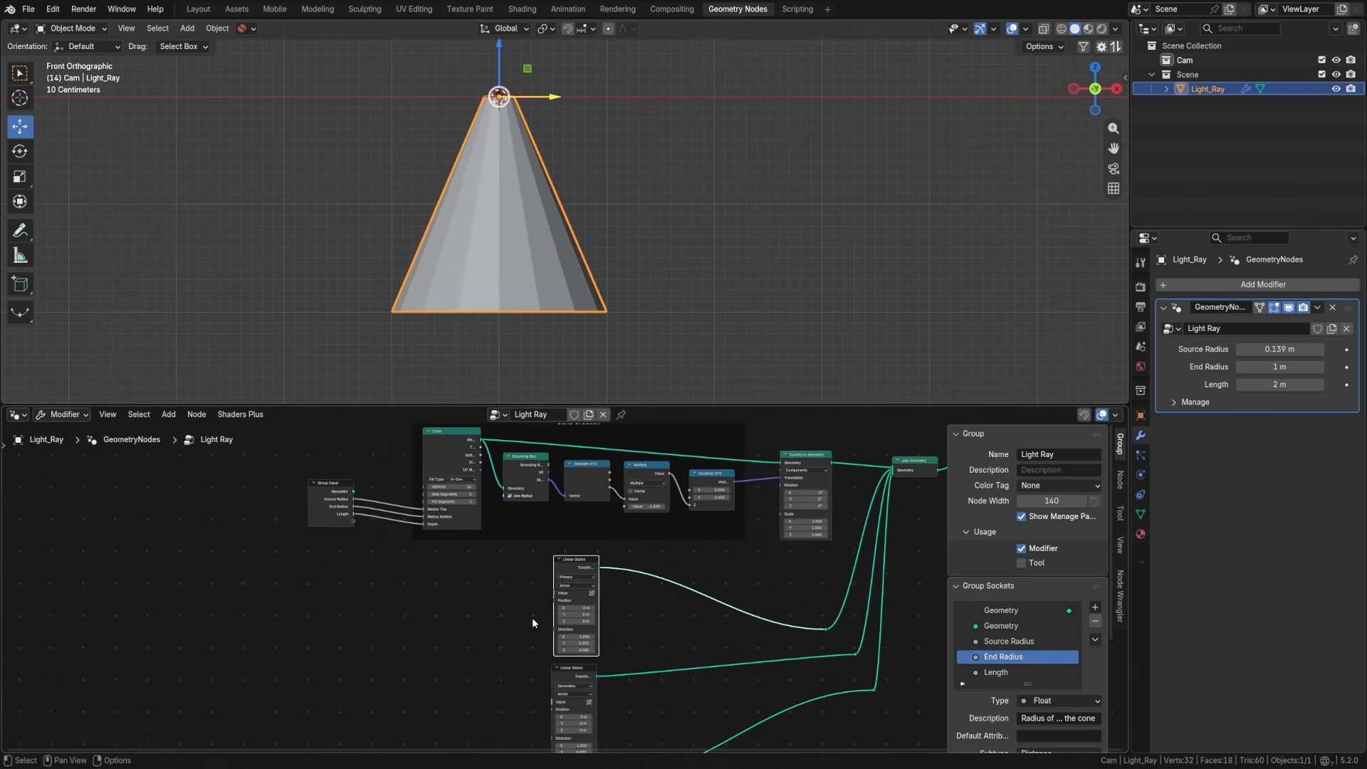
pyautogui.click(316, 519)
pyautogui.scroll(2, 414, 608)
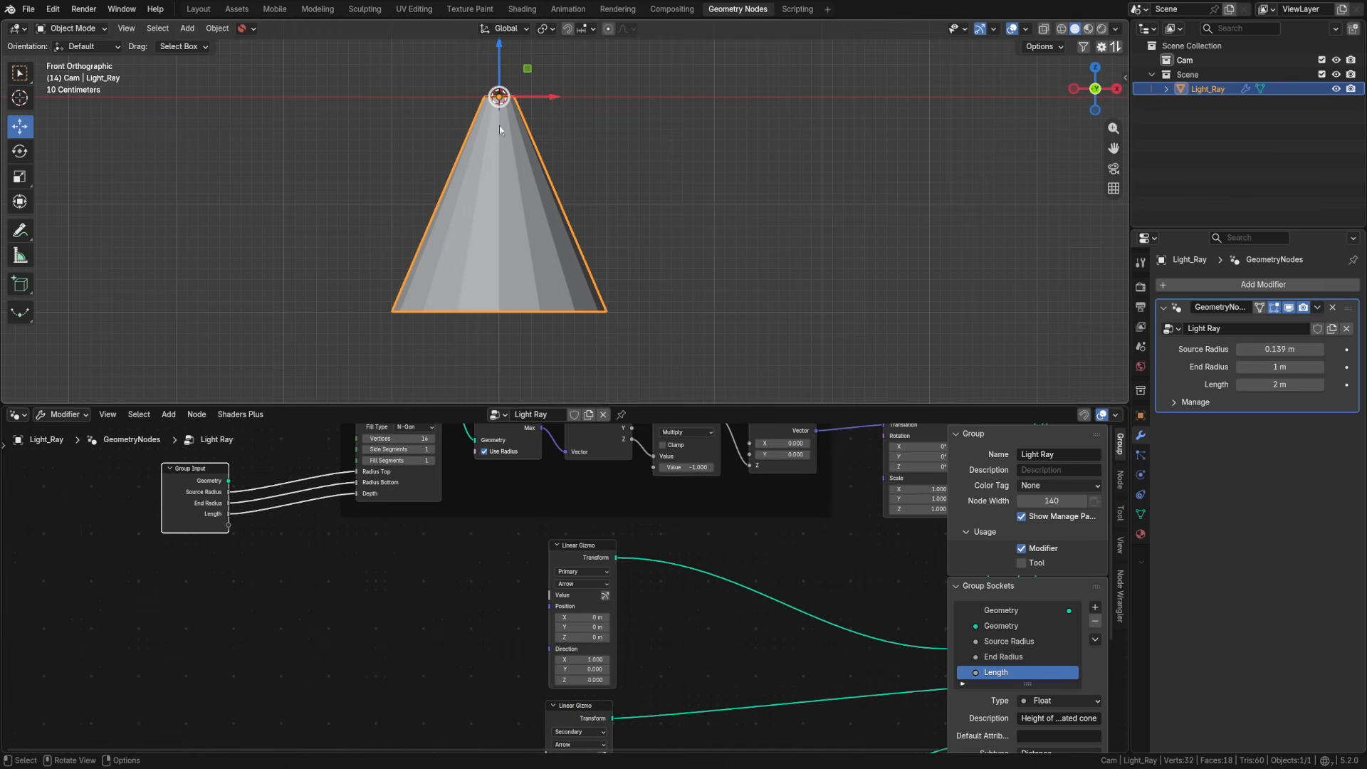
pyautogui.moveTo(563, 568); pyautogui.dragTo(238, 494)
pyautogui.moveTo(557, 105)
pyautogui.mouseDown()
pyautogui.moveTo(723, 109)
pyautogui.moveTo(708, 125)
pyautogui.moveTo(549, 130)
pyautogui.mouseUp()
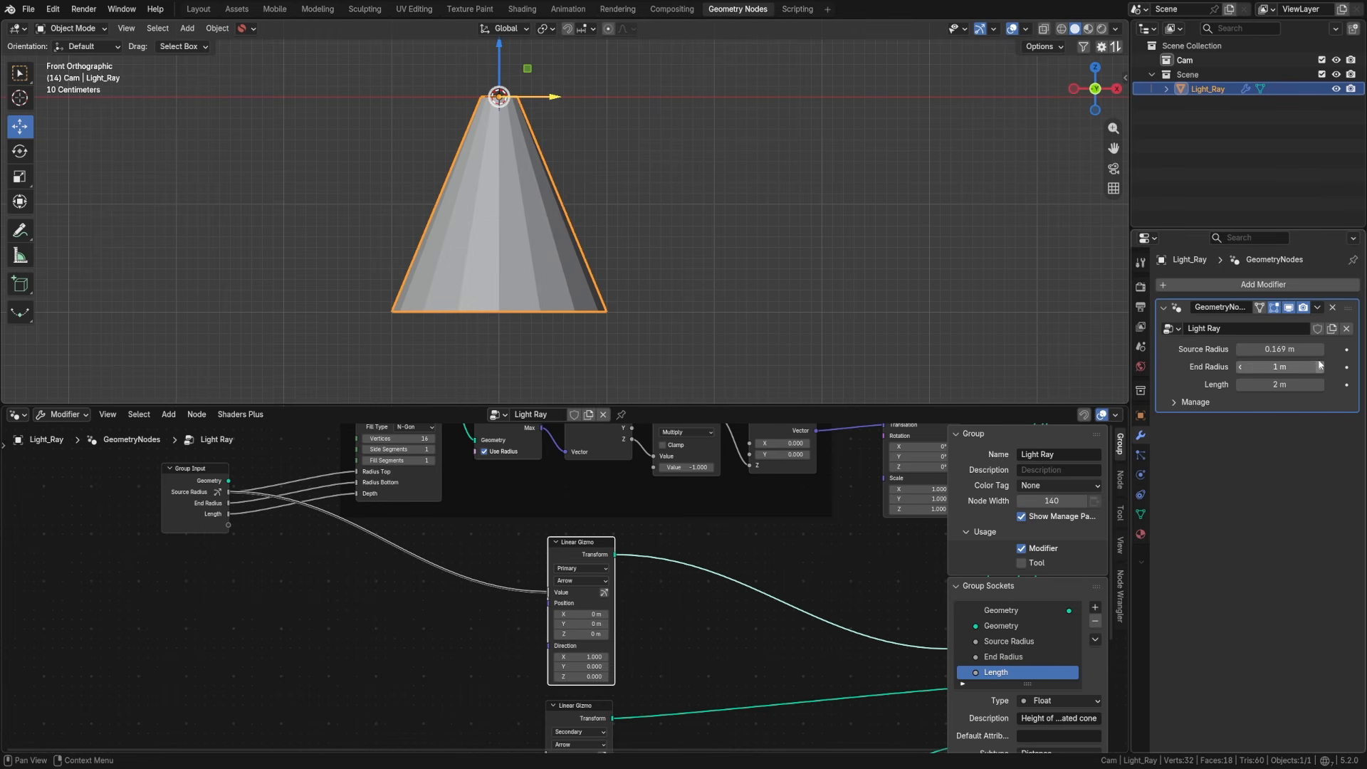
pyautogui.moveTo(552, 101); pyautogui.dragTo(554, 135)
# Step: Link the second Linear Gizmo's Value to the End Radius input, test sliding its arrow, and undo the test change
pyautogui.moveTo(475, 648); pyautogui.dragTo(449, 525, button='middle')
pyautogui.scroll(-4, 553, 596)
pyautogui.moveTo(517, 554); pyautogui.dragTo(531, 588, button='middle')
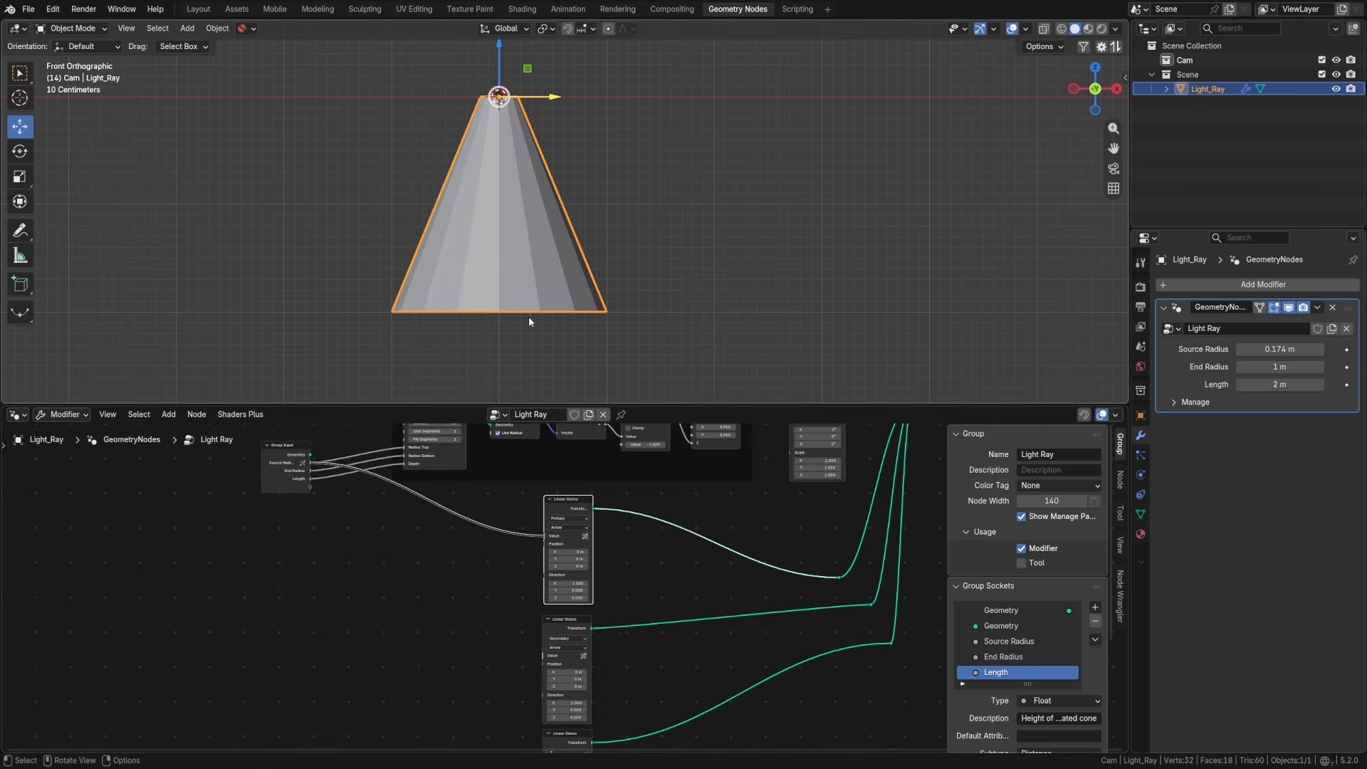
pyautogui.moveTo(543, 656); pyautogui.dragTo(313, 471)
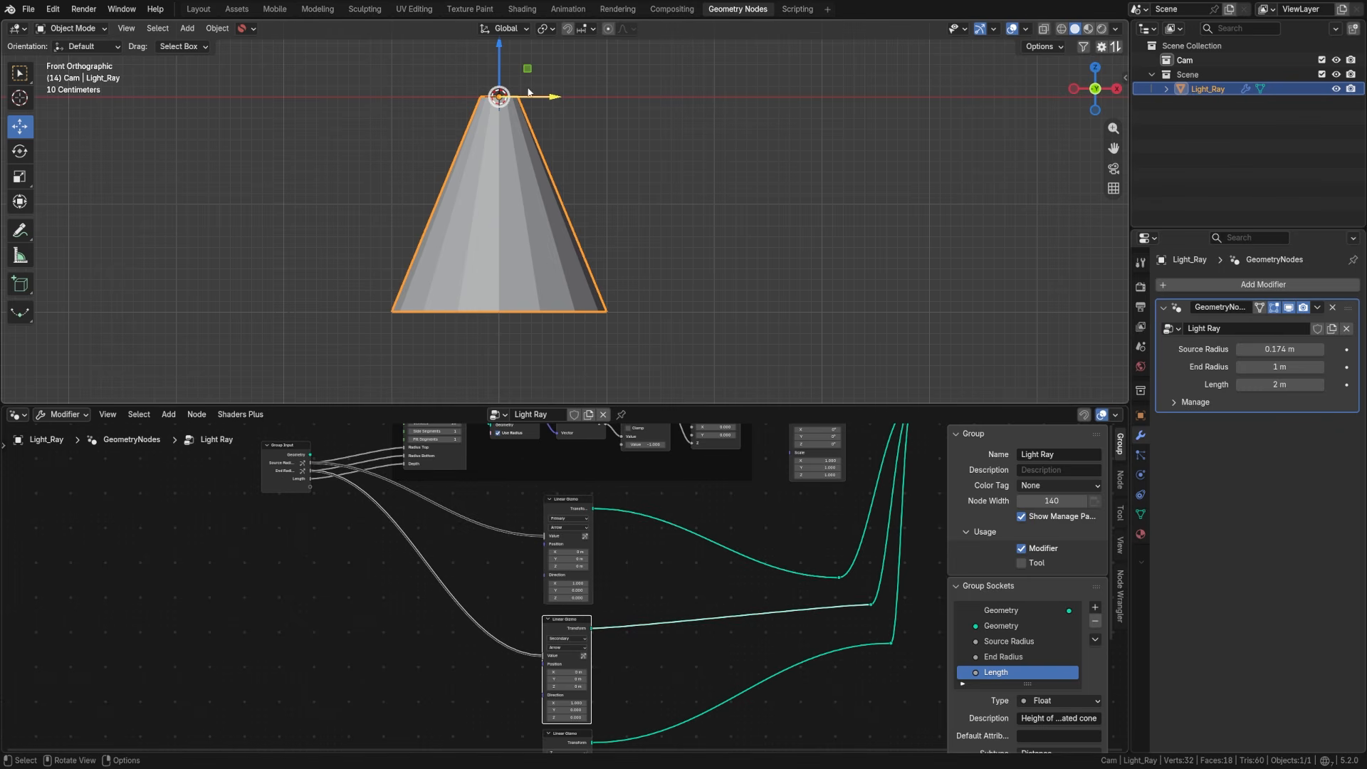
pyautogui.moveTo(548, 100)
pyautogui.mouseDown()
pyautogui.moveTo(601, 107)
pyautogui.moveTo(537, 113)
pyautogui.moveTo(588, 134)
pyautogui.moveTo(577, 162)
pyautogui.moveTo(529, 102)
pyautogui.mouseUp()
pyautogui.hotkey('ctrl', 'z')
# Step: Add a Multiply math node fed by the Group Input's Length, placed before the second Linear Gizmo
pyautogui.moveTo(438, 572); pyautogui.dragTo(436, 472, button='middle')
pyautogui.scroll(1, 510, 565)
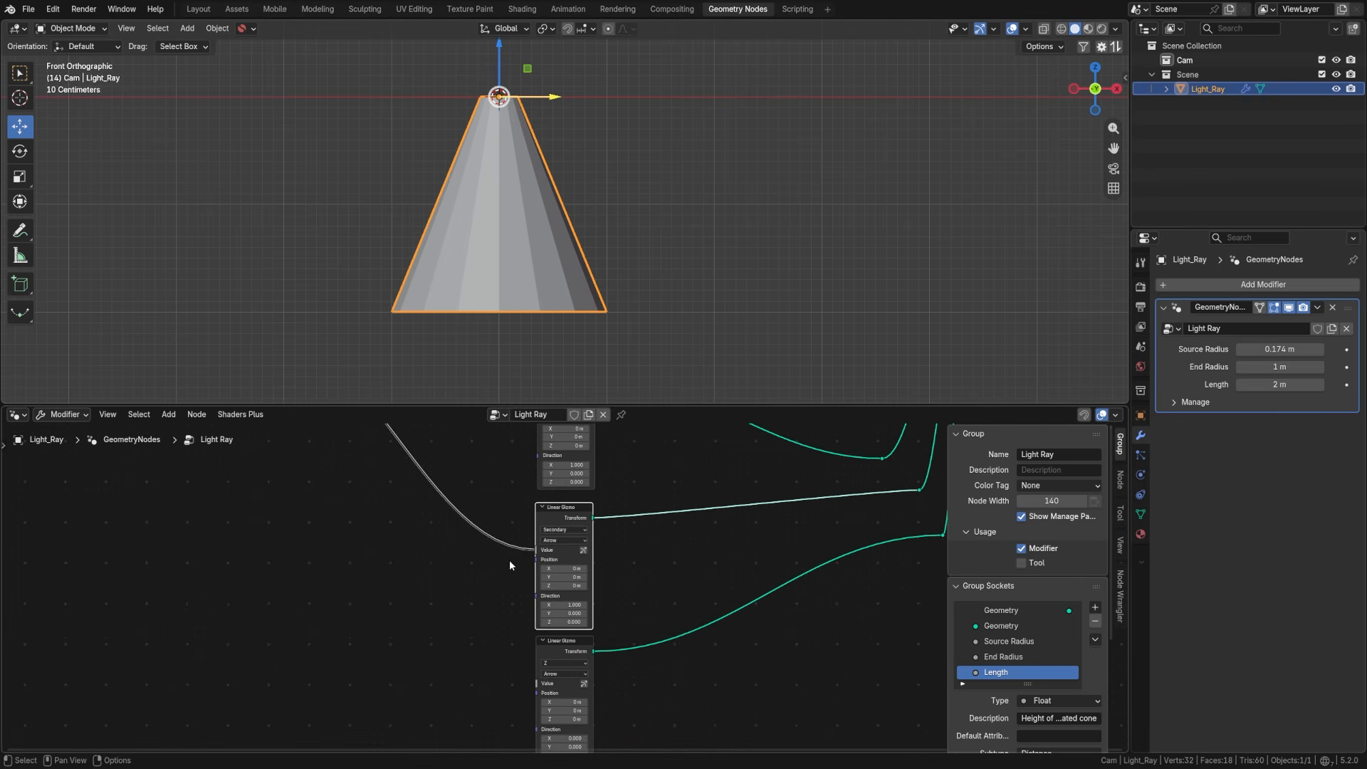
pyautogui.moveTo(490, 552); pyautogui.dragTo(500, 580, button='middle')
pyautogui.moveTo(572, 613); pyautogui.dragTo(427, 613)
pyautogui.press('Escape')
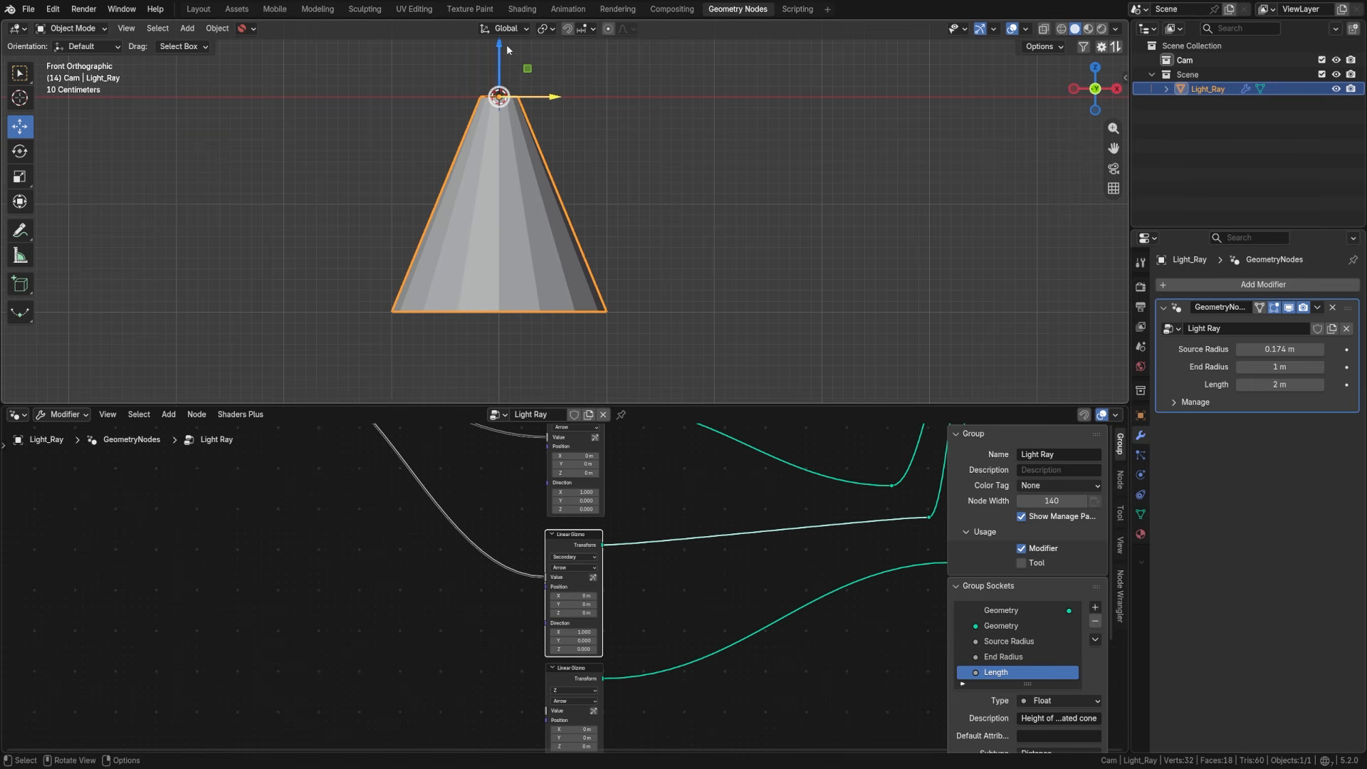
pyautogui.moveTo(431, 425); pyautogui.dragTo(409, 524, button='middle')
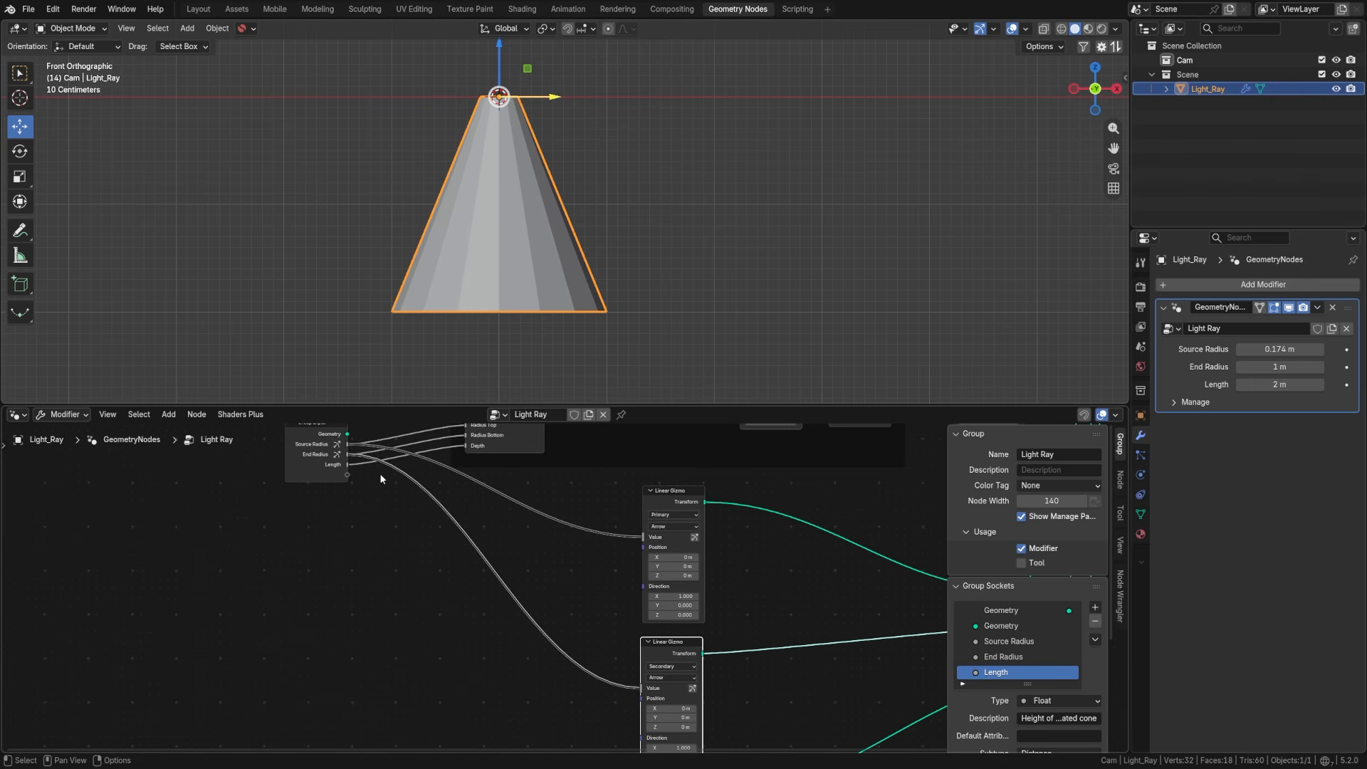
pyautogui.moveTo(350, 470); pyautogui.dragTo(428, 635)
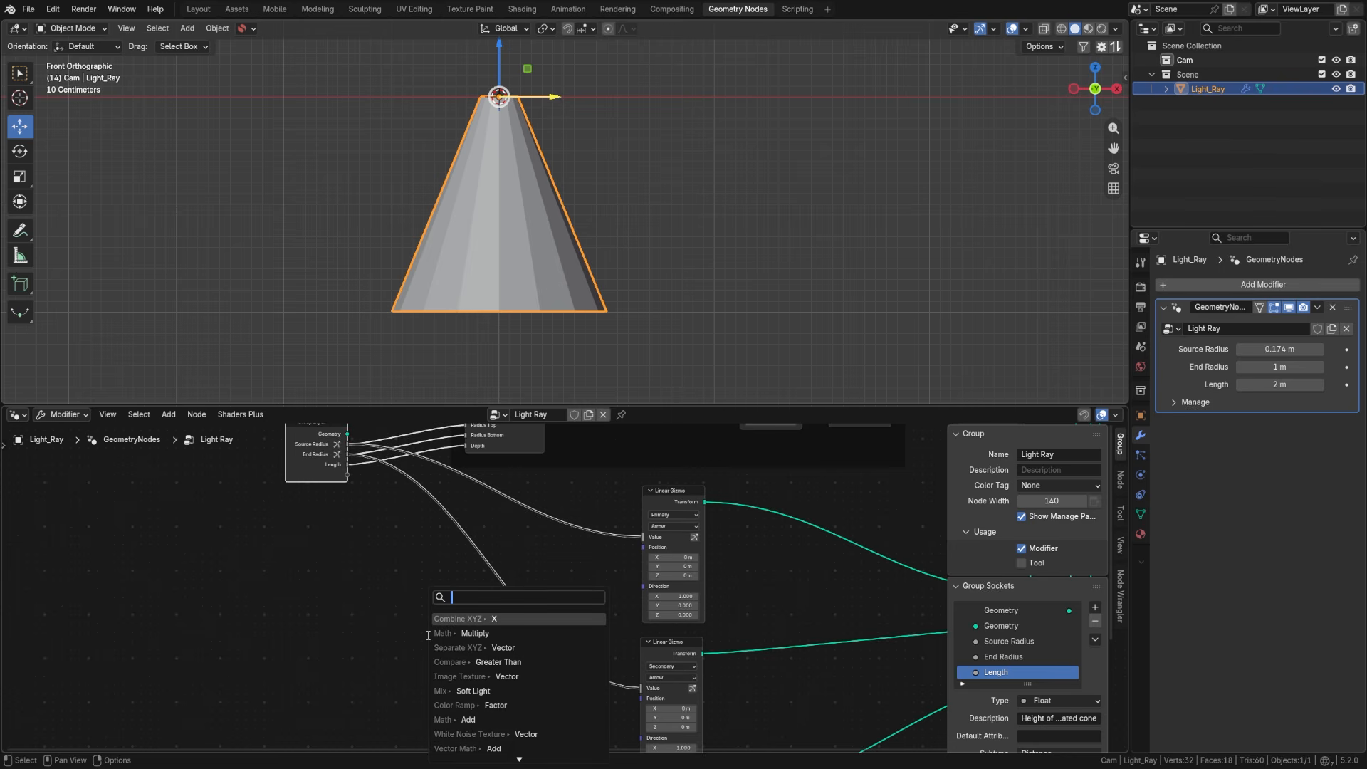
pyautogui.write('mul')
pyautogui.press('Return')
pyautogui.click(426, 614)
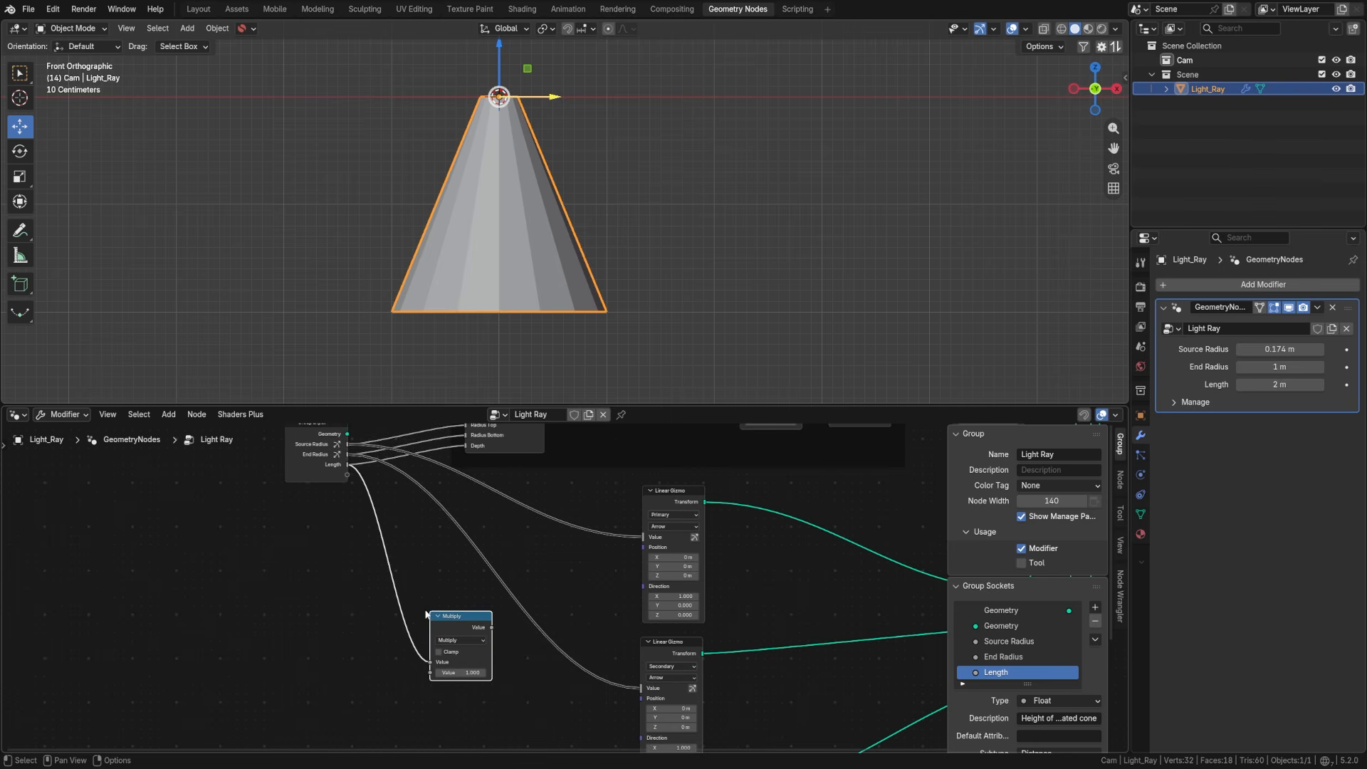
# Step: Set the Multiply value to -1 and feed its result into the Z of a new Combine XYZ node
pyautogui.moveTo(466, 628); pyautogui.dragTo(506, 668)
pyautogui.click(463, 664)
pyautogui.press('Return')
pyautogui.write('comb')
pyautogui.press('Return')
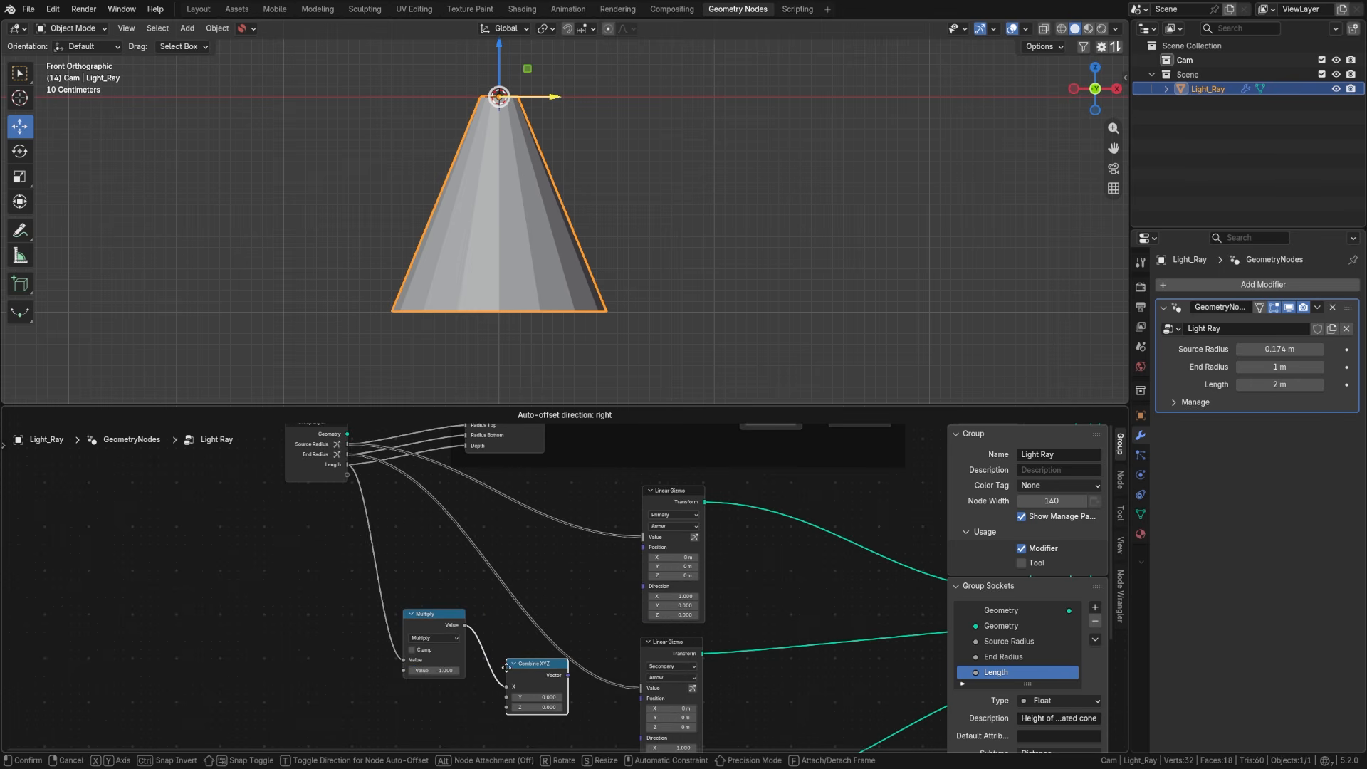
pyautogui.click(499, 666)
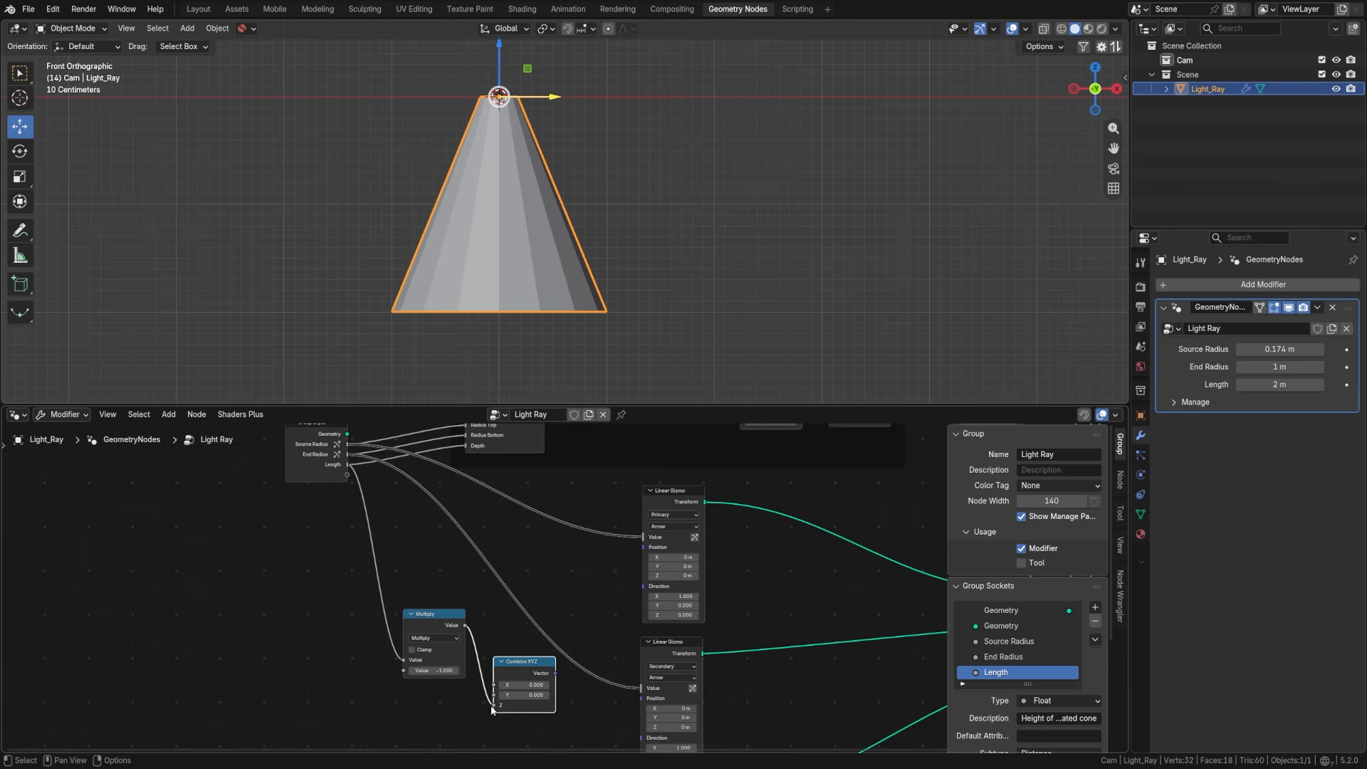
# Step: Link the Combine XYZ Vector to the second Linear Gizmo's Position and test sliding the arrow at the cone's base, cancelling the change
pyautogui.moveTo(437, 618); pyautogui.dragTo(443, 652)
pyautogui.moveTo(556, 672); pyautogui.dragTo(636, 699)
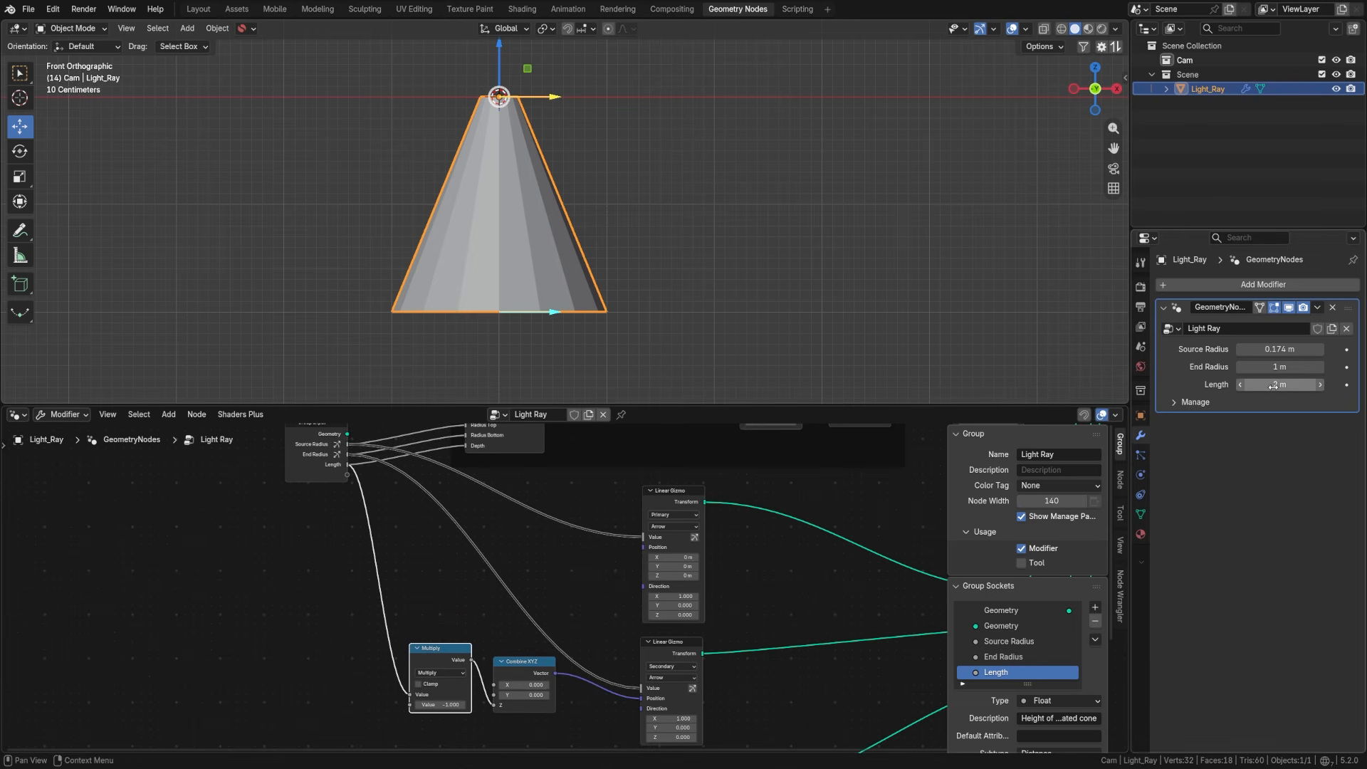
pyautogui.moveTo(562, 318); pyautogui.dragTo(613, 323)
pyautogui.rightClick(613, 322)
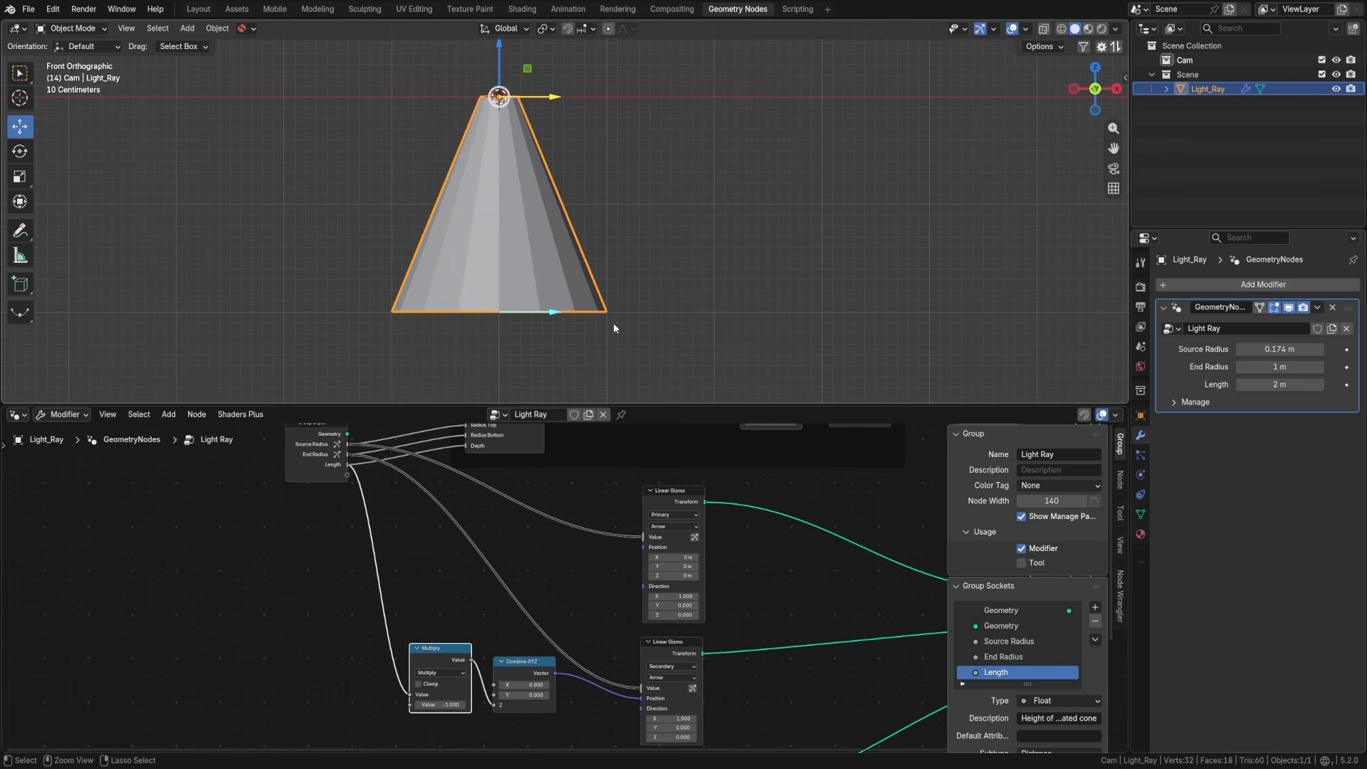
# Step: Link the third Linear Gizmo's Value to the Length input and test sliding its Z arrow, cancelling the change
pyautogui.scroll(-4, 563, 594)
pyautogui.moveTo(664, 720); pyautogui.dragTo(590, 654, button='middle')
pyautogui.moveTo(560, 666); pyautogui.dragTo(562, 664)
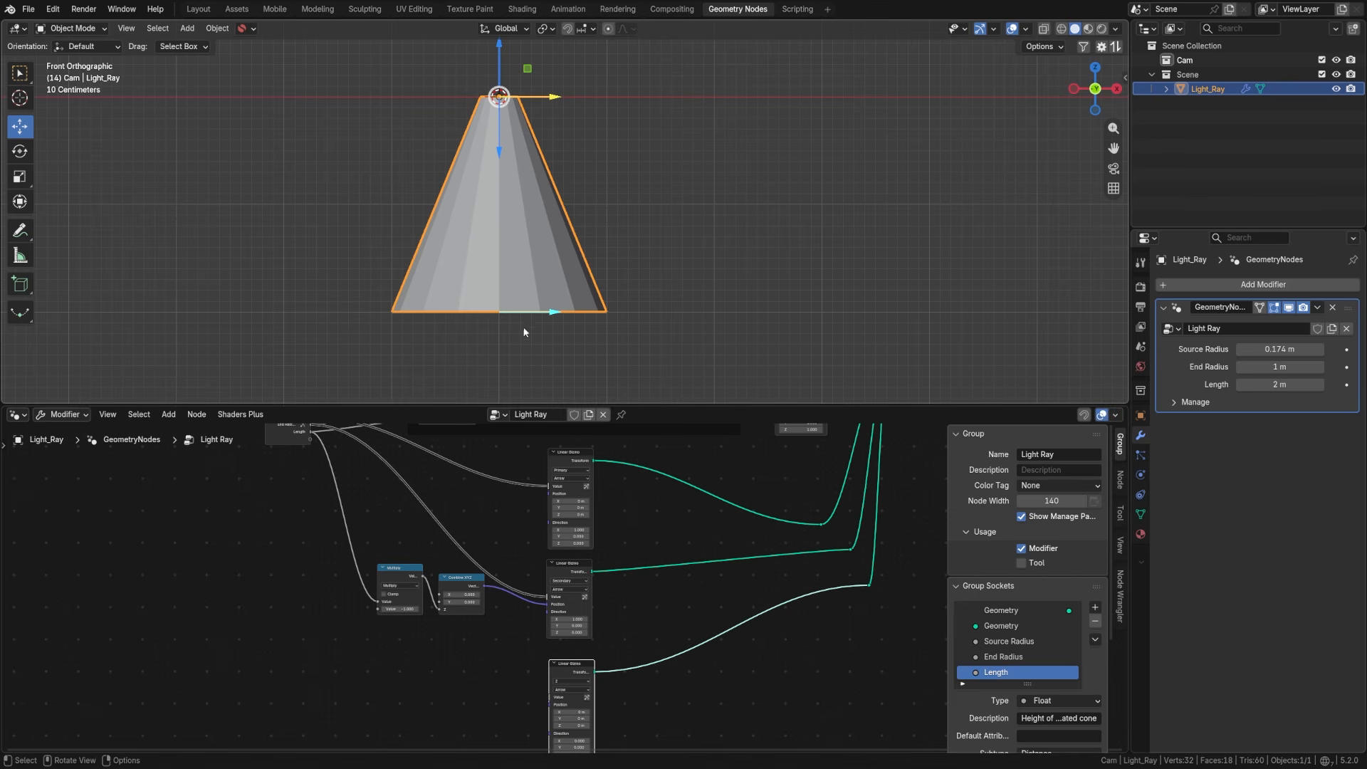
pyautogui.moveTo(388, 552); pyautogui.dragTo(442, 574, button='middle')
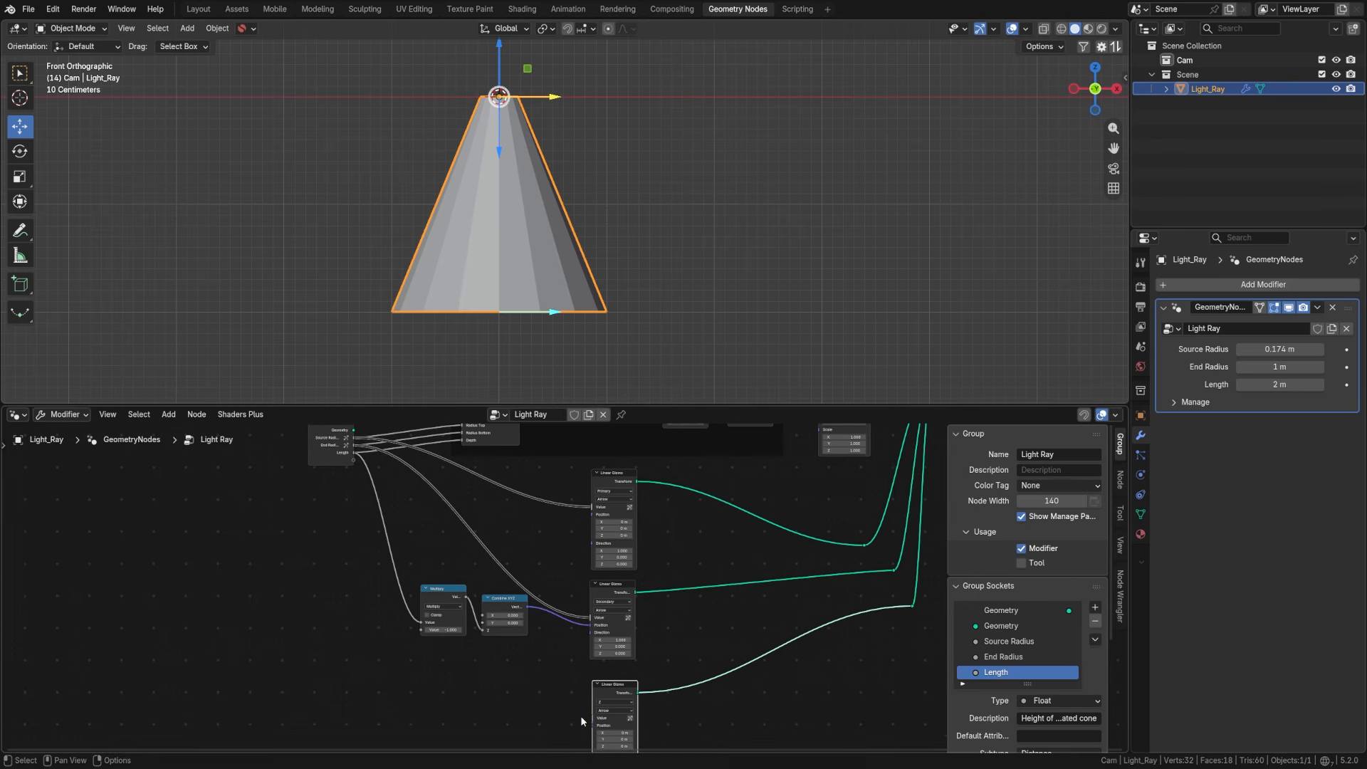
pyautogui.moveTo(592, 717); pyautogui.dragTo(358, 455)
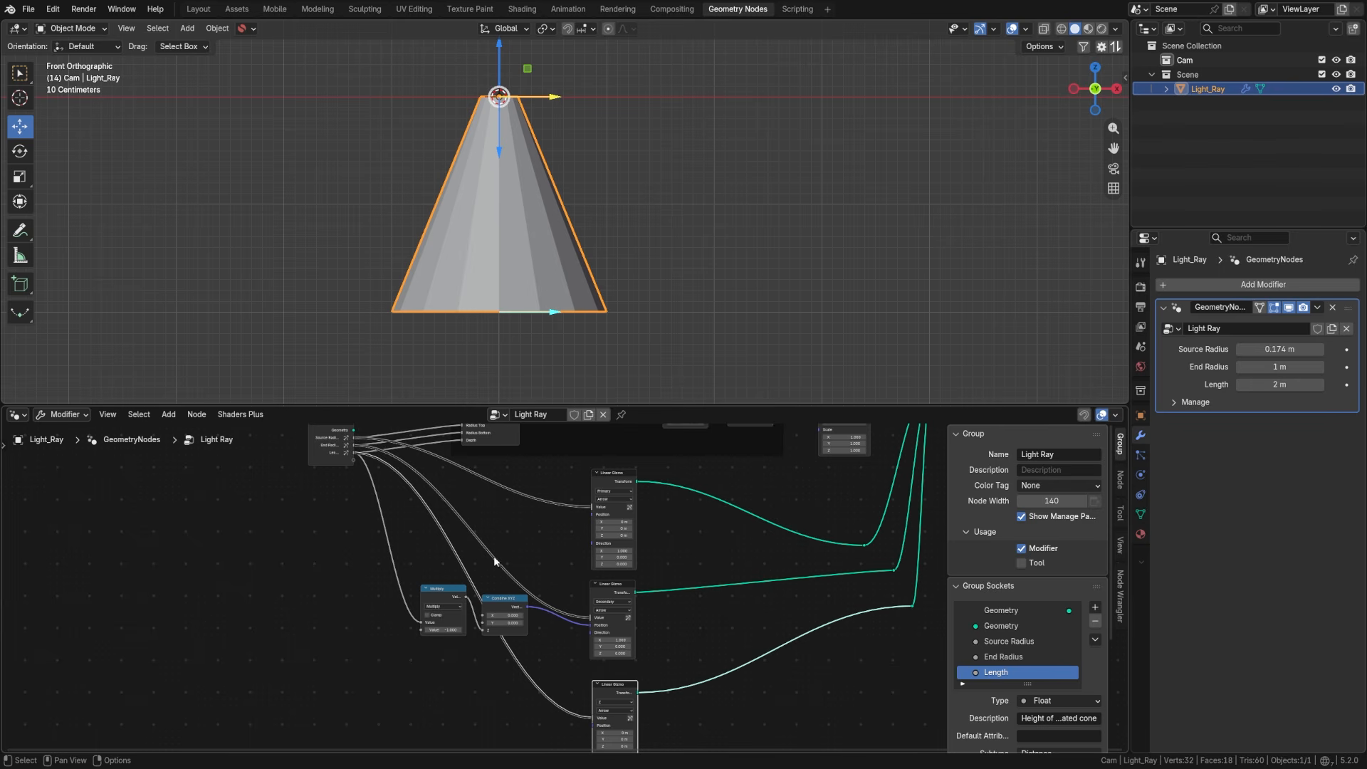
pyautogui.moveTo(498, 155)
pyautogui.mouseDown()
pyautogui.moveTo(506, 251)
pyautogui.moveTo(499, 165)
pyautogui.mouseUp()
pyautogui.rightClick(499, 167)
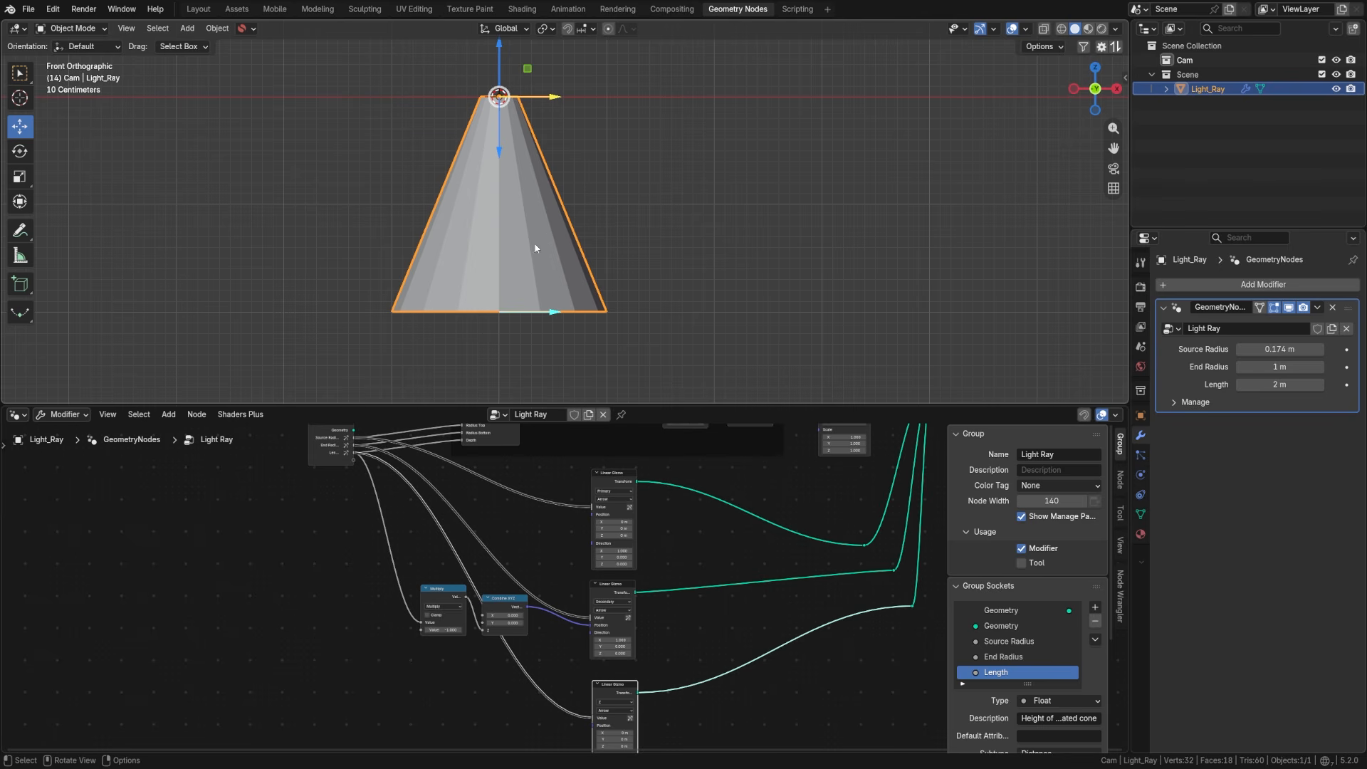
# Step: Move the Transform Geometry node closer to Join Geometry to widen the gap after the Cone Creation frame
pyautogui.moveTo(759, 486); pyautogui.dragTo(388, 636, button='middle')
pyautogui.scroll(6, 558, 589)
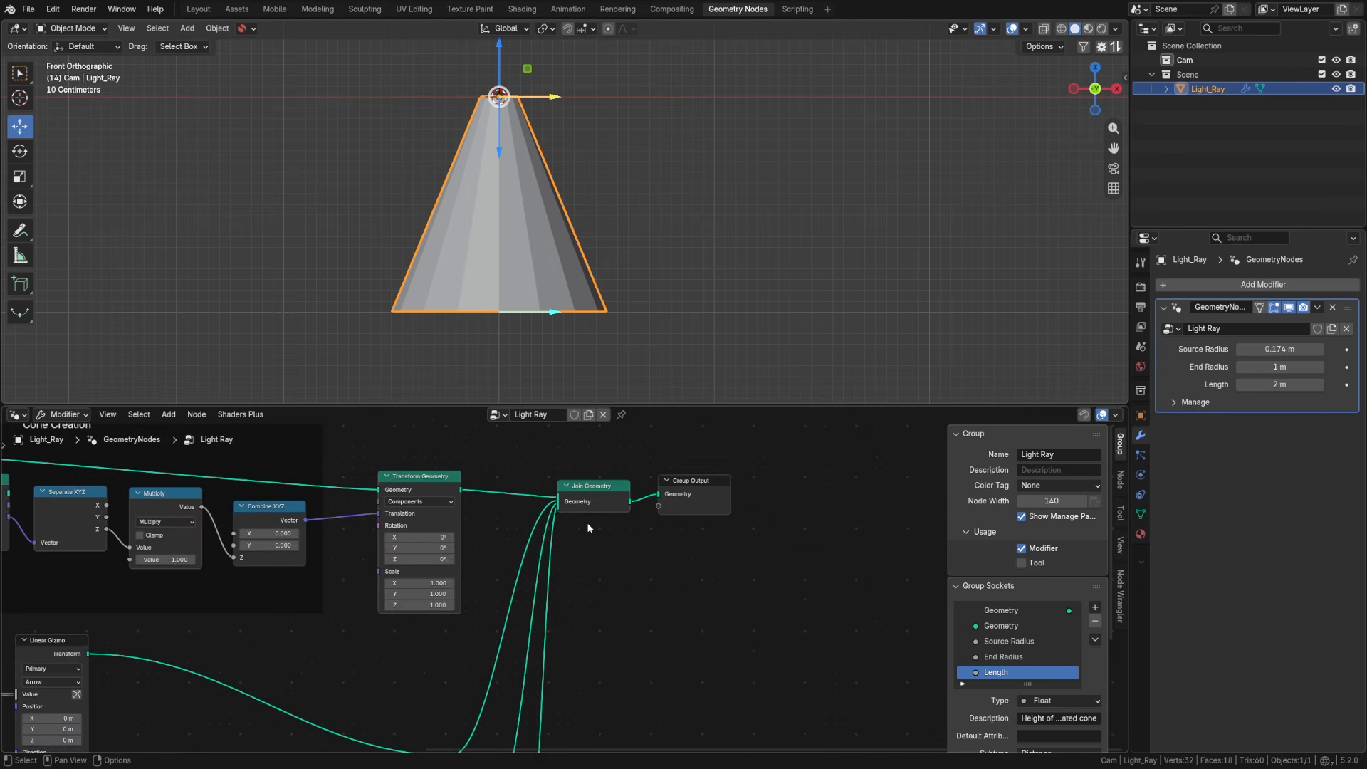
pyautogui.moveTo(605, 517); pyautogui.dragTo(559, 574, button='middle')
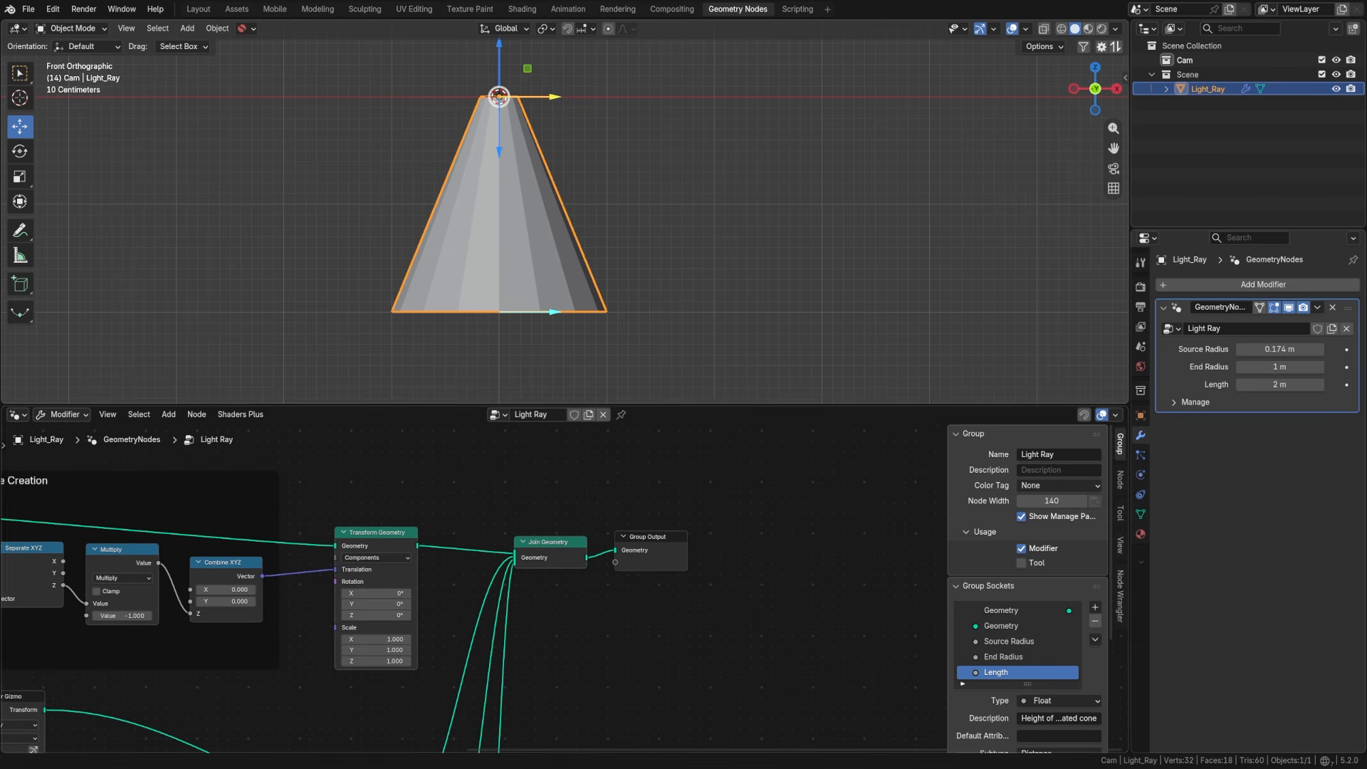
pyautogui.moveTo(369, 539); pyautogui.dragTo(404, 527)
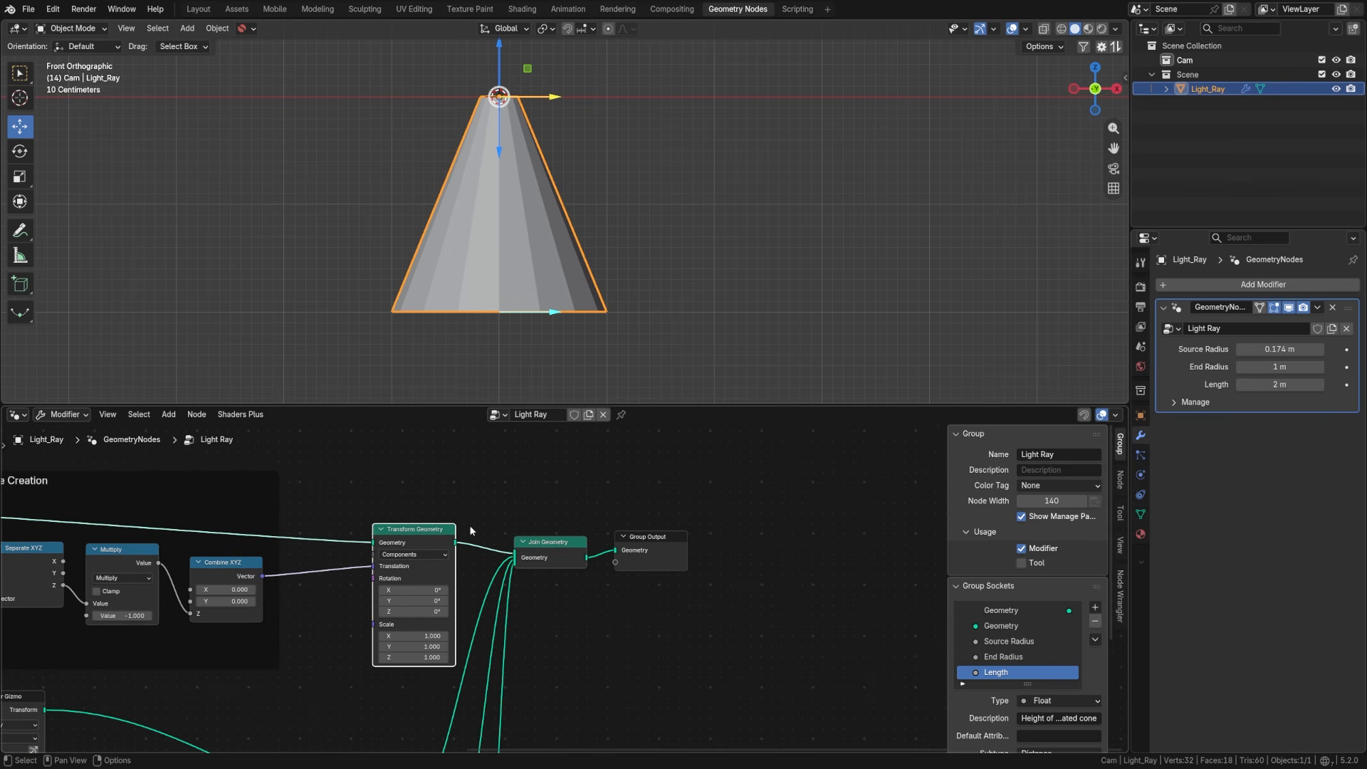
# Step: Create a new material on the light ray object and name it Light_Ray
pyautogui.click(1140, 534)
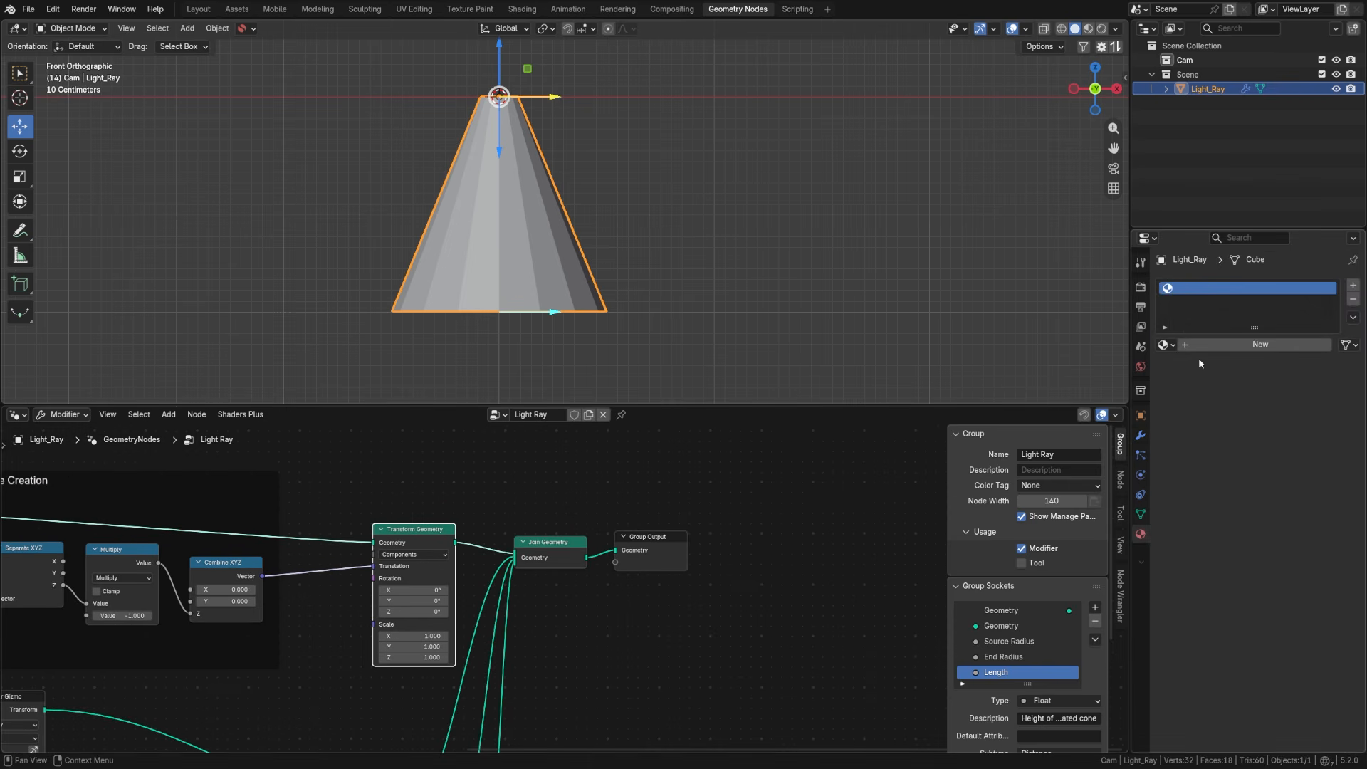
pyautogui.click(1216, 343)
pyautogui.doubleClick(1233, 345)
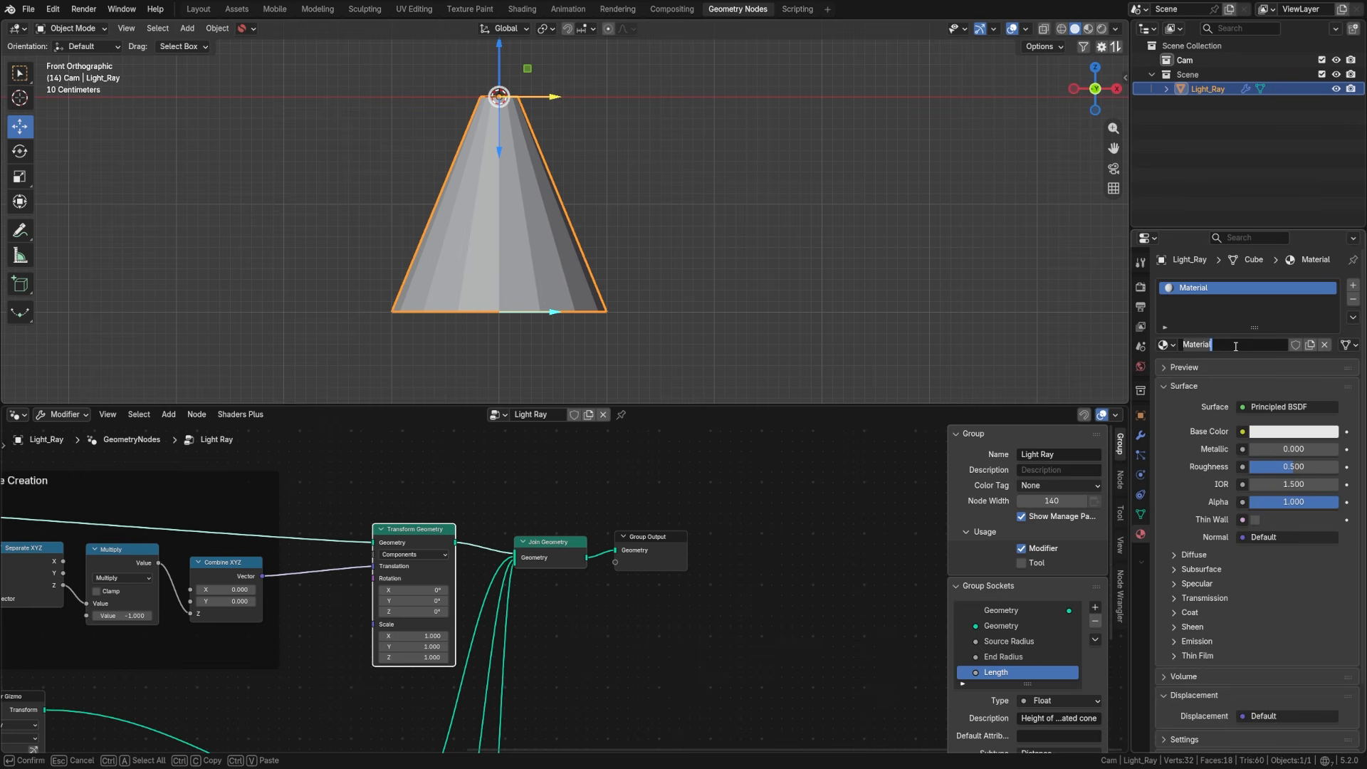
pyautogui.write('Light_Ray')
pyautogui.press('Return')
# Step: Insert a Set Material node before Transform Geometry and assign the Light_Ray material to it
pyautogui.hotkey('shift', 'a')
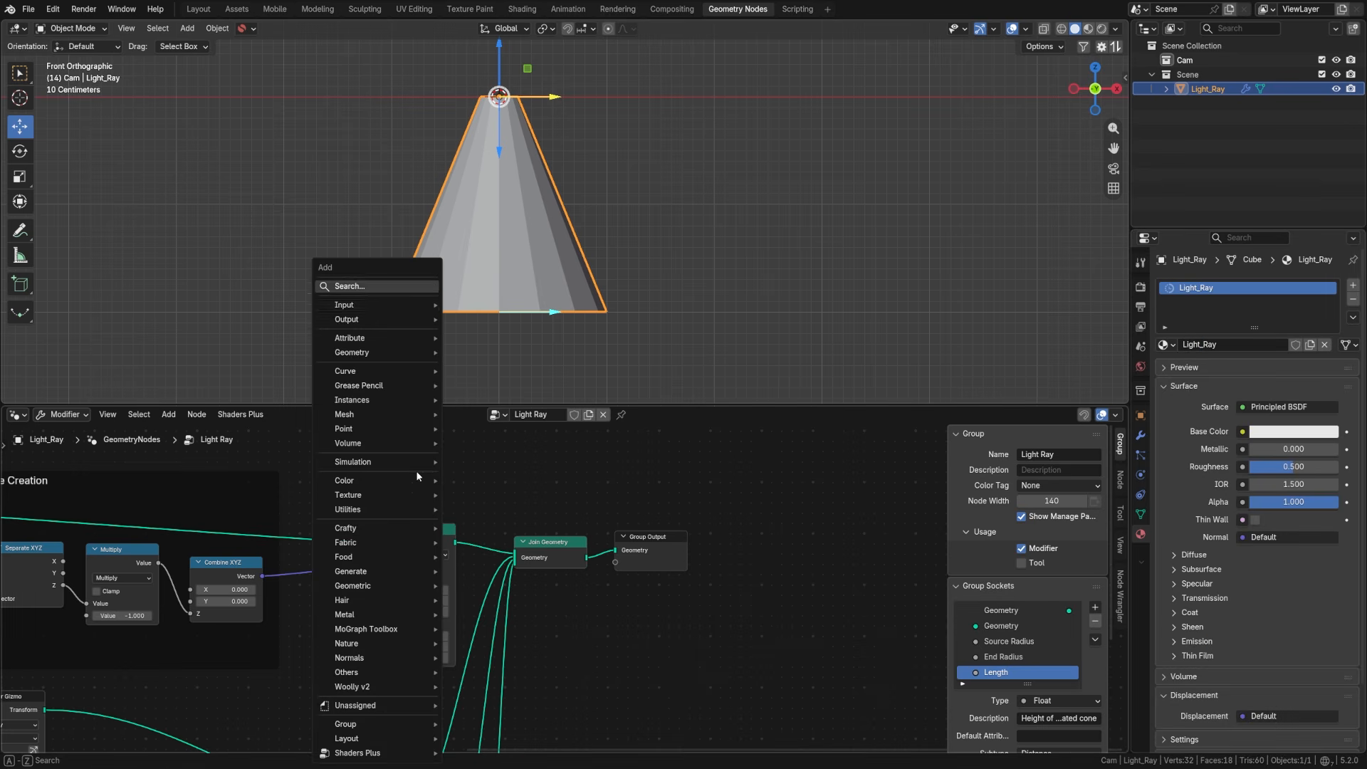
pyautogui.click(361, 289)
pyautogui.write('set ')
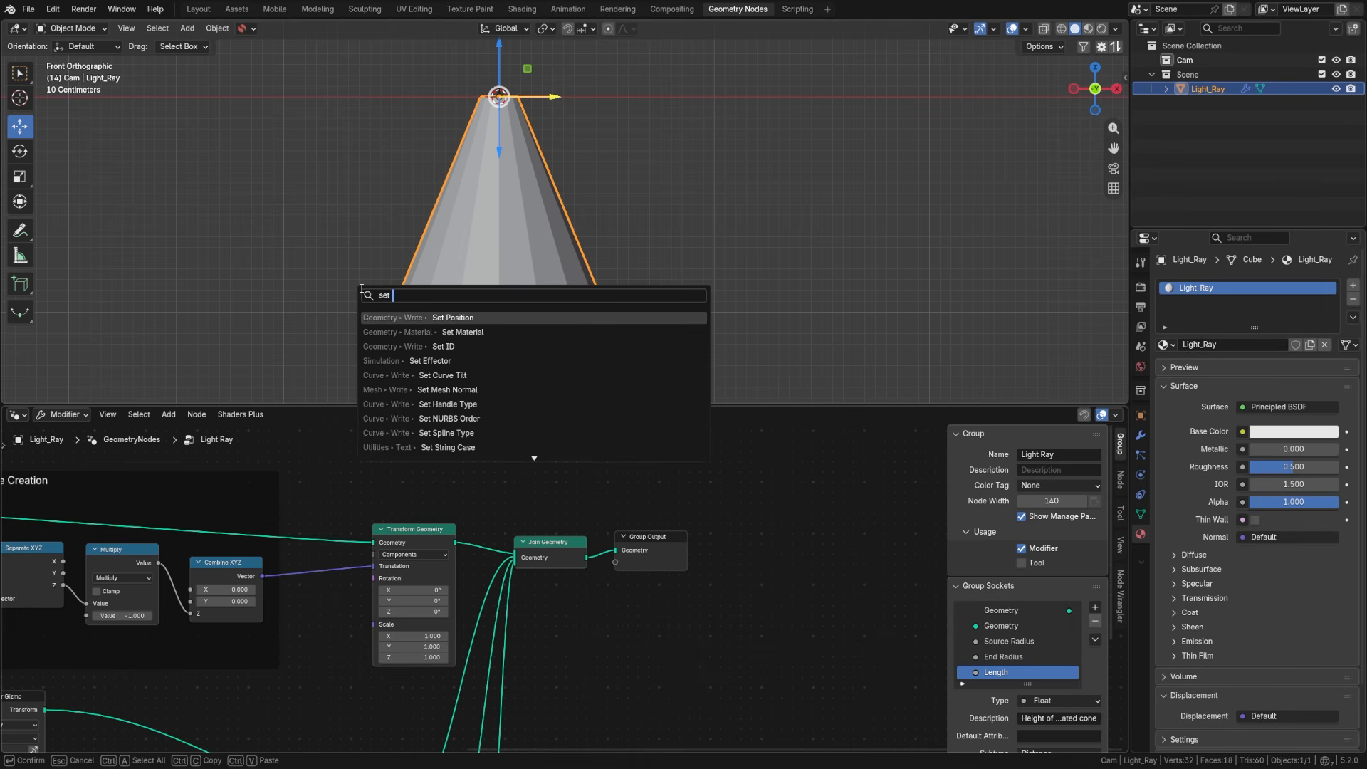
pyautogui.write('mat')
pyautogui.press('Return')
pyautogui.click(285, 346)
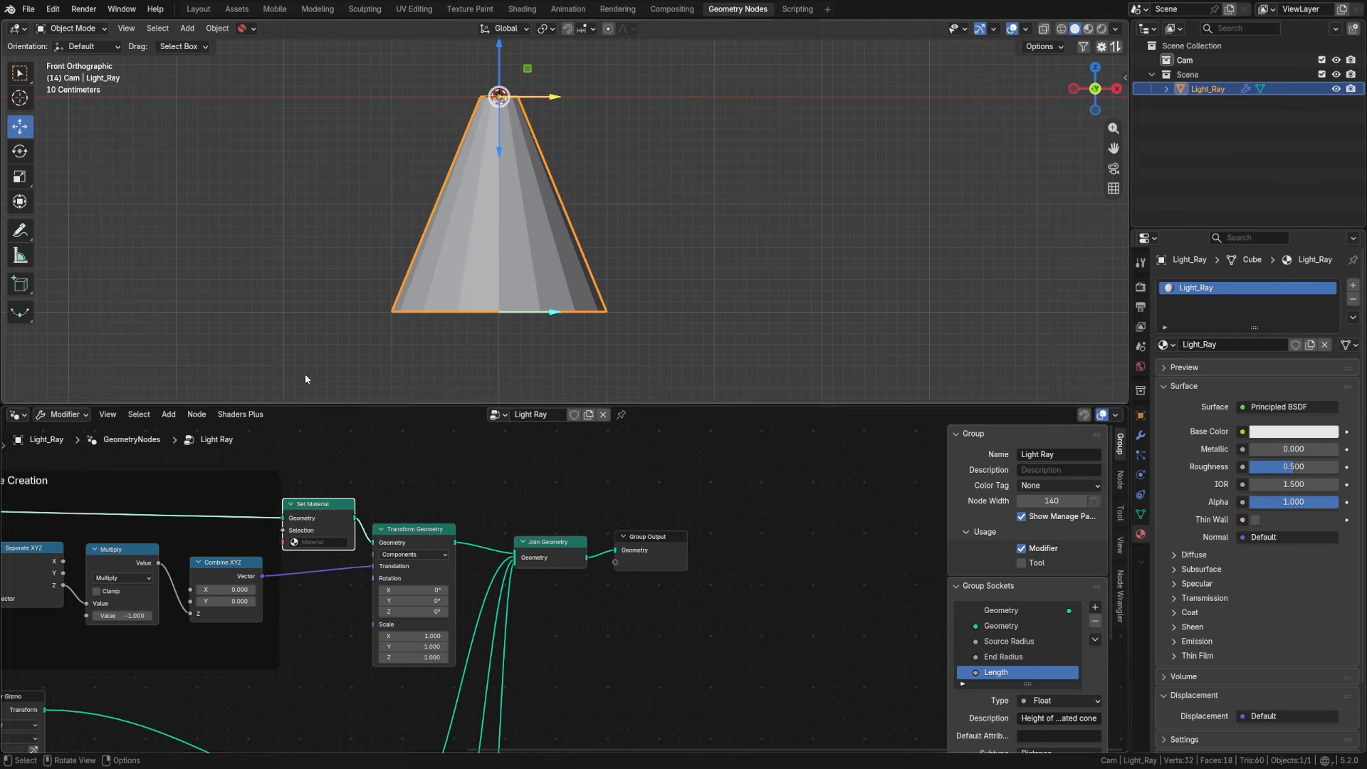
pyautogui.moveTo(395, 530); pyautogui.dragTo(323, 514)
pyautogui.click(340, 529)
pyautogui.click(314, 553)
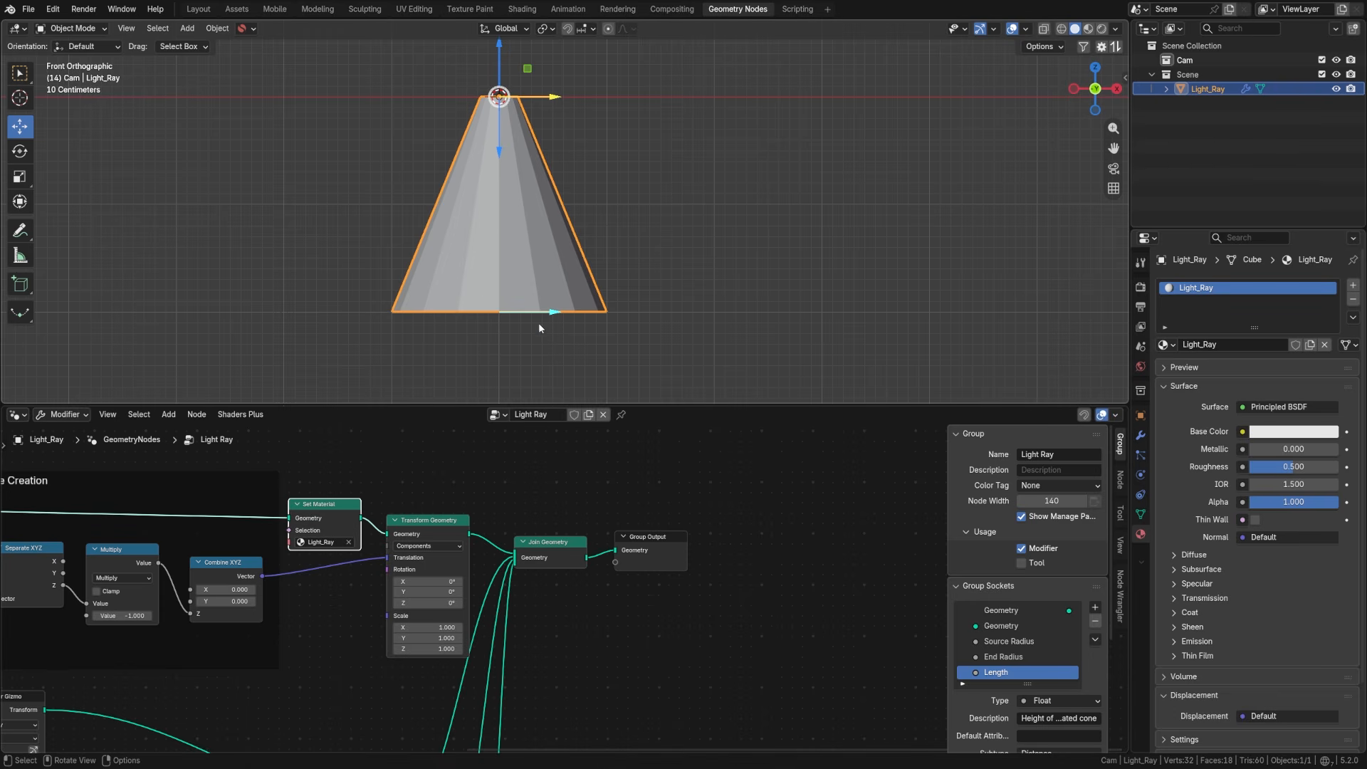
# Step: Switch the node area to the Shader Editor for the Light_Ray material and show the viewport in rendered shading
pyautogui.click(17, 413)
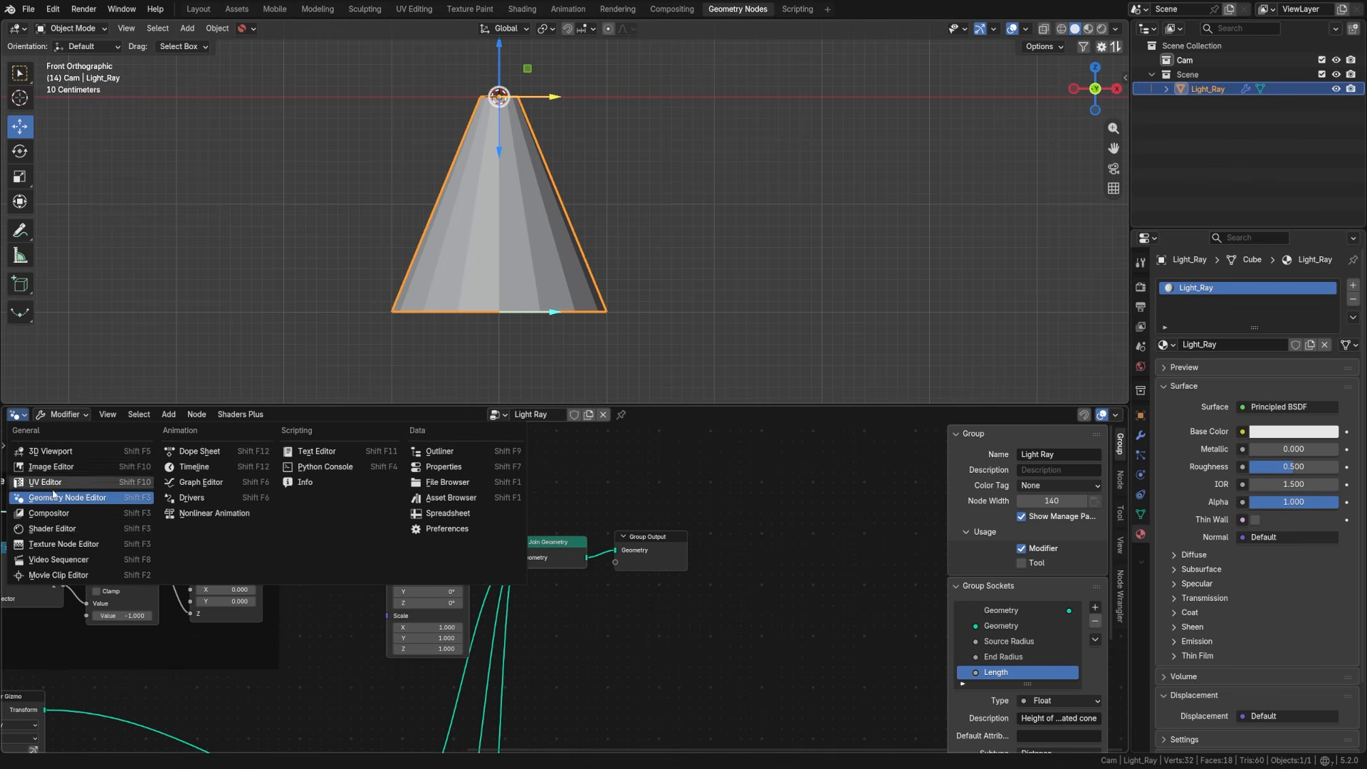
pyautogui.click(52, 528)
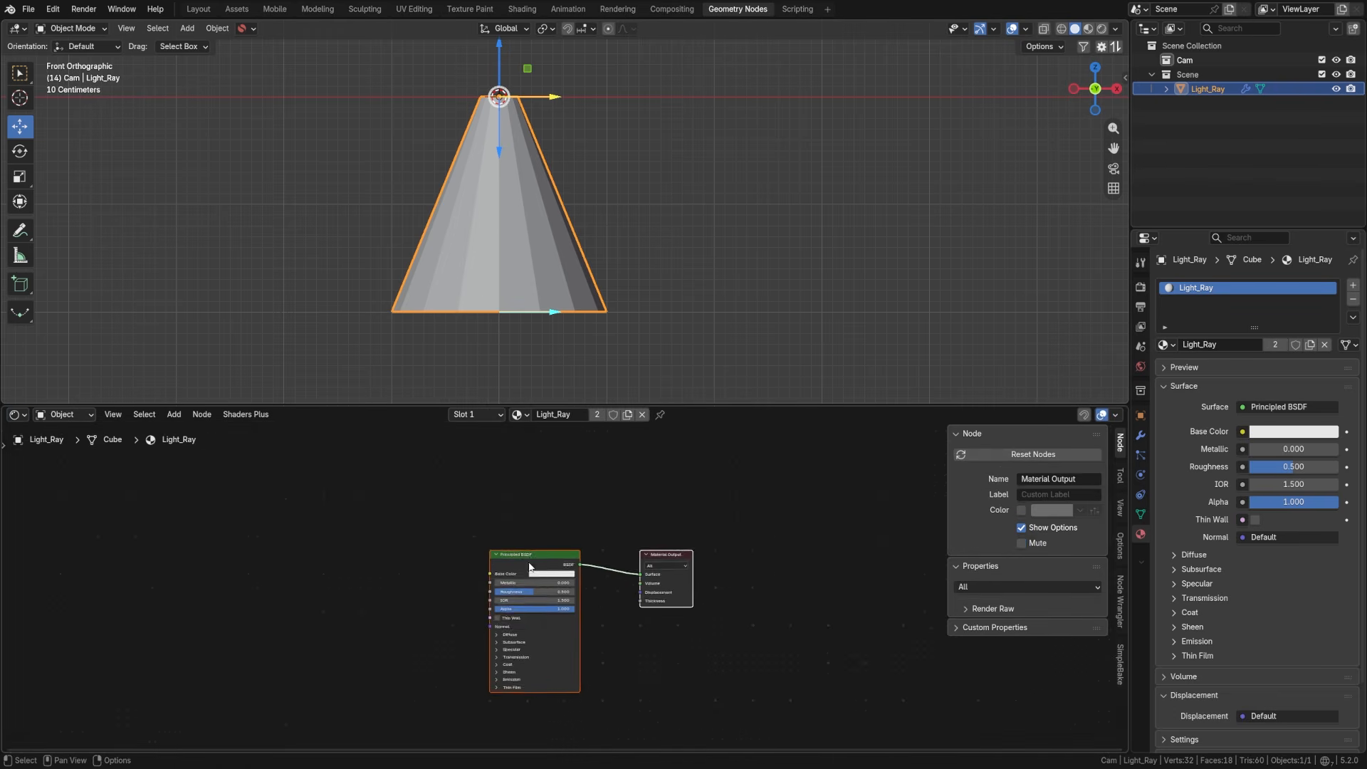
pyautogui.moveTo(529, 568); pyautogui.dragTo(568, 545, button='middle')
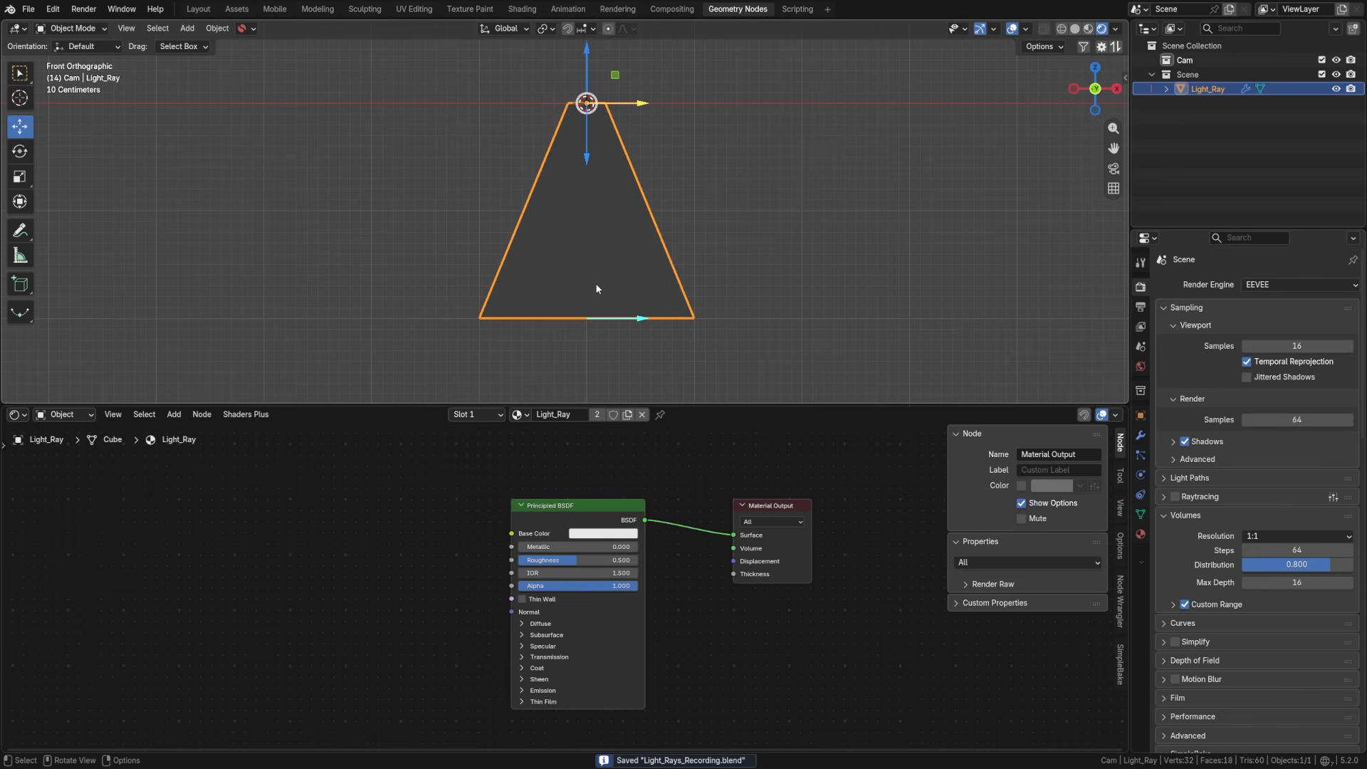
pyautogui.scroll(4, 595, 284)
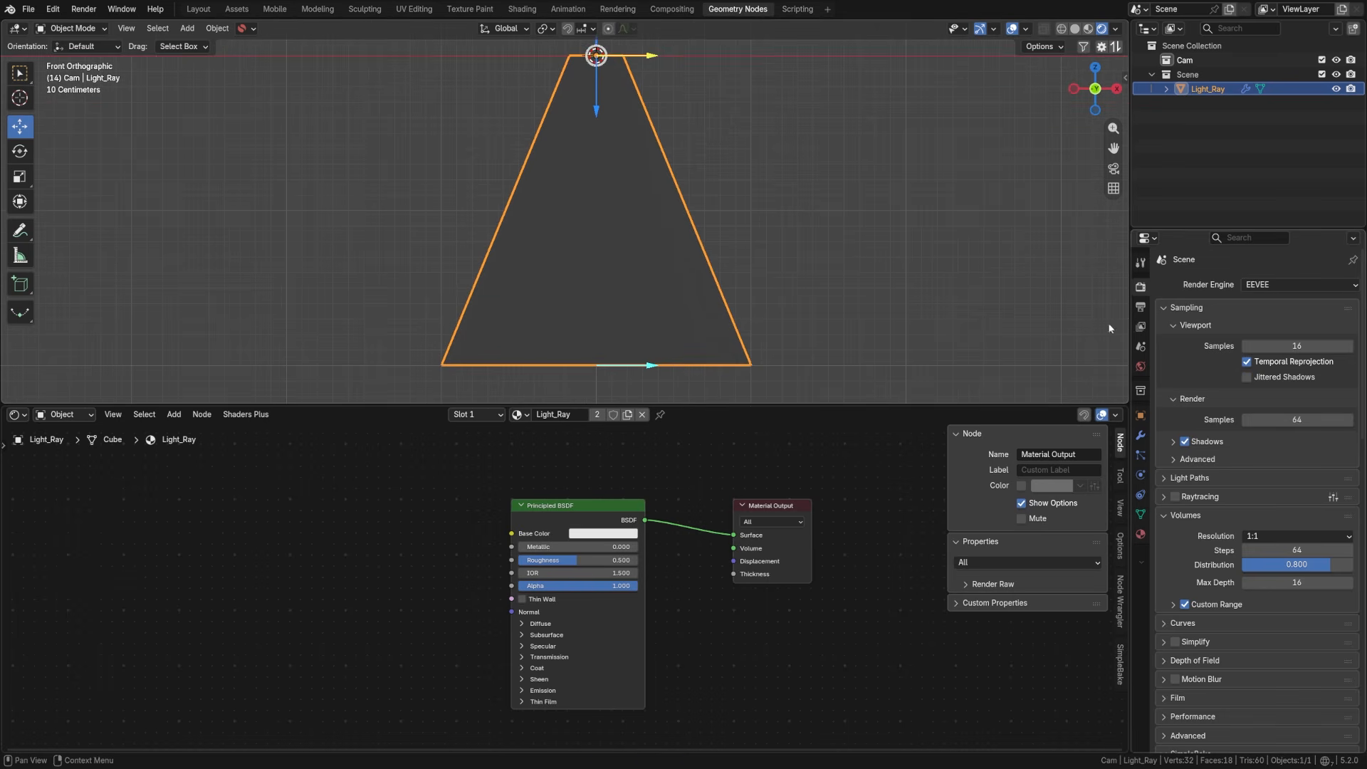
pyautogui.keyDown('shift'); pyautogui.moveTo(705, 322); pyautogui.dragTo(660, 324, button='middle'); pyautogui.keyUp('shift')
# Step: Replace the Principled BSDF with a Principled Volume node connected to the Material Output's Volume input
pyautogui.moveTo(552, 513); pyautogui.dragTo(573, 518)
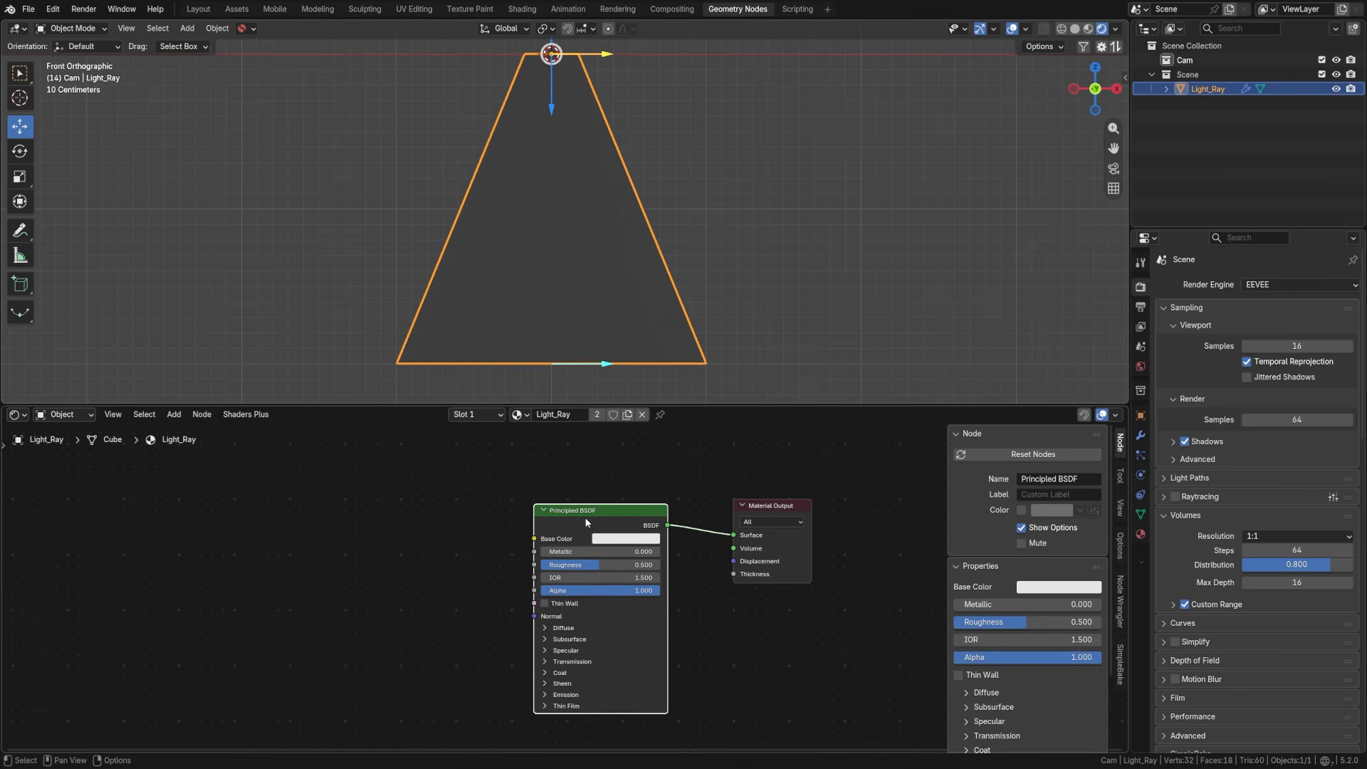
pyautogui.press('Delete')
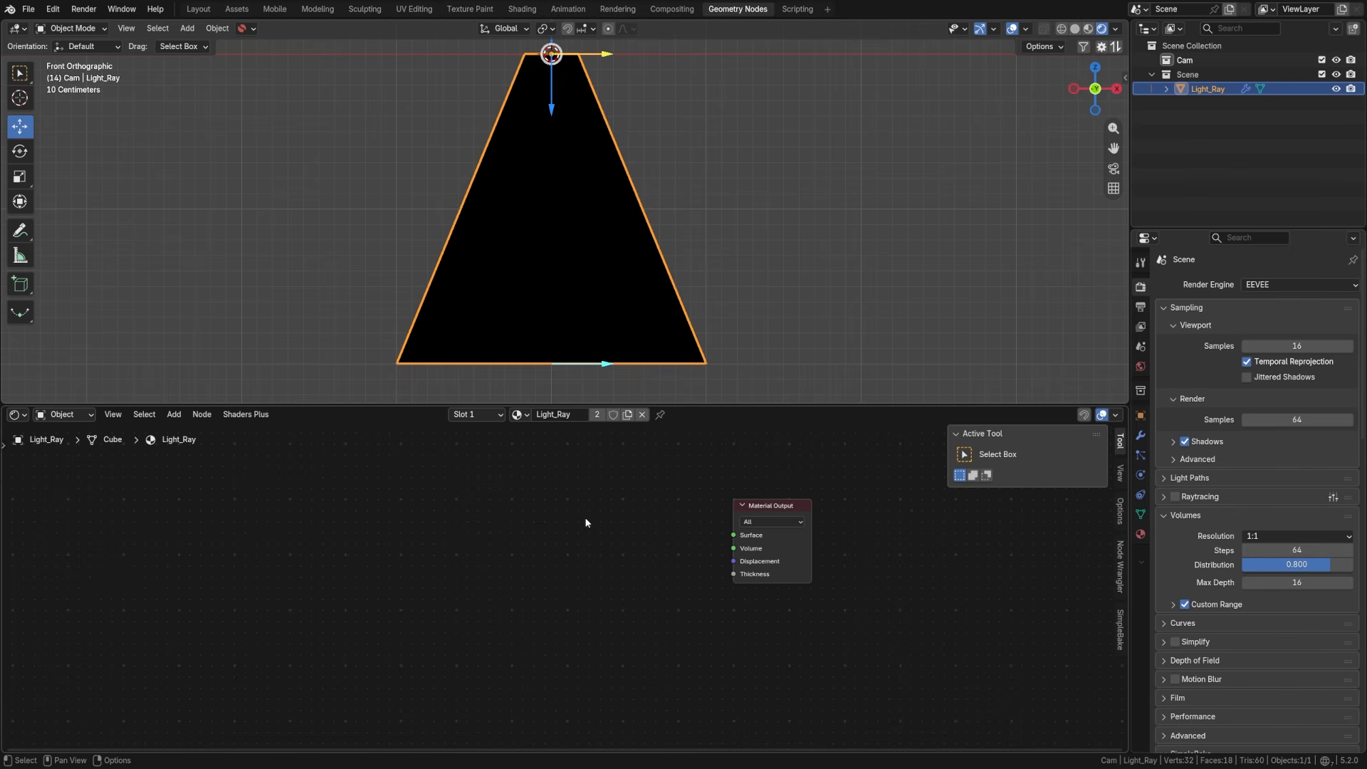
pyautogui.hotkey('shift', 'a')
pyautogui.click(498, 561)
pyautogui.write('prin vol')
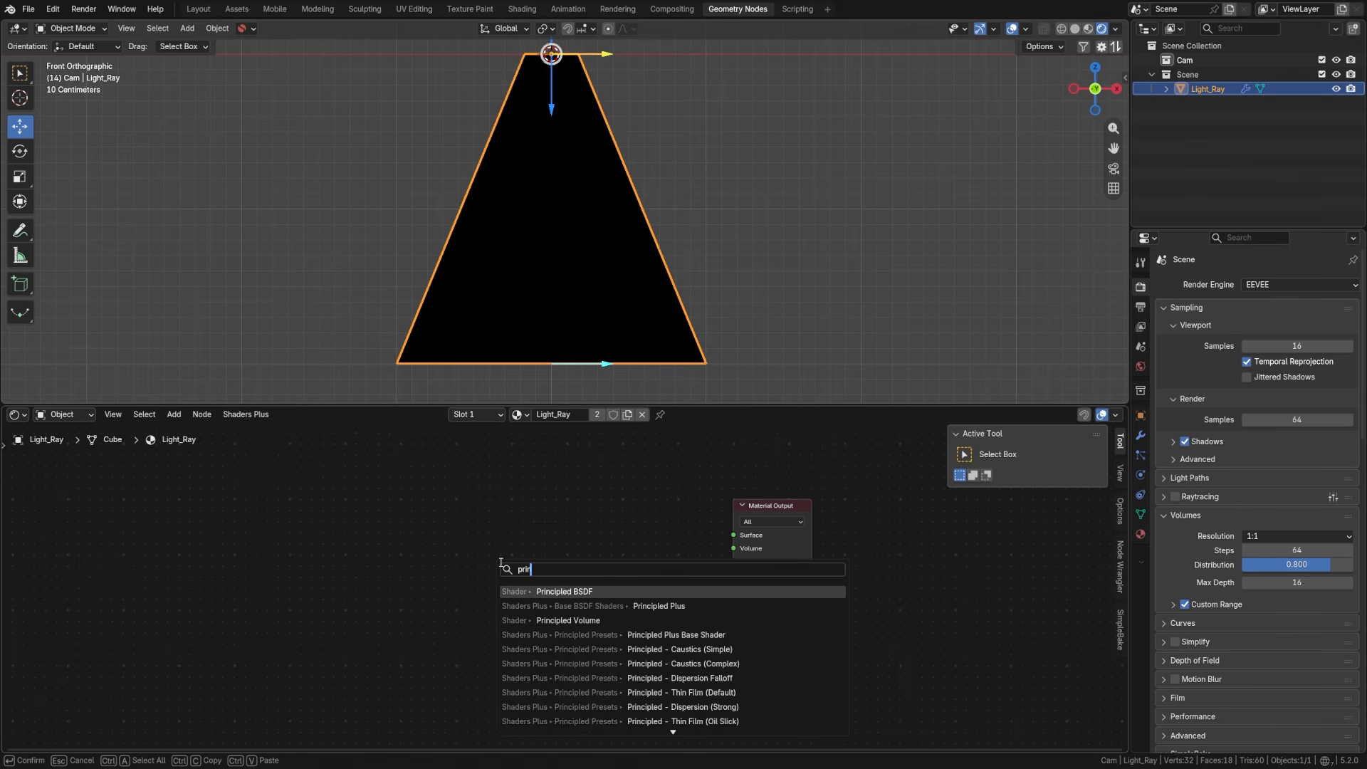
pyautogui.press('Return')
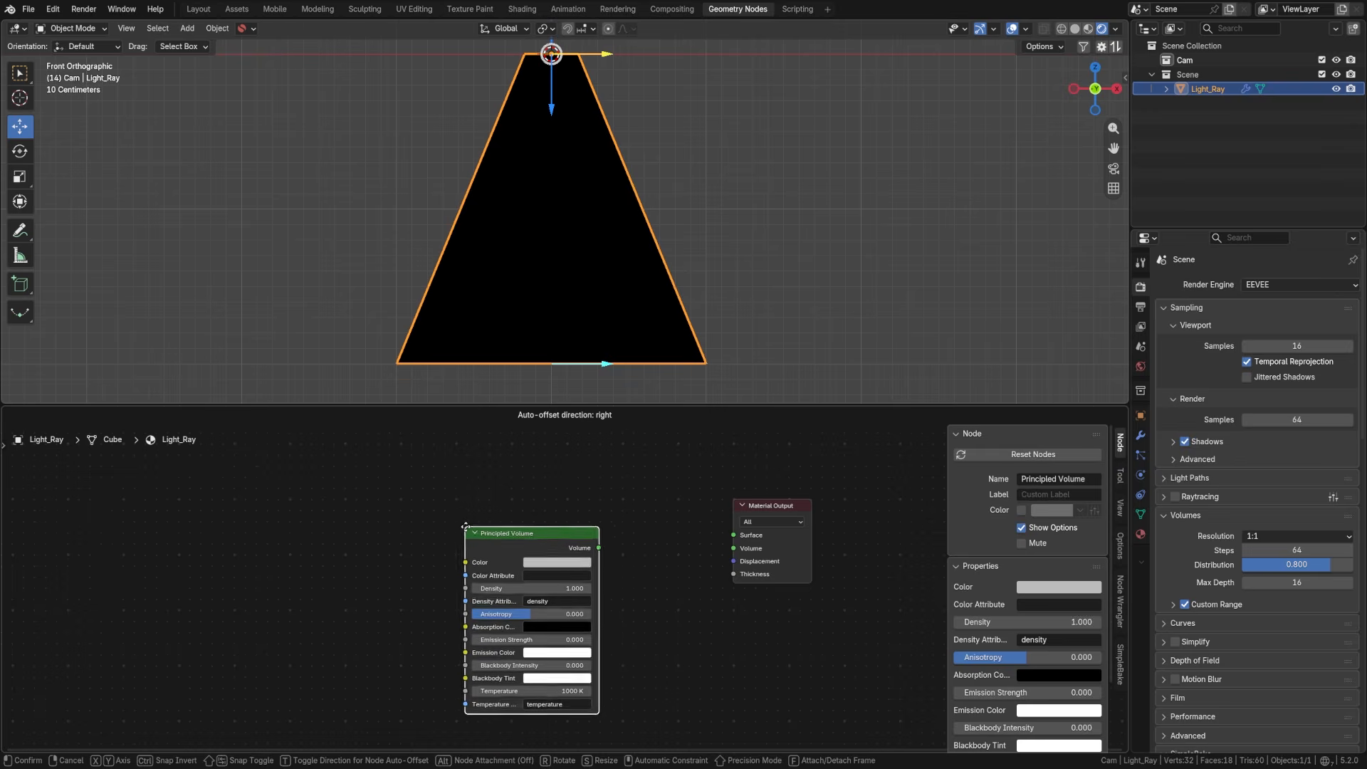
pyautogui.click(469, 520)
pyautogui.moveTo(602, 542); pyautogui.dragTo(733, 548)
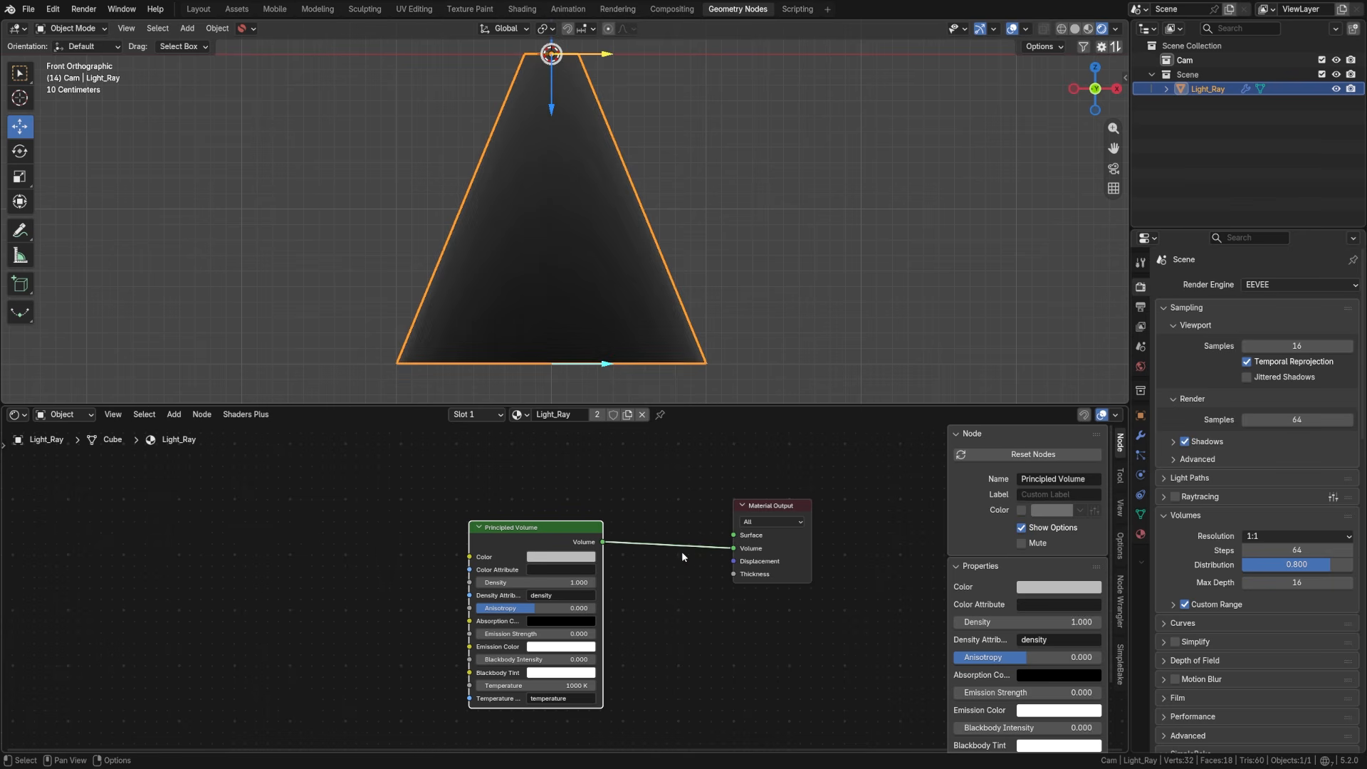
# Step: Disable Scene World in the rendered viewport's lighting, keeping Scene Lights enabled, and reselect the light ray
pyautogui.click(556, 367)
pyautogui.click(1116, 29)
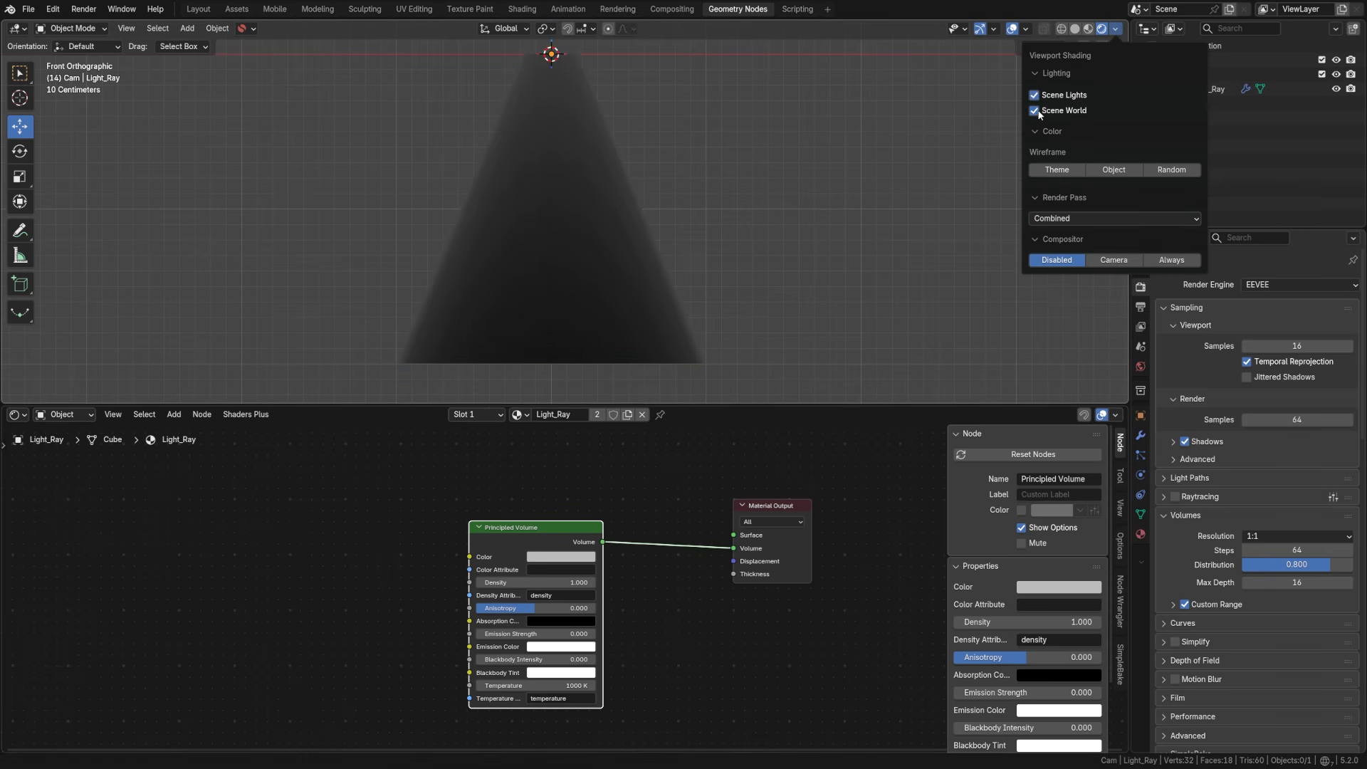
pyautogui.click(1034, 111)
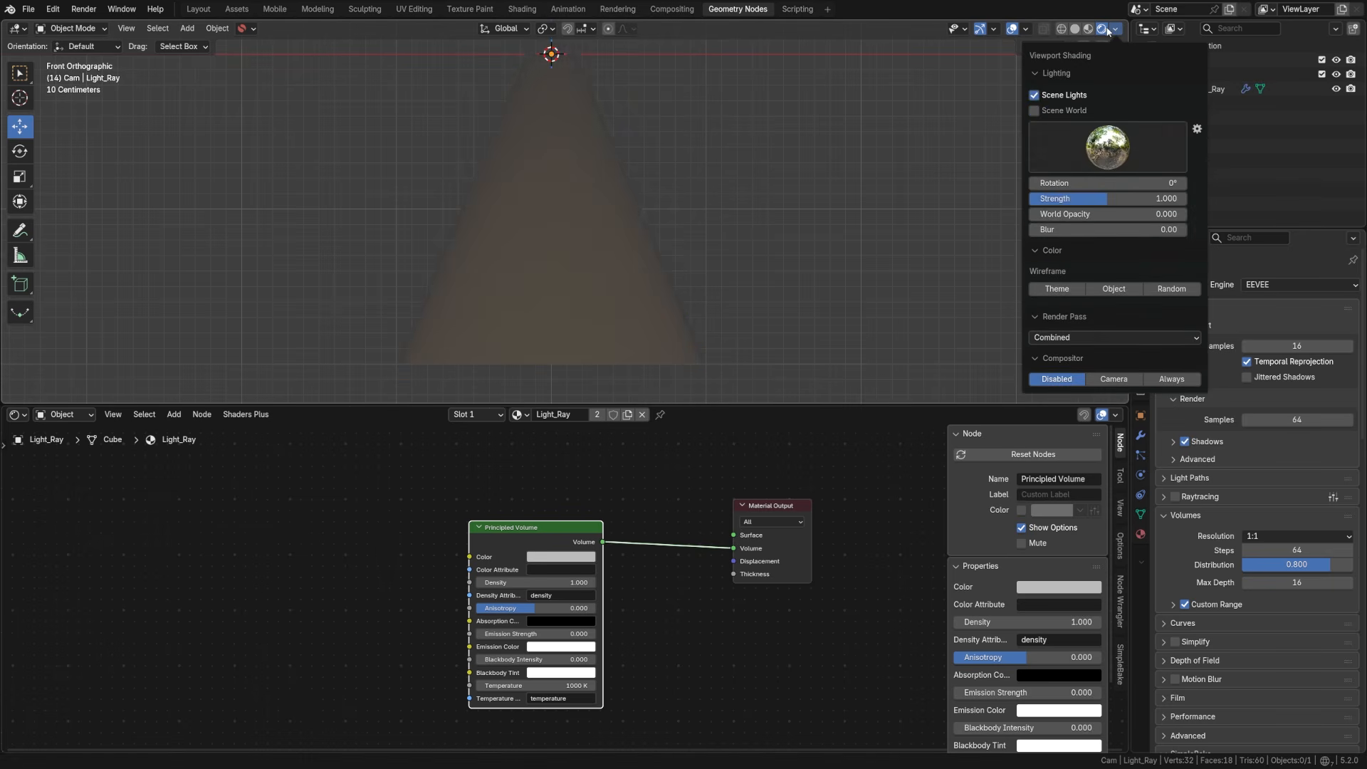
pyautogui.keyDown('shift'); pyautogui.moveTo(653, 250); pyautogui.dragTo(699, 250, button='middle'); pyautogui.keyUp('shift')
pyautogui.scroll(-1, 699, 249)
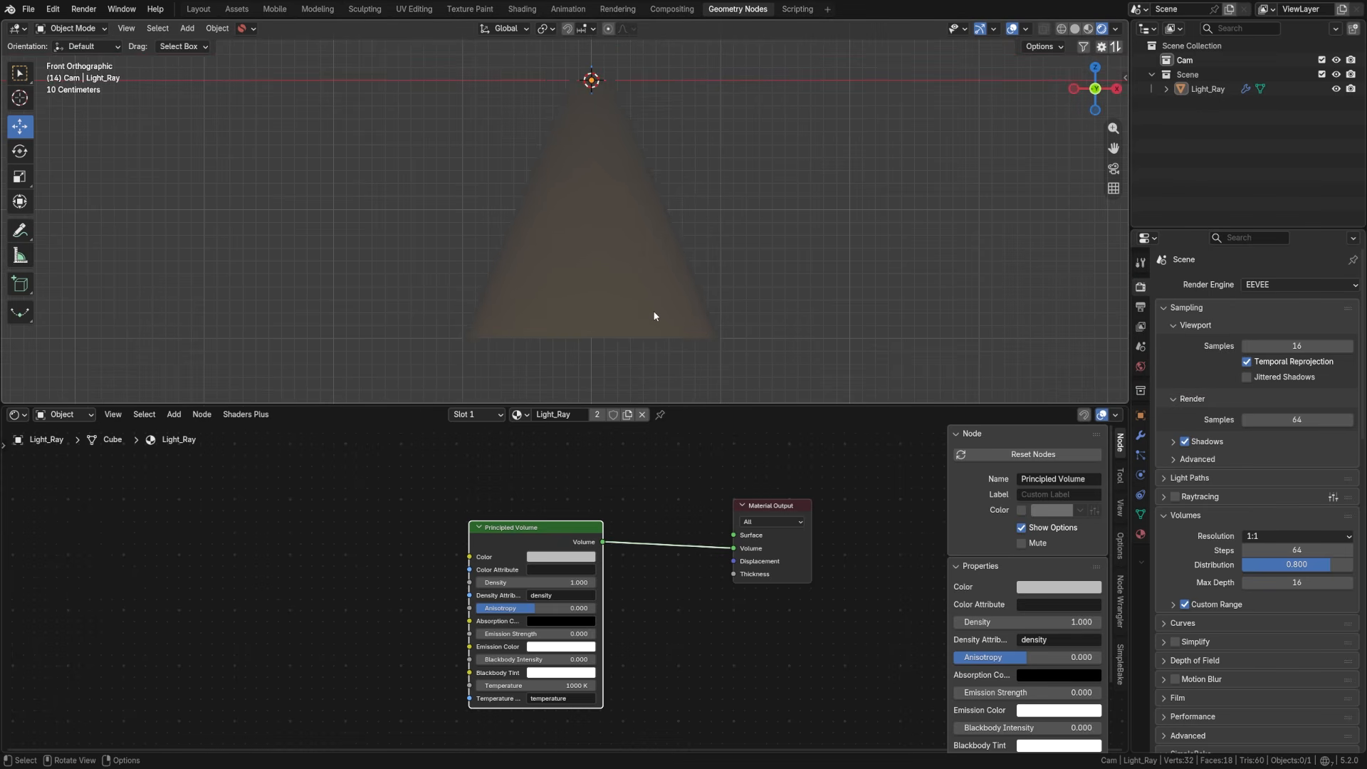
pyautogui.click(609, 277)
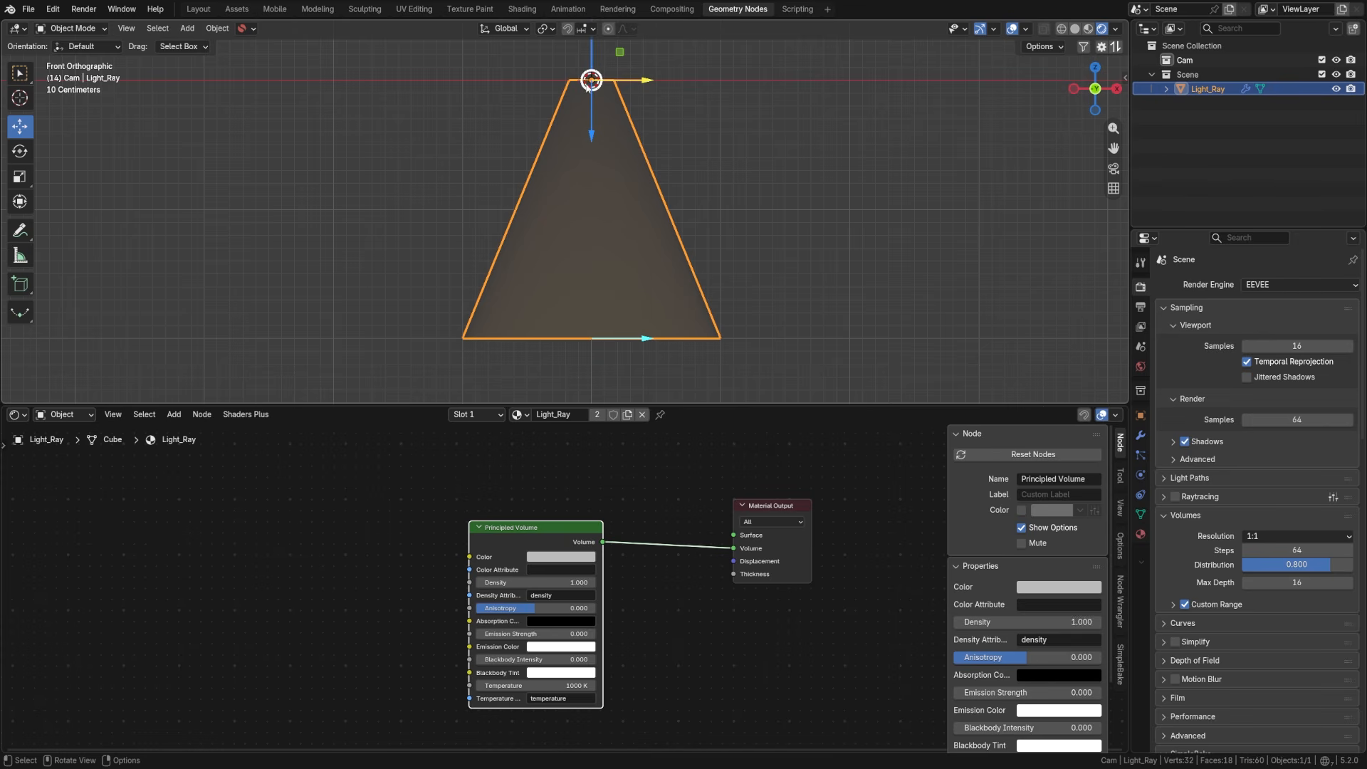
# Step: Inspect the volumetric cone from below, move the Principled Volume node closer to Material Output, and restore the front view
pyautogui.moveTo(592, 80); pyautogui.dragTo(473, 189, button='middle')
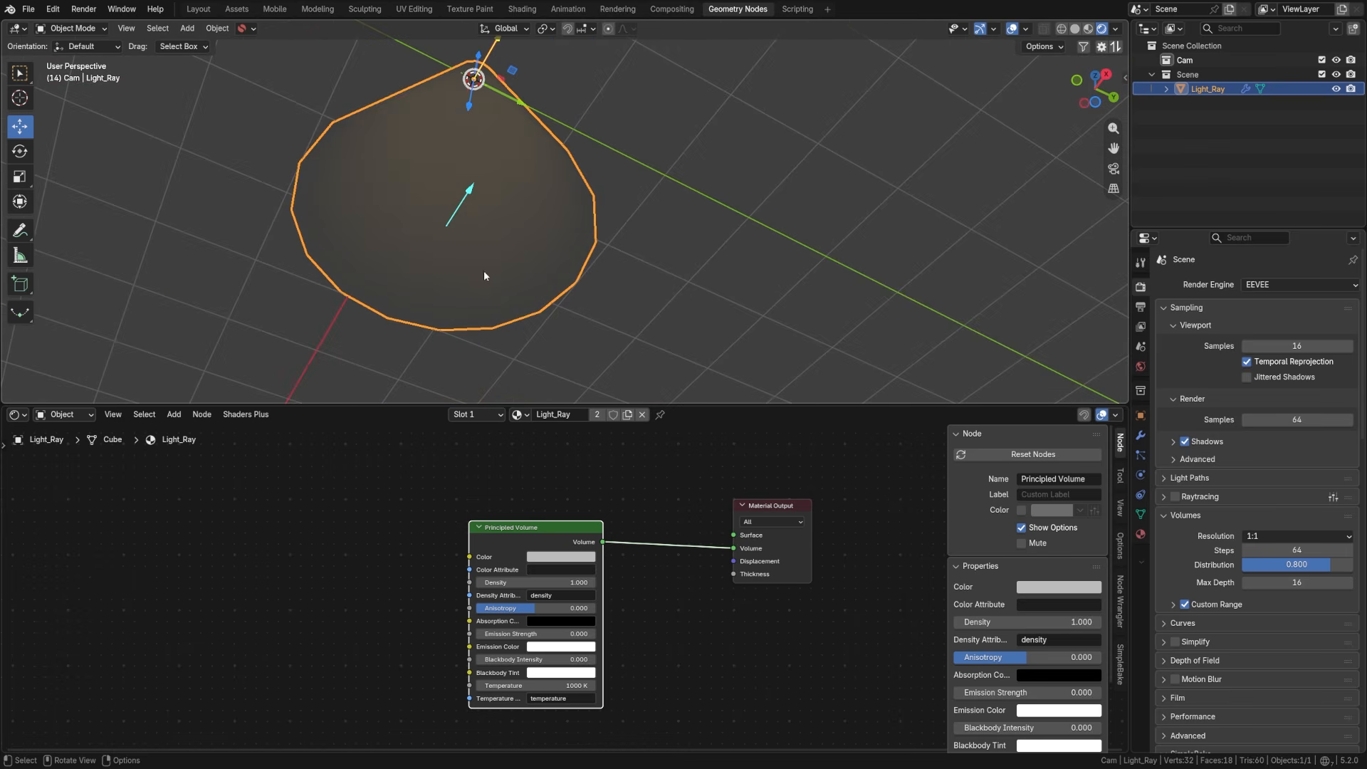
pyautogui.moveTo(447, 258); pyautogui.dragTo(467, 194, button='middle')
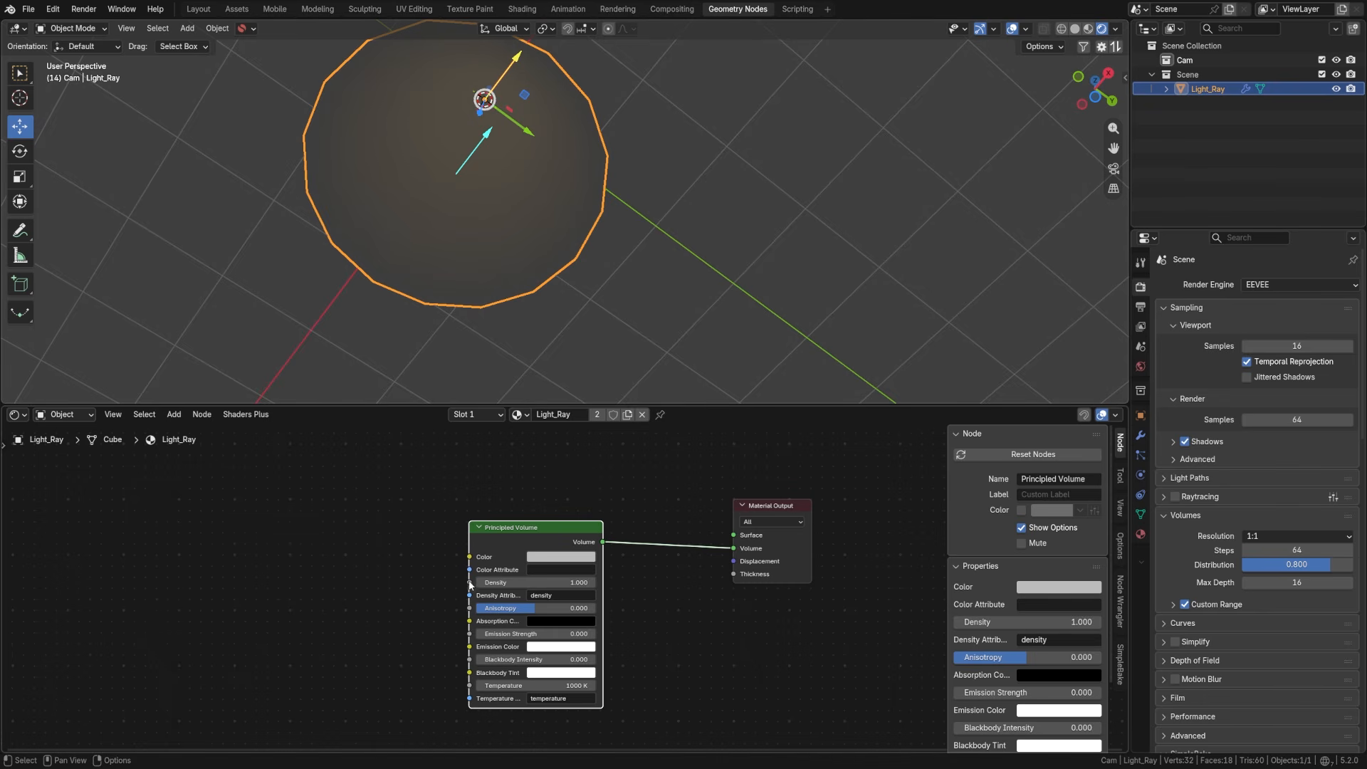
pyautogui.moveTo(498, 562); pyautogui.dragTo(568, 561)
pyautogui.moveTo(590, 235); pyautogui.dragTo(635, 290, button='middle')
pyautogui.press('KP_1')
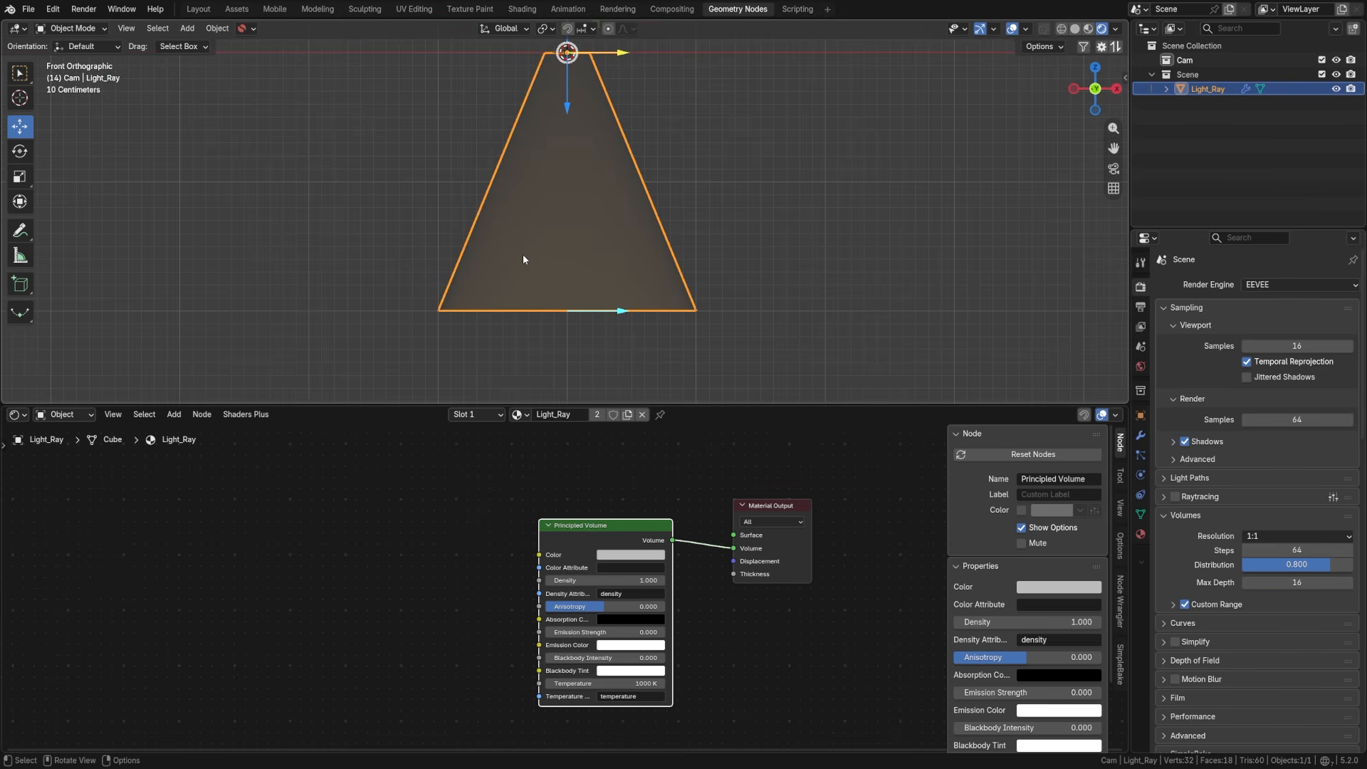
pyautogui.keyDown('shift'); pyautogui.moveTo(525, 253); pyautogui.dragTo(505, 296, button='middle'); pyautogui.keyUp('shift')
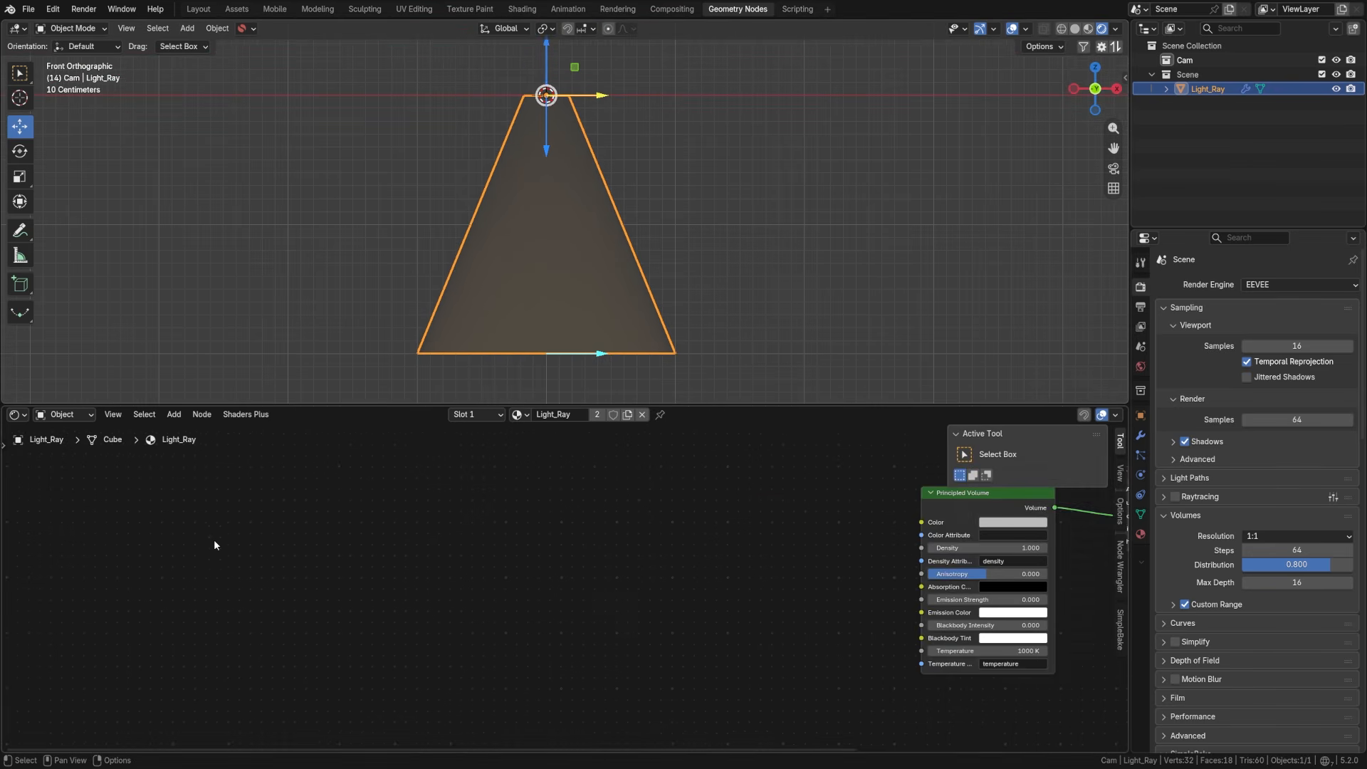
# Step: Add a Texture Coordinate node and feed its Generated output into a new Separate XYZ node
pyautogui.moveTo(199, 548); pyautogui.dragTo(242, 550, button='middle')
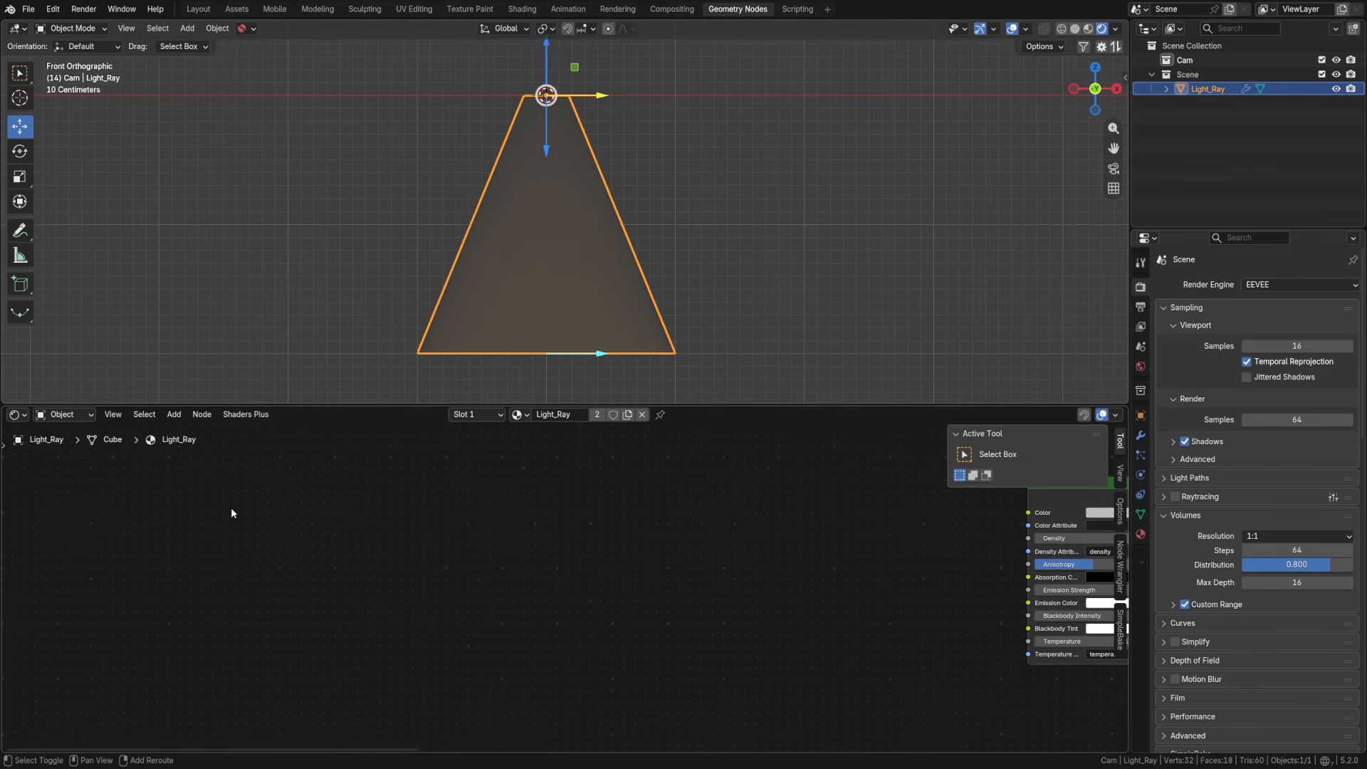
pyautogui.hotkey('shift', 'a')
pyautogui.click(230, 506)
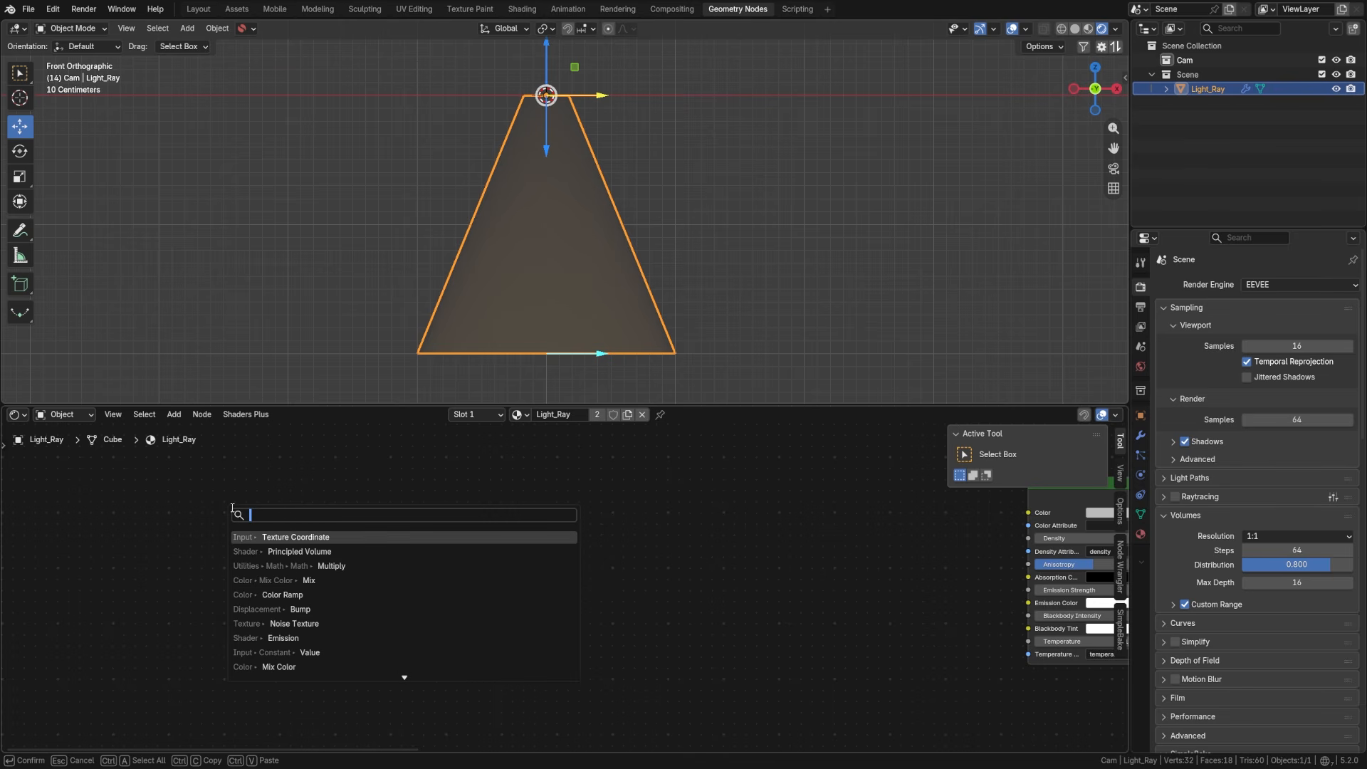
pyautogui.press('Return')
pyautogui.click(116, 502)
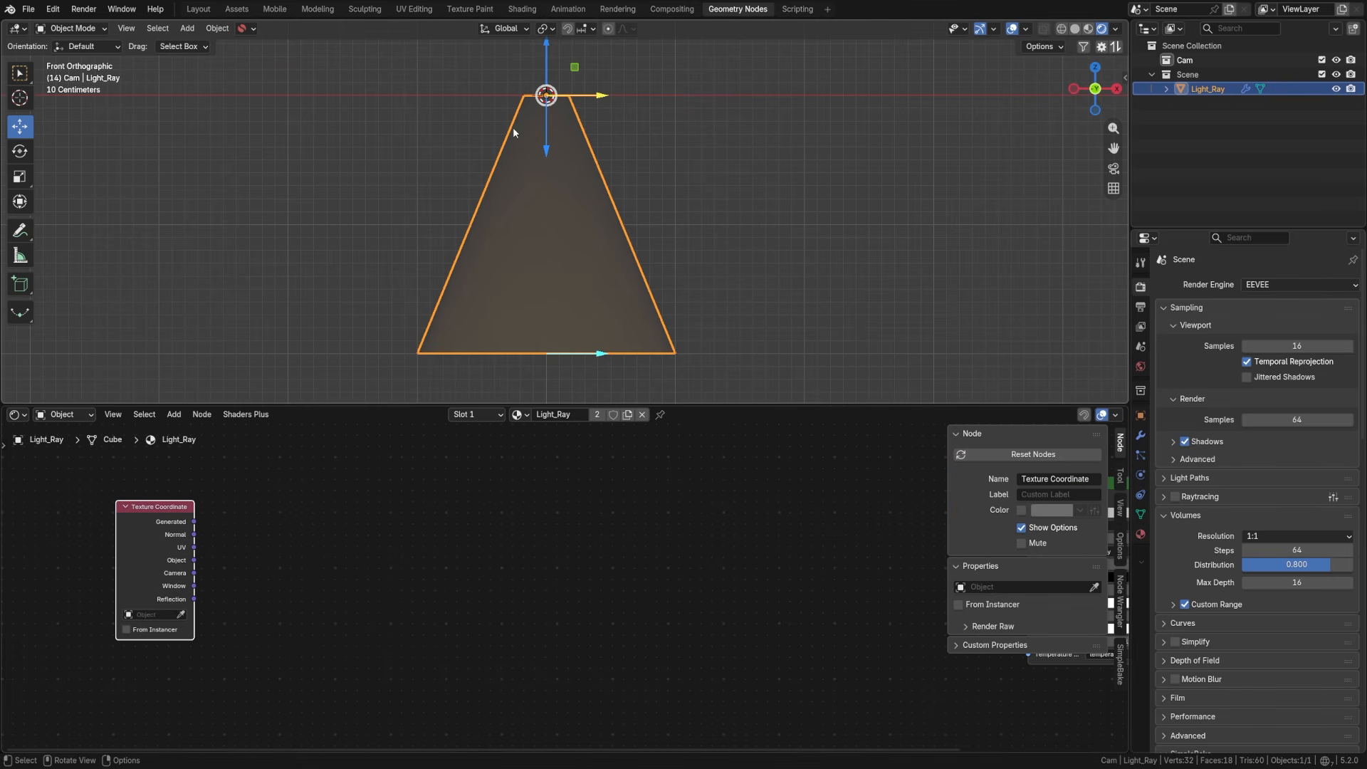
pyautogui.moveTo(194, 522); pyautogui.dragTo(317, 553)
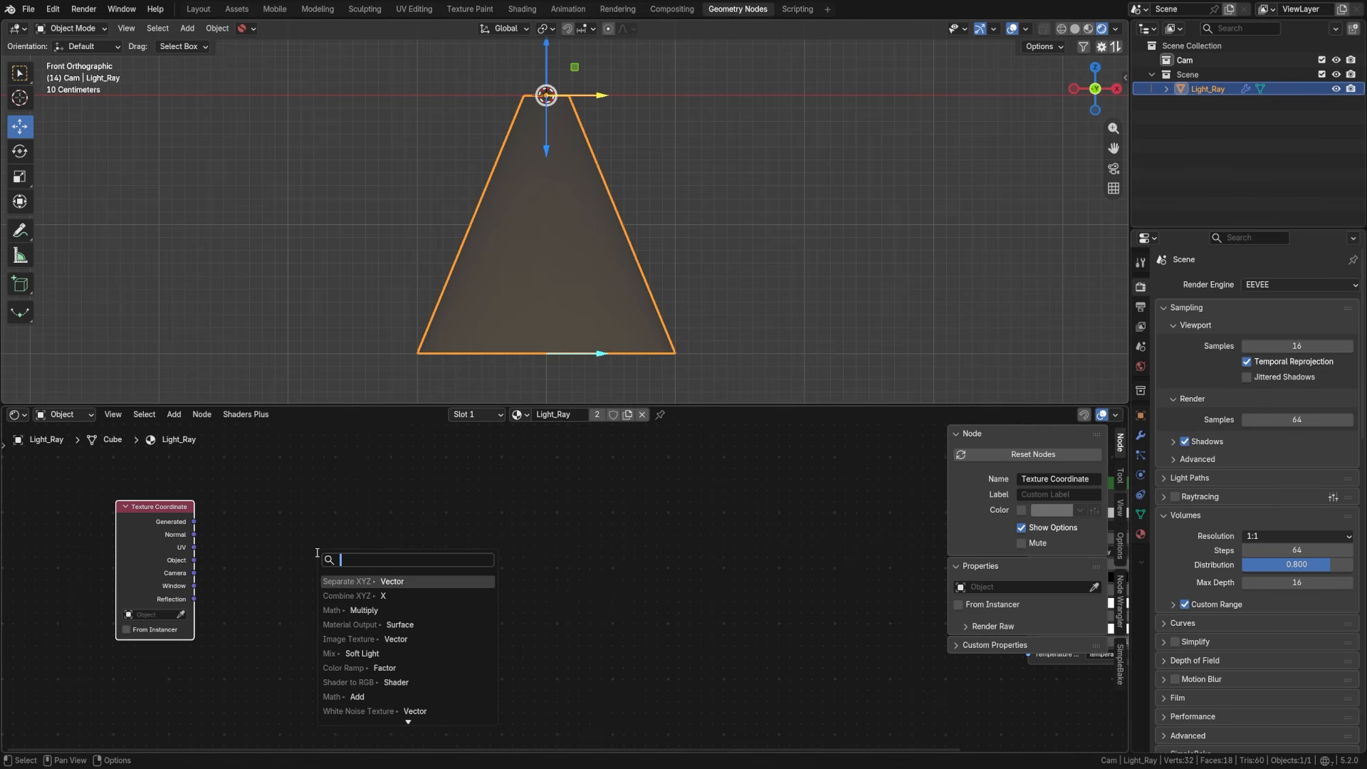
pyautogui.press('Return')
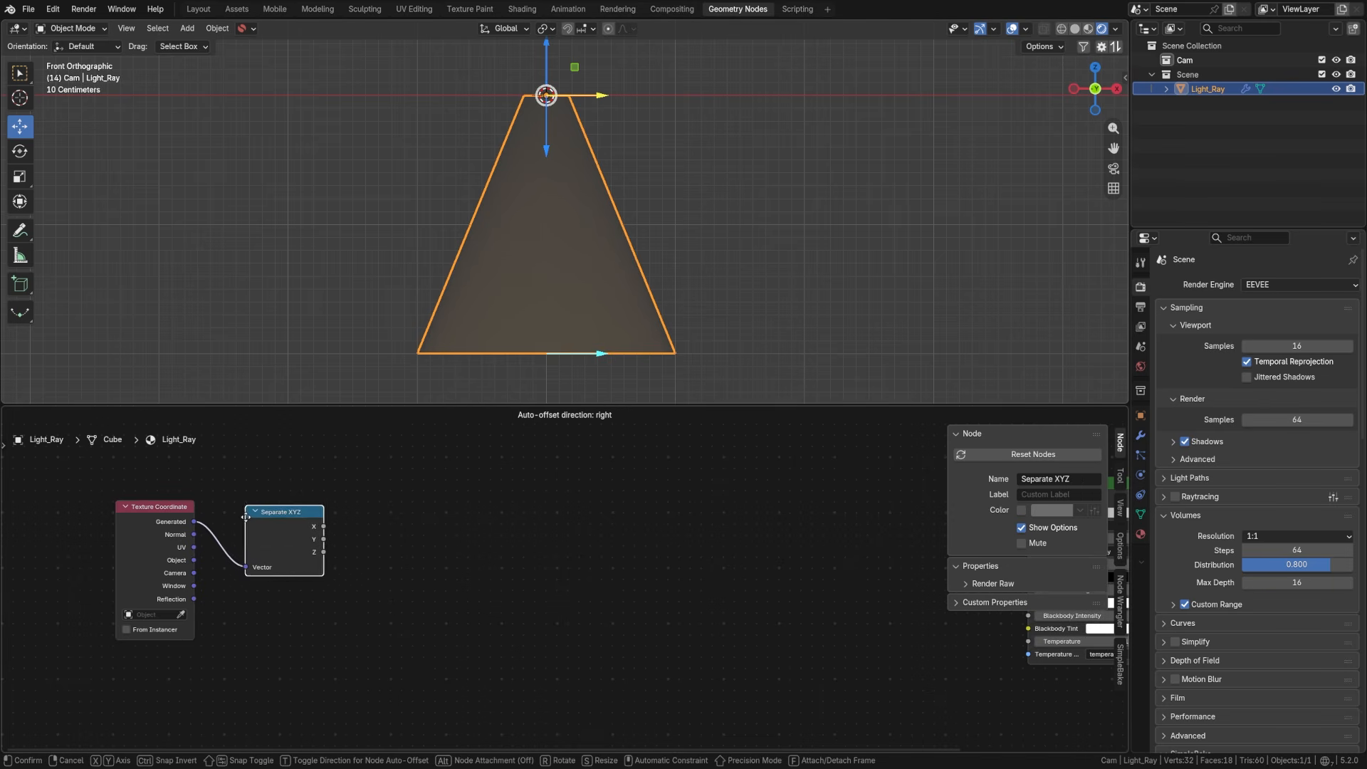
pyautogui.click(241, 512)
# Step: Arrange the Texture Coordinate and Separate XYZ nodes side by side and shift both farther from the Principled Volume
pyautogui.moveTo(166, 512); pyautogui.dragTo(171, 525)
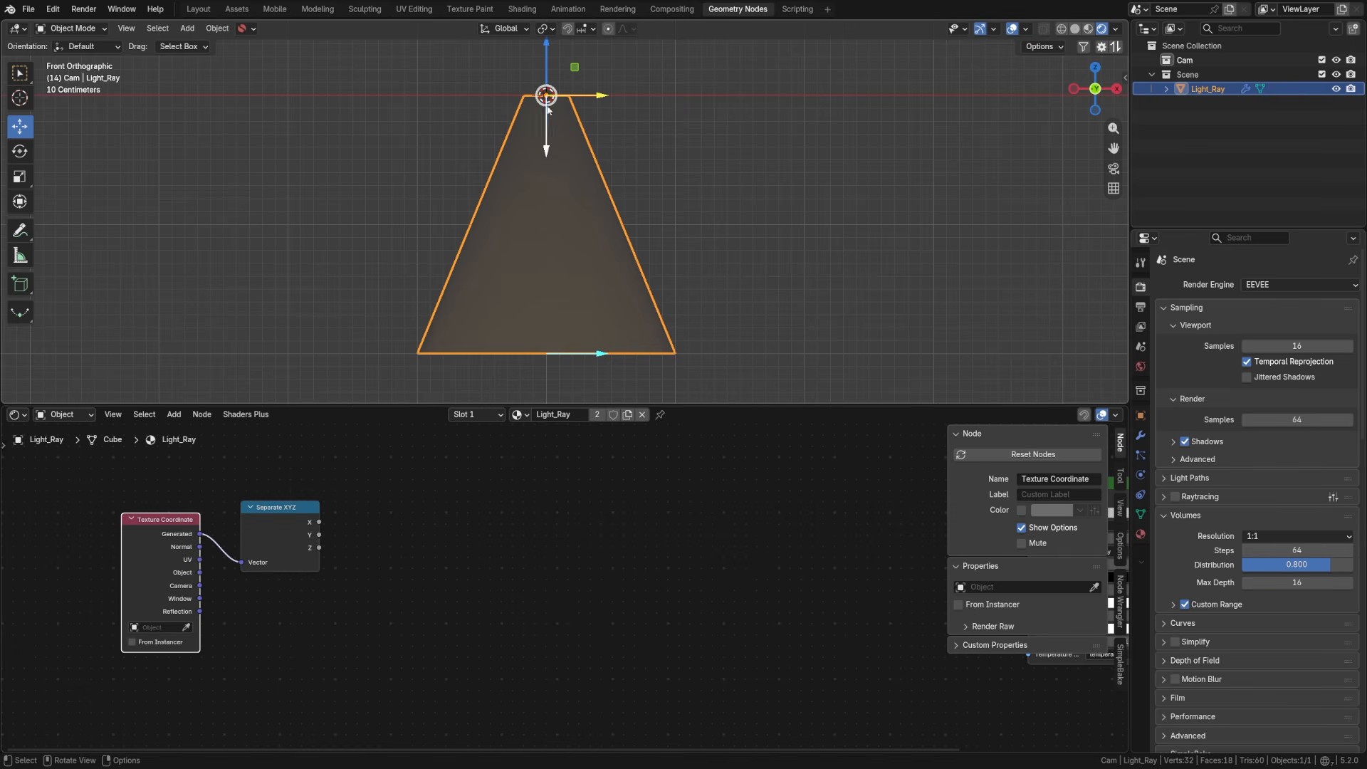
pyautogui.moveTo(267, 520); pyautogui.dragTo(271, 531)
pyautogui.moveTo(291, 536); pyautogui.dragTo(285, 534)
pyautogui.moveTo(168, 522); pyautogui.dragTo(168, 532)
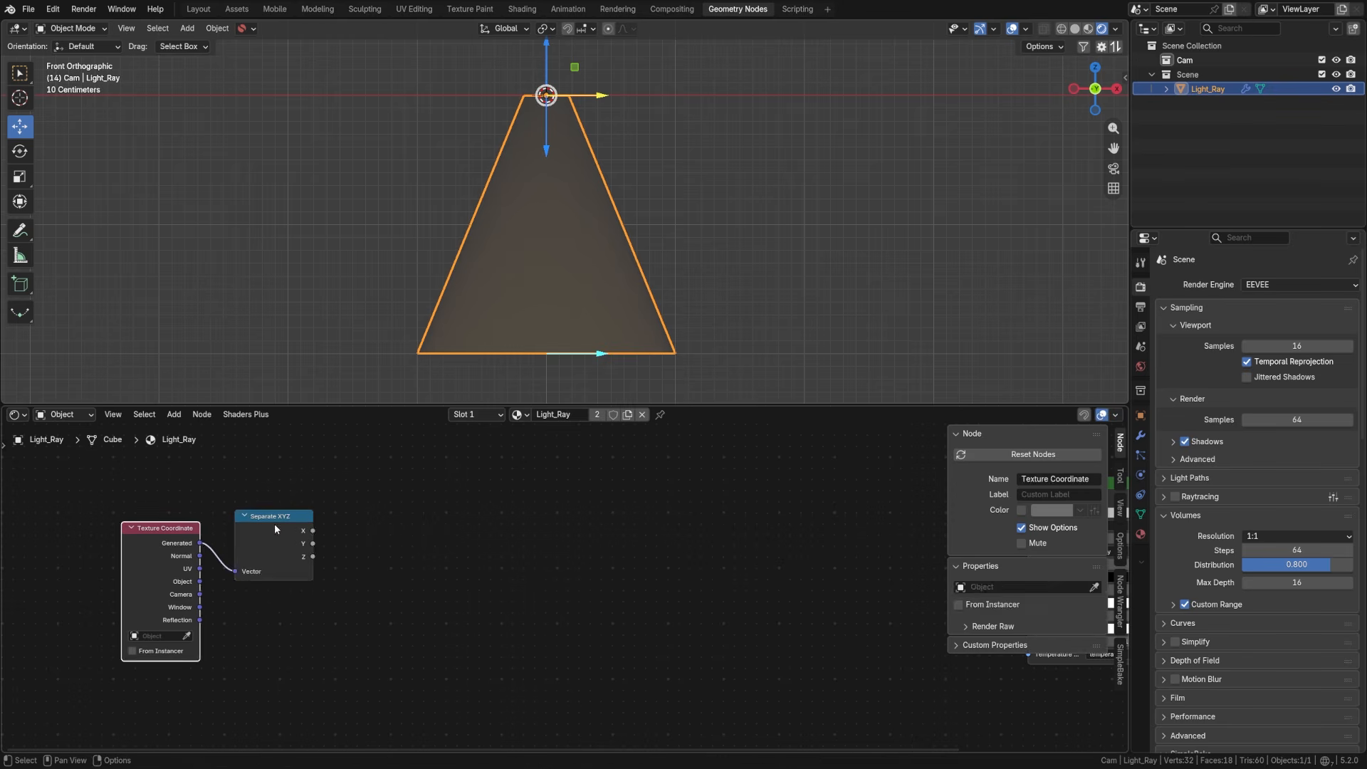
pyautogui.moveTo(277, 526); pyautogui.dragTo(267, 523)
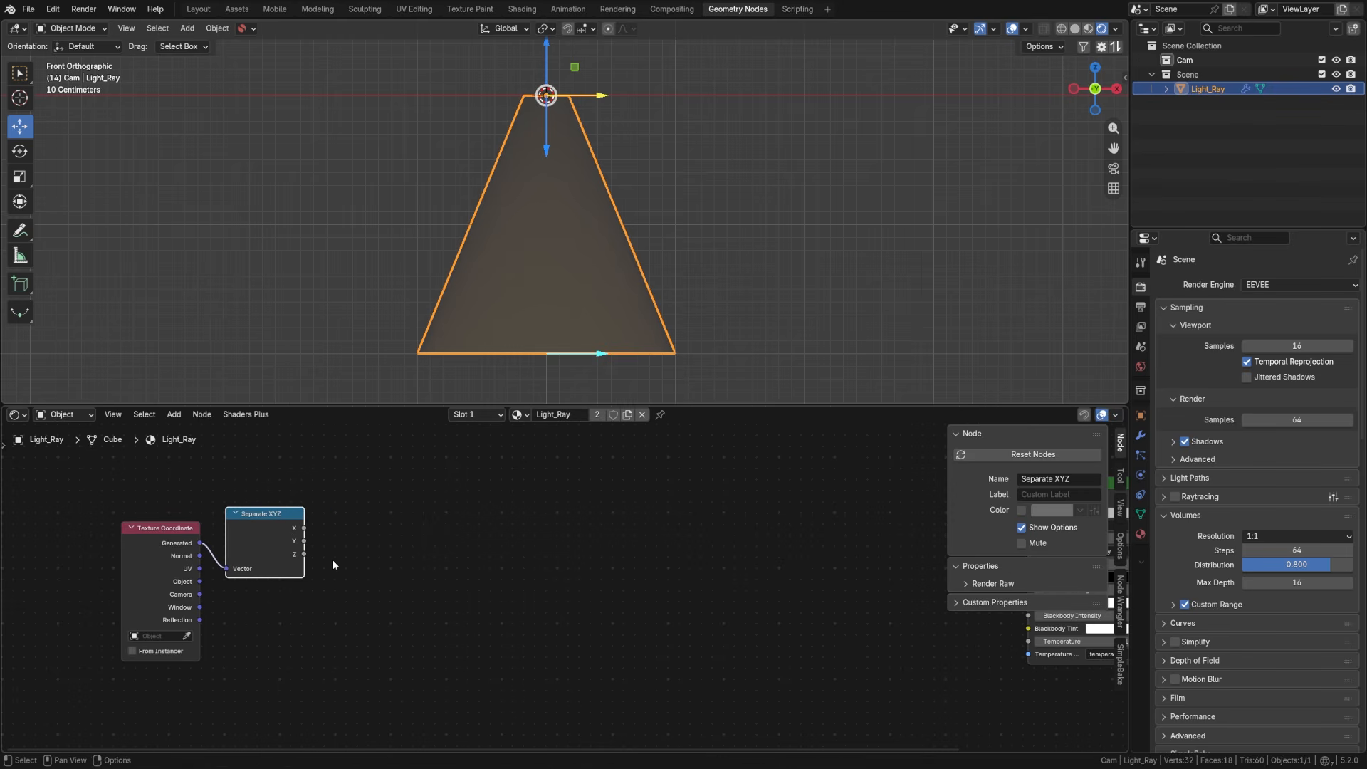
pyautogui.moveTo(381, 563)
pyautogui.mouseDown(button='middle')
pyautogui.moveTo(270, 602)
pyautogui.moveTo(377, 589)
pyautogui.mouseUp(button='middle')
pyautogui.moveTo(178, 525); pyautogui.dragTo(294, 582)
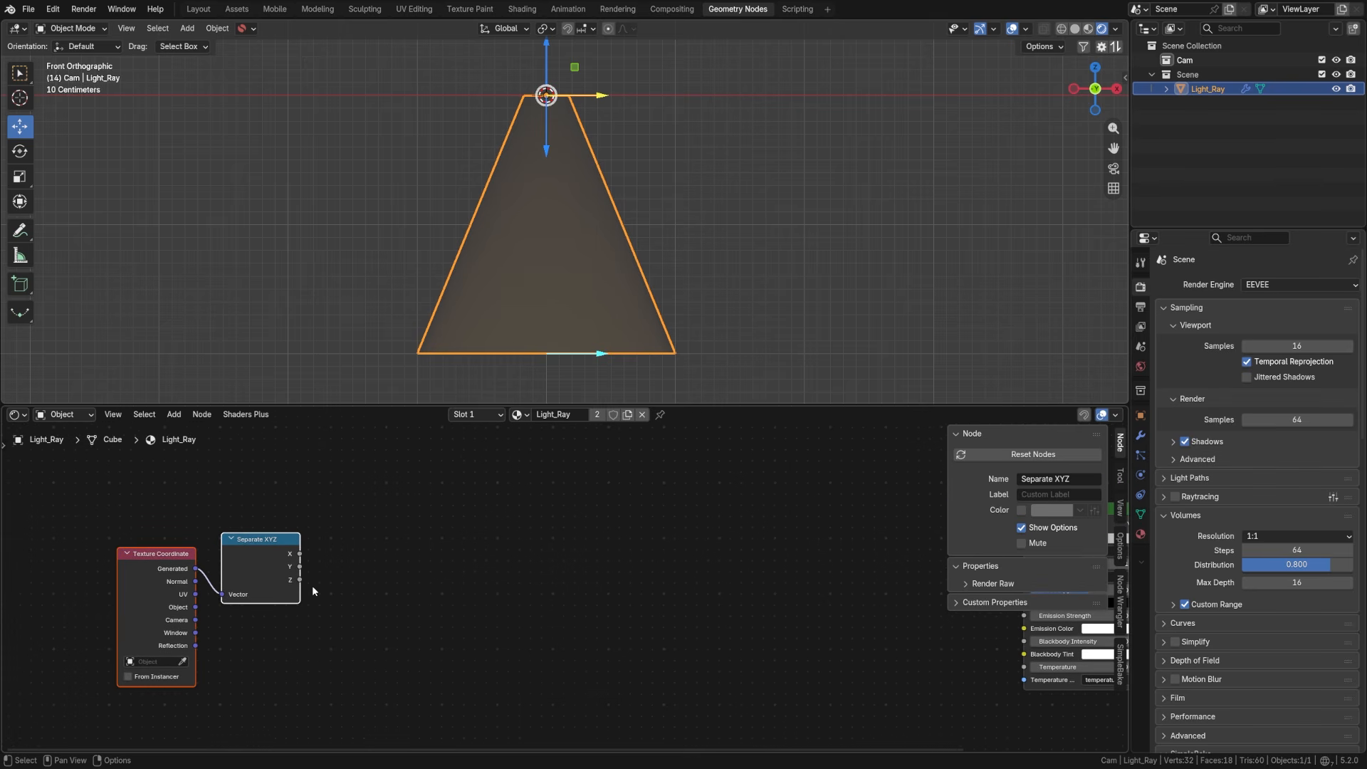
pyautogui.press('g')
pyautogui.click(251, 584)
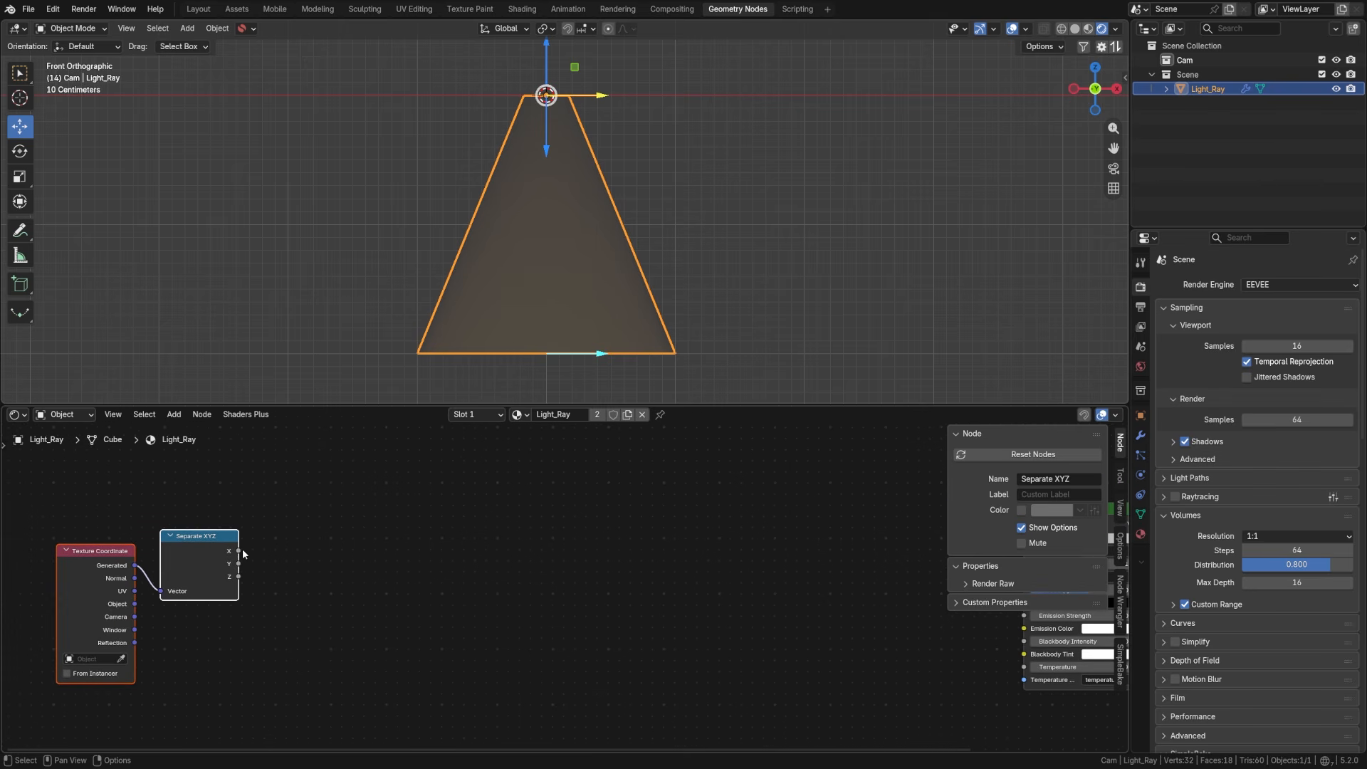
# Step: Connect the Separate XYZ's X output to a new Math node set to Subtract, placed above and beyond it
pyautogui.moveTo(238, 552); pyautogui.dragTo(322, 477)
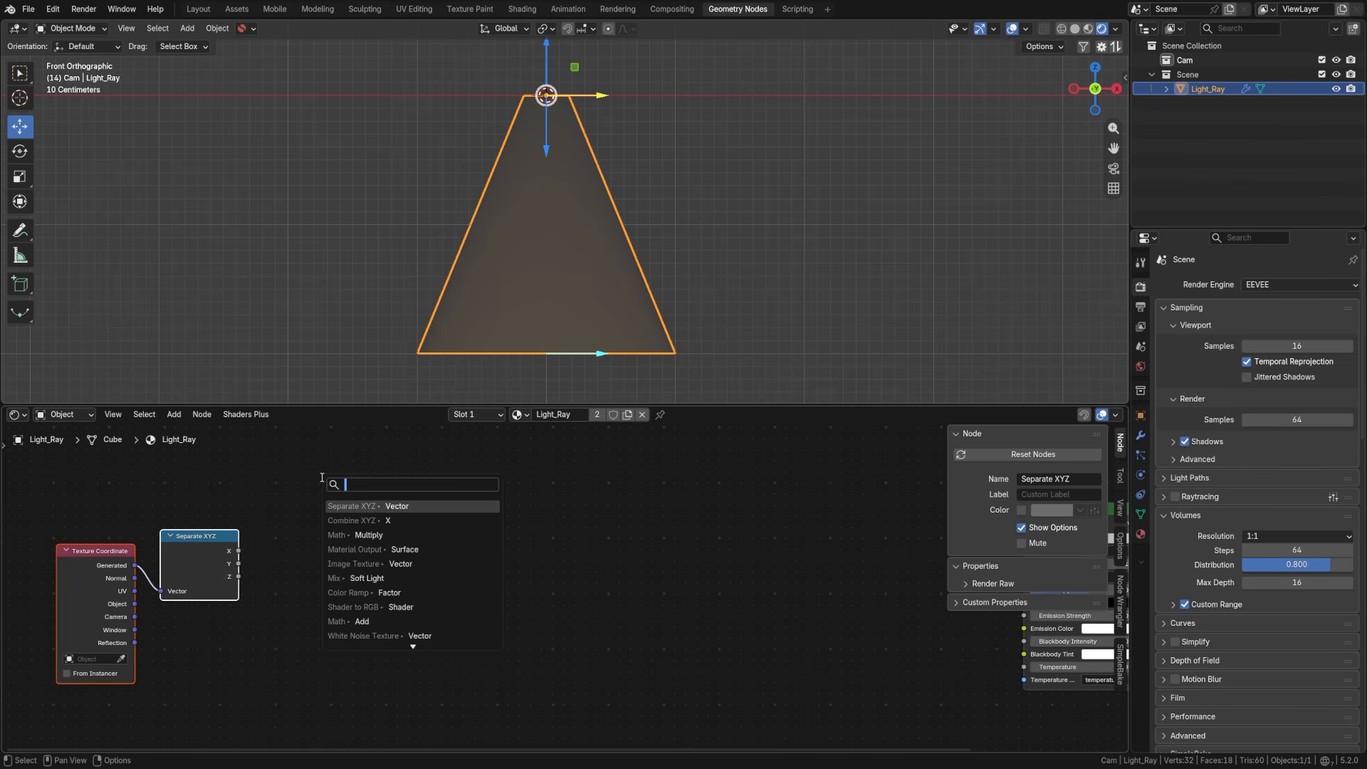
pyautogui.write('subs')
pyautogui.press('BackSpace')
pyautogui.write('t')
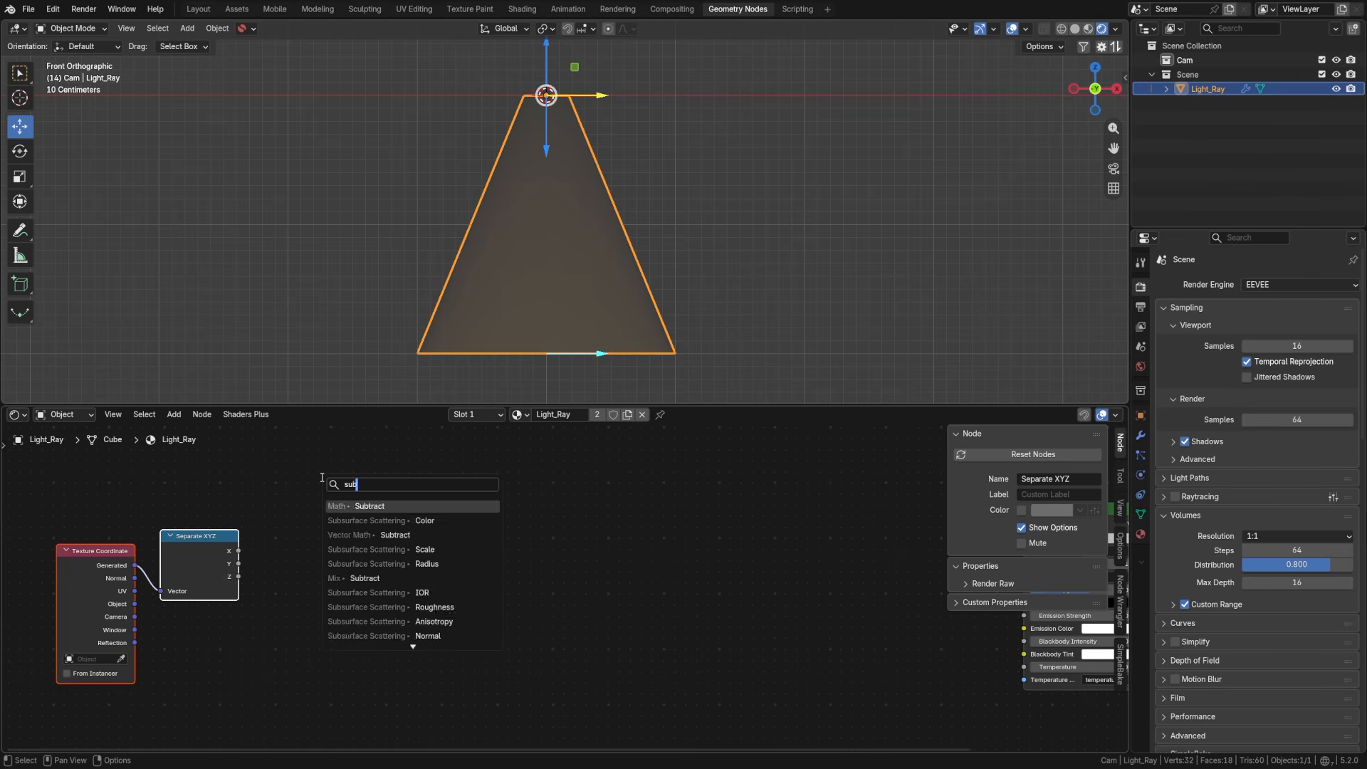
pyautogui.press('Return')
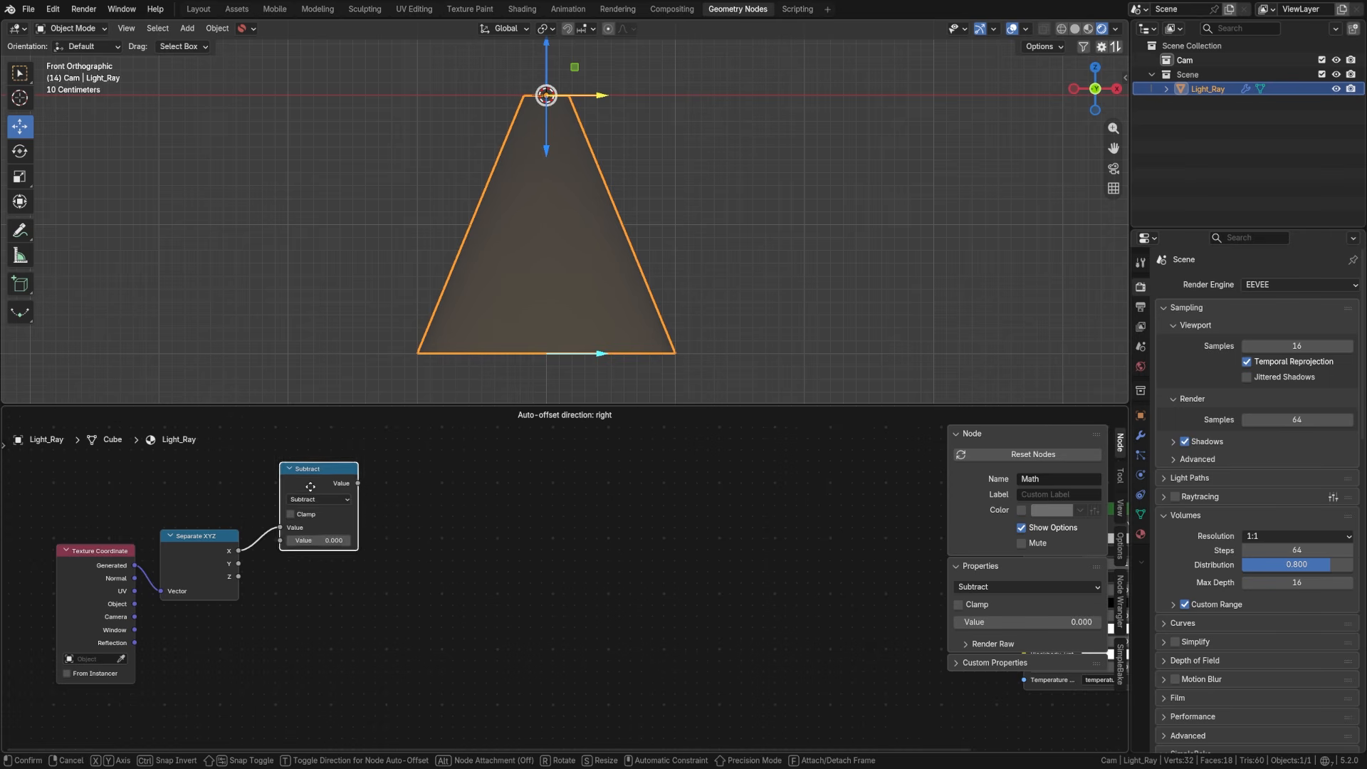
pyautogui.click(317, 484)
pyautogui.click(212, 544)
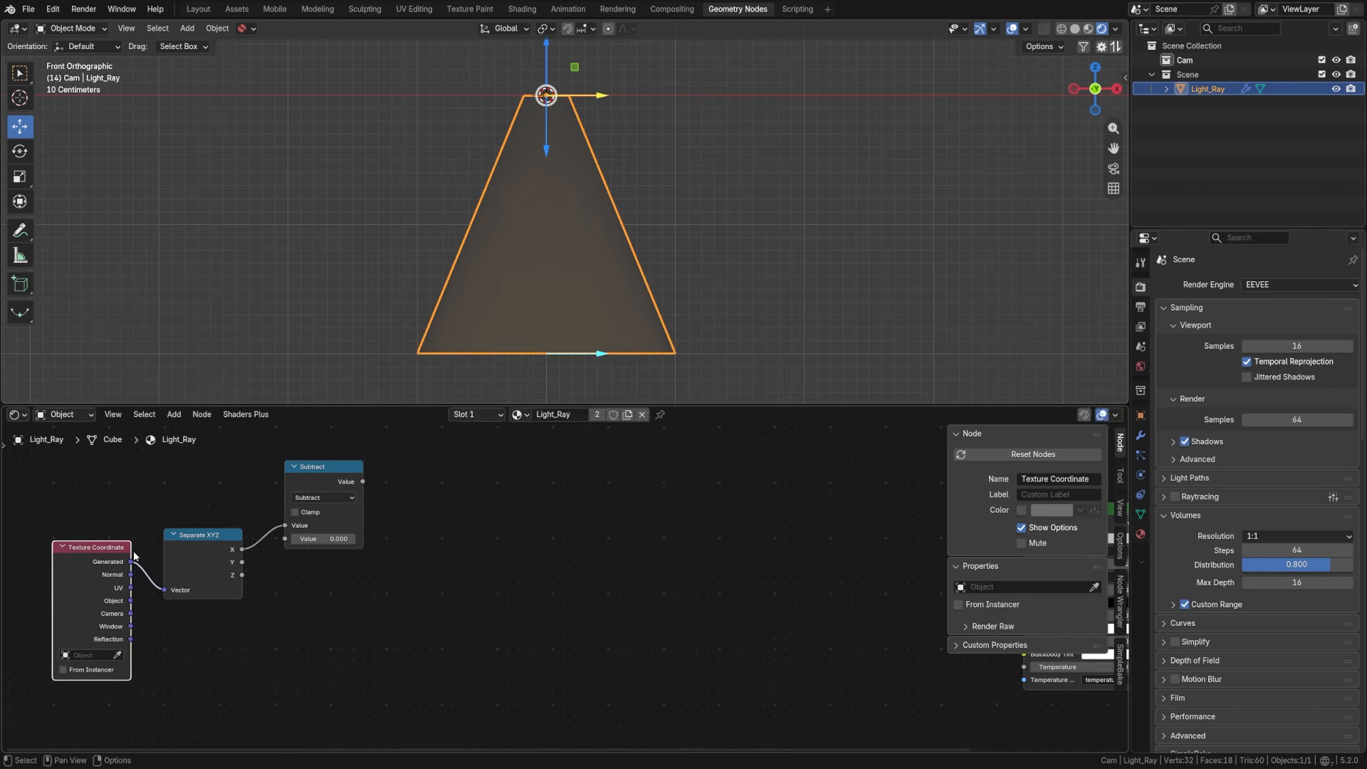
# Step: Set the second value of the Subtract node fed by the X coordinate to 0.5
pyautogui.click(317, 470)
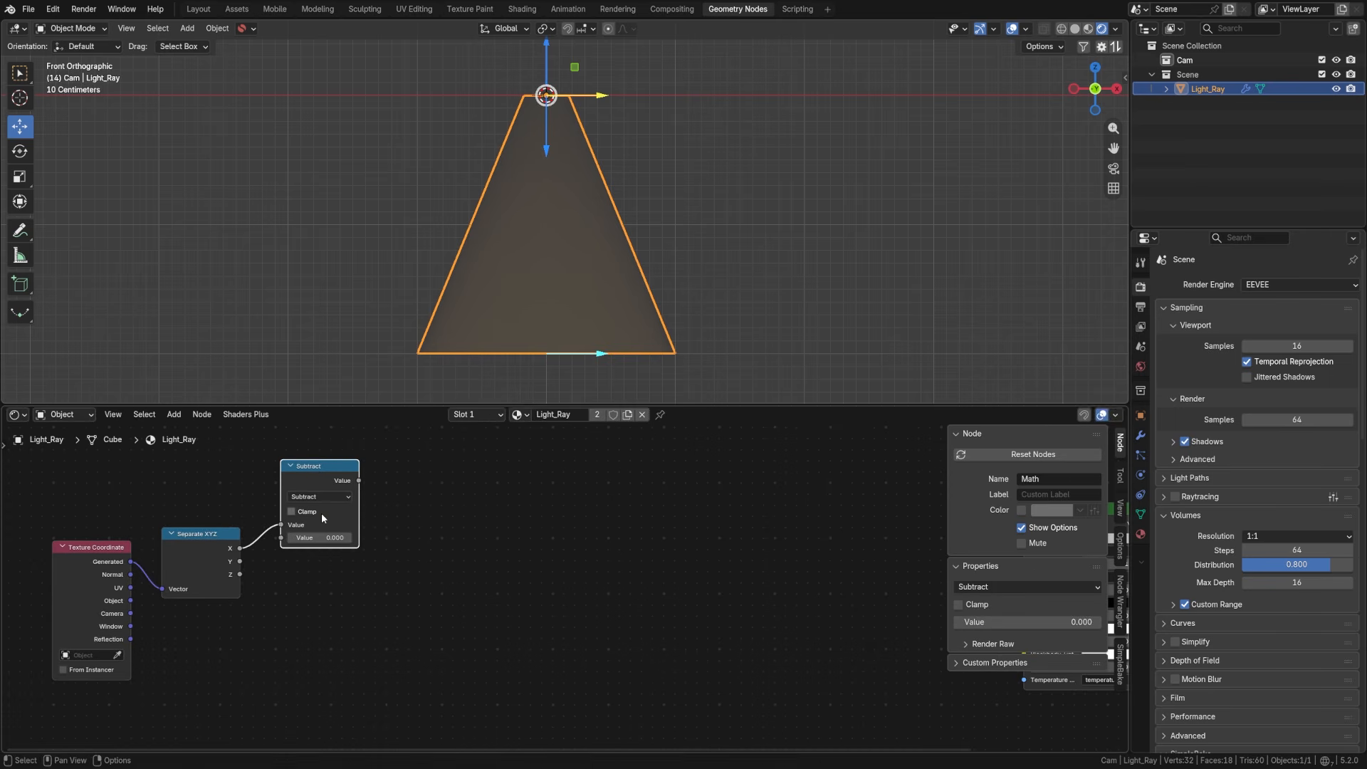
pyautogui.click(334, 538)
pyautogui.write('0.5')
pyautogui.press('Return')
# Step: Duplicate the Subtract node below the original, feed it the Separate XYZ's Y output, and lower the Separate XYZ and Texture Coordinate nodes
pyautogui.hotkey('shift', 'd')
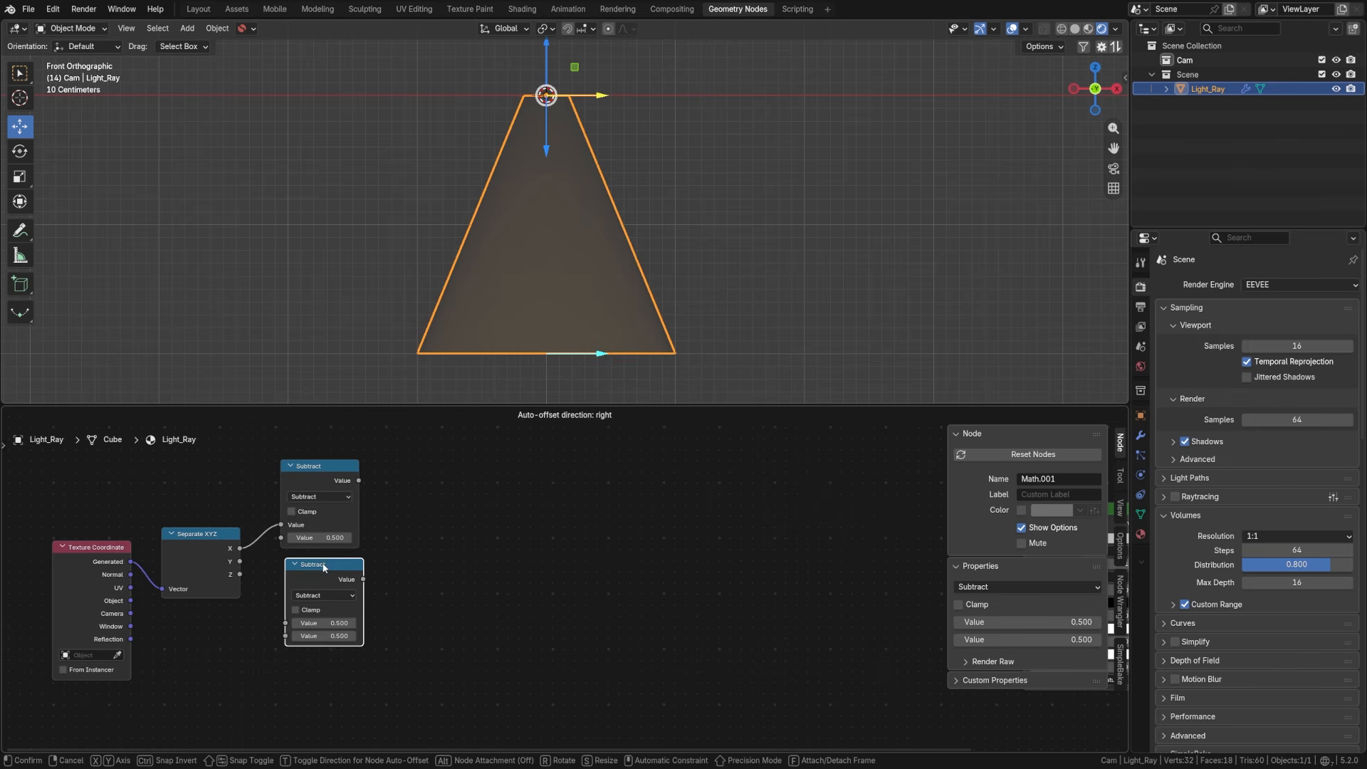
pyautogui.click(279, 632)
pyautogui.moveTo(240, 562); pyautogui.dragTo(283, 624)
pyautogui.moveTo(214, 539); pyautogui.dragTo(218, 560)
pyautogui.moveTo(107, 558); pyautogui.dragTo(105, 598)
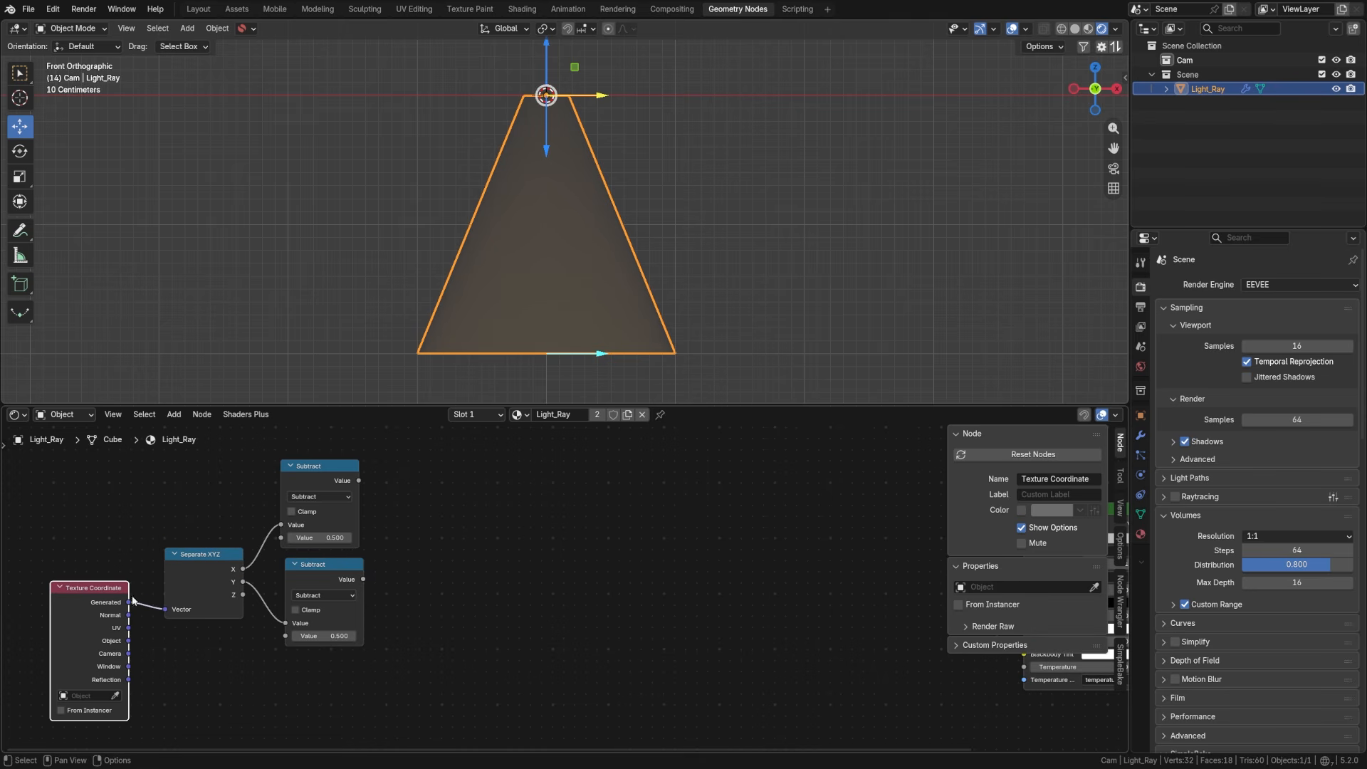
# Step: Inspect the cone's narrow end at an angle, align the two Subtract nodes vertically, and restore the front view
pyautogui.moveTo(549, 199); pyautogui.dragTo(540, 279, button='middle')
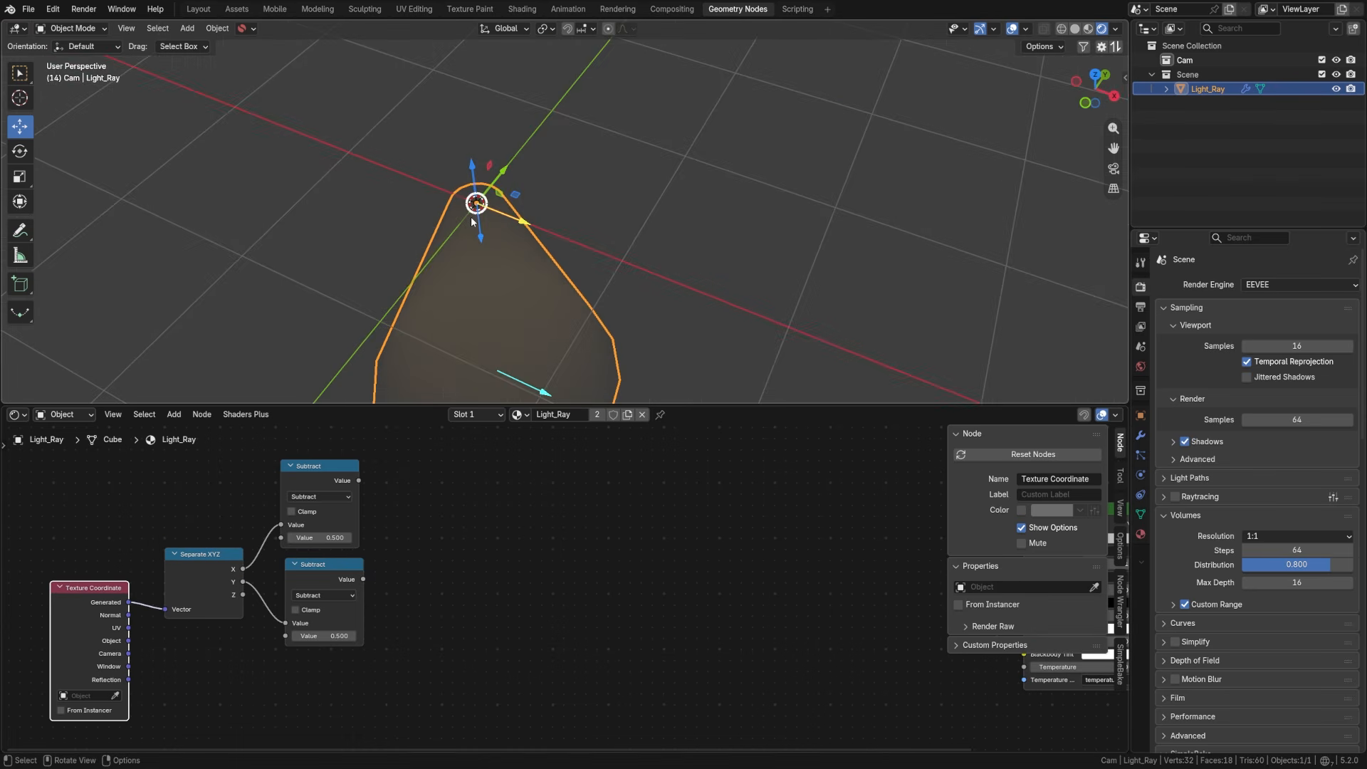
pyautogui.moveTo(471, 222); pyautogui.dragTo(487, 225, button='middle')
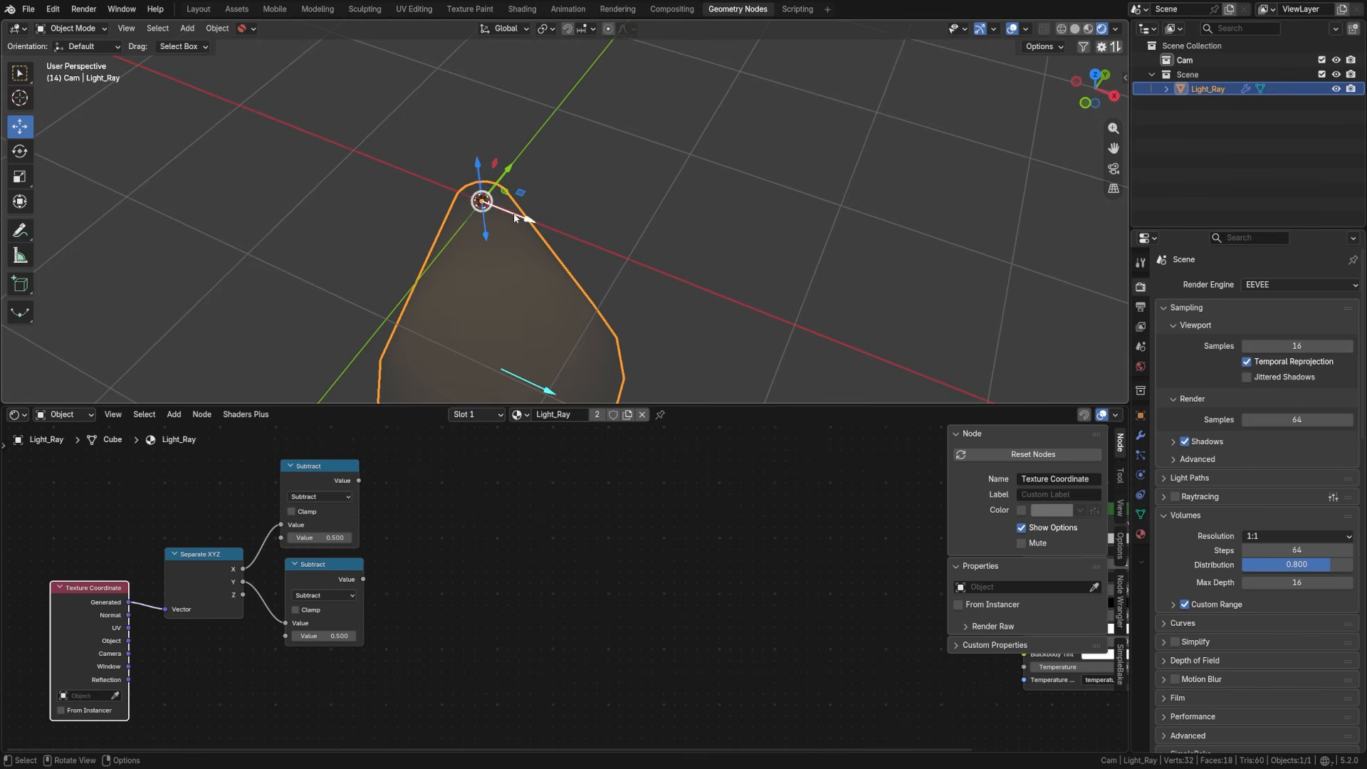
pyautogui.moveTo(323, 468); pyautogui.dragTo(327, 466)
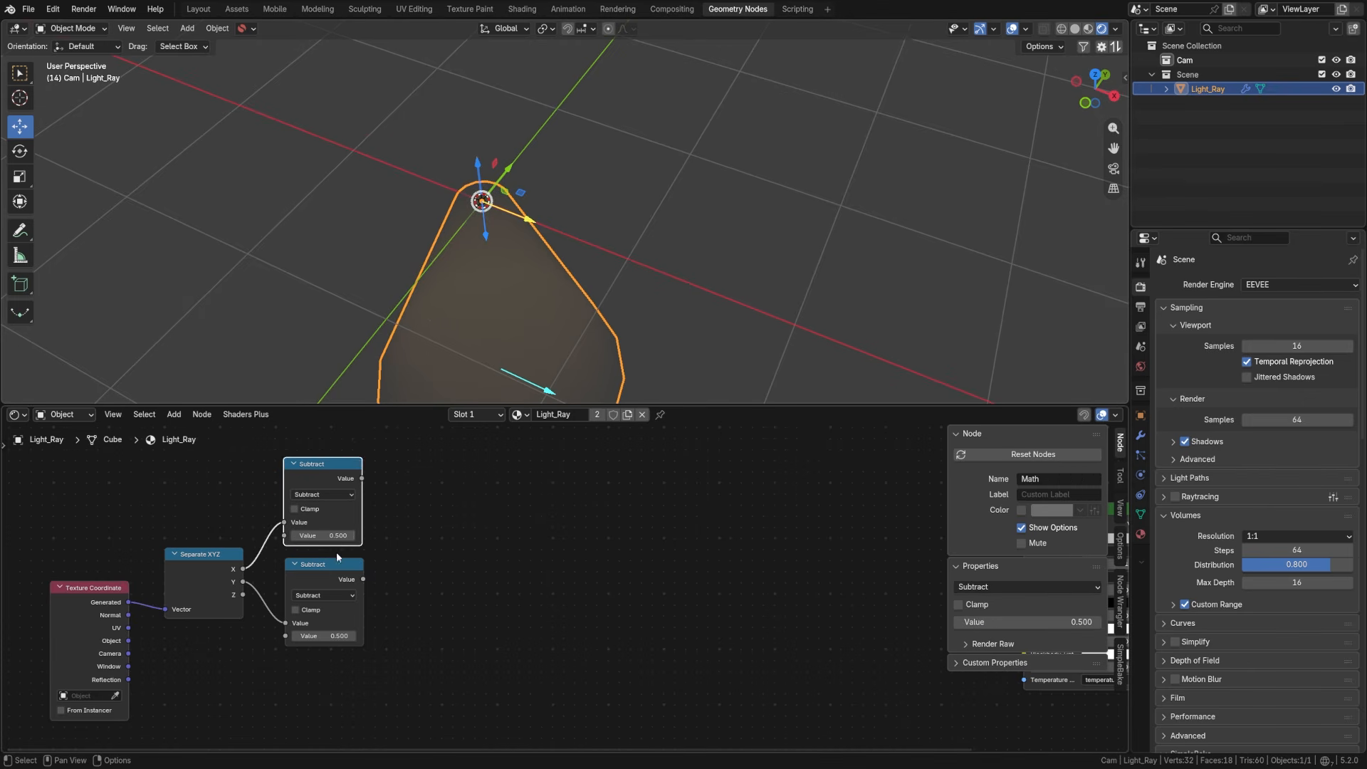
pyautogui.moveTo(334, 565); pyautogui.dragTo(330, 563)
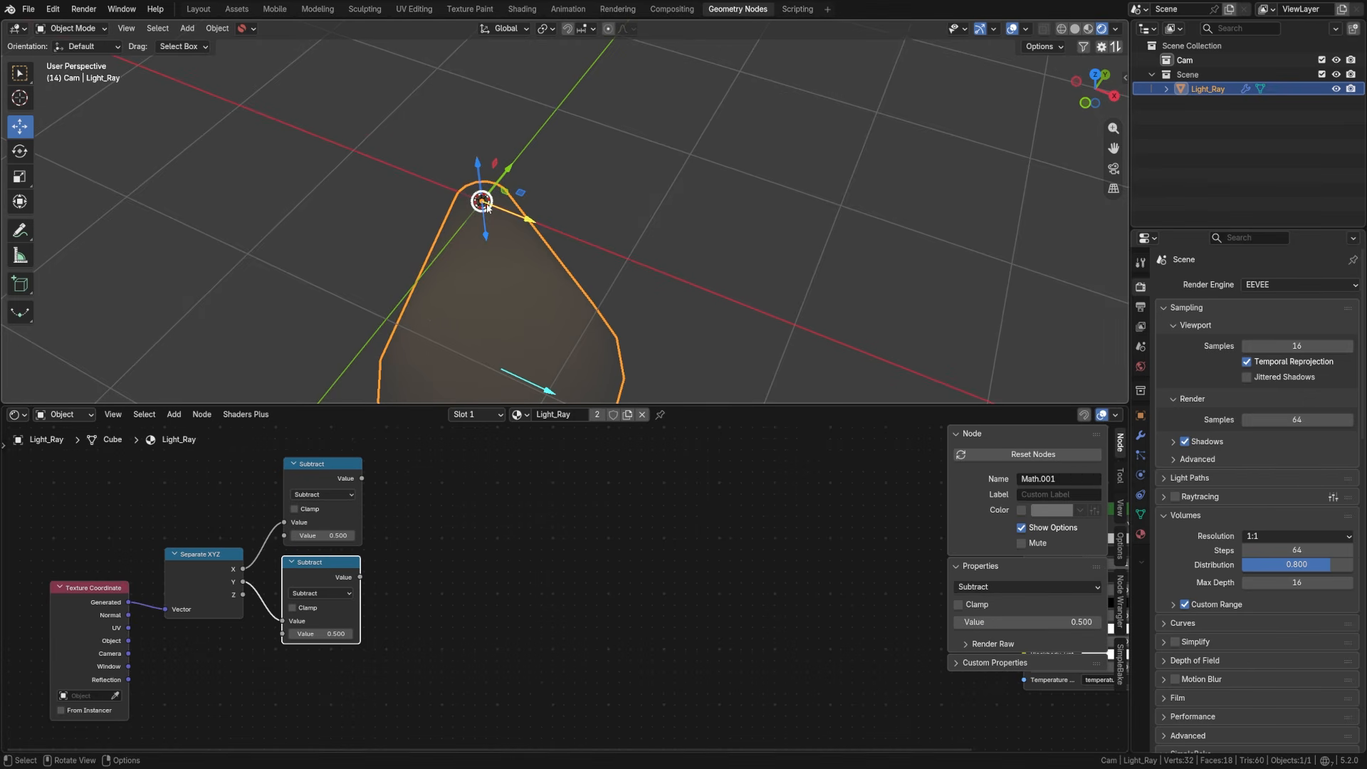
pyautogui.moveTo(485, 230); pyautogui.dragTo(504, 190, button='middle')
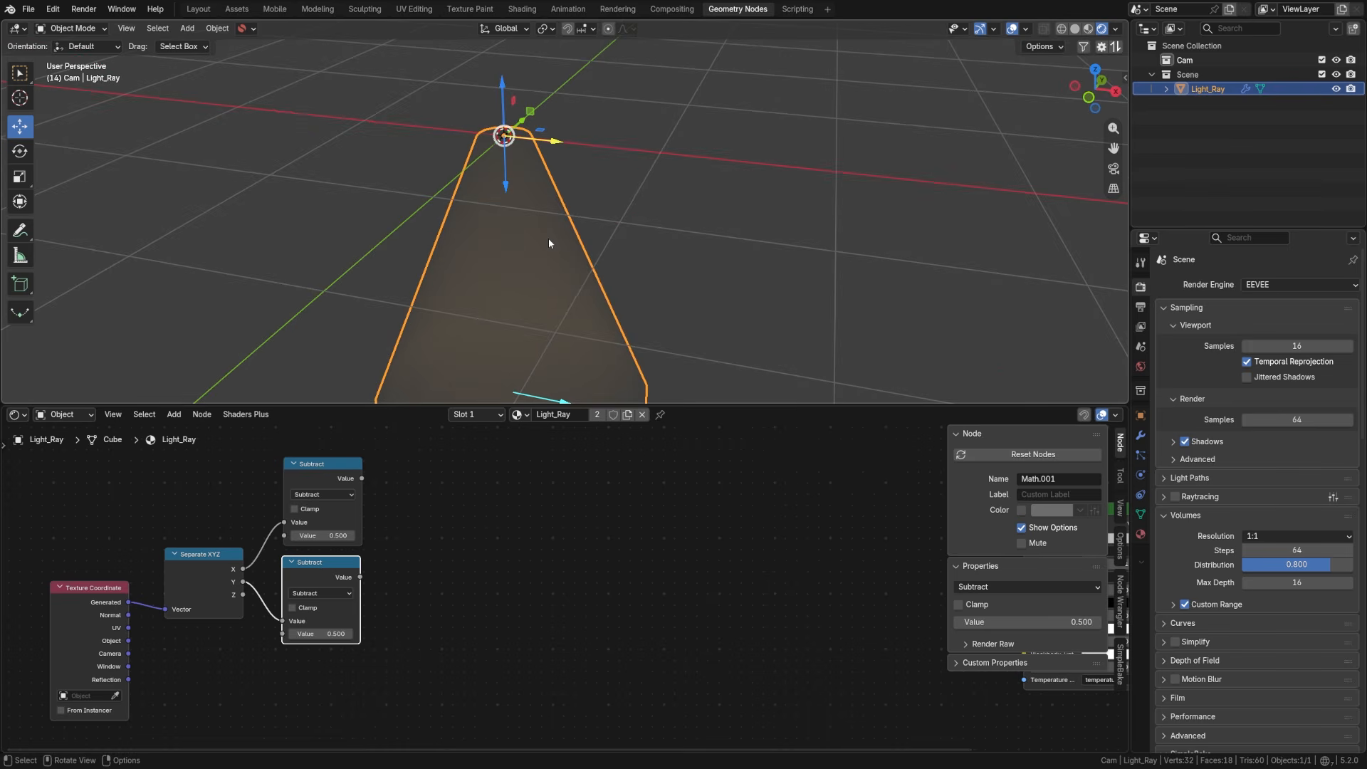
pyautogui.press('KP_1')
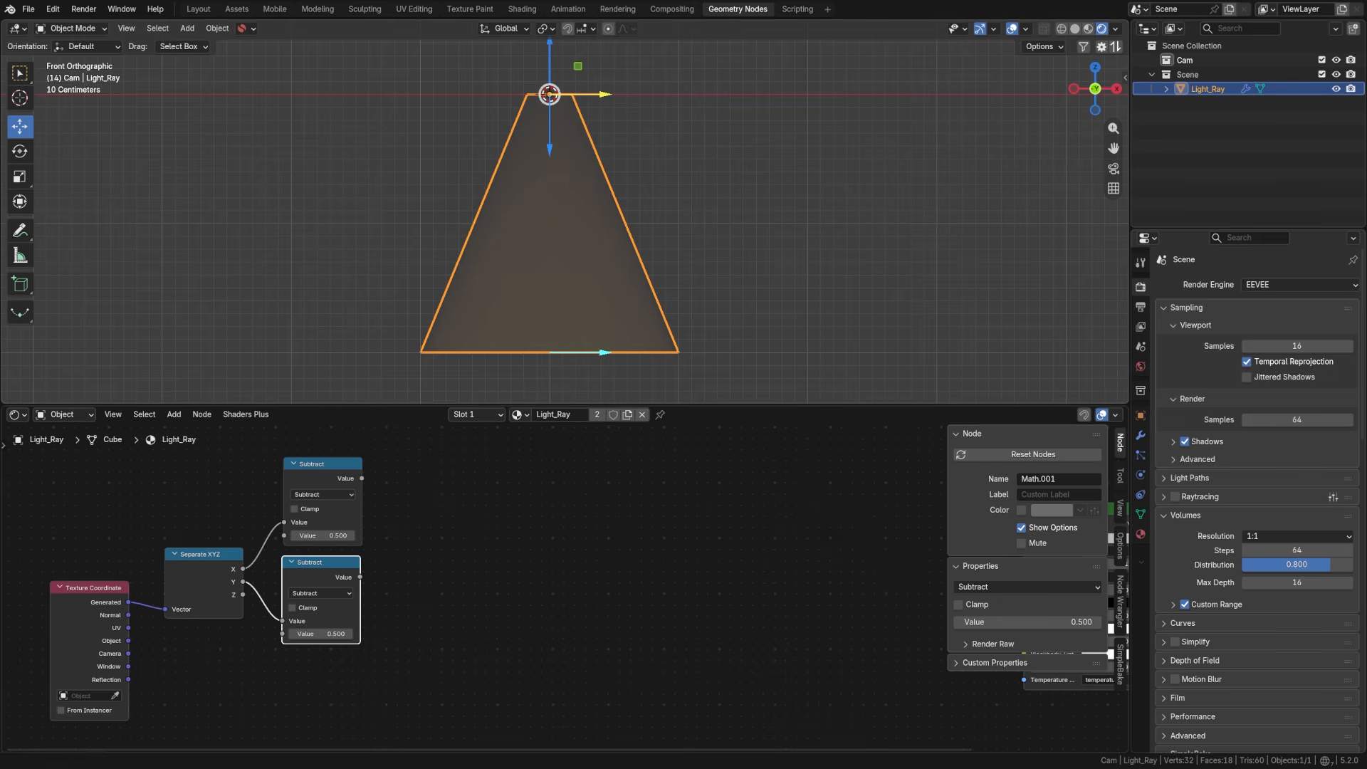
# Step: Connect the Separate XYZ's Z output to a new Subtract node placed below the other two
pyautogui.moveTo(274, 585); pyautogui.dragTo(295, 547, button='middle')
pyautogui.moveTo(227, 520); pyautogui.dragTo(327, 649)
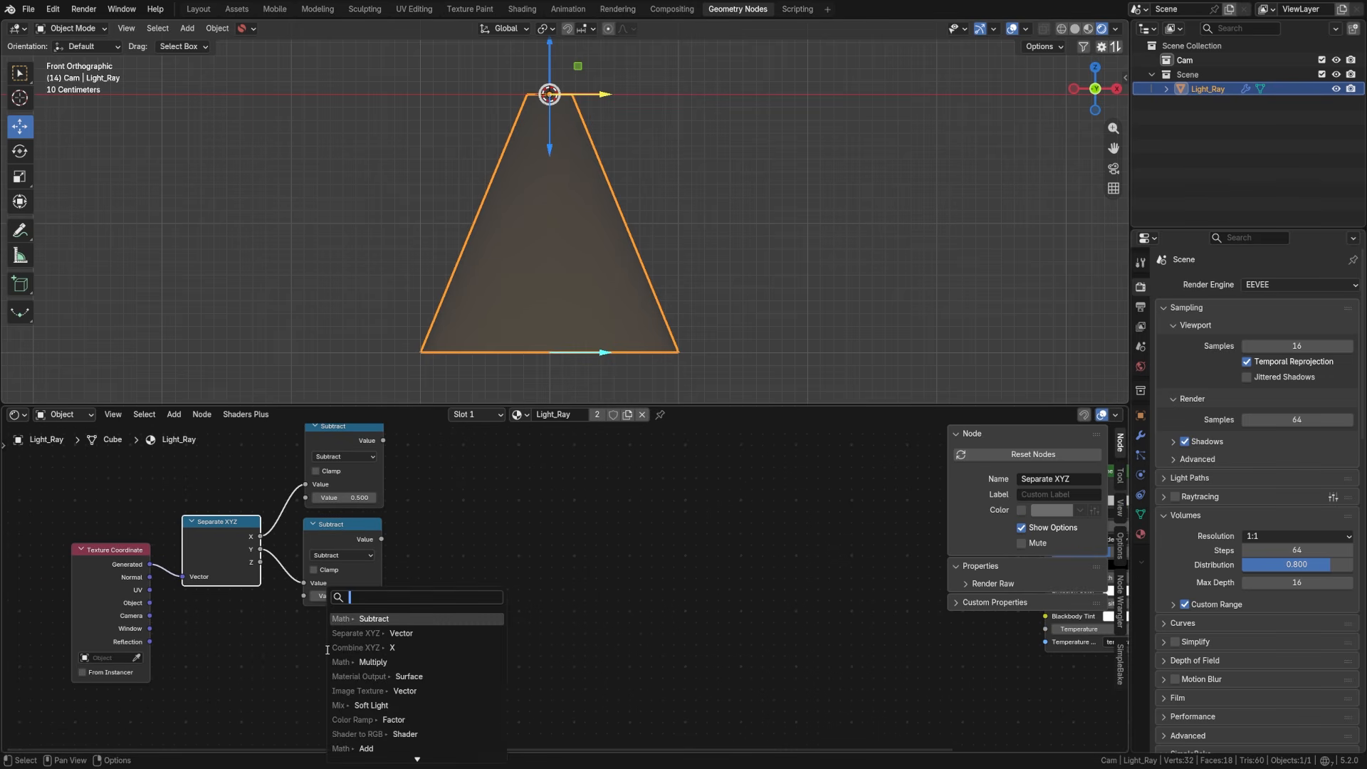
pyautogui.click(348, 620)
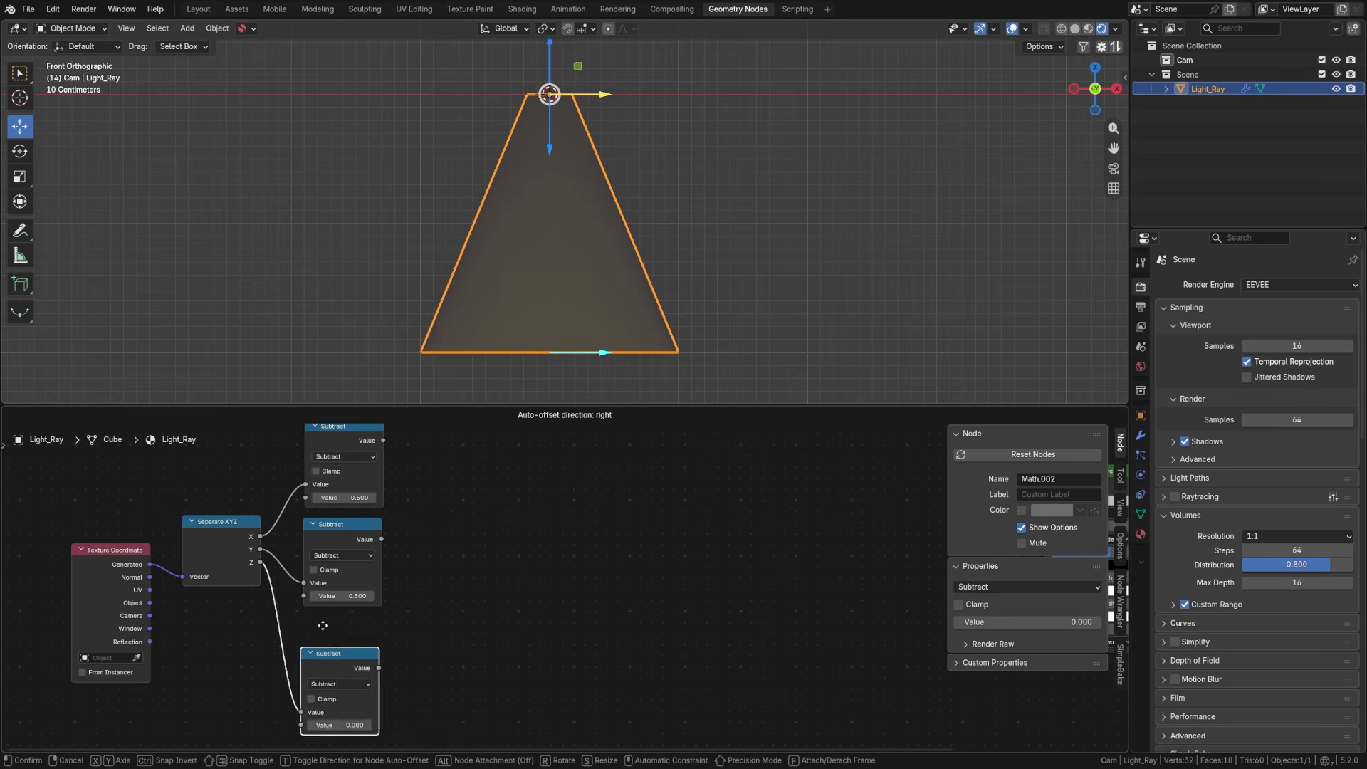
pyautogui.click(329, 604)
# Step: Move the Z link to the lowest Subtract node's second input and set its first value to 1
pyautogui.moveTo(338, 679); pyautogui.dragTo(356, 647, button='middle')
pyautogui.moveTo(323, 659); pyautogui.dragTo(322, 670)
pyautogui.click(356, 658)
pyautogui.write('1')
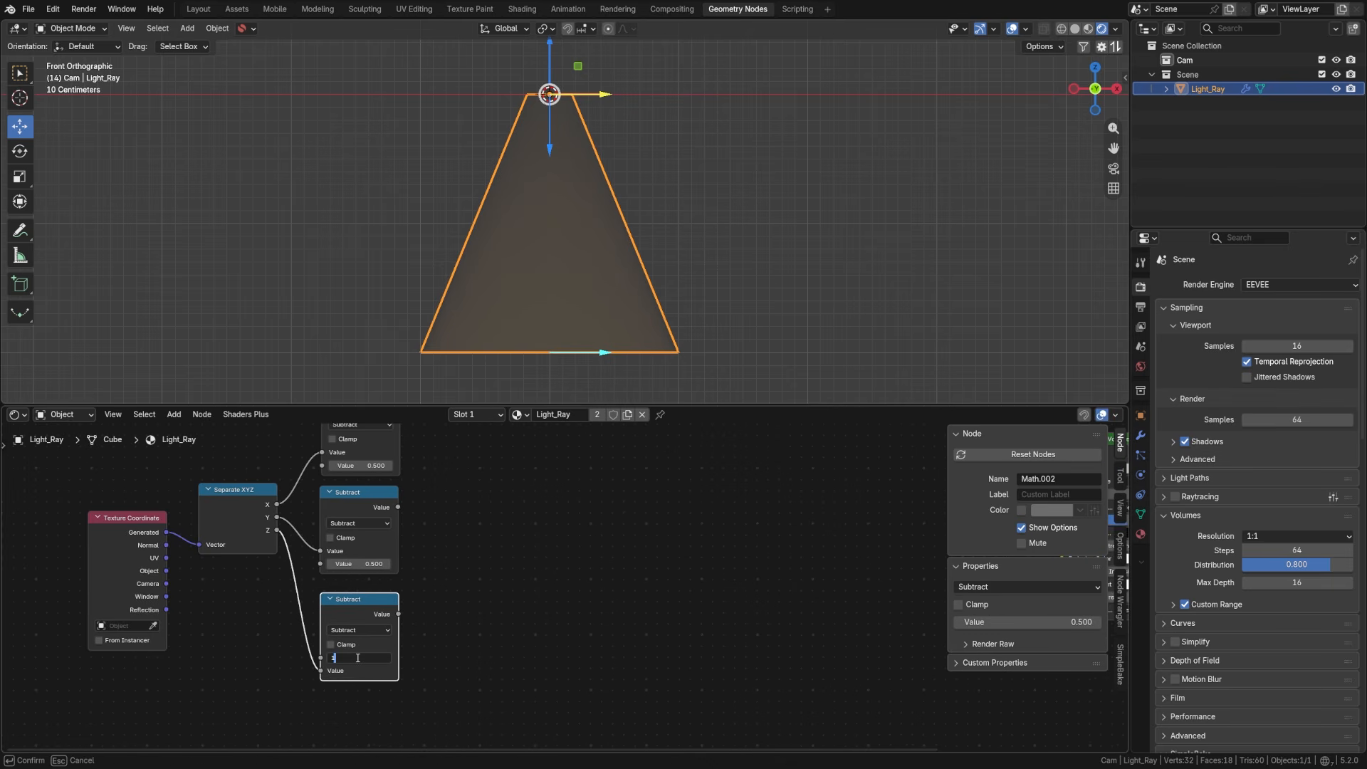
pyautogui.press('Return')
# Step: Feed the lowest Subtract node's output into a new Maximum node and set its second value to 0.025
pyautogui.moveTo(429, 593); pyautogui.dragTo(417, 619, button='middle')
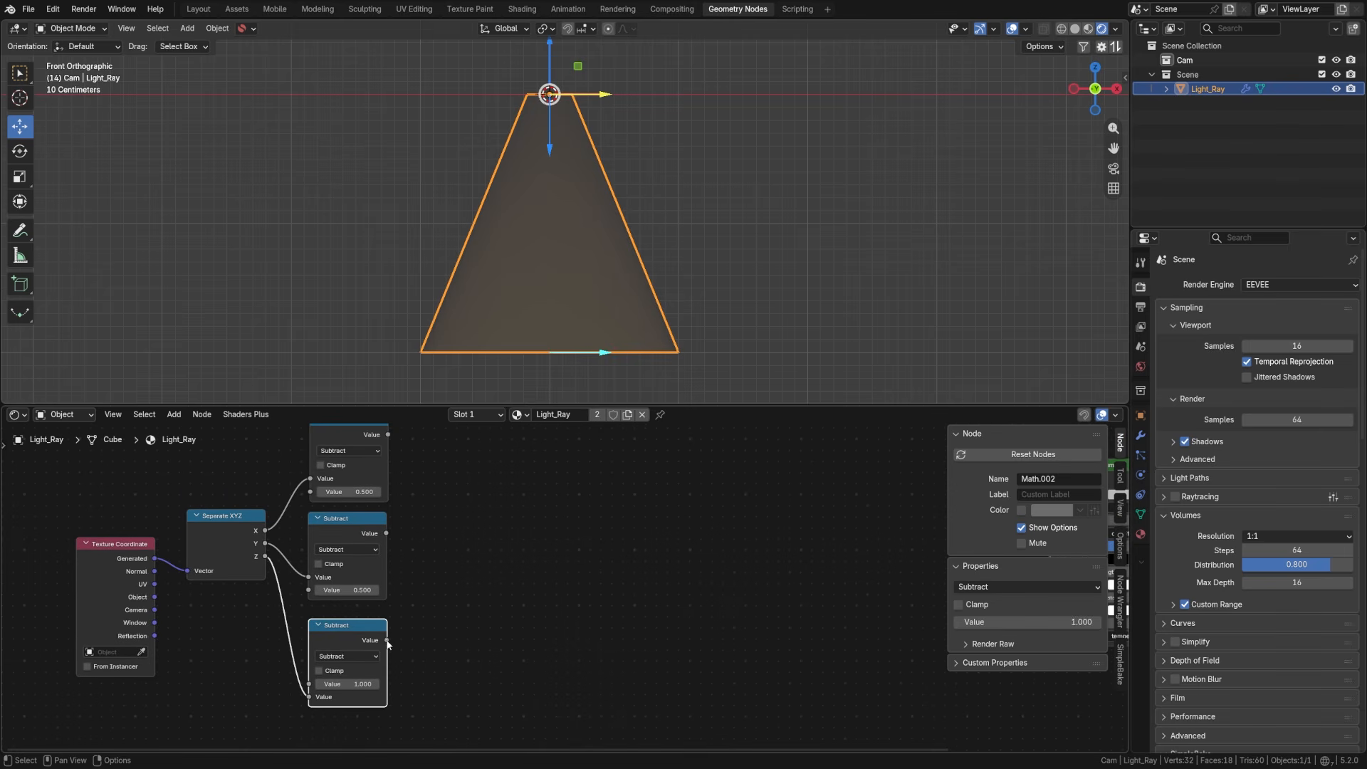
pyautogui.moveTo(386, 640); pyautogui.dragTo(451, 642)
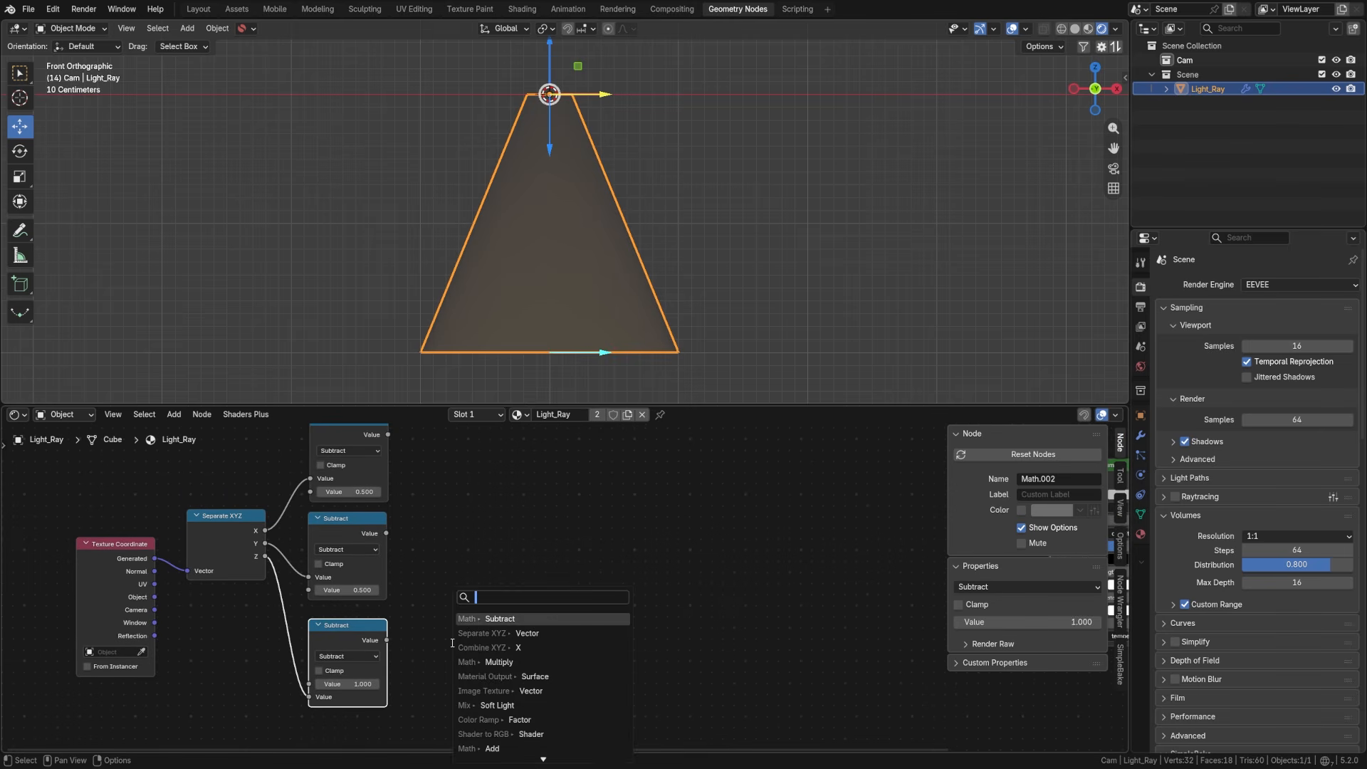
pyautogui.write('max')
pyautogui.press('Return')
pyautogui.click(457, 701)
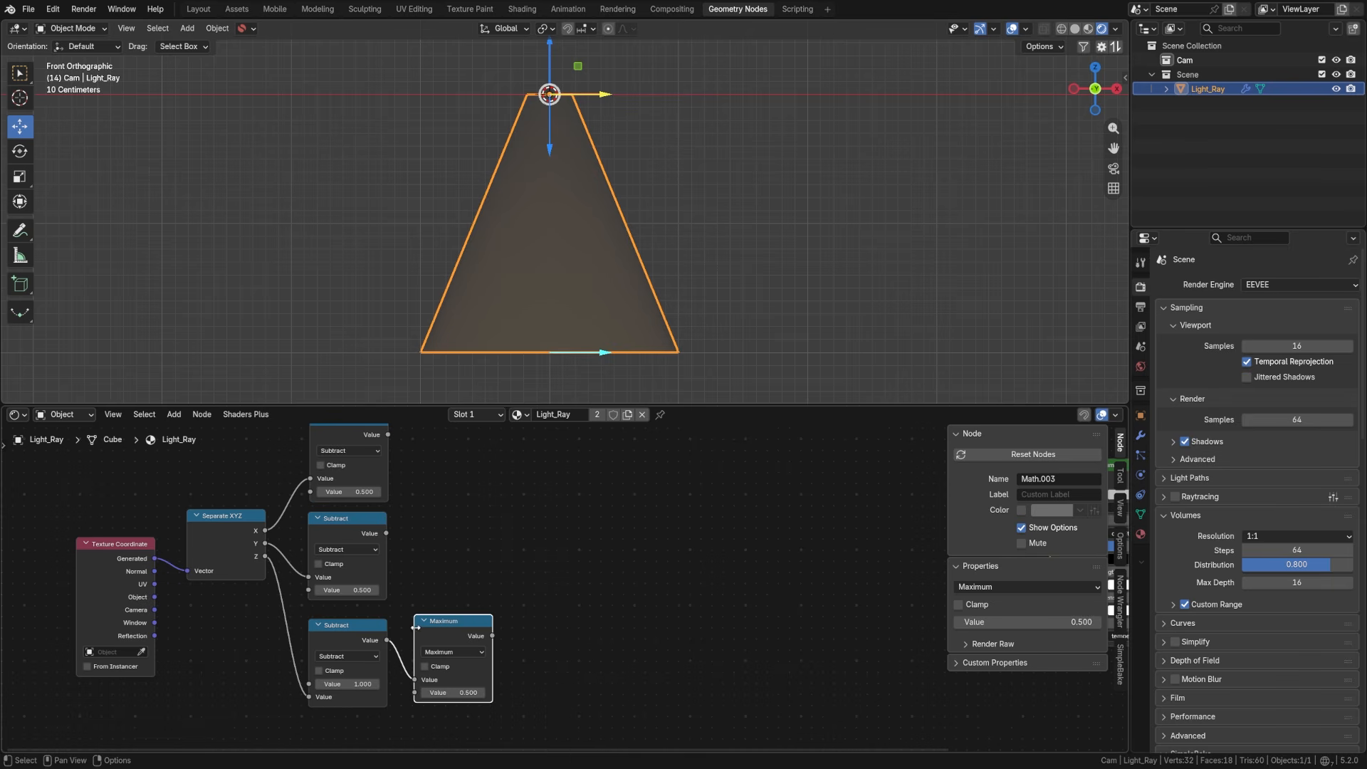
pyautogui.click(460, 693)
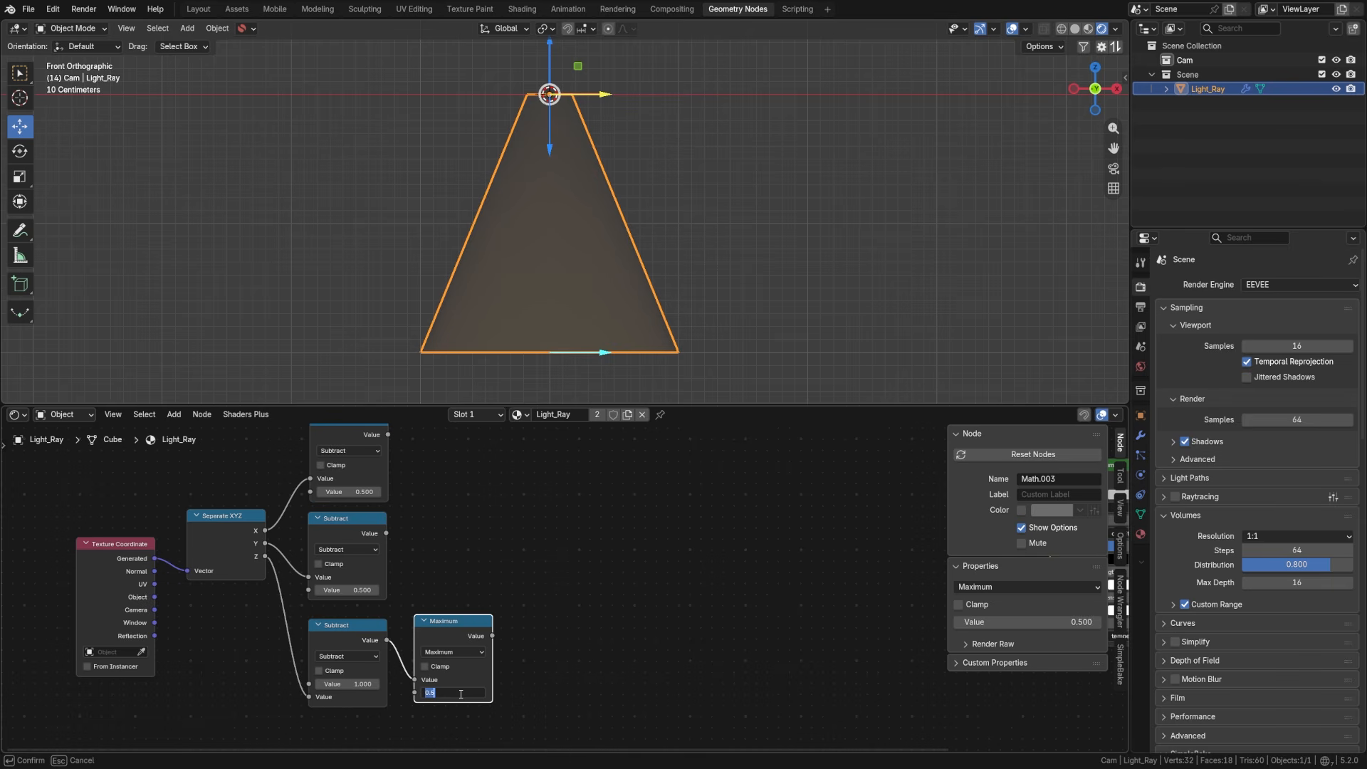
pyautogui.write('0.025')
pyautogui.press('Return')
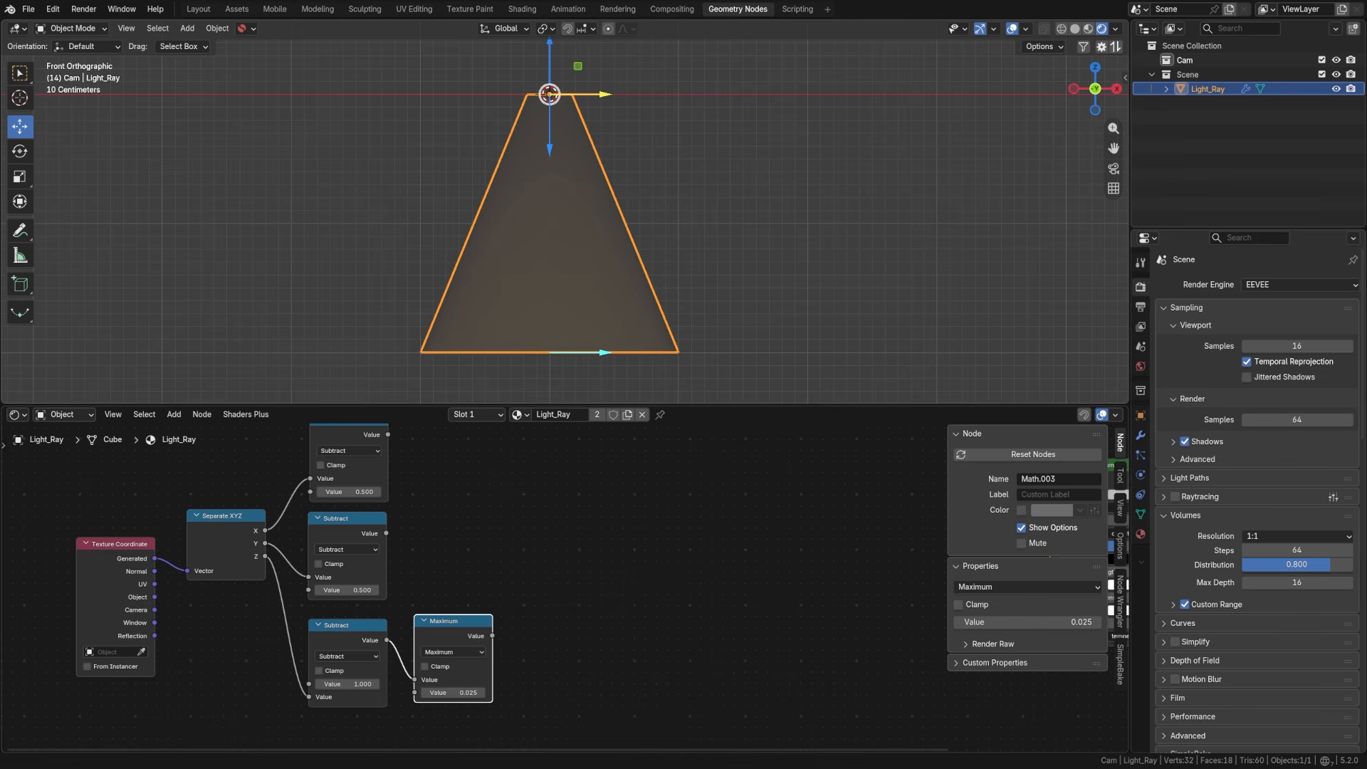
# Step: Add a Math node set to Divide beyond the Subtract nodes and place a duplicate directly below it
pyautogui.moveTo(459, 559); pyautogui.dragTo(385, 598, button='middle')
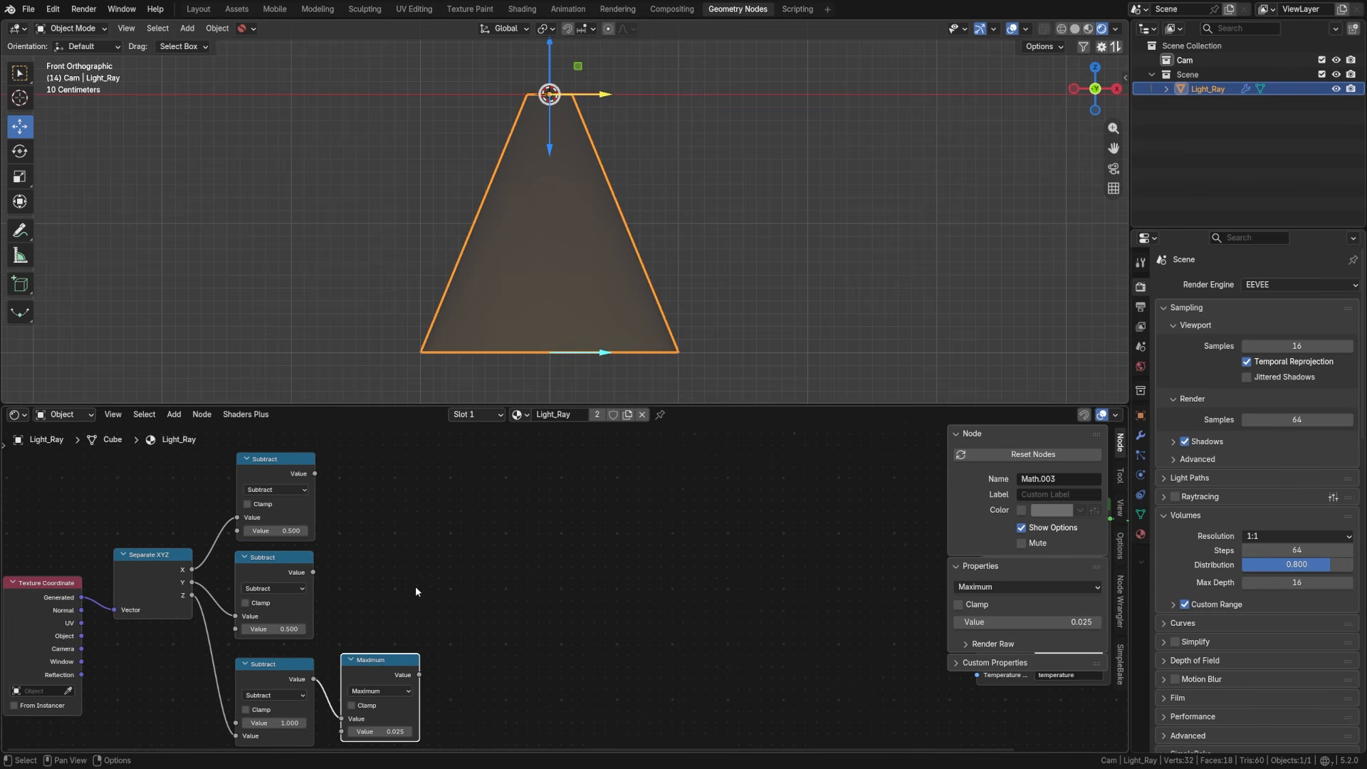
pyautogui.moveTo(498, 622); pyautogui.dragTo(554, 556, button='middle')
pyautogui.hotkey('shift', 'a')
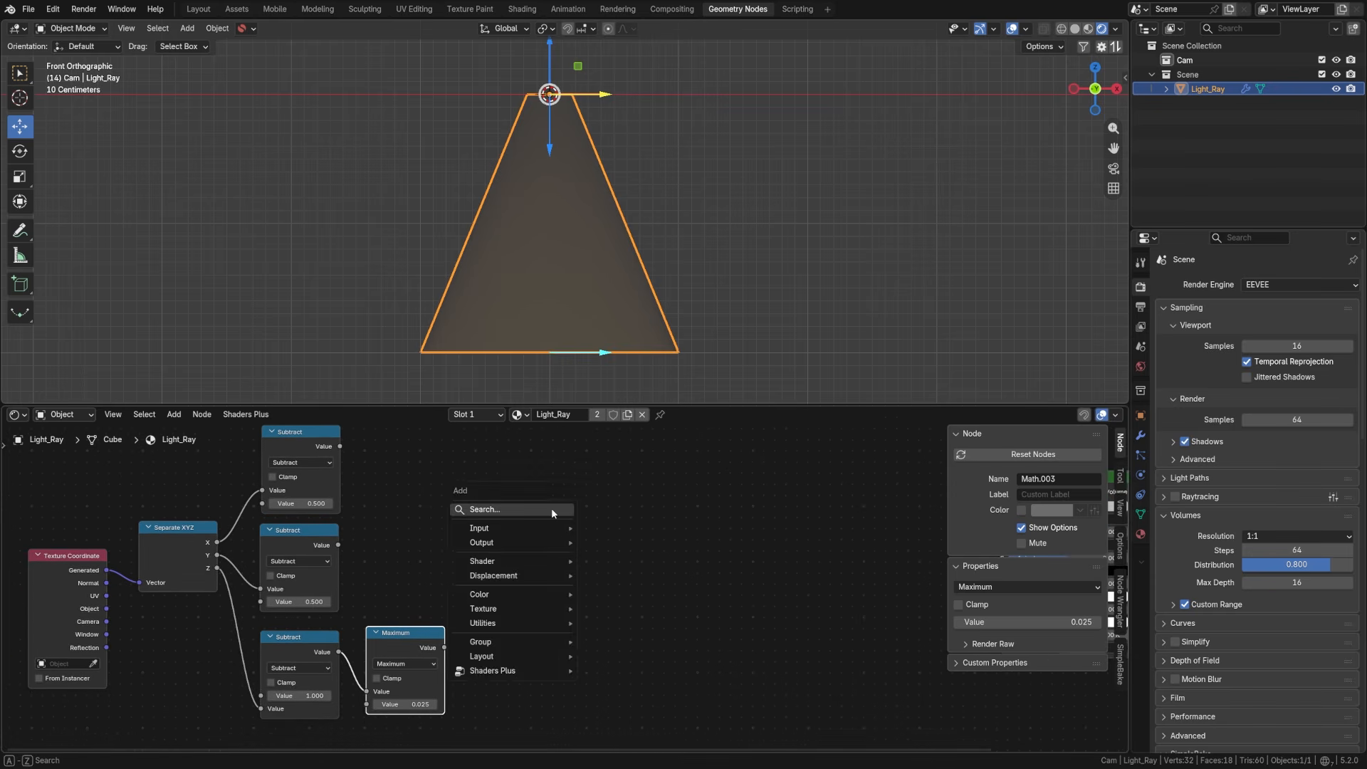
pyautogui.write('divid')
pyautogui.press('Return')
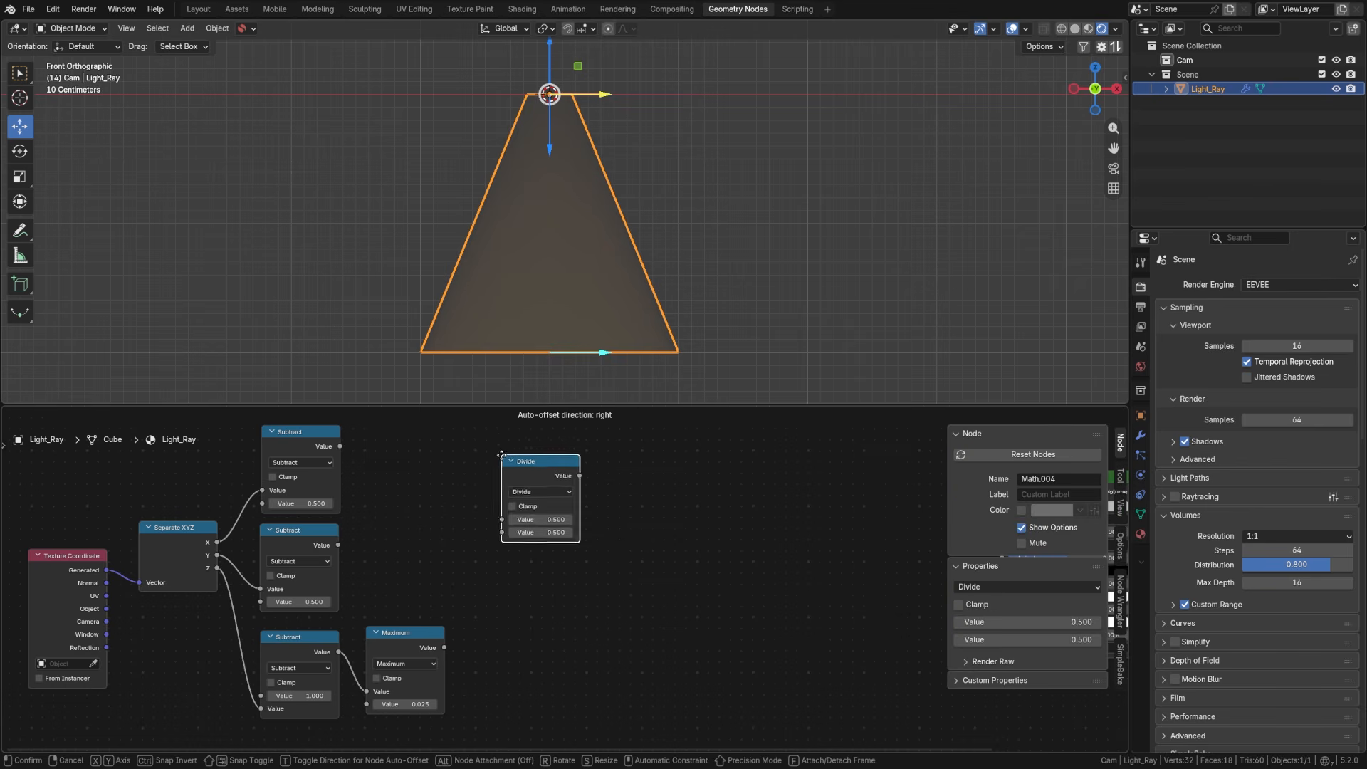
pyautogui.click(532, 475)
pyautogui.moveTo(545, 490); pyautogui.dragTo(542, 551, button='middle')
pyautogui.moveTo(532, 521); pyautogui.dragTo(537, 497)
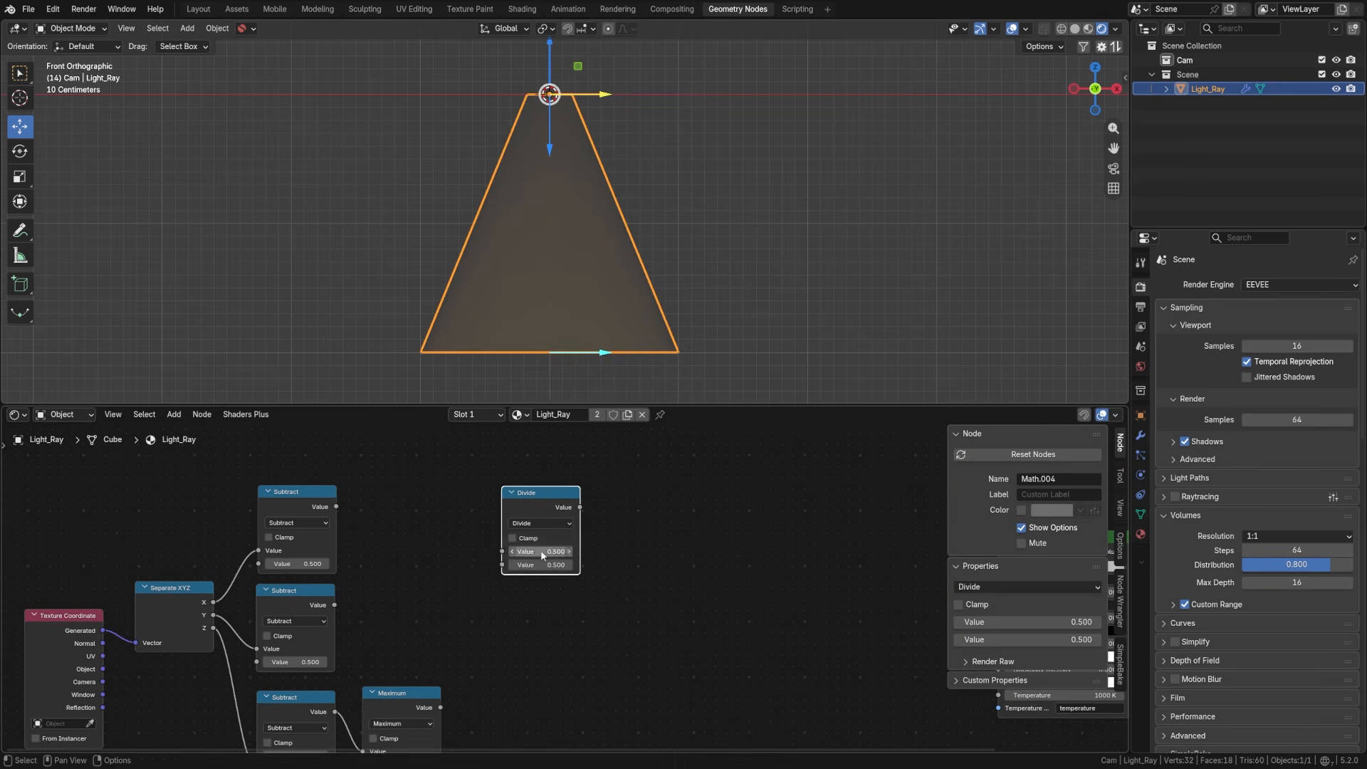
pyautogui.moveTo(543, 552); pyautogui.dragTo(545, 504, button='middle')
pyautogui.hotkey('shift', 'd')
pyautogui.click(545, 552)
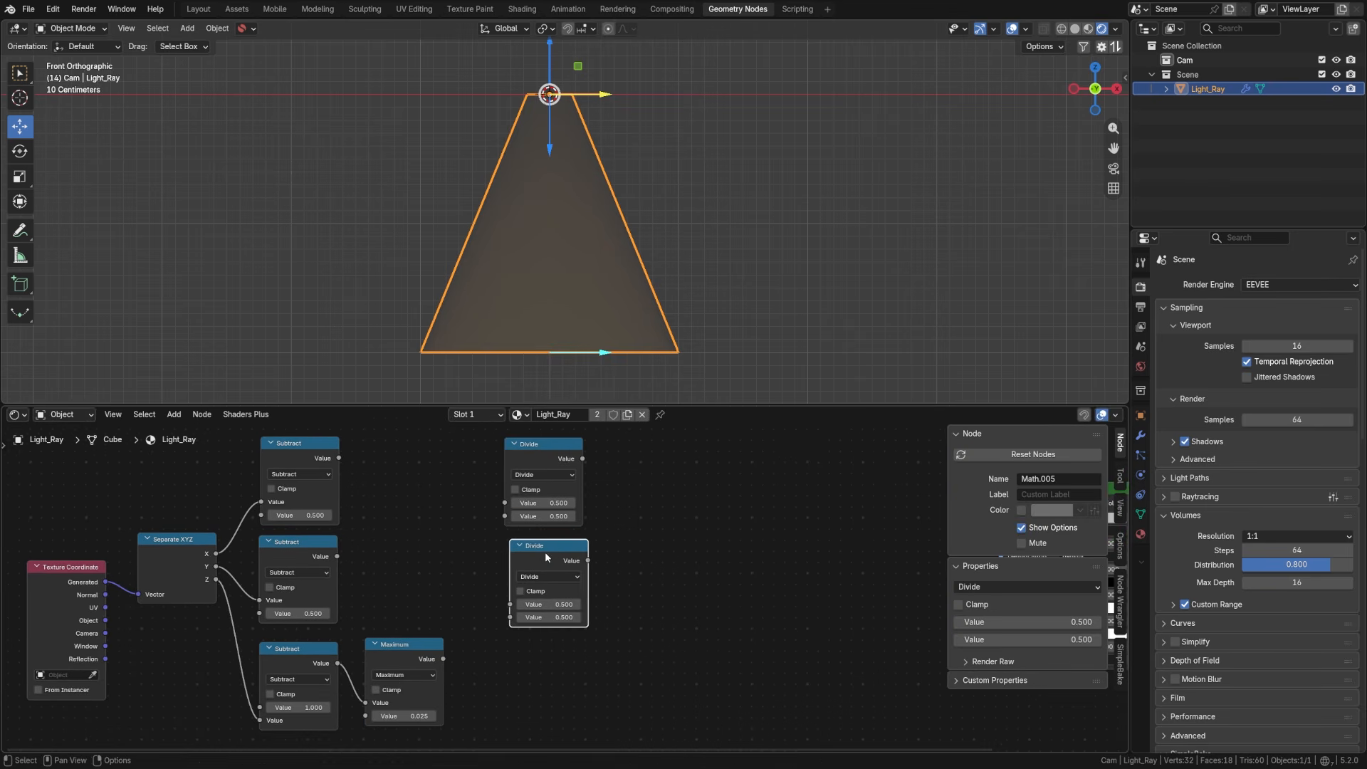
# Step: Connect the X branch's Subtract output to the upper Divide node's first input and the Maximum output to its second
pyautogui.moveTo(406, 514); pyautogui.dragTo(460, 532, button='middle')
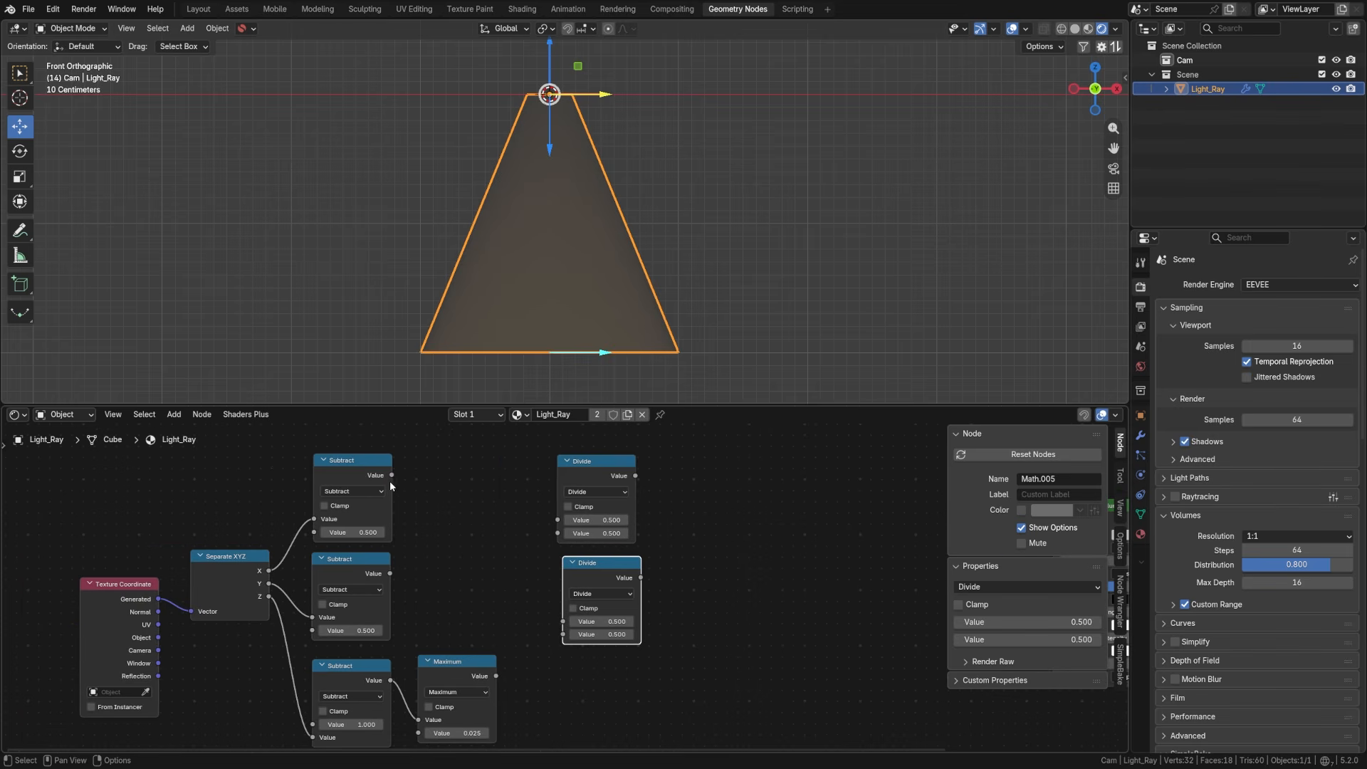
pyautogui.moveTo(392, 476); pyautogui.dragTo(559, 519)
pyautogui.moveTo(587, 474); pyautogui.dragTo(588, 468)
pyautogui.moveTo(515, 636); pyautogui.dragTo(527, 610, button='middle')
pyautogui.moveTo(487, 645); pyautogui.dragTo(566, 511)
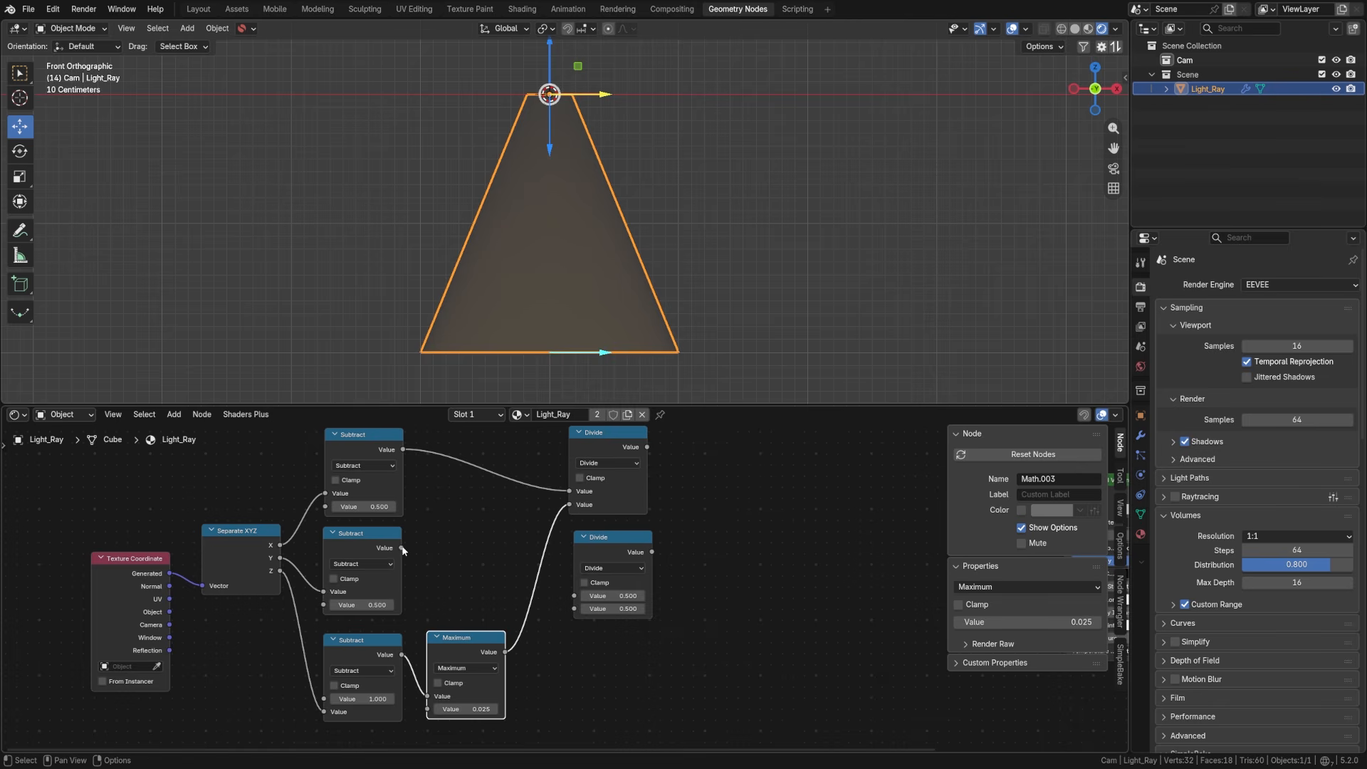
# Step: Connect the Y branch's Subtract output to the lower Divide node's first input and the Maximum output to its second
pyautogui.moveTo(403, 548); pyautogui.dragTo(562, 591)
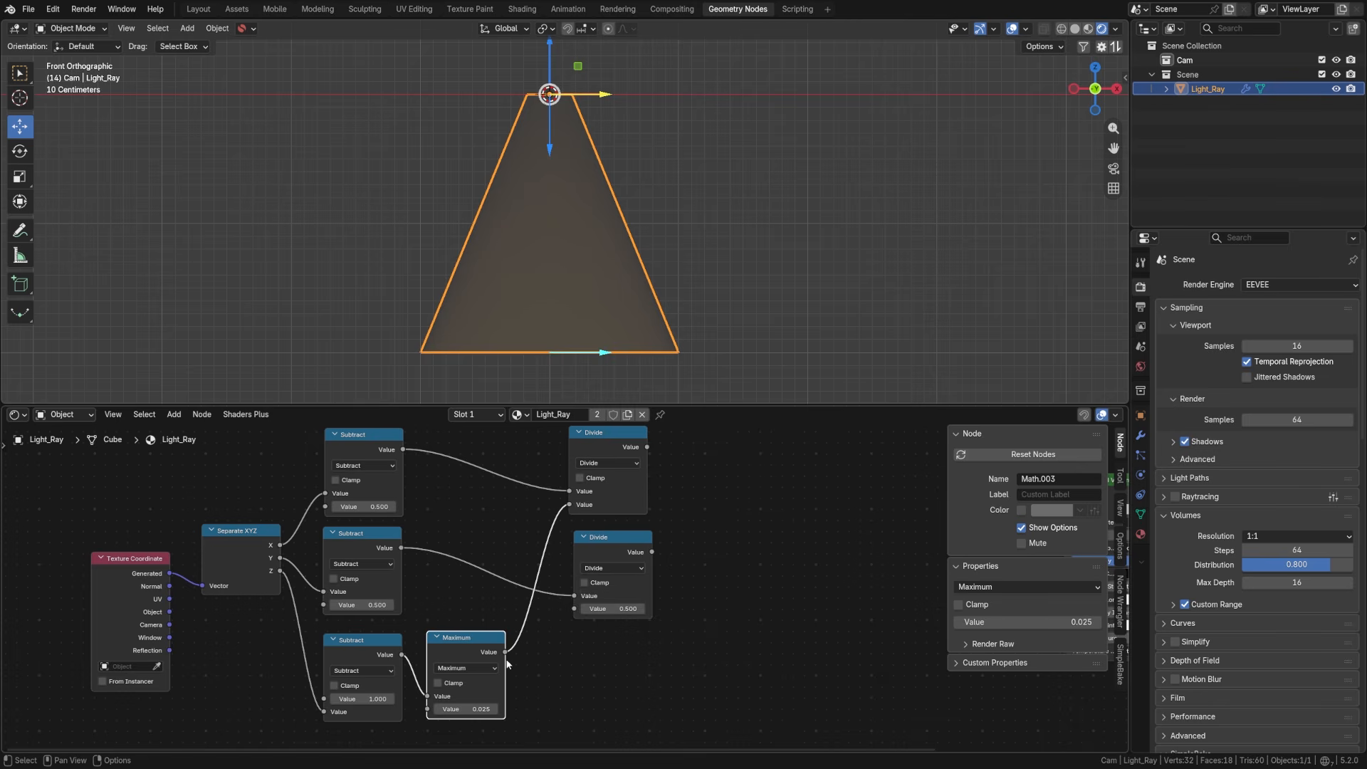
pyautogui.moveTo(505, 652); pyautogui.dragTo(573, 608)
pyautogui.click(621, 539)
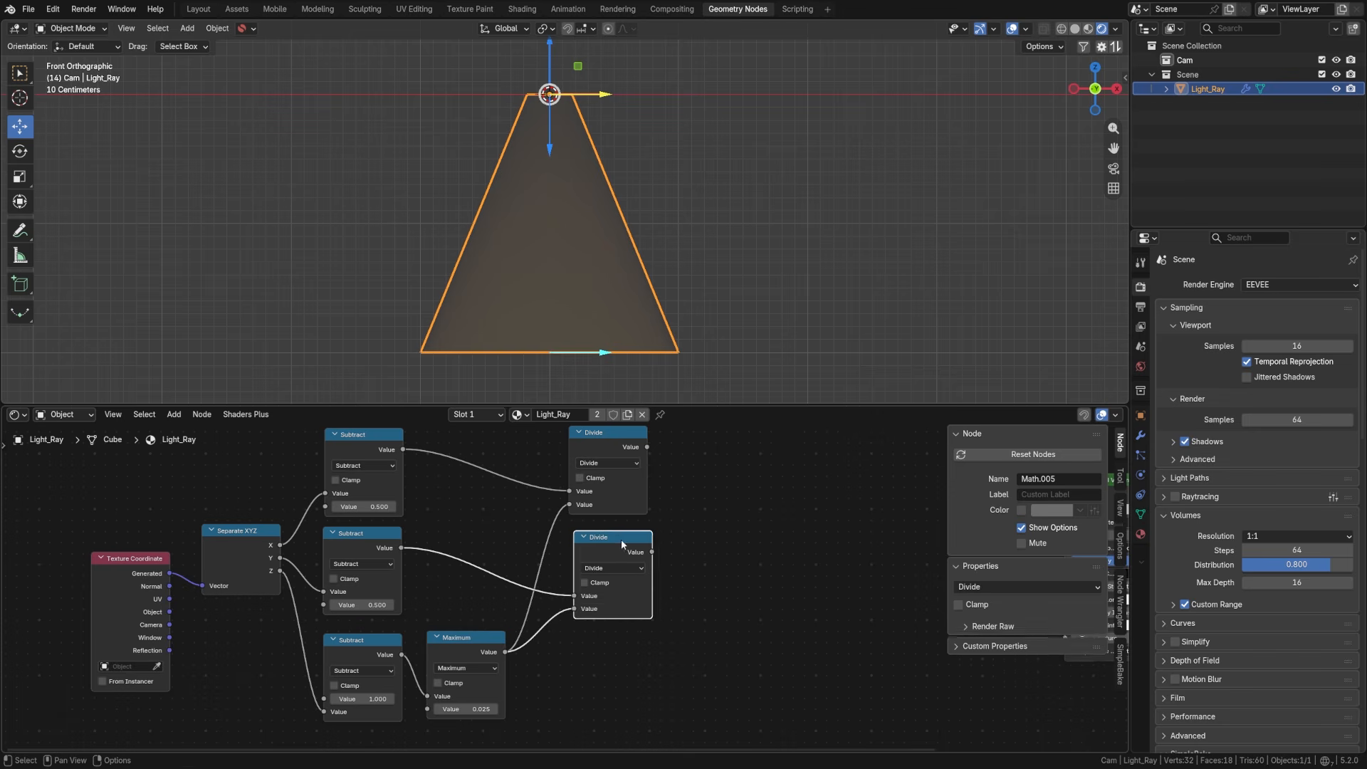
pyautogui.moveTo(621, 540); pyautogui.dragTo(620, 540)
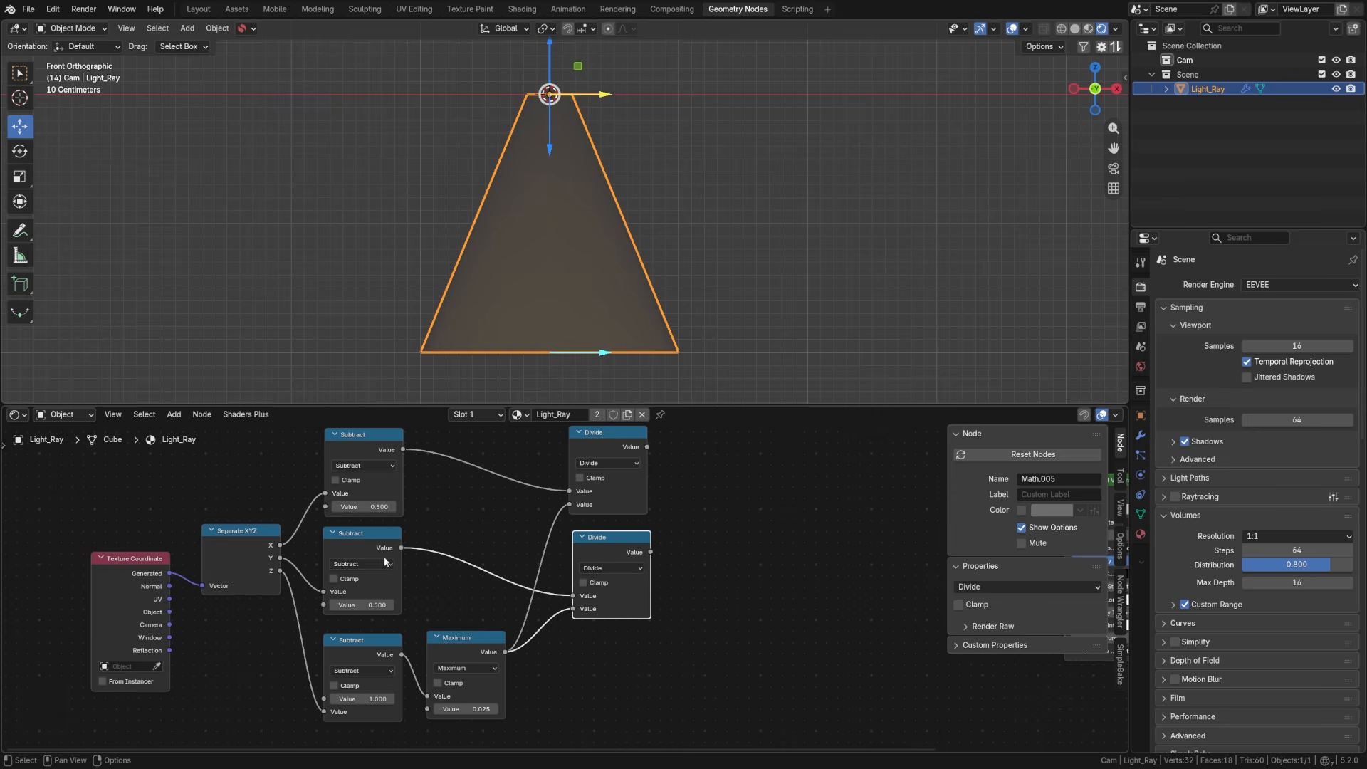
# Step: Add a Combine XYZ node just beyond the two Divide nodes
pyautogui.moveTo(519, 601); pyautogui.dragTo(412, 599, button='middle')
pyautogui.moveTo(505, 501); pyautogui.dragTo(510, 531, button='middle')
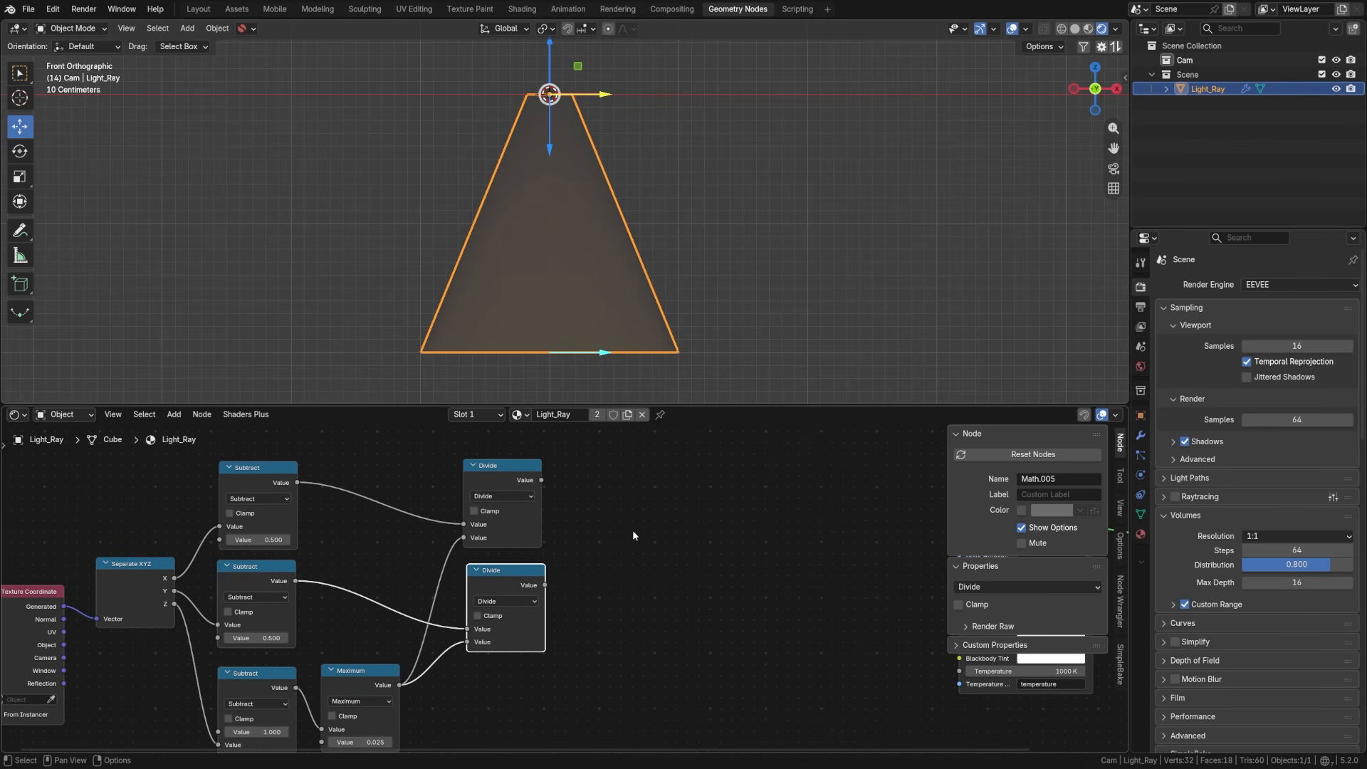
pyautogui.hotkey('shift', 'a')
pyautogui.click(665, 526)
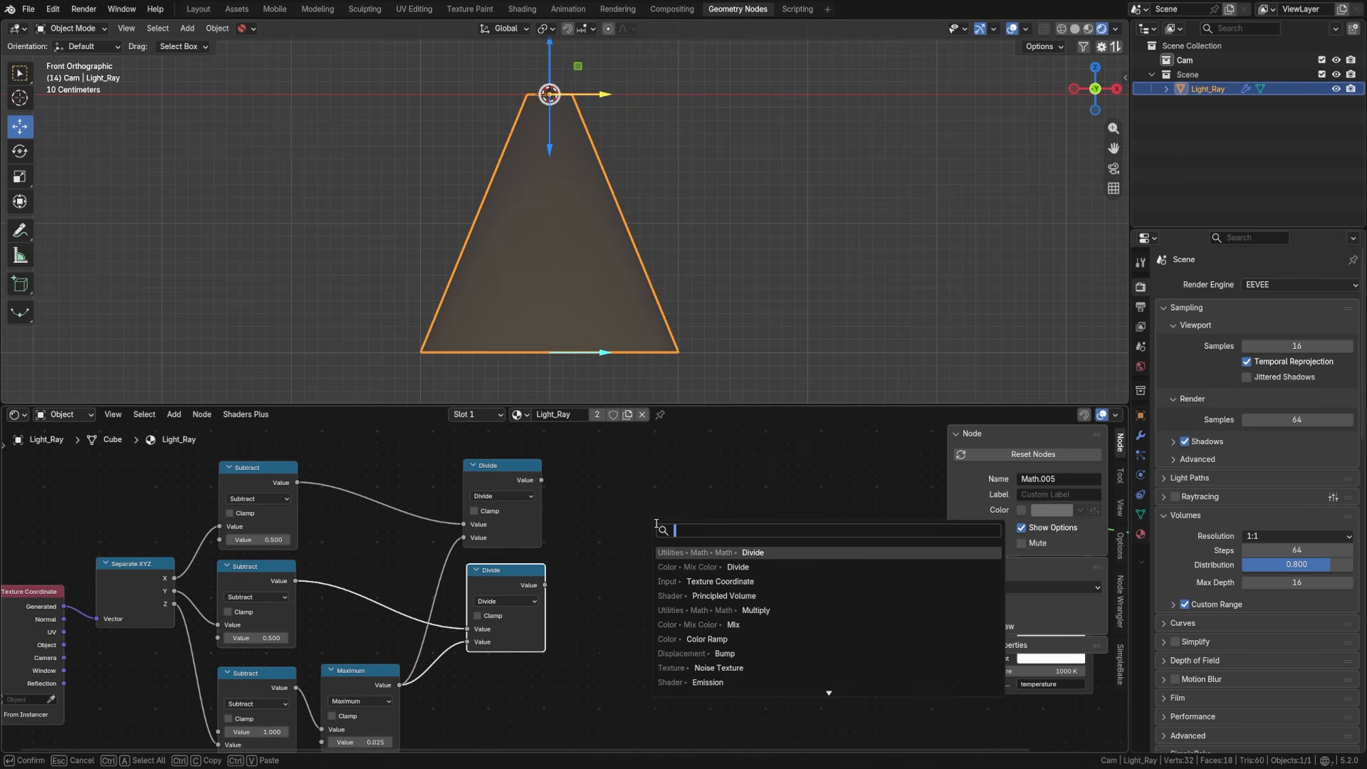
pyautogui.write('comb')
pyautogui.press('Return')
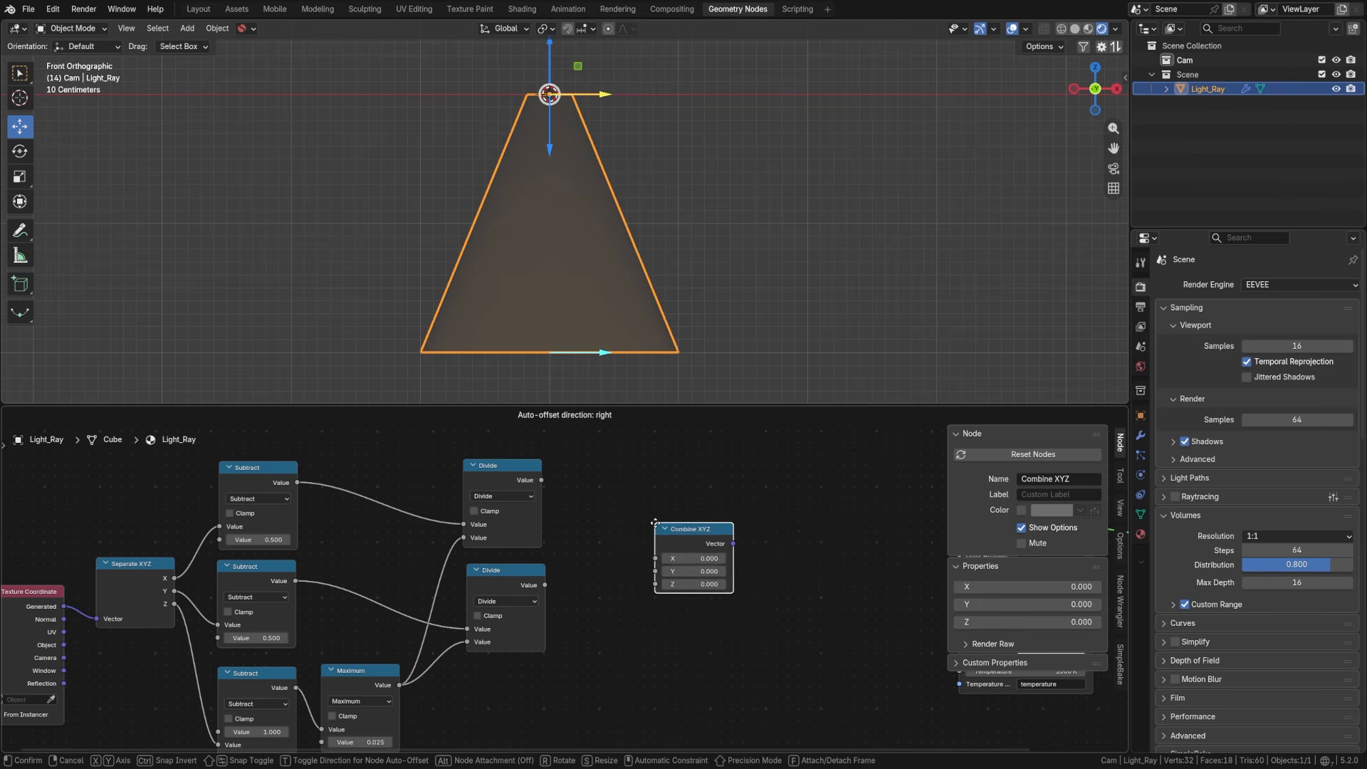
pyautogui.click(606, 504)
# Step: Connect the upper Divide output to Combine XYZ's X and the lower one to Y, and bring Combine XYZ closer to them
pyautogui.moveTo(541, 479); pyautogui.dragTo(552, 488)
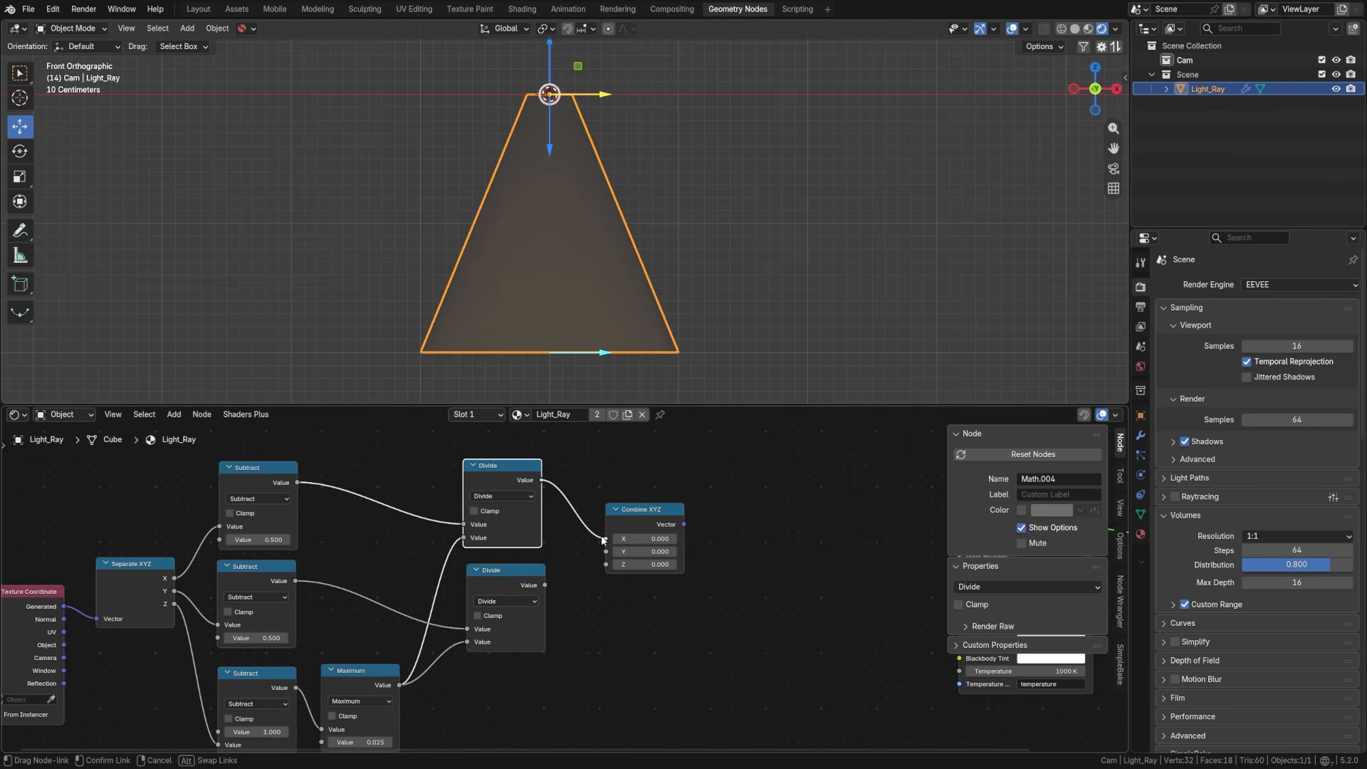
pyautogui.moveTo(602, 536); pyautogui.dragTo(605, 538)
pyautogui.moveTo(544, 585); pyautogui.dragTo(608, 508)
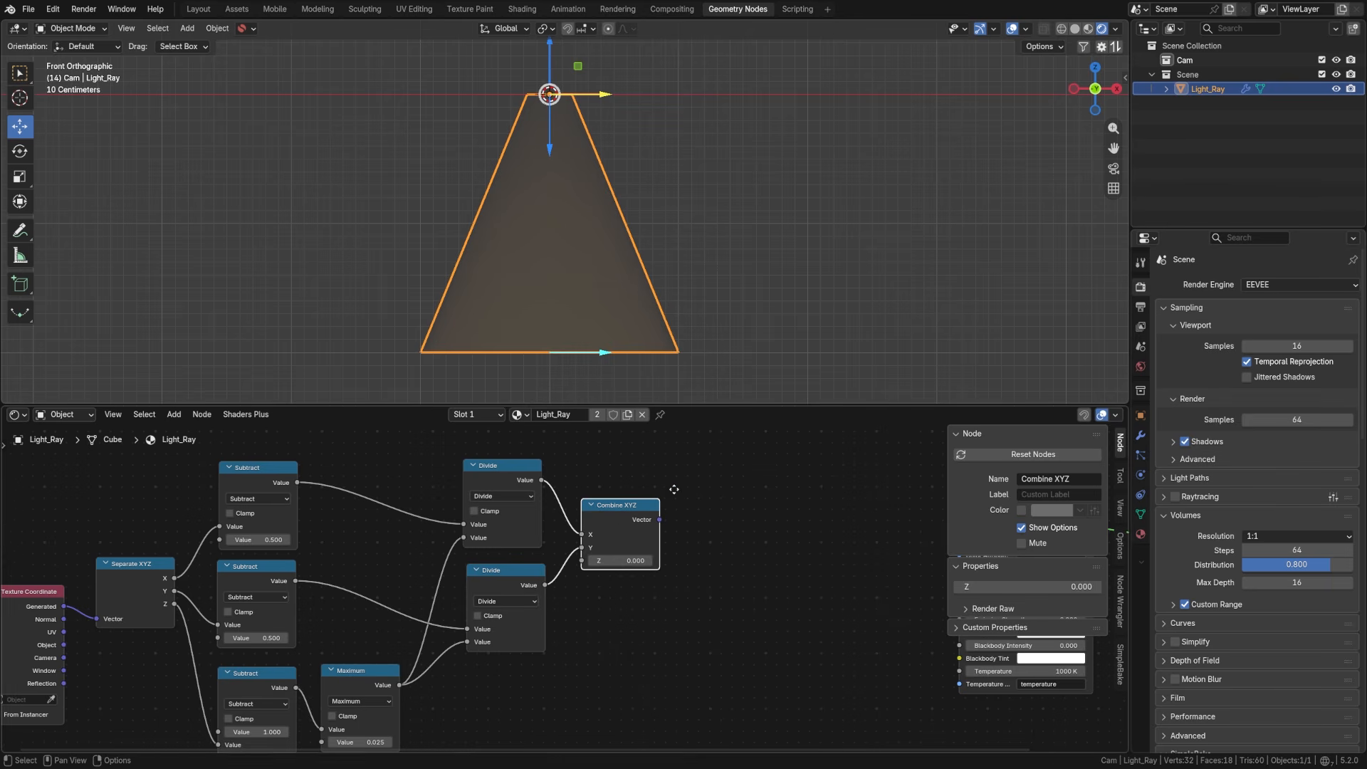
# Step: Move the whole coordinate node group, from Texture Coordinate to Combine XYZ, farther away from the Principled Volume node
pyautogui.moveTo(671, 487); pyautogui.dragTo(576, 467, button='middle')
pyautogui.moveTo(533, 489); pyautogui.dragTo(529, 488)
pyautogui.scroll(-5, 509, 500)
pyautogui.moveTo(475, 518); pyautogui.dragTo(524, 505, button='middle')
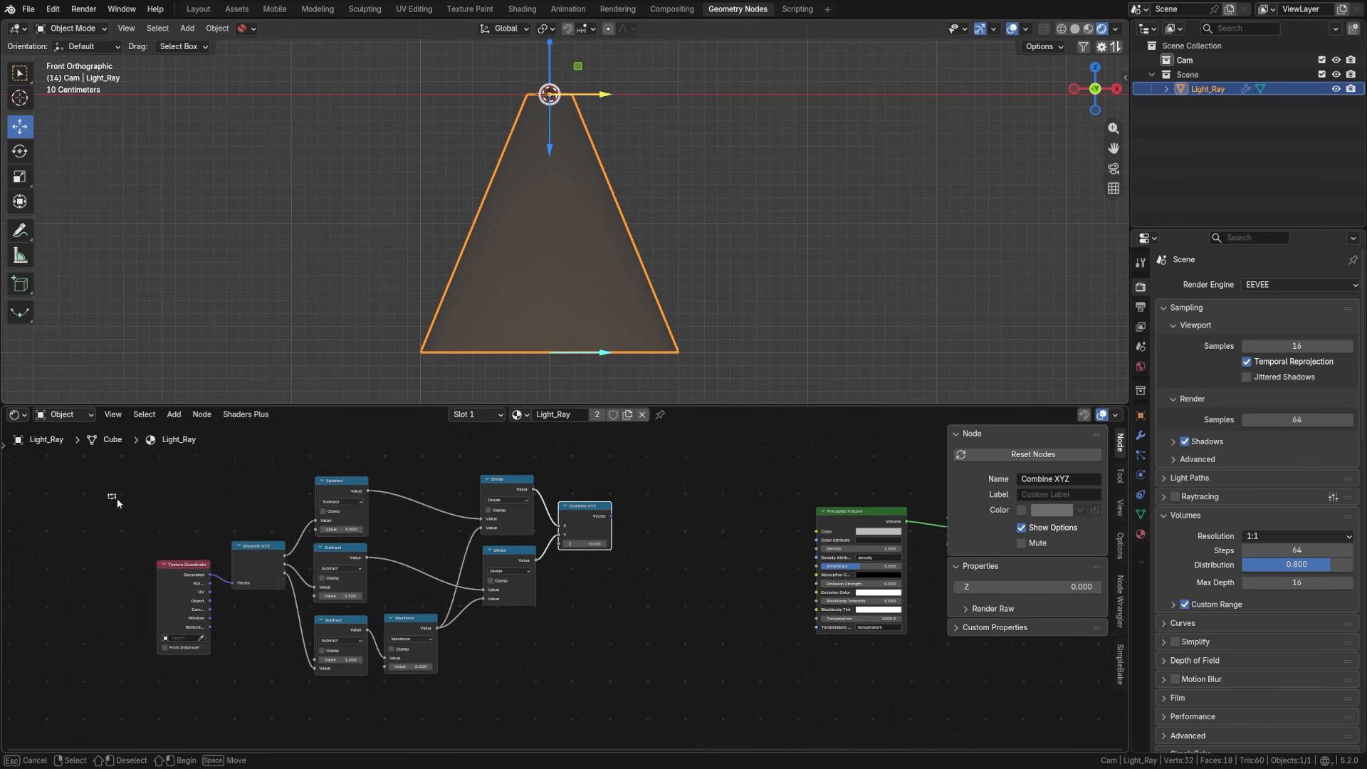
pyautogui.moveTo(109, 495); pyautogui.dragTo(619, 643)
pyautogui.press('g')
pyautogui.click(460, 581)
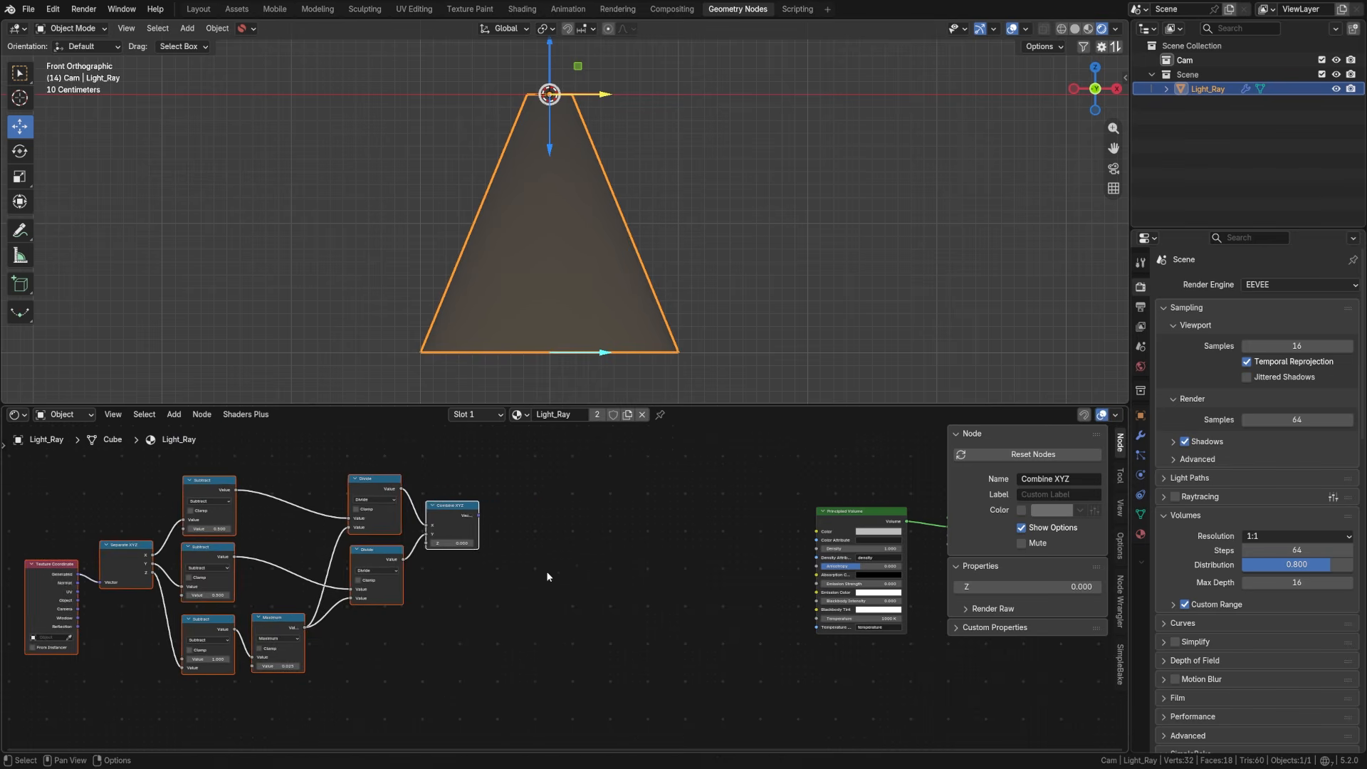
# Step: Add a Vector Math Multiply node fed by Combine XYZ's Vector output and place it just beyond that node
pyautogui.scroll(2, 425, 472)
pyautogui.moveTo(426, 471); pyautogui.dragTo(512, 478)
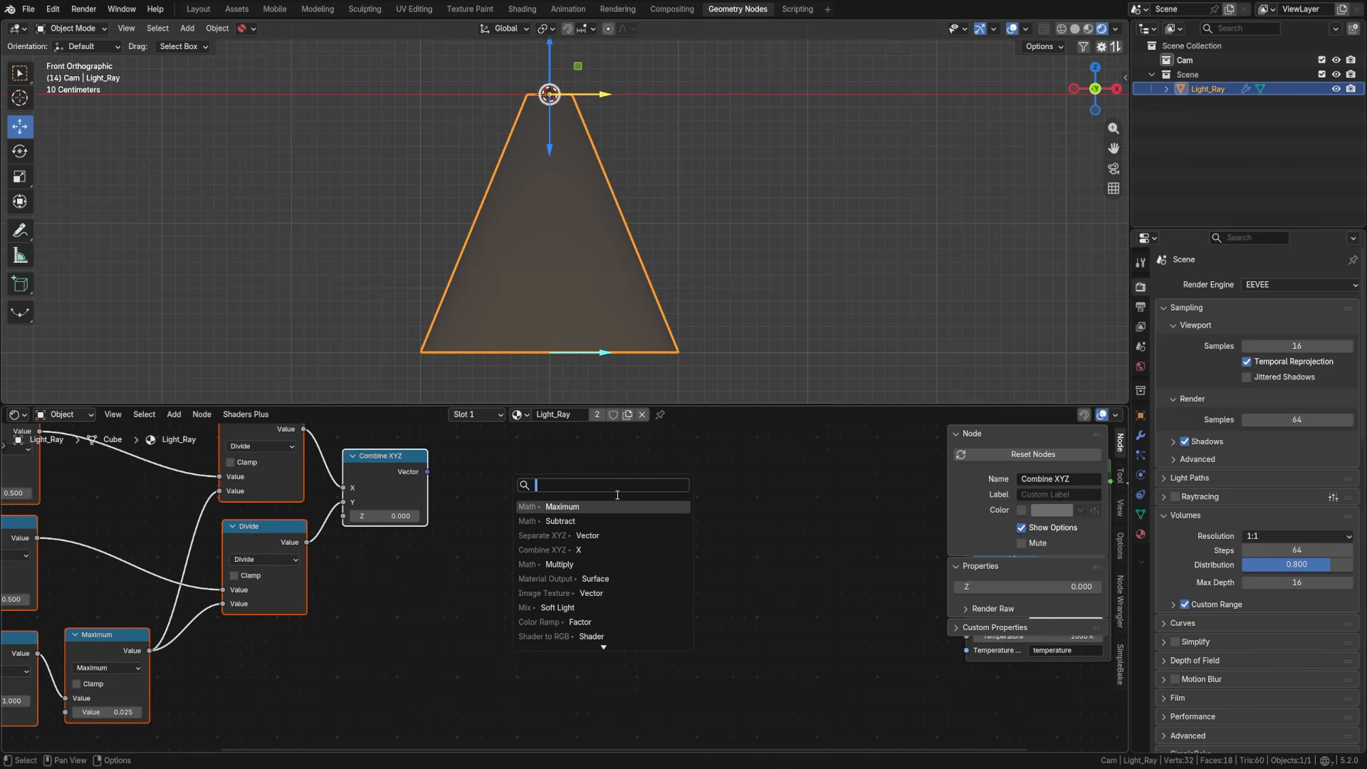
pyautogui.write('multipkl')
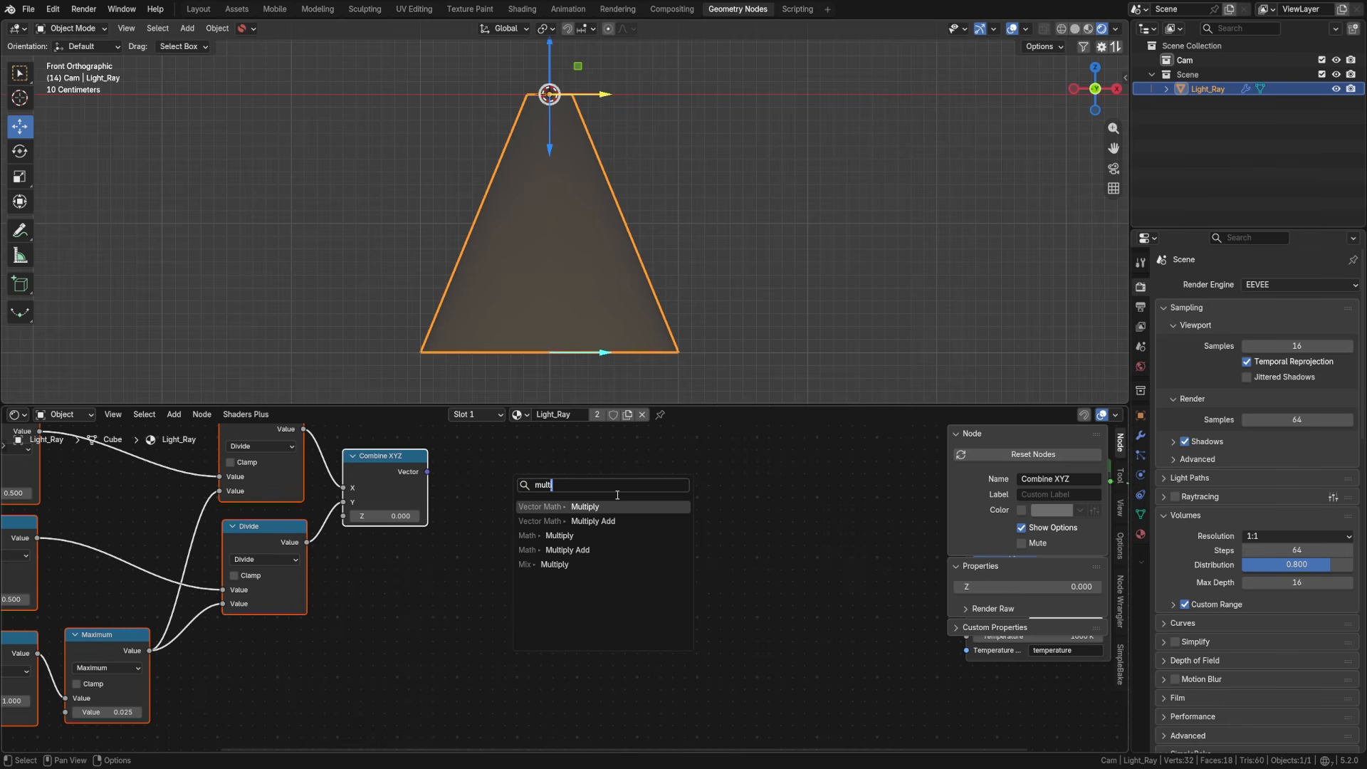
pyautogui.click(558, 506)
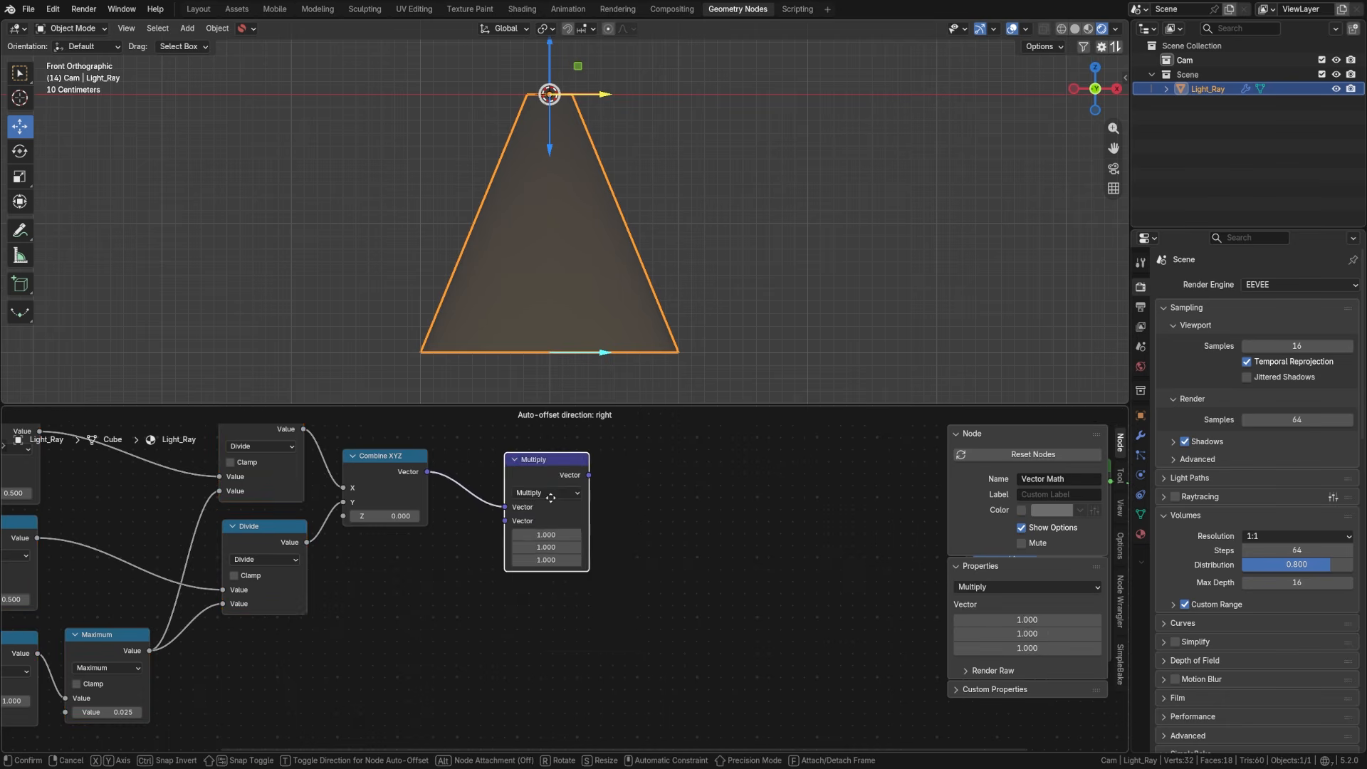
pyautogui.click(508, 474)
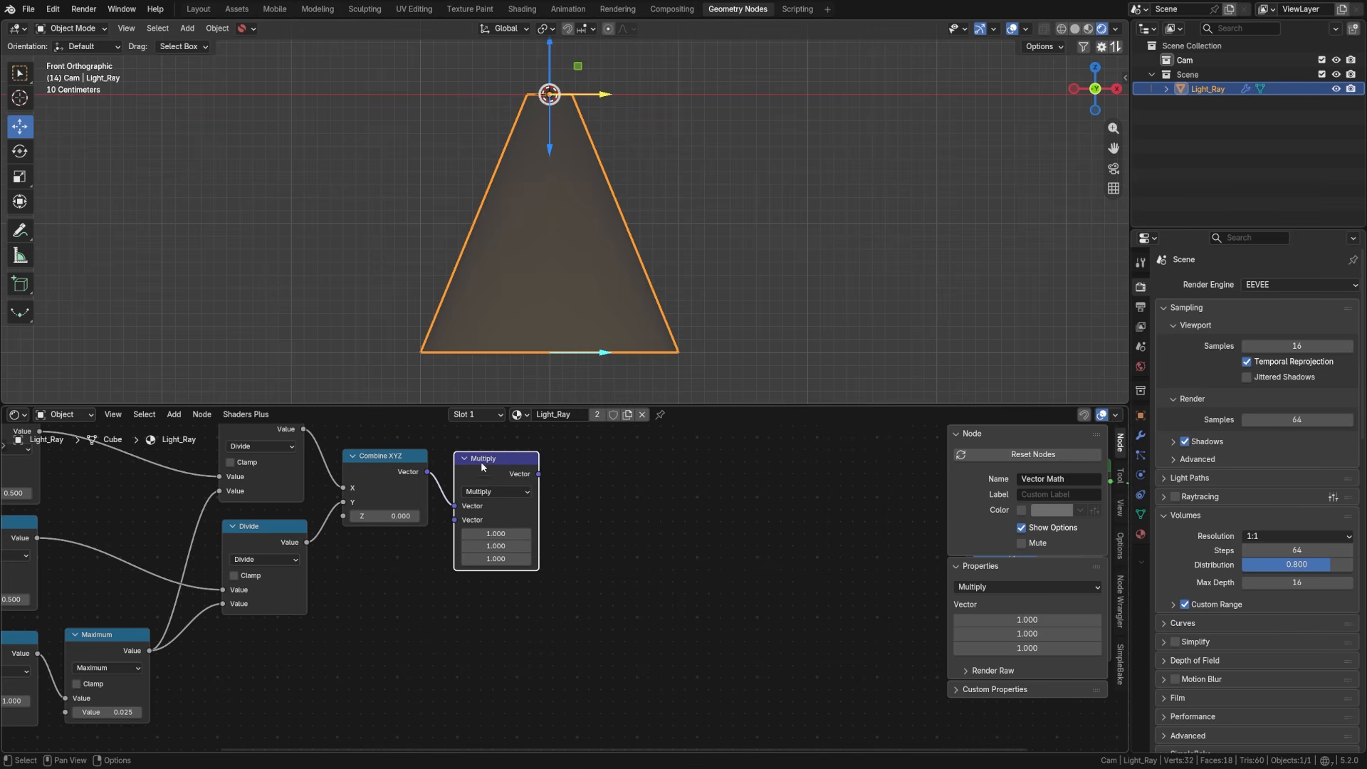
# Step: Add a Noise Texture node between the vector Multiply and Principled Volume, with Multiply's output feeding its Vector input
pyautogui.scroll(-2, 548, 511)
pyautogui.moveTo(551, 512); pyautogui.dragTo(279, 515, button='middle')
pyautogui.moveTo(366, 533); pyautogui.dragTo(385, 527, button='middle')
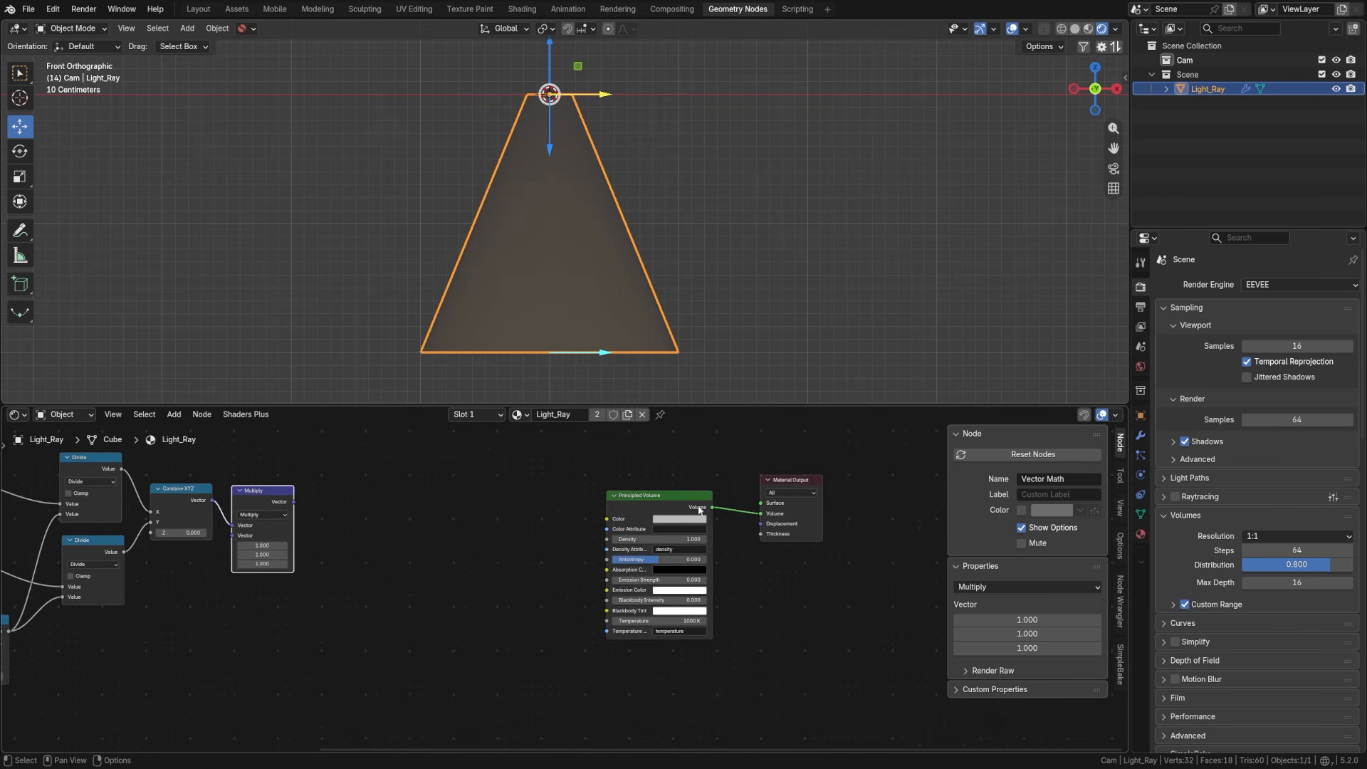
pyautogui.moveTo(675, 503); pyautogui.dragTo(688, 508)
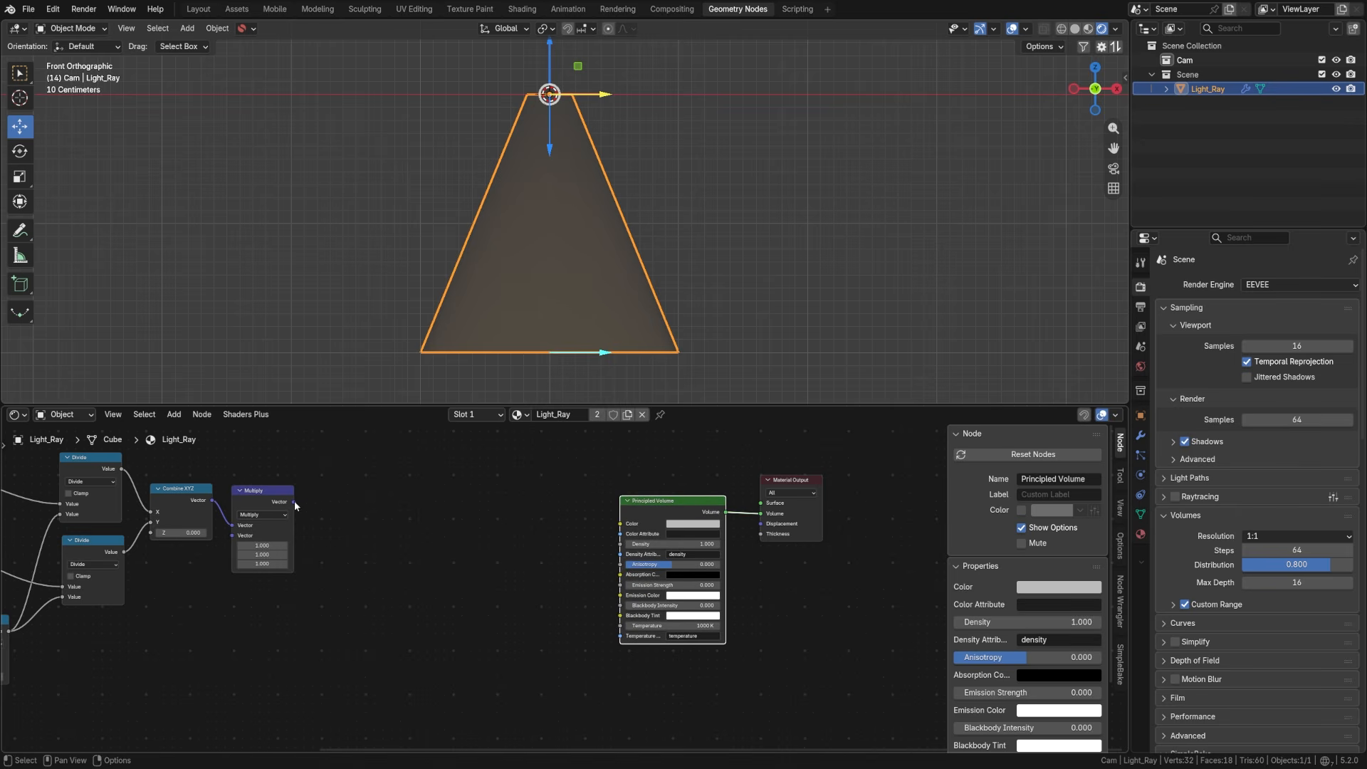
pyautogui.hotkey('shift', 'a')
pyautogui.write('noise')
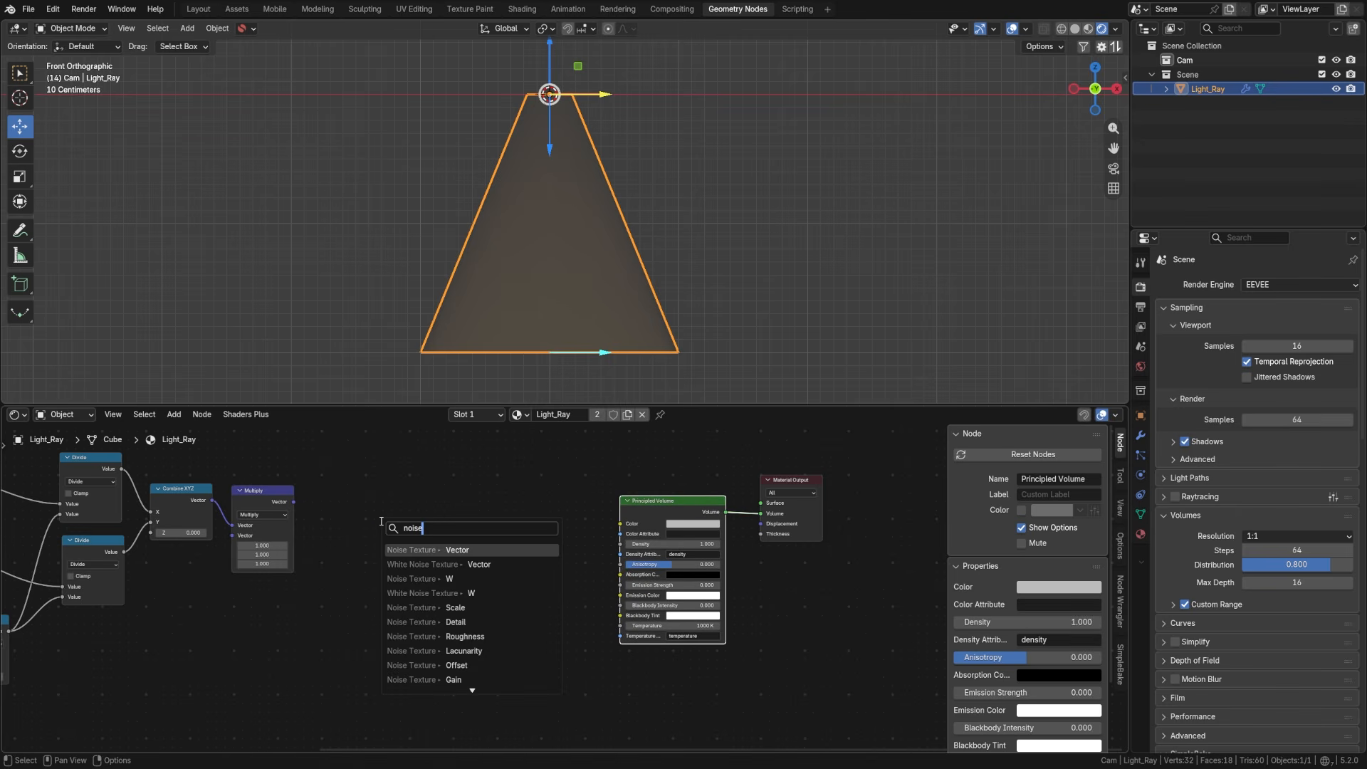
pyautogui.press('Return')
pyautogui.click(380, 520)
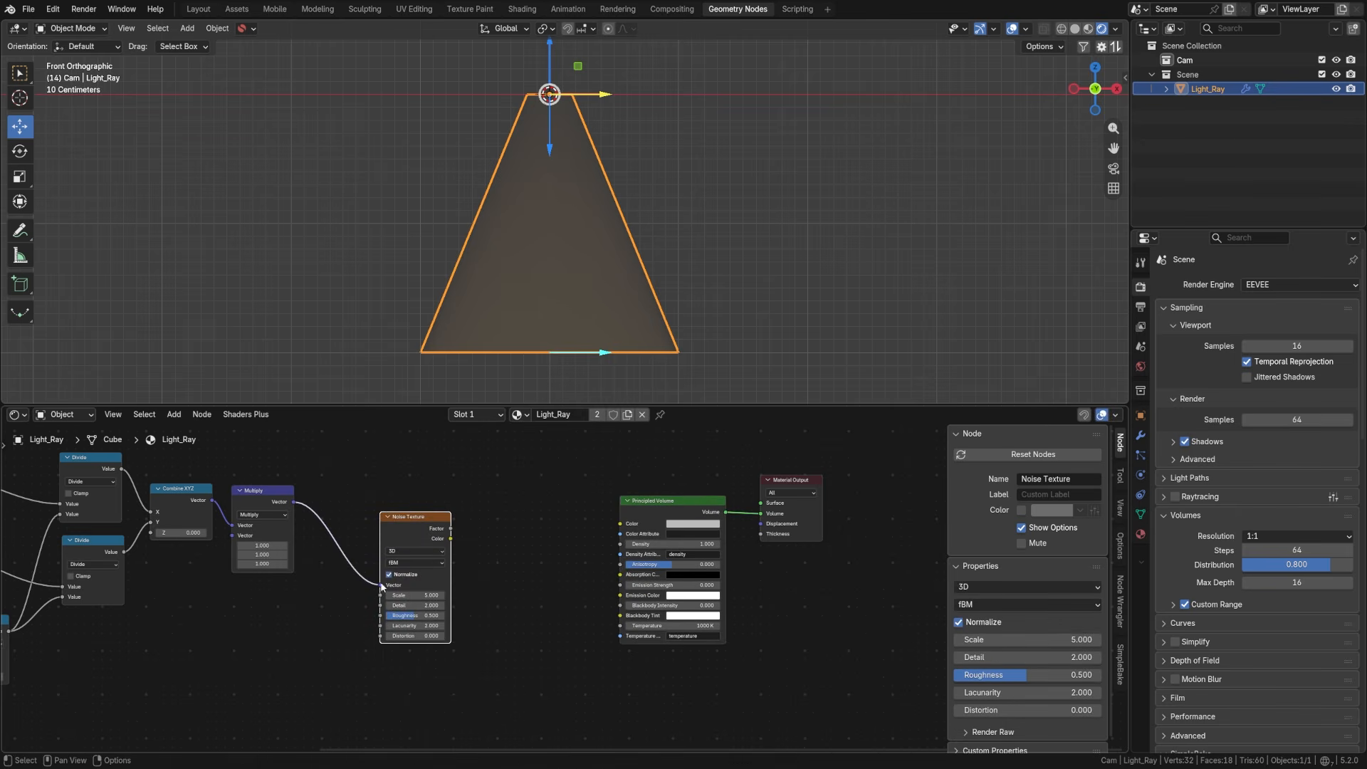
pyautogui.moveTo(395, 533); pyautogui.dragTo(363, 509)
# Step: Switch the Noise Texture to 4D and set its Distortion to 0.2
pyautogui.scroll(5, 365, 518)
pyautogui.moveTo(385, 520); pyautogui.dragTo(466, 553, button='middle')
pyautogui.click(378, 529)
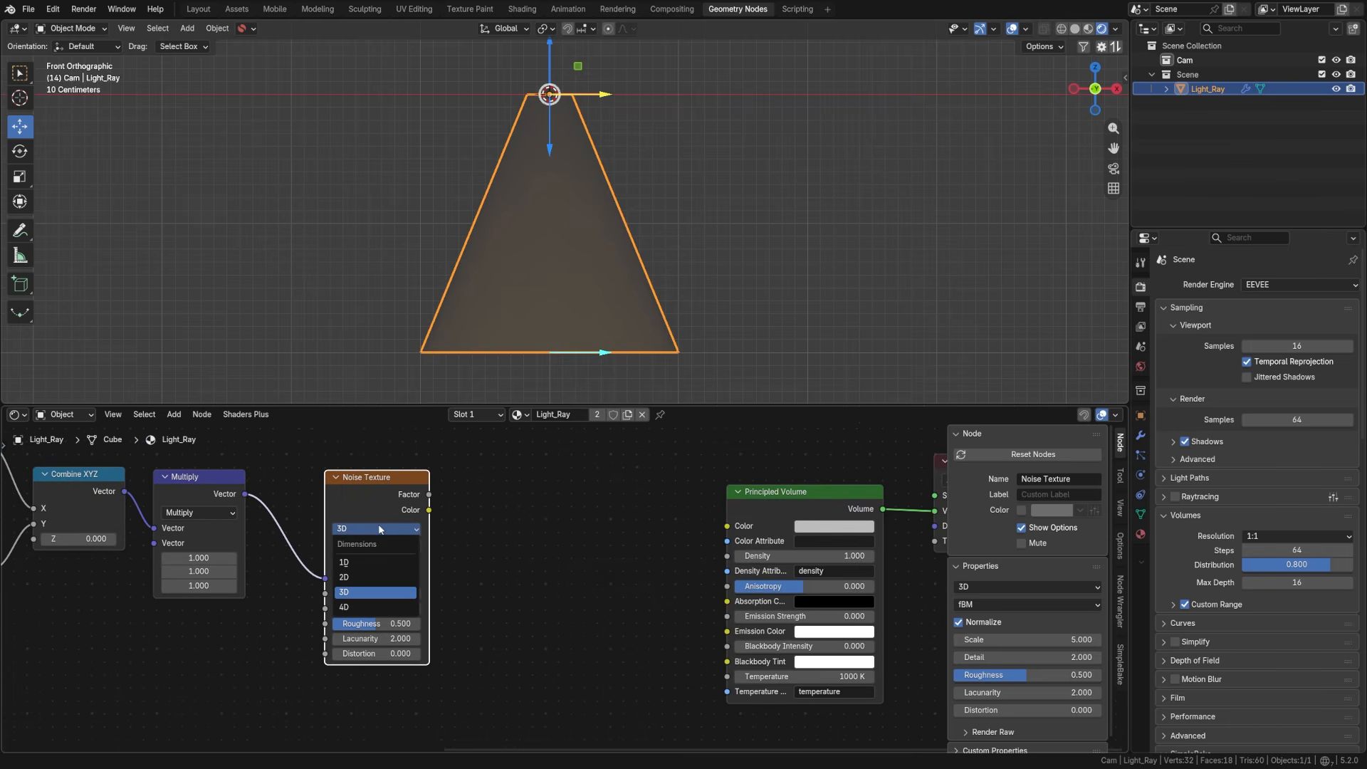
pyautogui.click(364, 606)
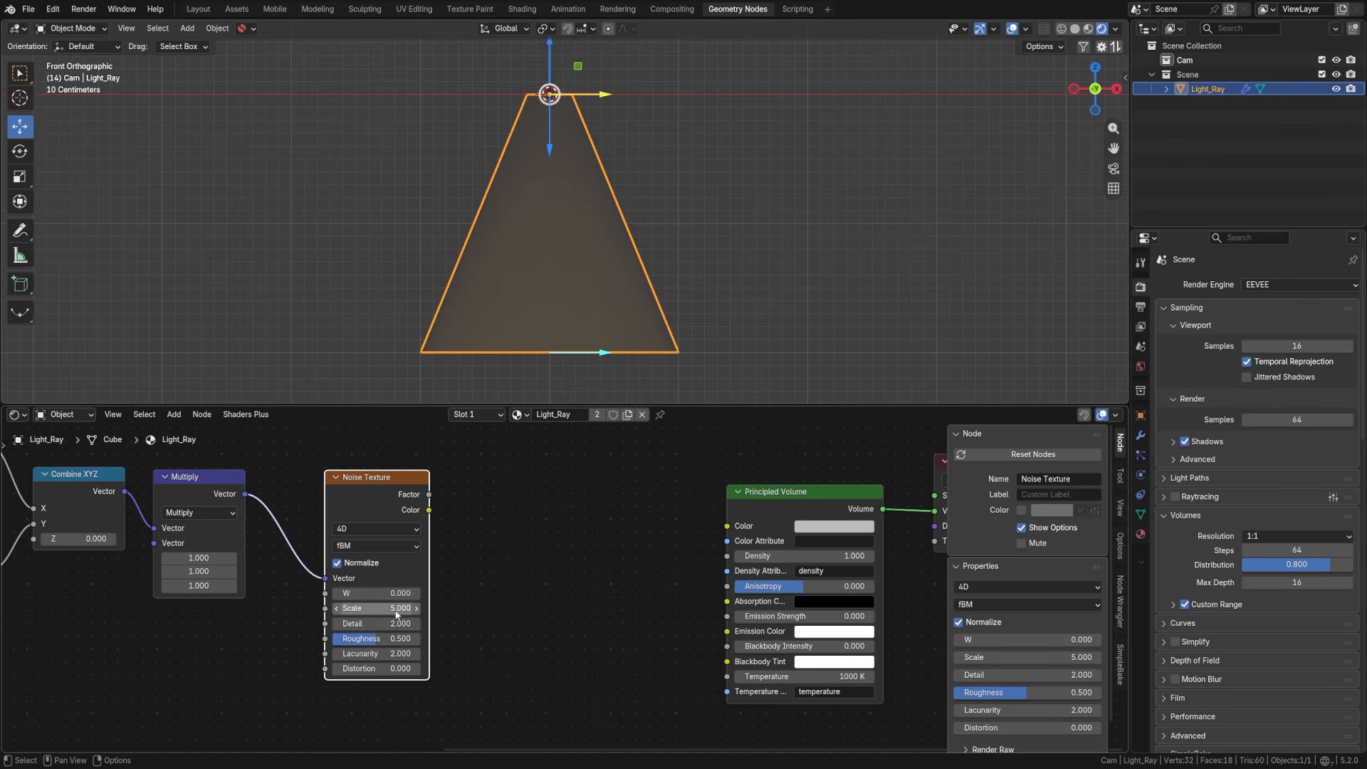
pyautogui.moveTo(373, 503); pyautogui.dragTo(396, 494)
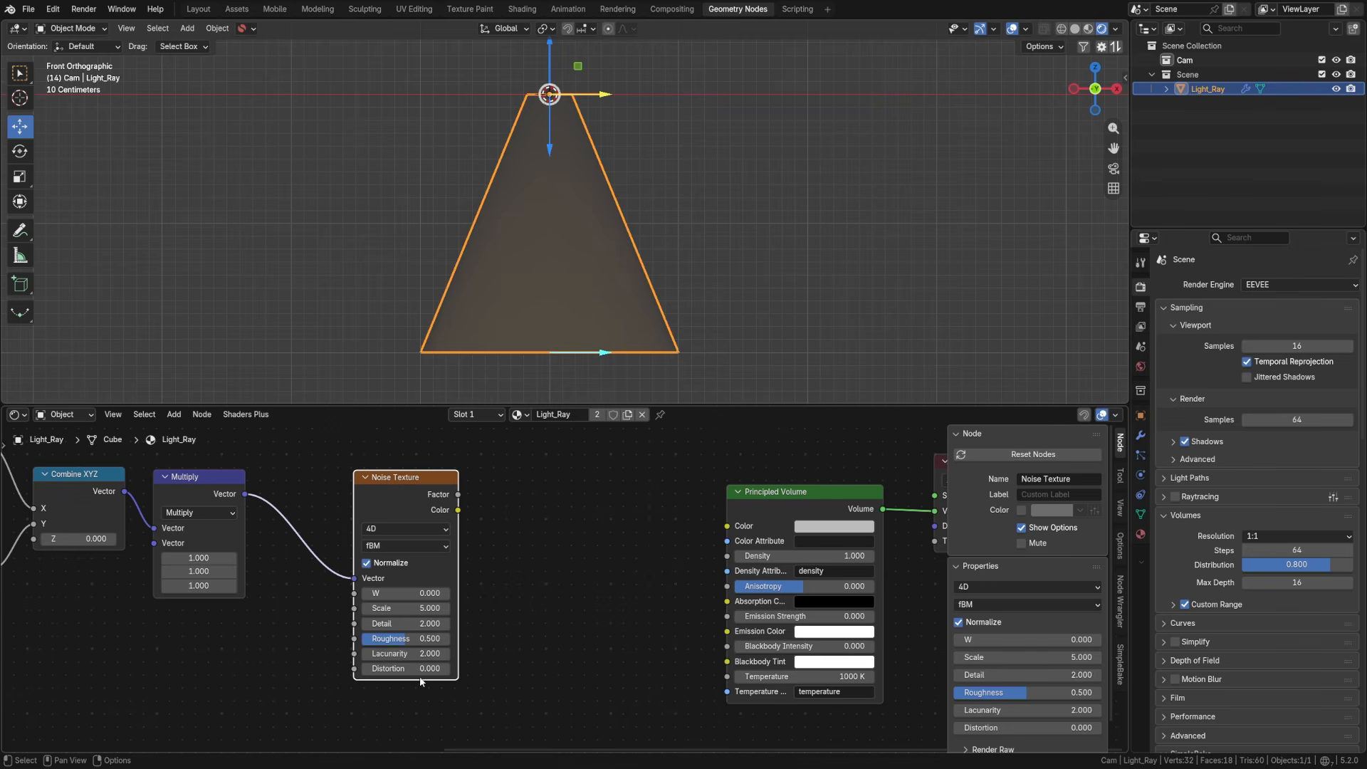
pyautogui.click(420, 668)
pyautogui.write('0.2')
pyautogui.press('Return')
# Step: Preview the Noise Texture on the light ray's surface and examine the pattern from several angles, ending in front view
pyautogui.keyDown('ctrl'); pyautogui.keyDown('shift'); pyautogui.click(403, 493); pyautogui.keyUp('shift'); pyautogui.keyUp('ctrl')
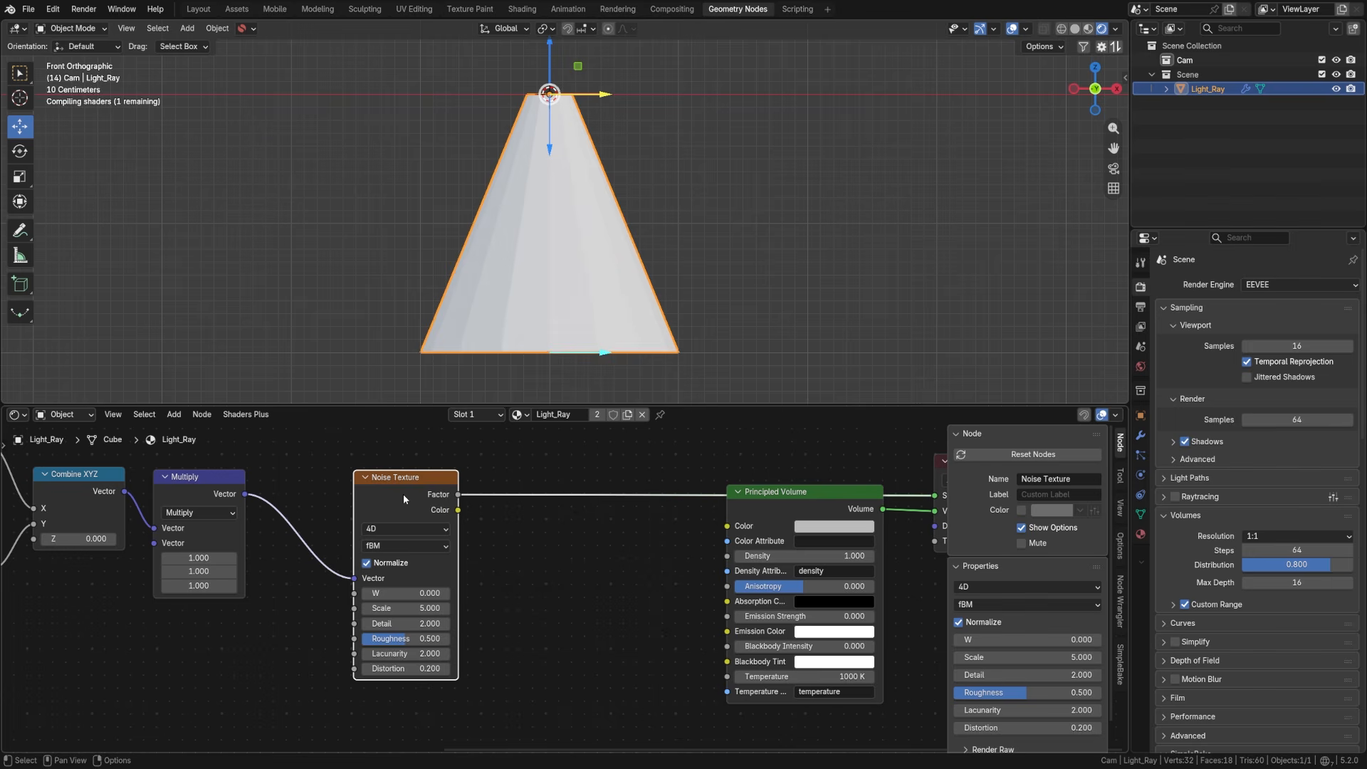
pyautogui.moveTo(584, 213); pyautogui.dragTo(592, 302, button='middle')
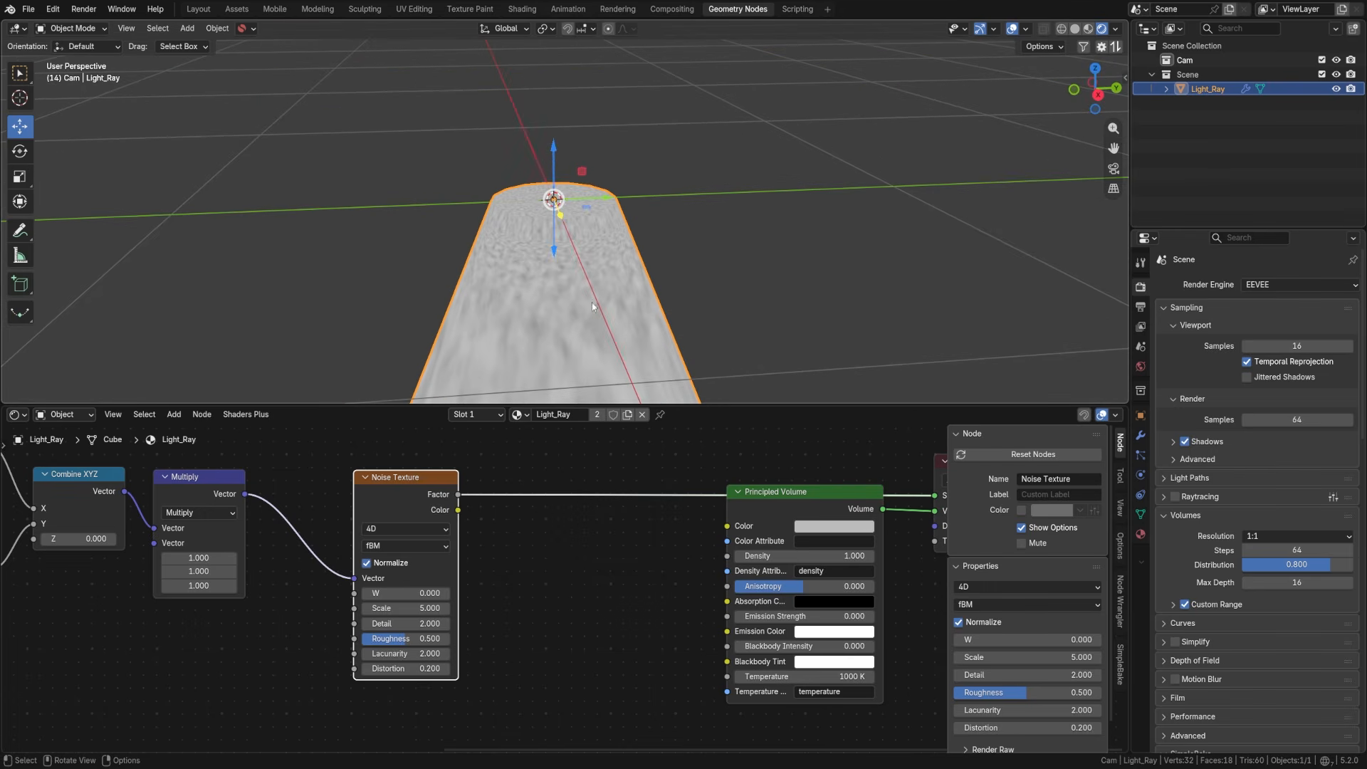
pyautogui.moveTo(563, 226); pyautogui.dragTo(576, 240, button='middle')
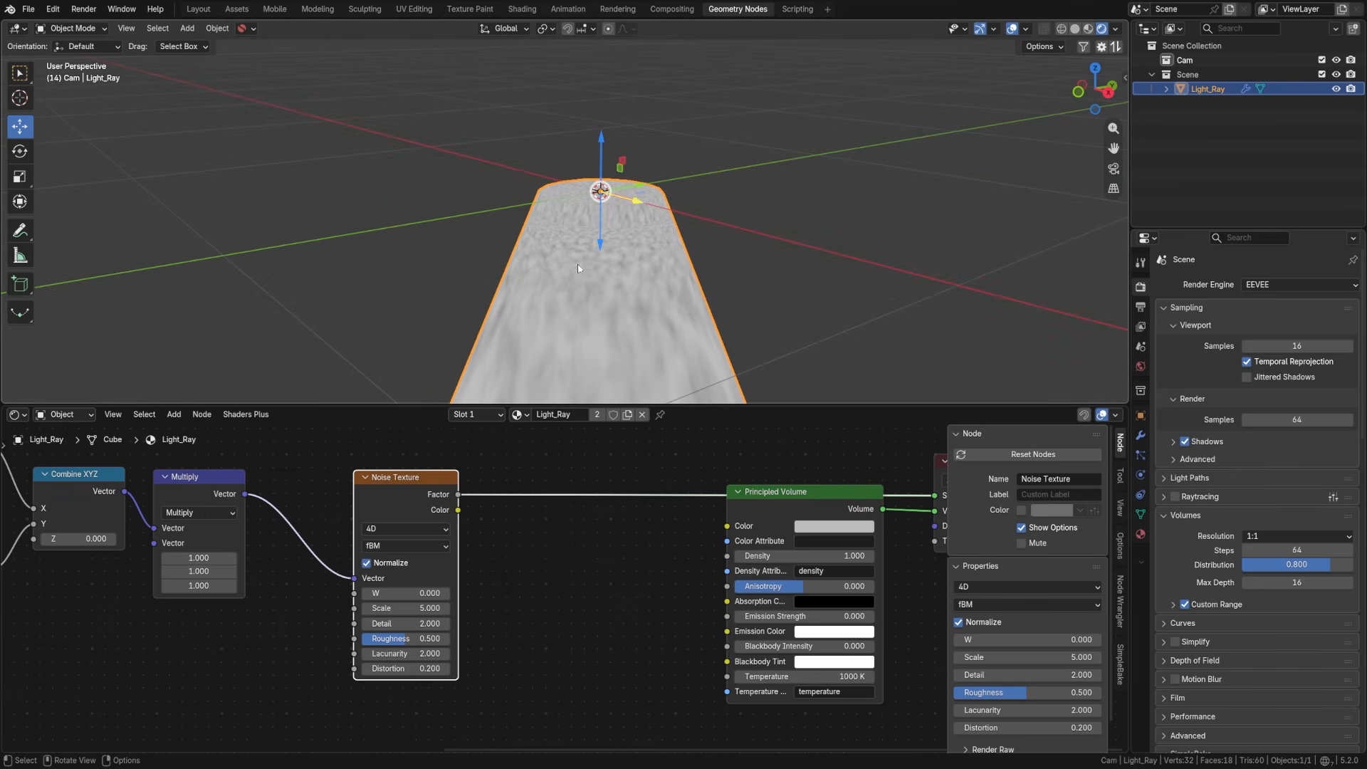
pyautogui.keyDown('shift'); pyautogui.moveTo(604, 326); pyautogui.dragTo(538, 131, button='middle'); pyautogui.keyUp('shift')
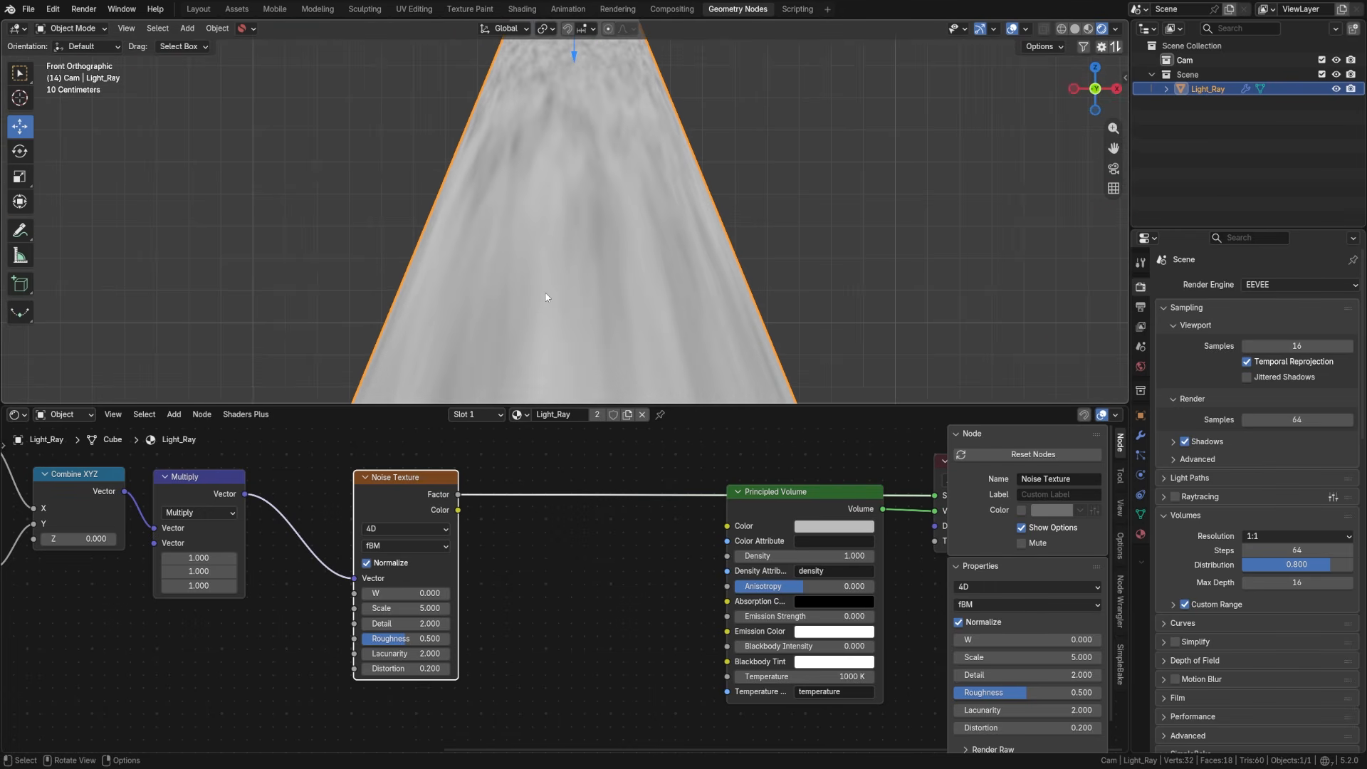
pyautogui.press('KP_1')
# Step: Set the vector Multiply node's X and Y factors to 2.2 each
pyautogui.moveTo(232, 564); pyautogui.dragTo(323, 531, button='middle')
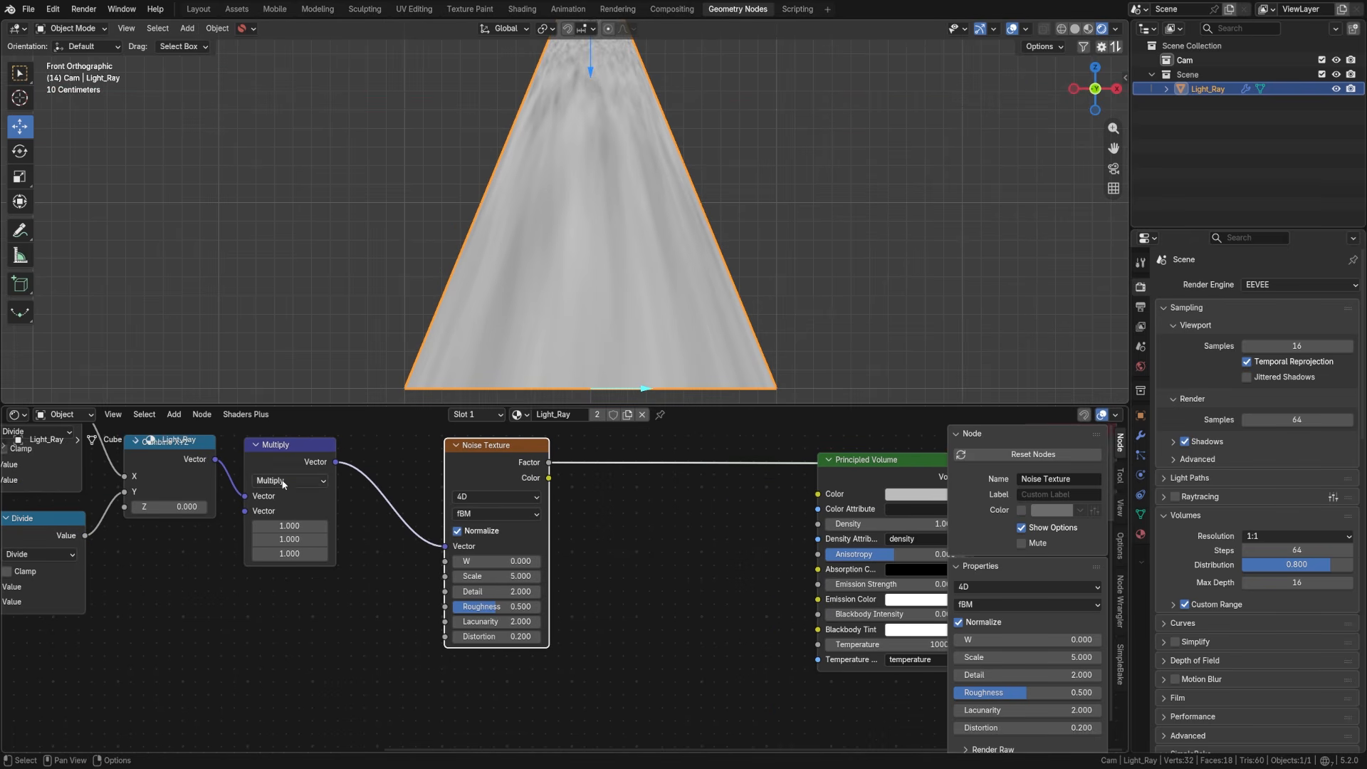
pyautogui.moveTo(284, 453); pyautogui.dragTo(292, 462)
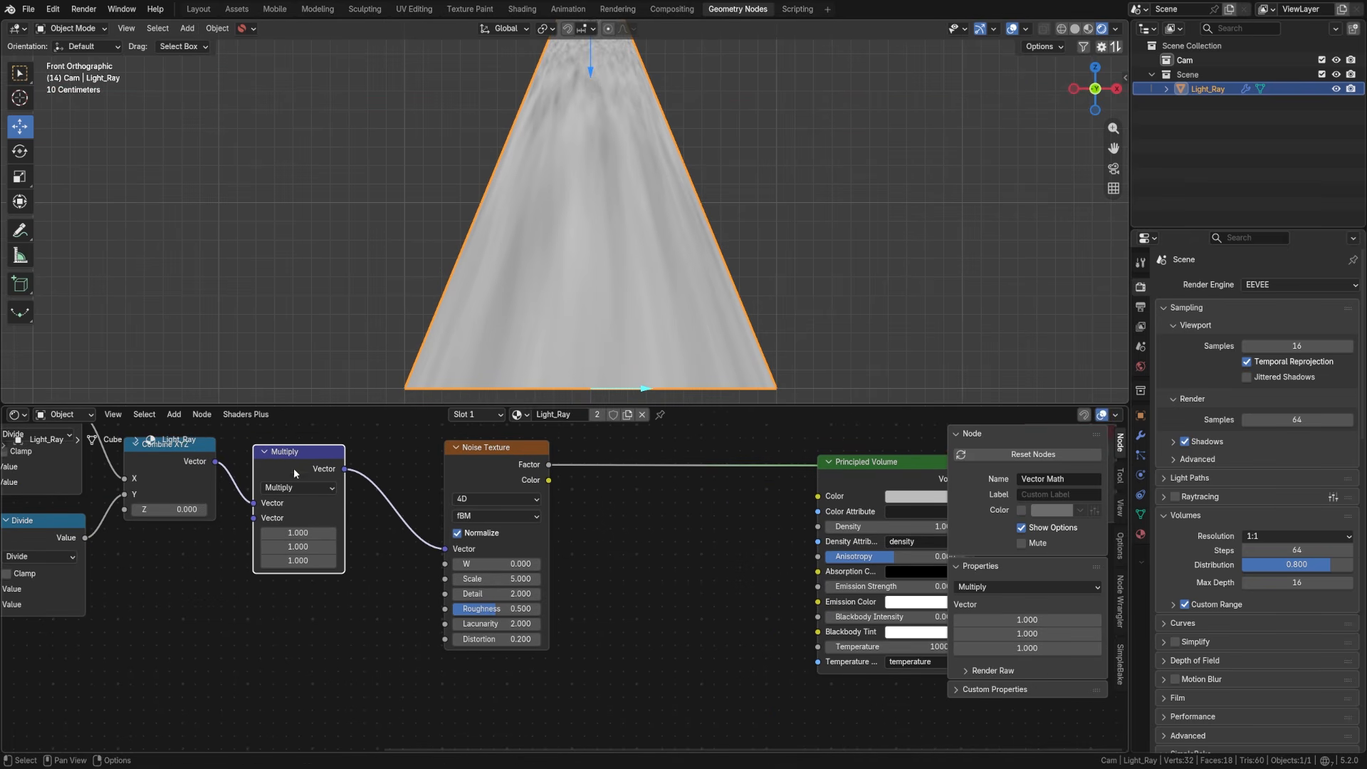
pyautogui.click(299, 533)
pyautogui.write('2.2')
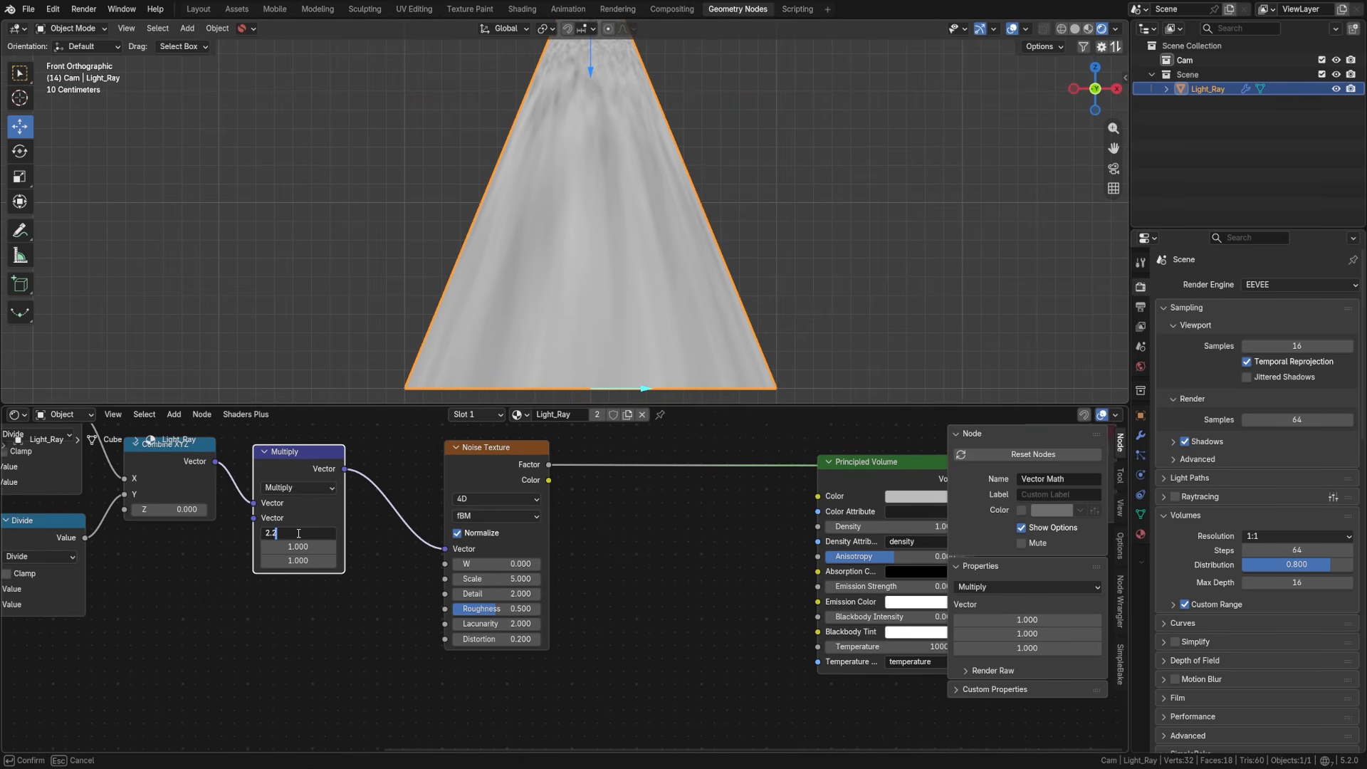
pyautogui.press('Return')
pyautogui.click(297, 546)
pyautogui.write('2.2')
pyautogui.press('Return')
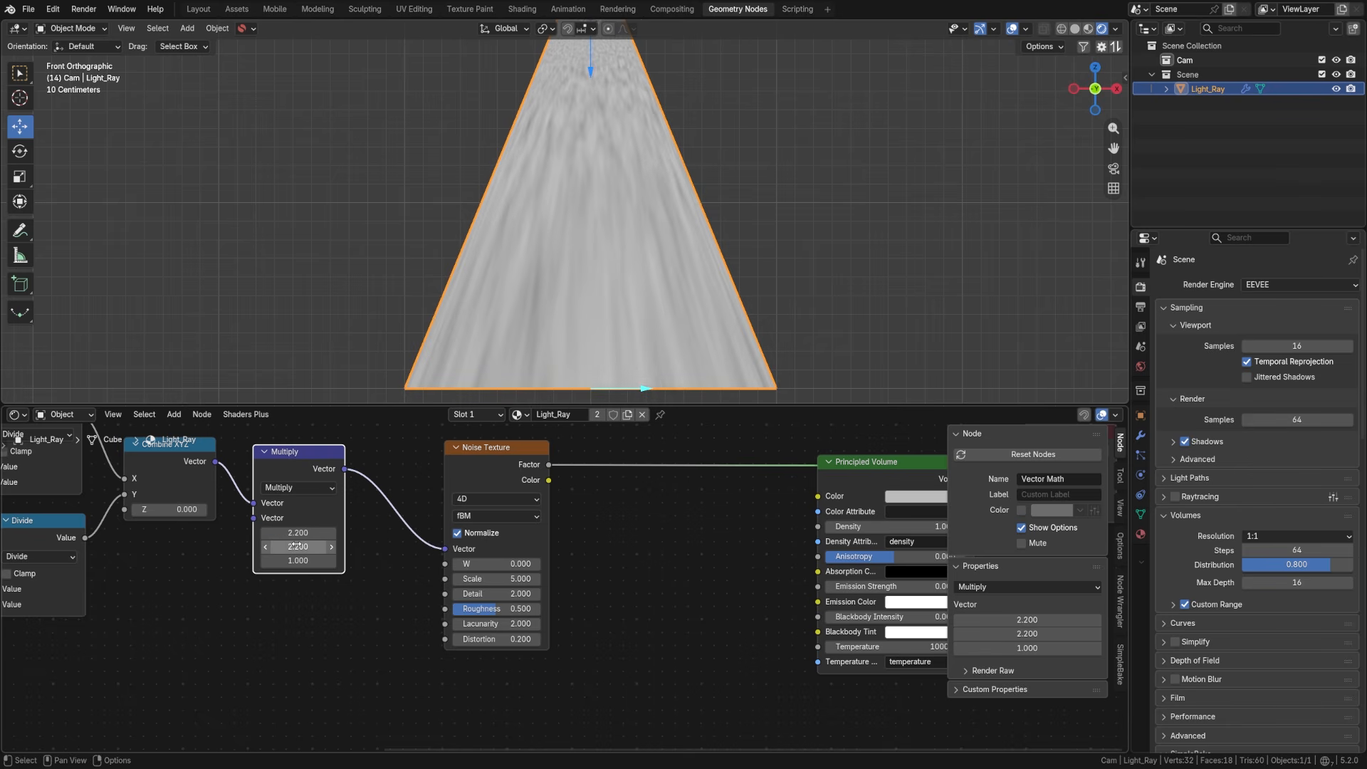
# Step: Check the stretched noise on the ray, remove the Surface preview link, and connect the noise Factor to Principled Volume's Density
pyautogui.moveTo(570, 213); pyautogui.dragTo(563, 246, button='middle')
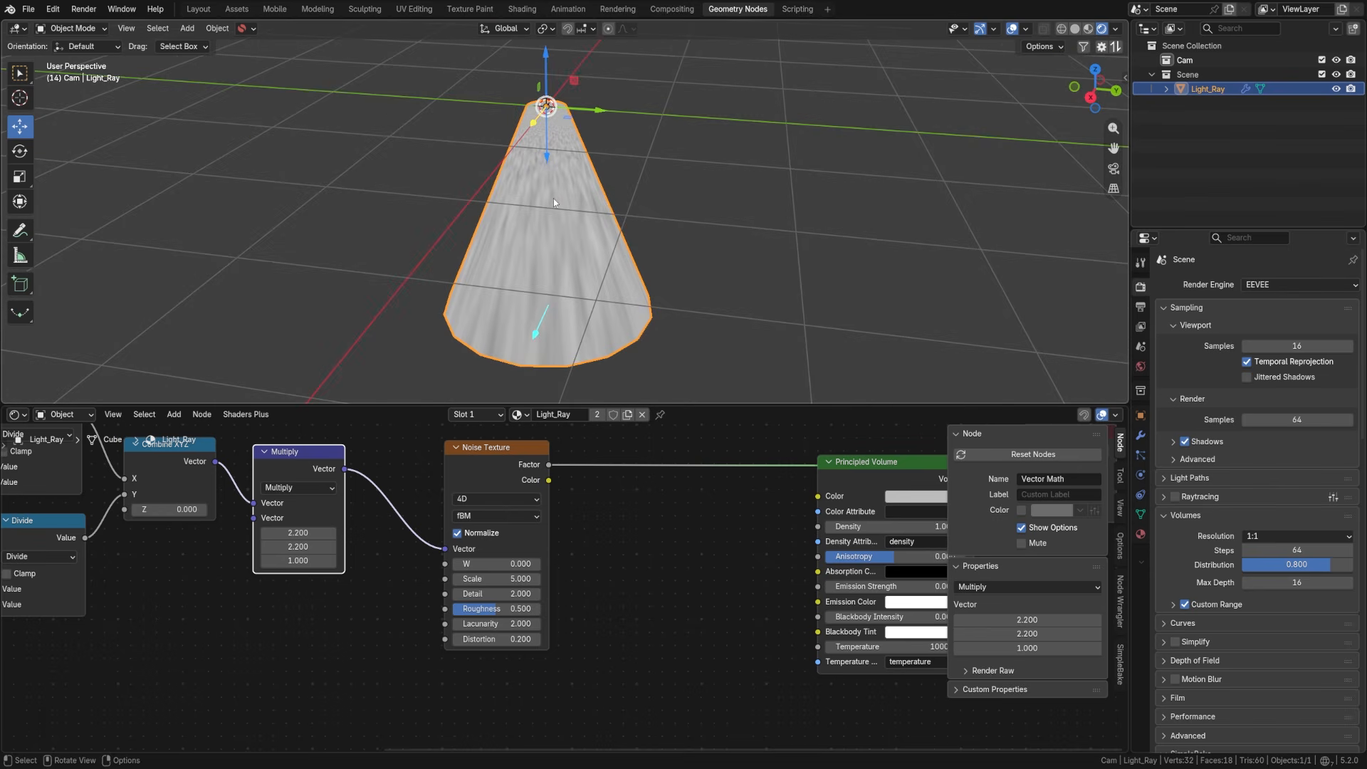
pyautogui.moveTo(553, 198); pyautogui.dragTo(575, 167, button='middle')
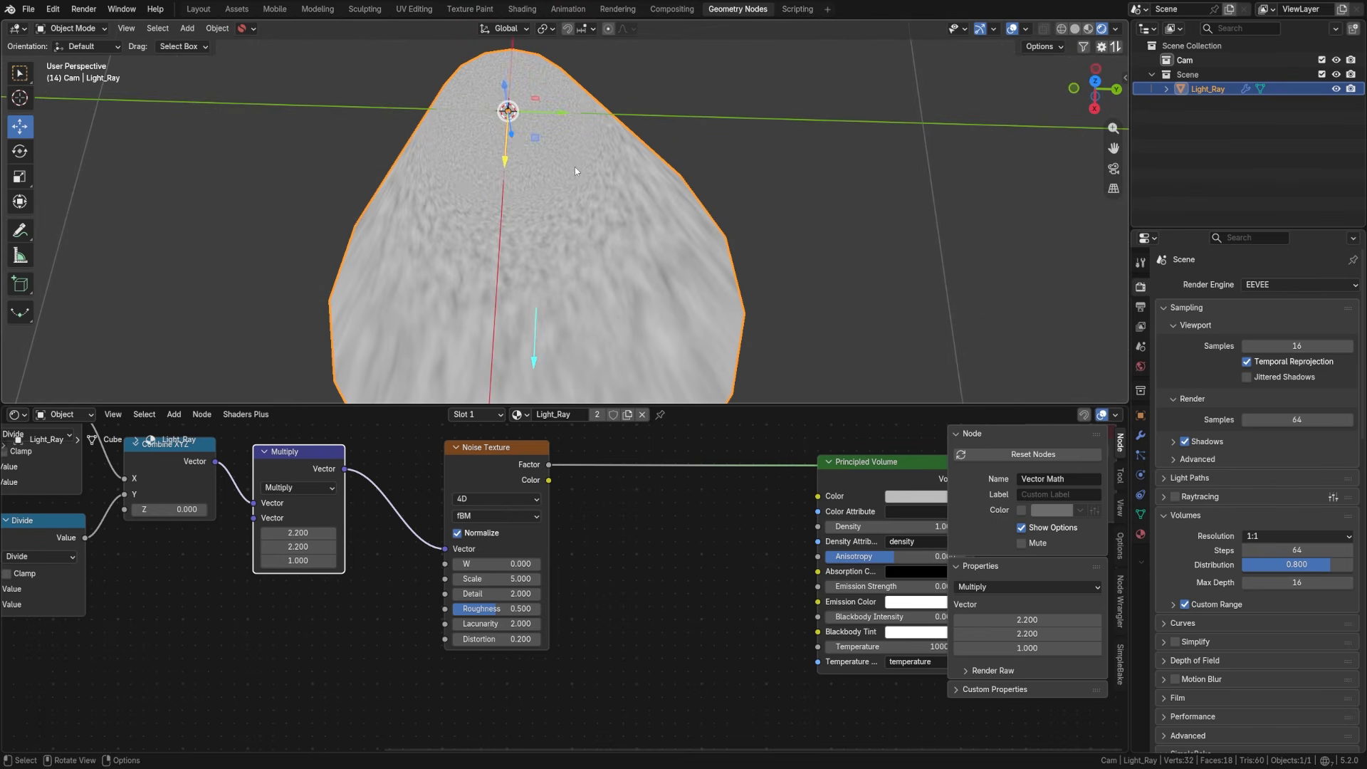
pyautogui.press('KP_1')
pyautogui.scroll(-5, 491, 258)
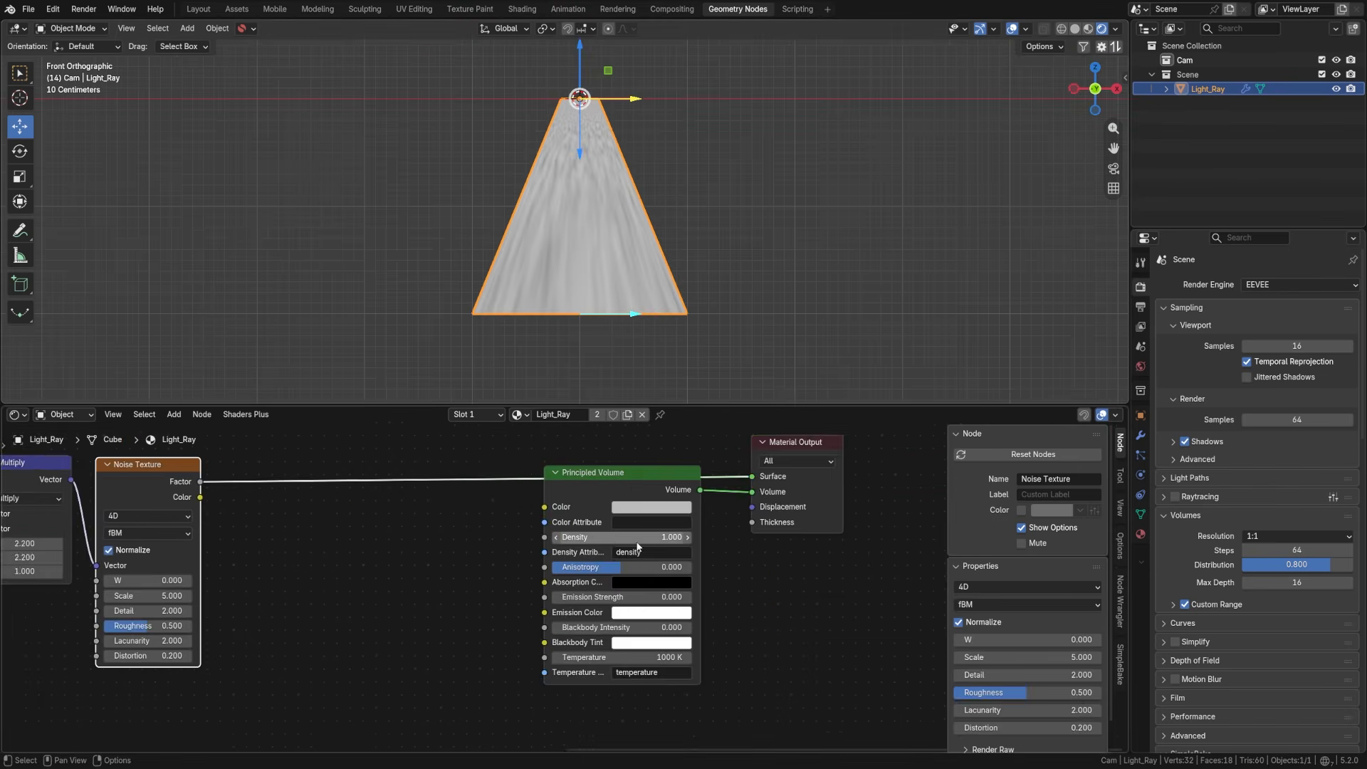
pyautogui.moveTo(637, 546); pyautogui.dragTo(545, 555, button='middle')
pyautogui.moveTo(494, 486); pyautogui.dragTo(517, 501)
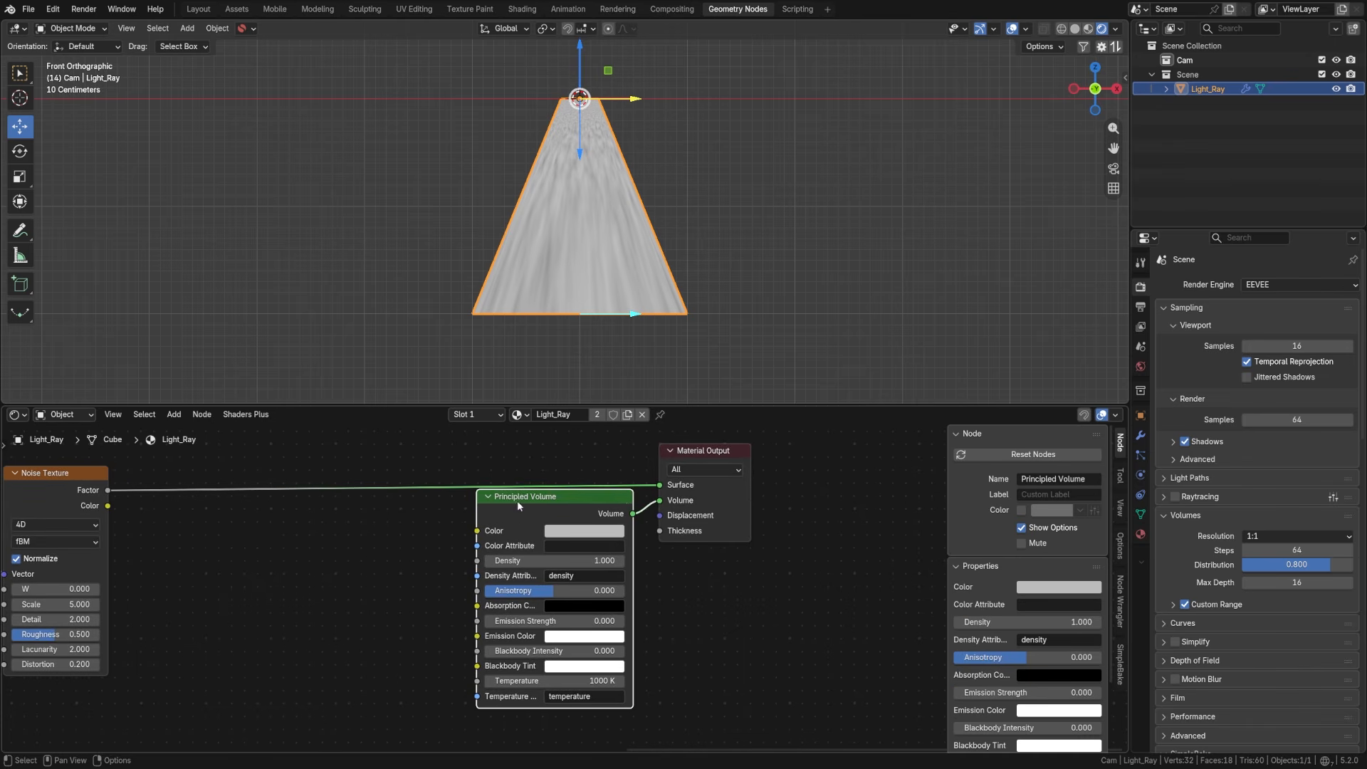
pyautogui.moveTo(658, 486); pyautogui.dragTo(511, 479)
pyautogui.moveTo(302, 497); pyautogui.dragTo(353, 498, button='middle')
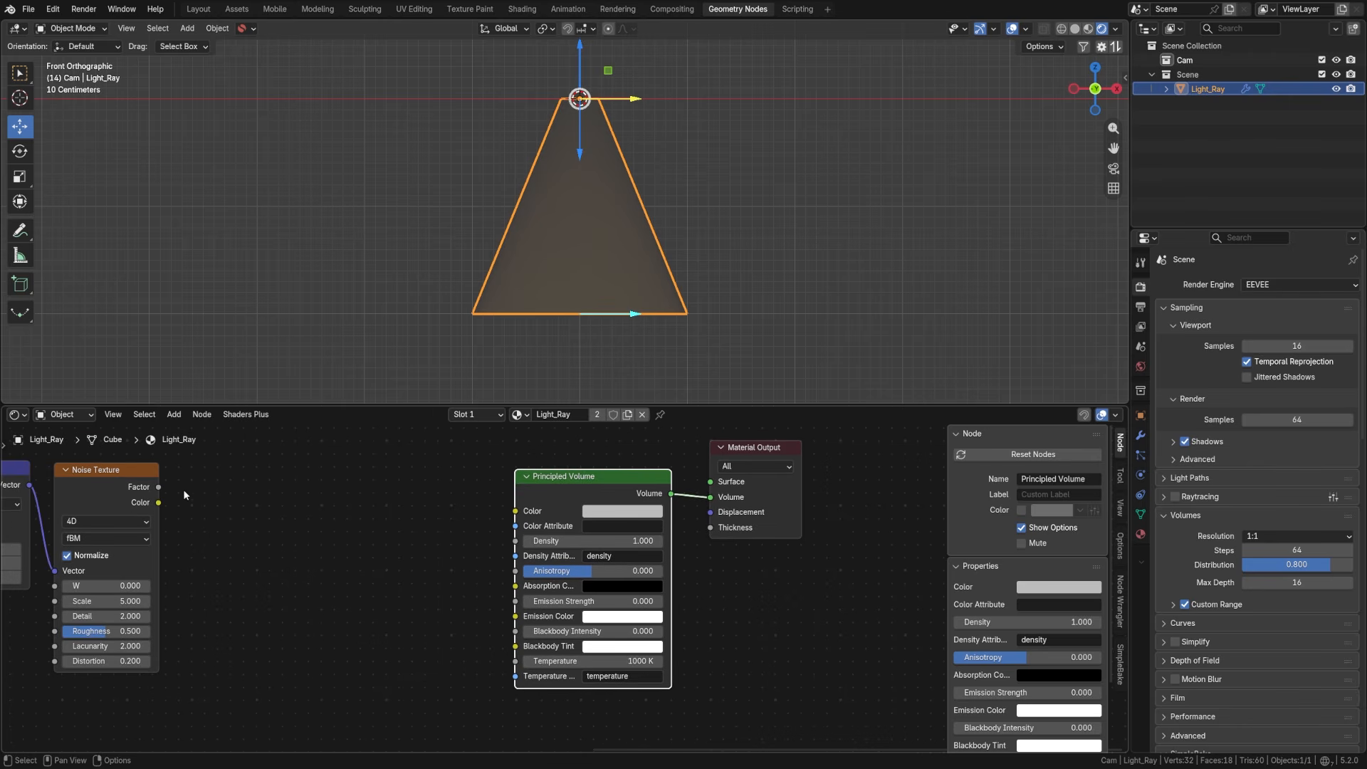
pyautogui.moveTo(158, 487); pyautogui.dragTo(557, 548)
# Step: Insert a Color Ramp node on the link between the Noise Texture's Factor and Principled Volume's Density
pyautogui.scroll(3, 622, 332)
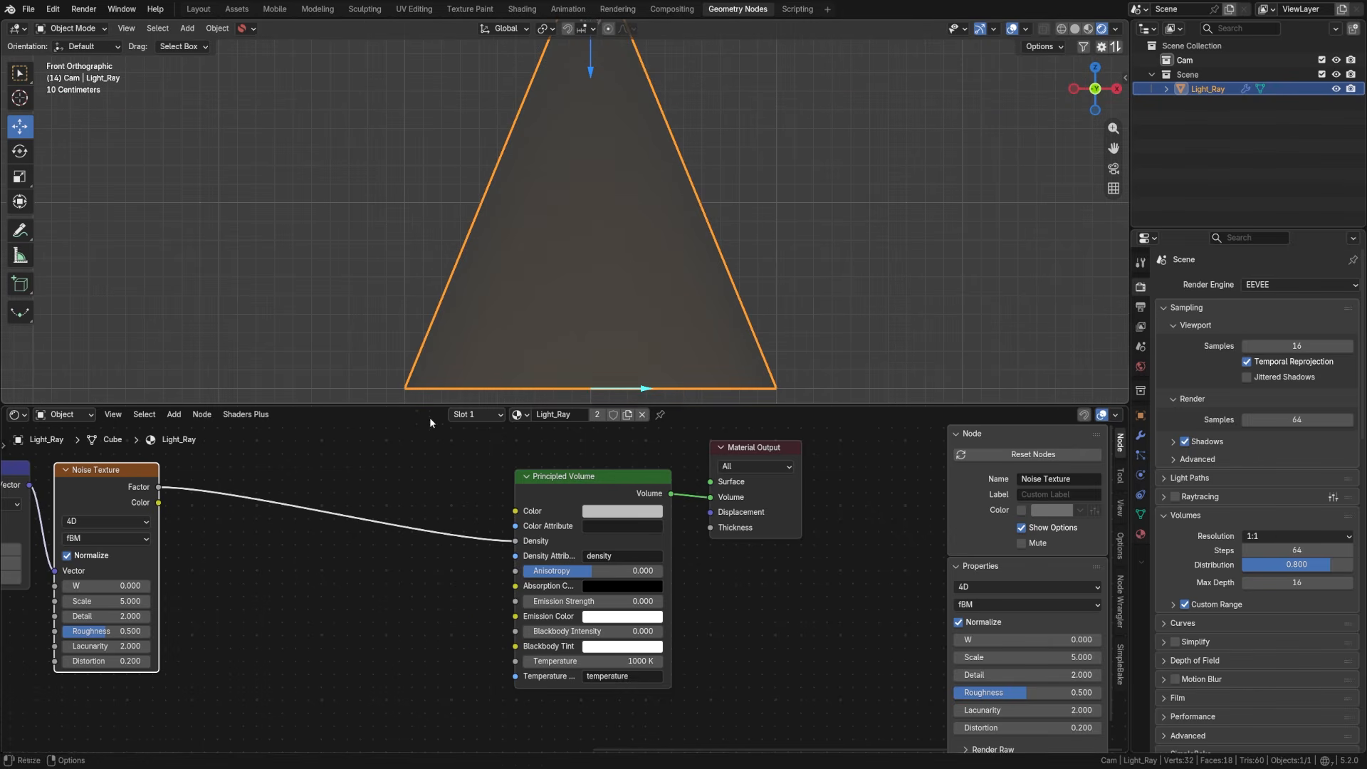
pyautogui.keyDown('shift'); pyautogui.moveTo(381, 492); pyautogui.dragTo(364, 490, button='middle'); pyautogui.keyUp('shift')
pyautogui.hotkey('shift', 'a')
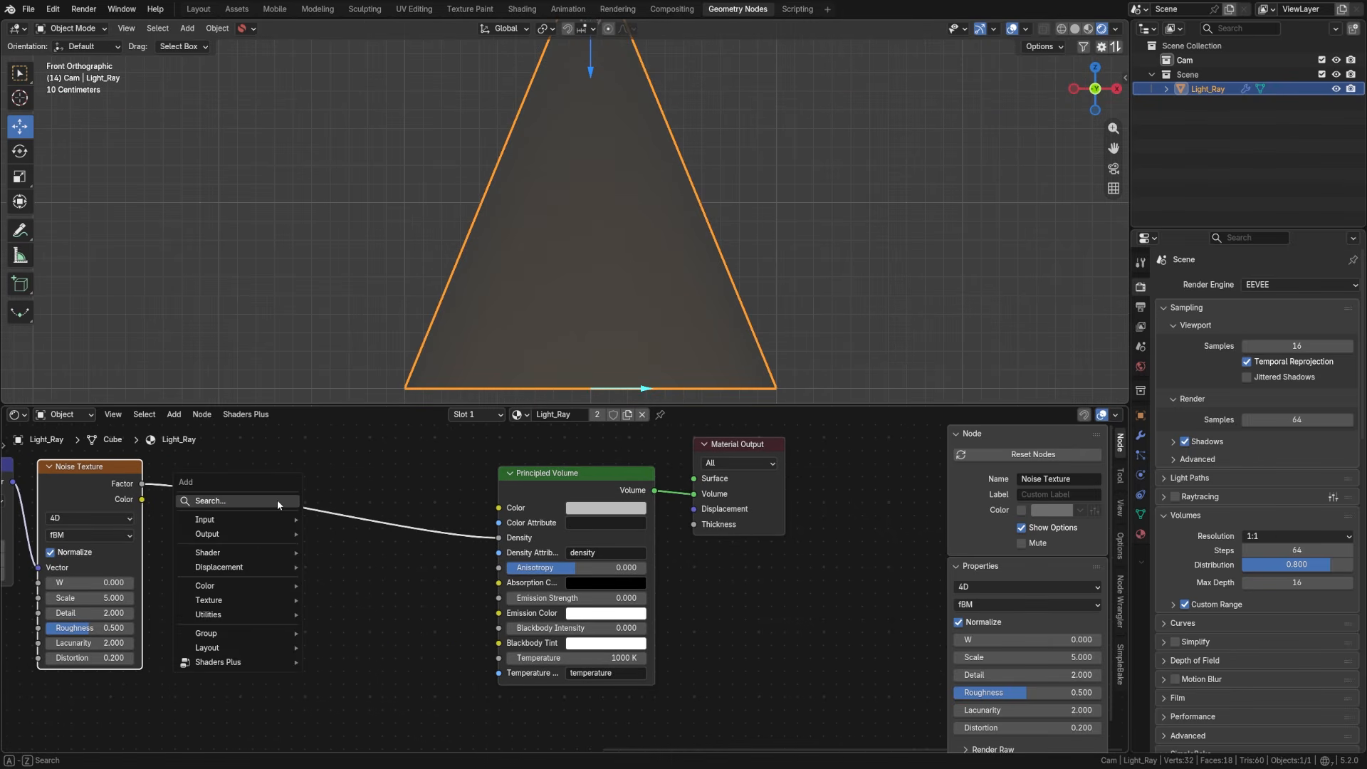
pyautogui.click(276, 500)
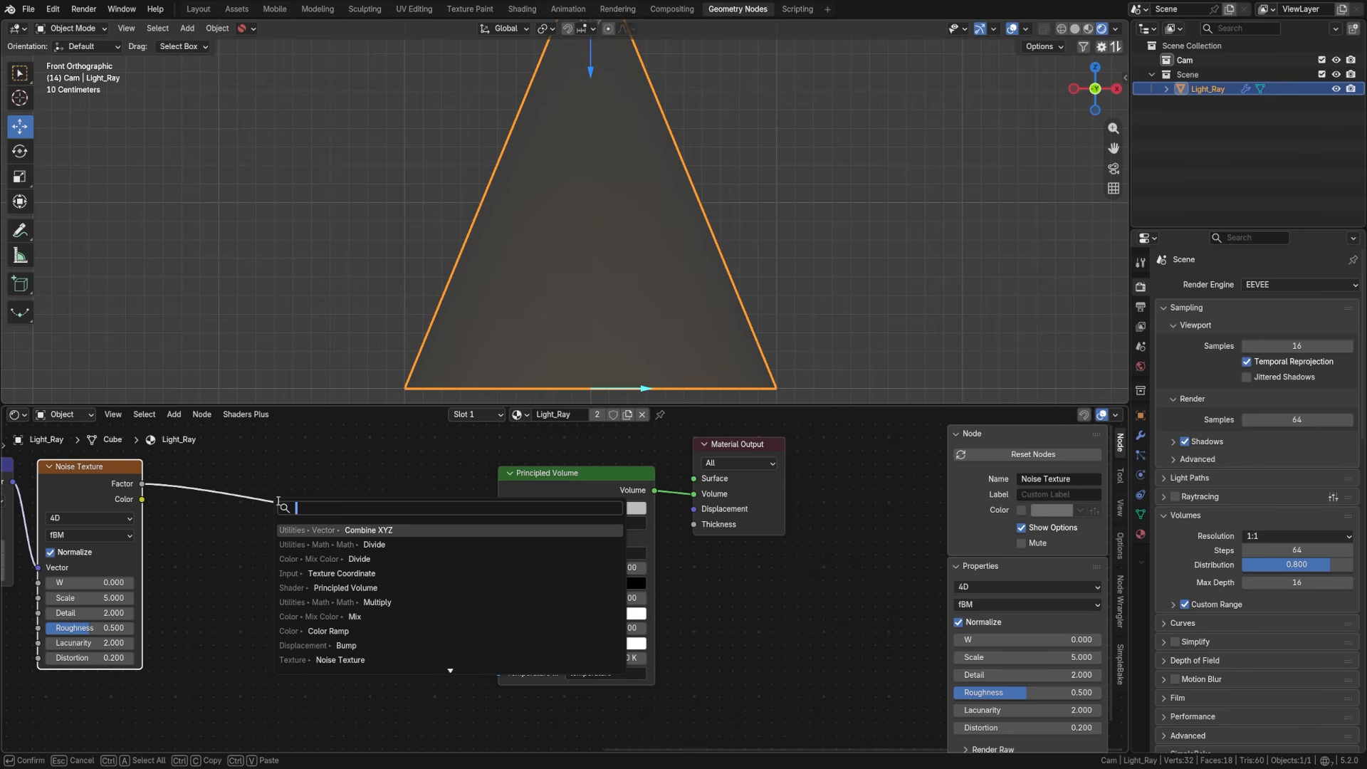
pyautogui.write('color r')
pyautogui.press('Return')
pyautogui.click(234, 504)
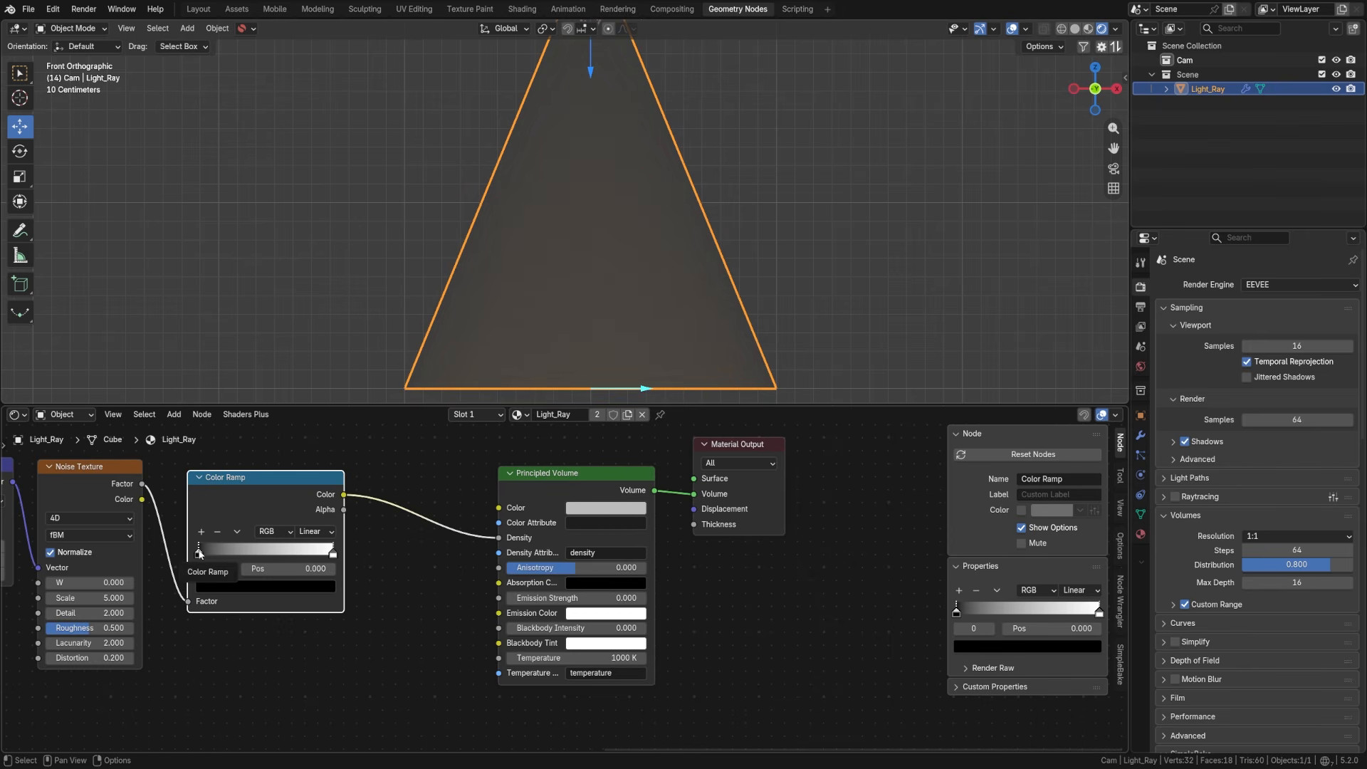
# Step: Set the Color Ramp's black stop to position 0.520 with the white stop just beyond it, and preview the ramp on the surface
pyautogui.moveTo(199, 553); pyautogui.dragTo(269, 557)
pyautogui.click(601, 330)
pyautogui.keyDown('ctrl'); pyautogui.keyDown('shift'); pyautogui.click(268, 490); pyautogui.keyUp('shift'); pyautogui.keyUp('ctrl')
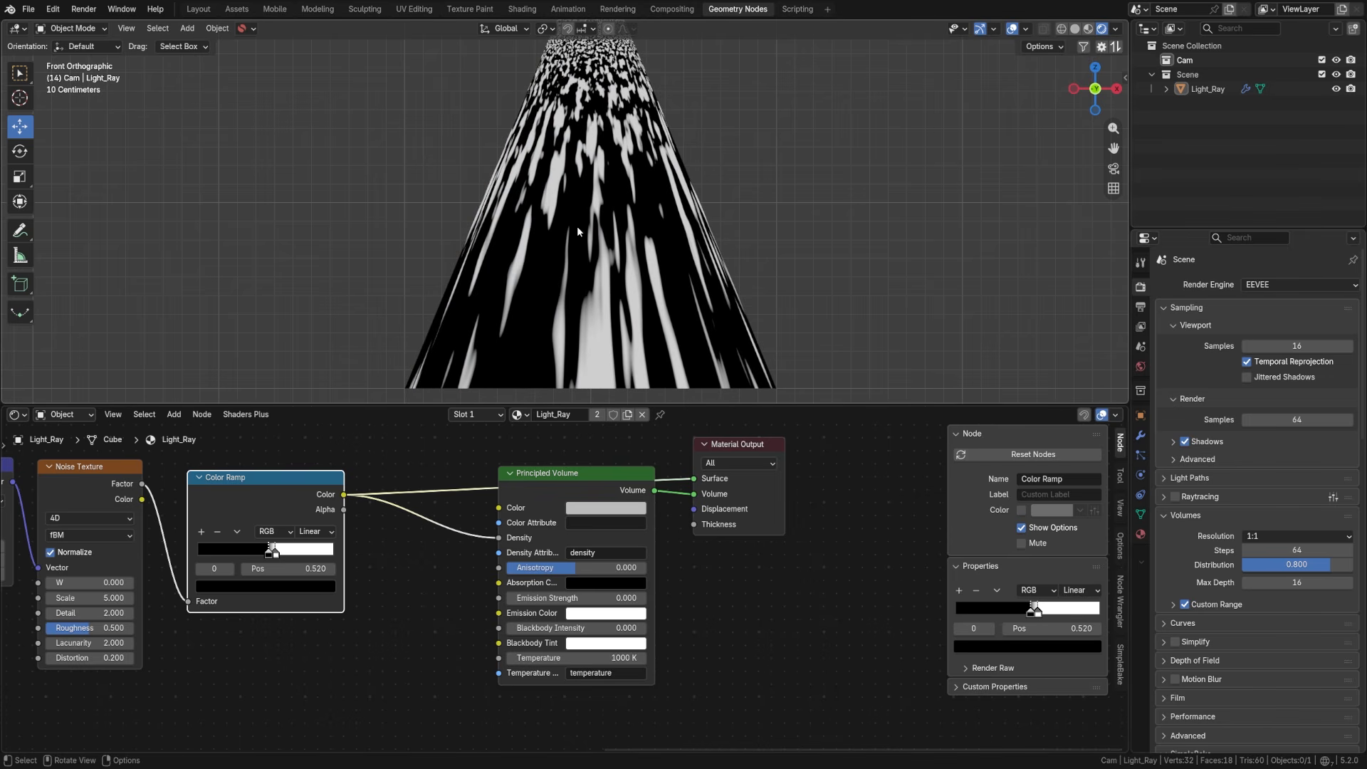
# Step: Disconnect the Color Ramp preview from Material Output's Surface and inspect the streaked volume in perspective and front view
pyautogui.moveTo(693, 478); pyautogui.dragTo(479, 470)
pyautogui.moveTo(518, 330); pyautogui.dragTo(556, 321, button='middle')
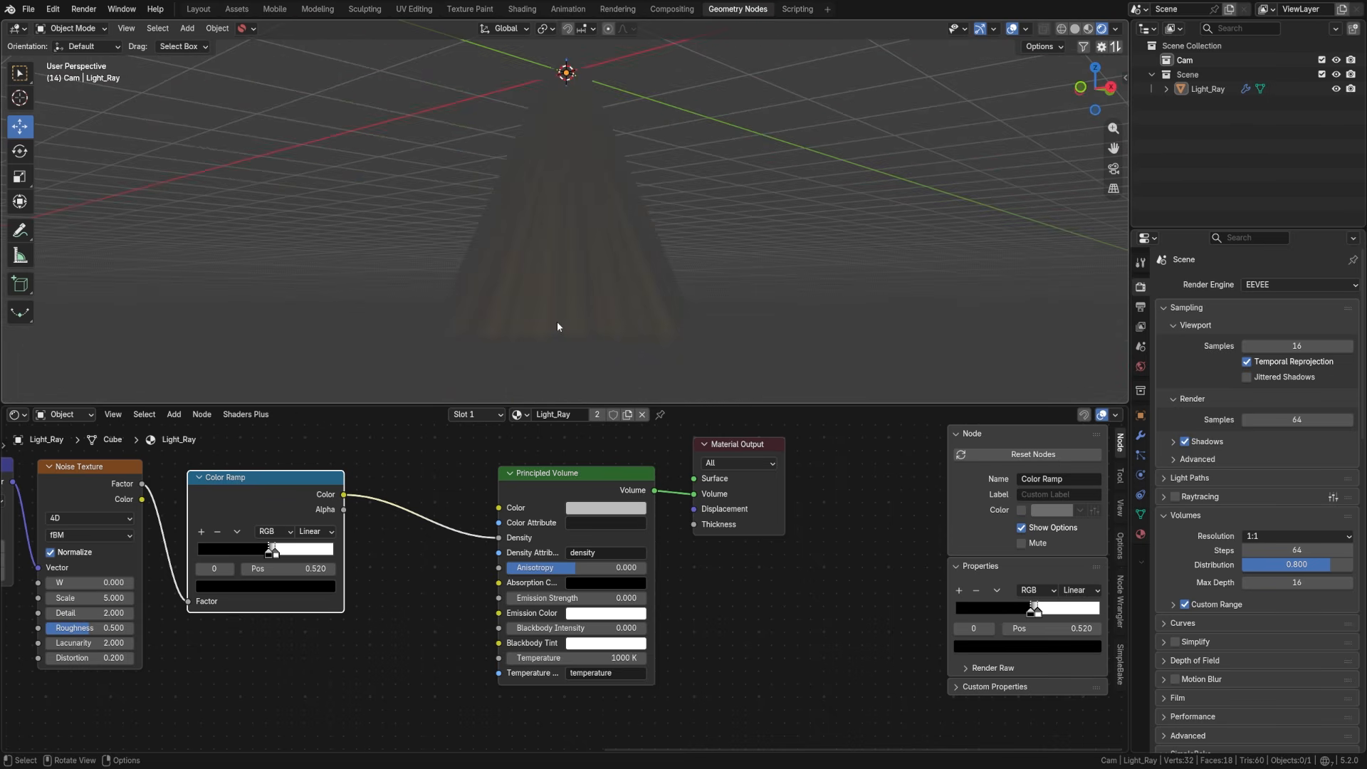
pyautogui.press('KP_1')
pyautogui.scroll(2, 557, 322)
pyautogui.scroll(-2, 584, 463)
# Step: Move the Principled Volume and Material Output nodes together farther away from the Color Ramp
pyautogui.moveTo(584, 463); pyautogui.dragTo(508, 472, button='middle')
pyautogui.moveTo(508, 472); pyautogui.dragTo(631, 543)
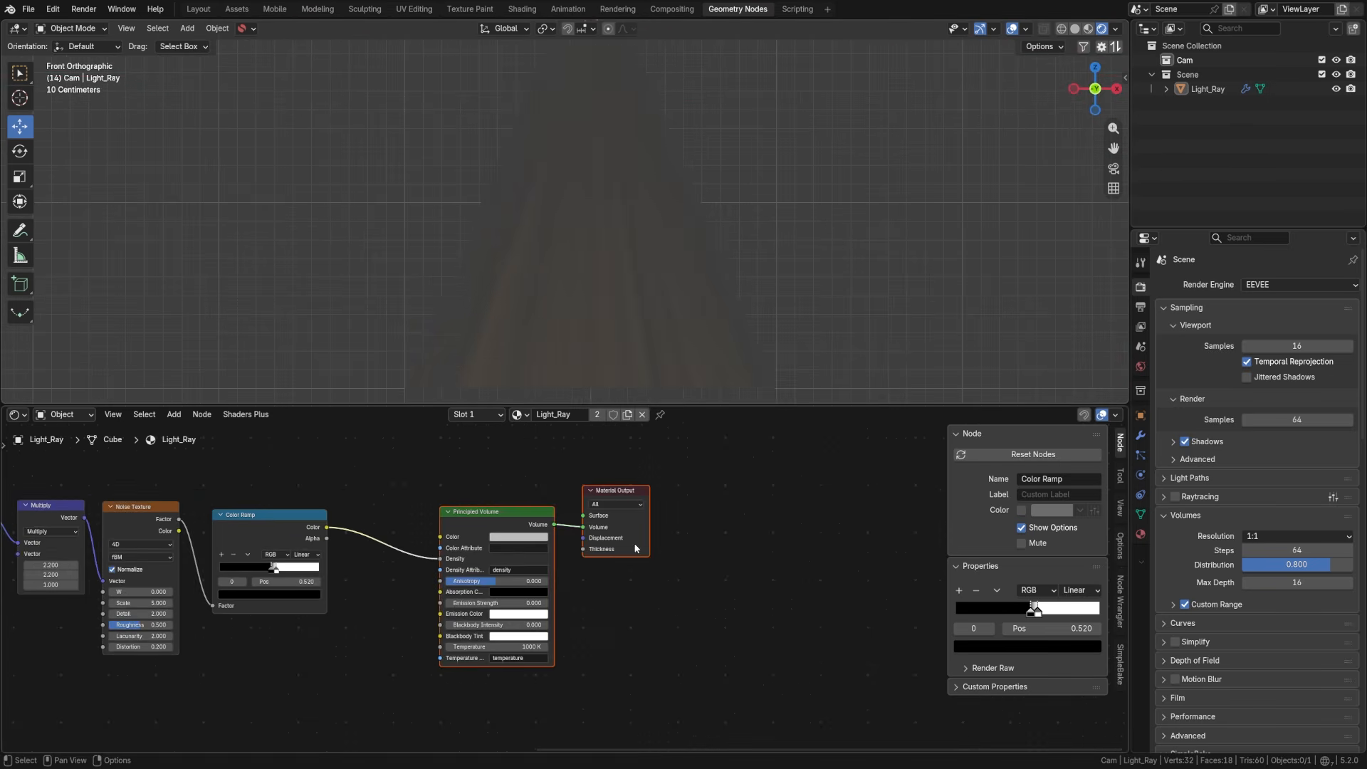
pyautogui.press('g')
pyautogui.click(762, 553)
# Step: Insert a Multiply math node between the Color Ramp and Principled Volume's Density, with its value set to 0.075
pyautogui.hotkey('shift', 'a')
pyautogui.click(492, 500)
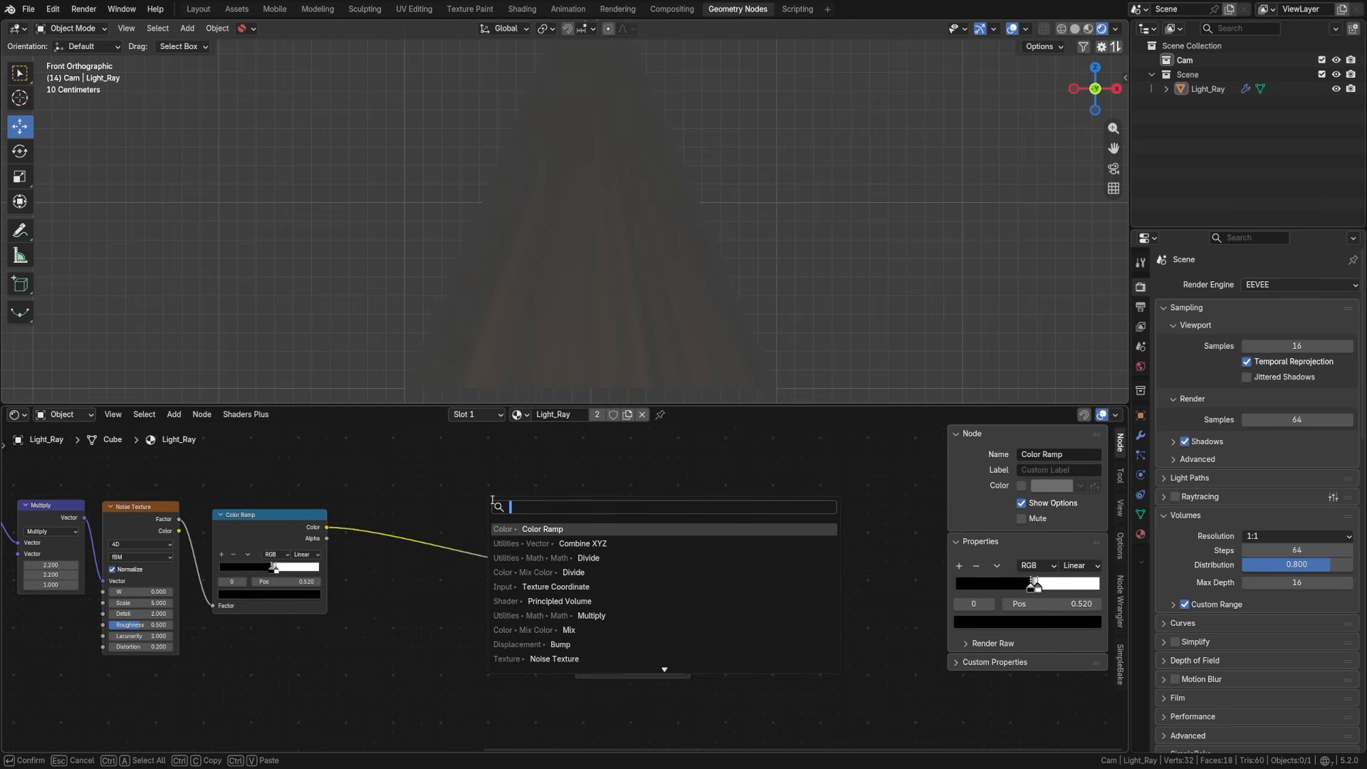
pyautogui.write('mul')
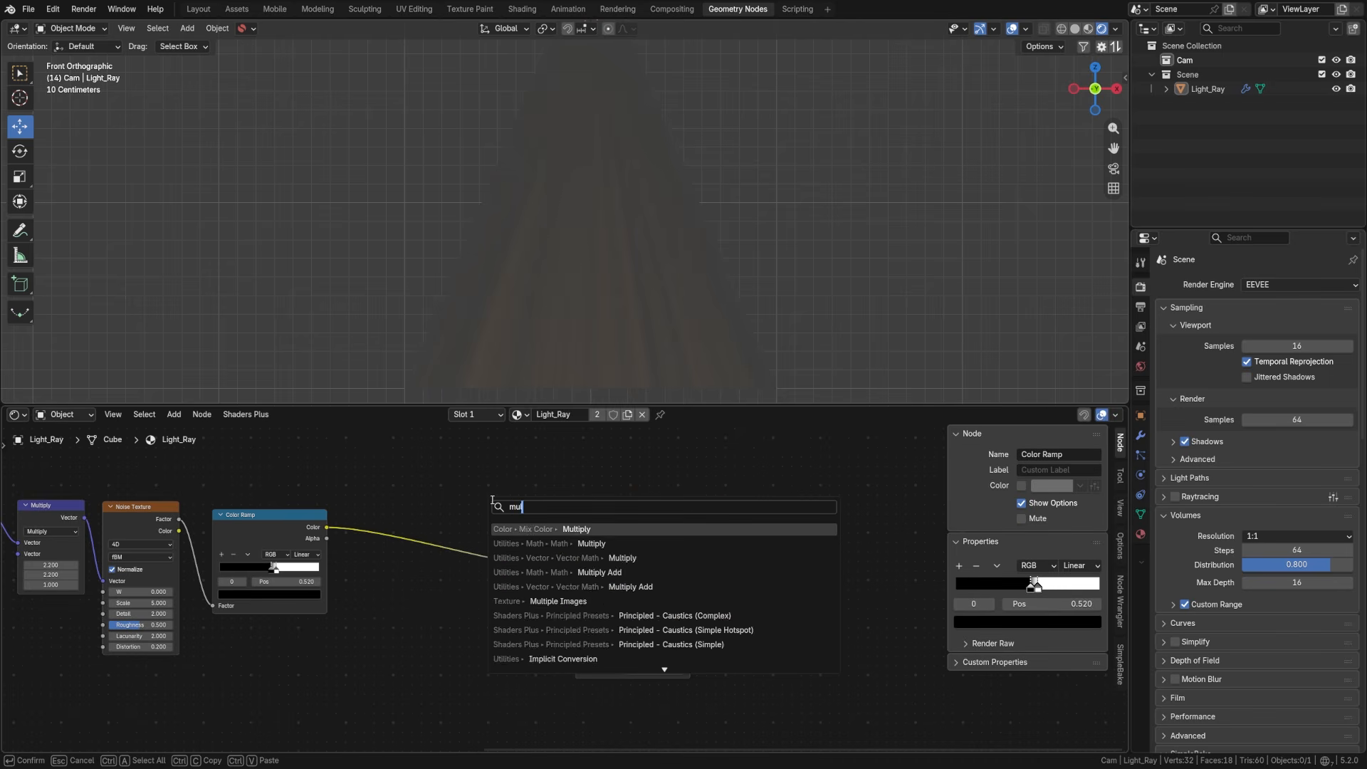
pyautogui.press('Return')
pyautogui.click(414, 519)
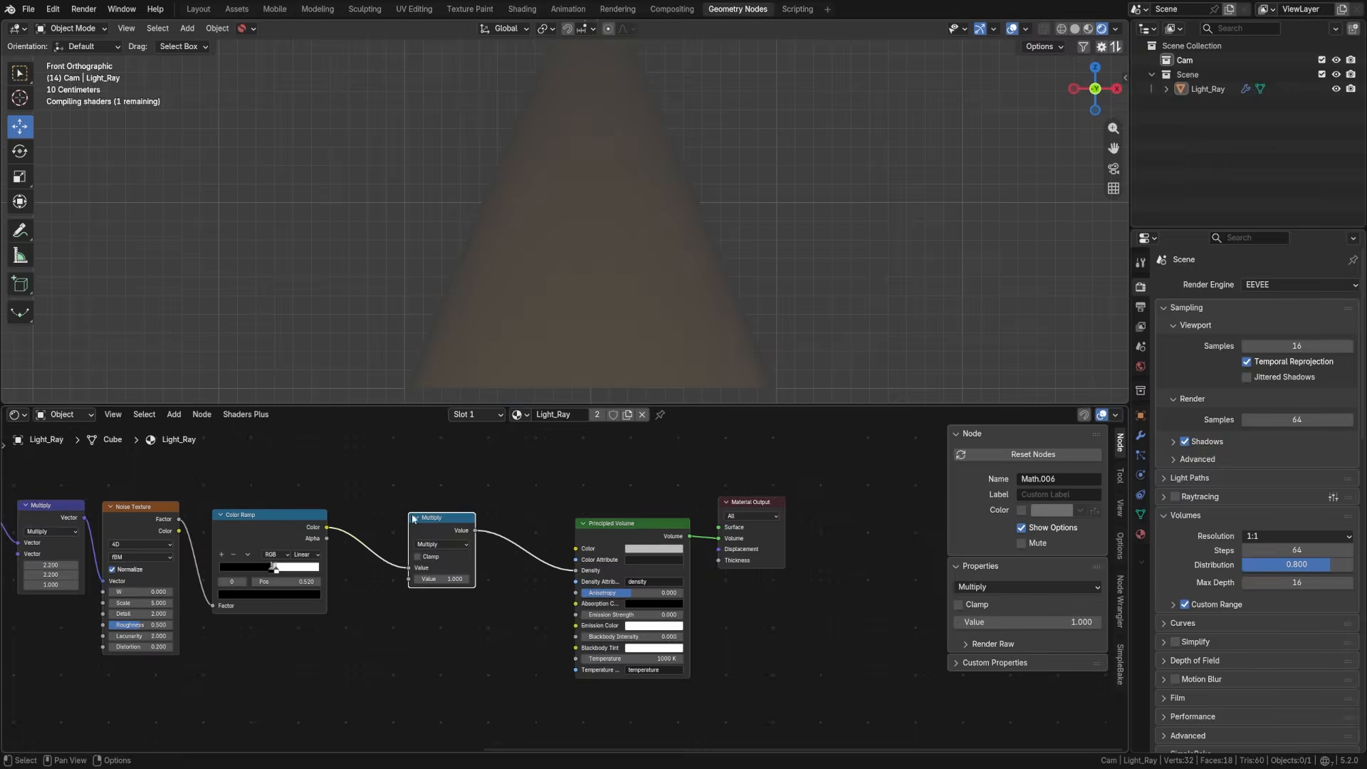
pyautogui.click(443, 580)
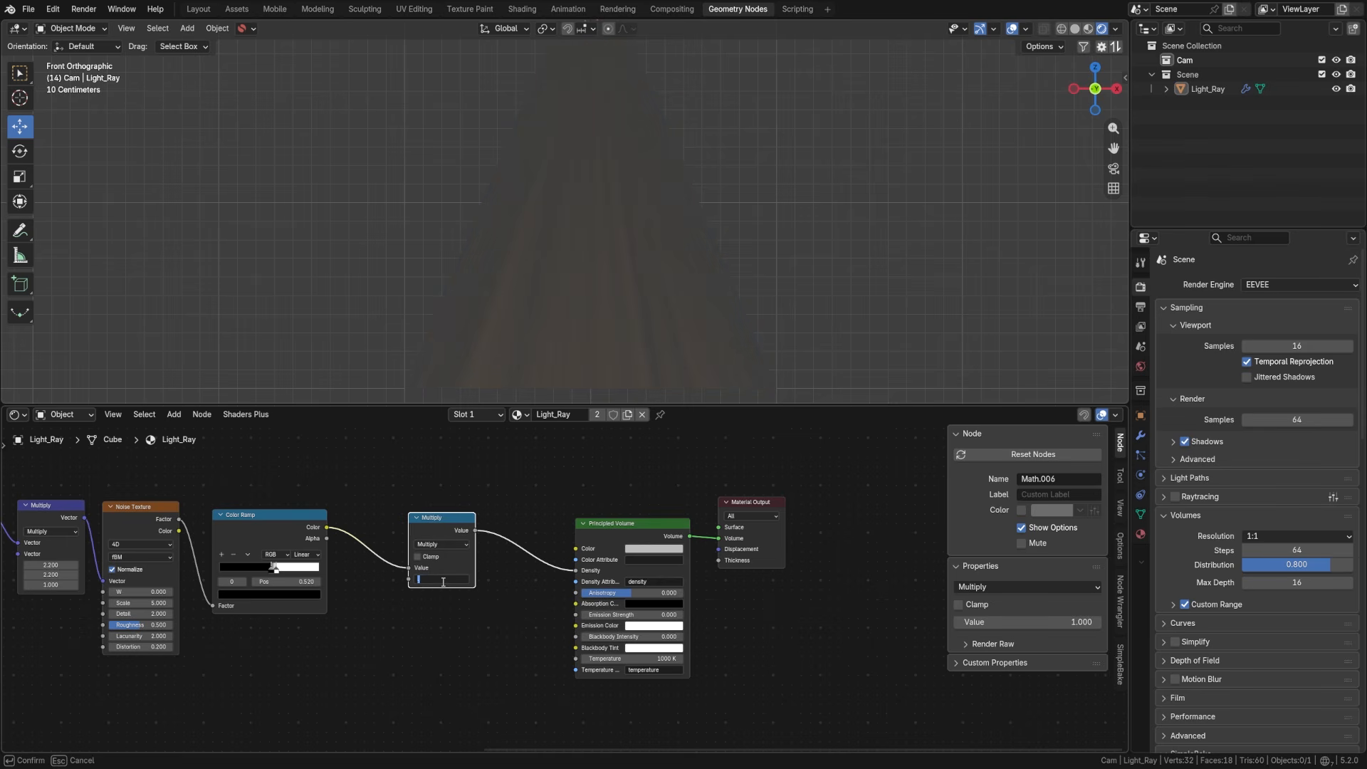
pyautogui.press('Return')
# Step: Duplicate the density Multiply node, place the copy below it and set its second value to 0.5
pyautogui.scroll(1, 455, 625)
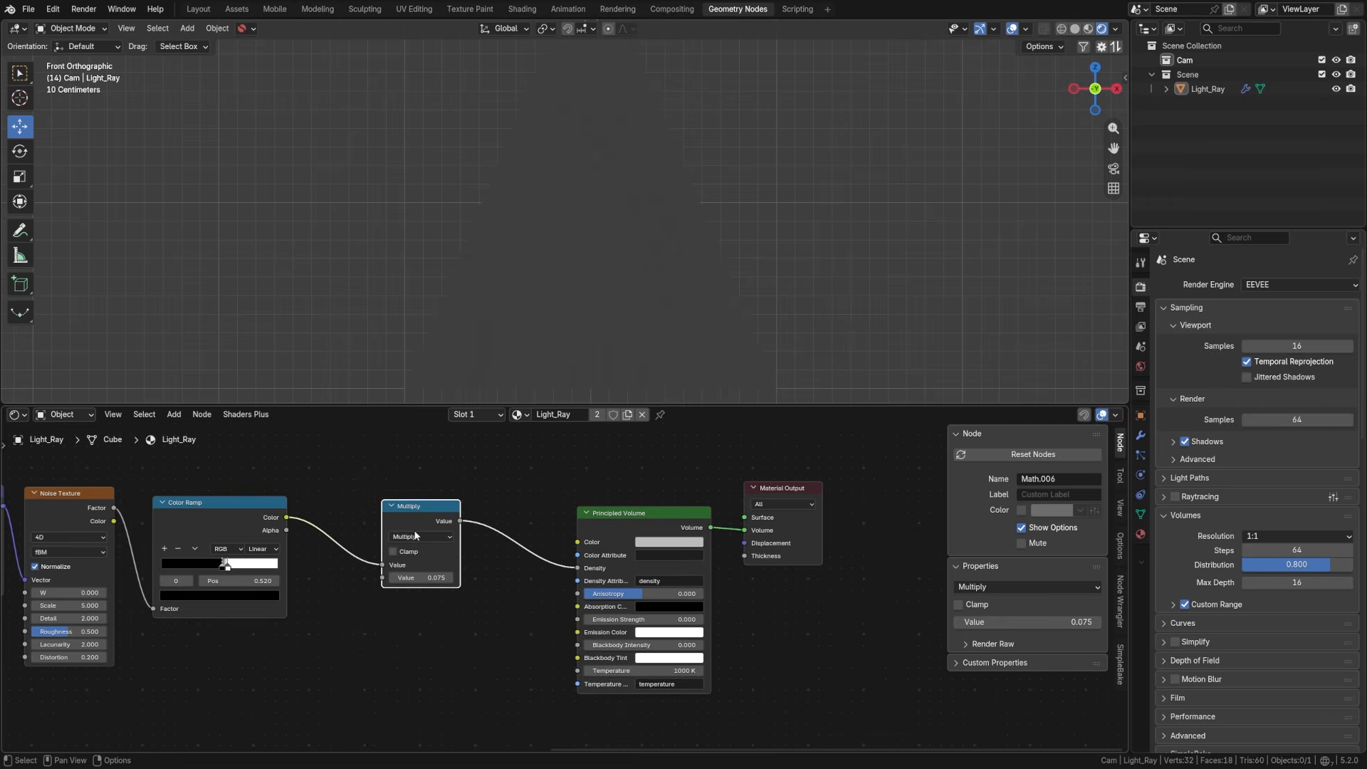
pyautogui.keyDown('shift'); pyautogui.scroll(-1, 480, 582); pyautogui.keyUp('shift')
pyautogui.hotkey('shift', 'd')
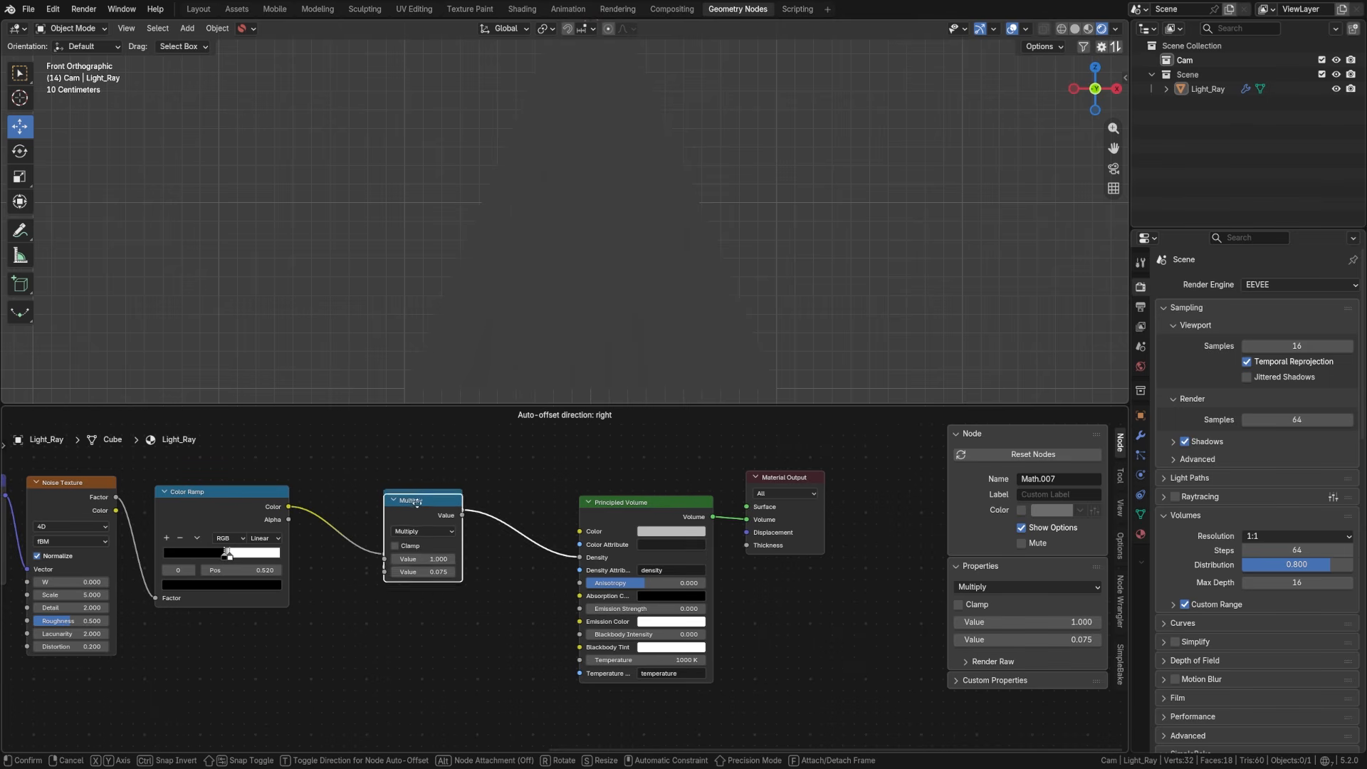
pyautogui.click(420, 616)
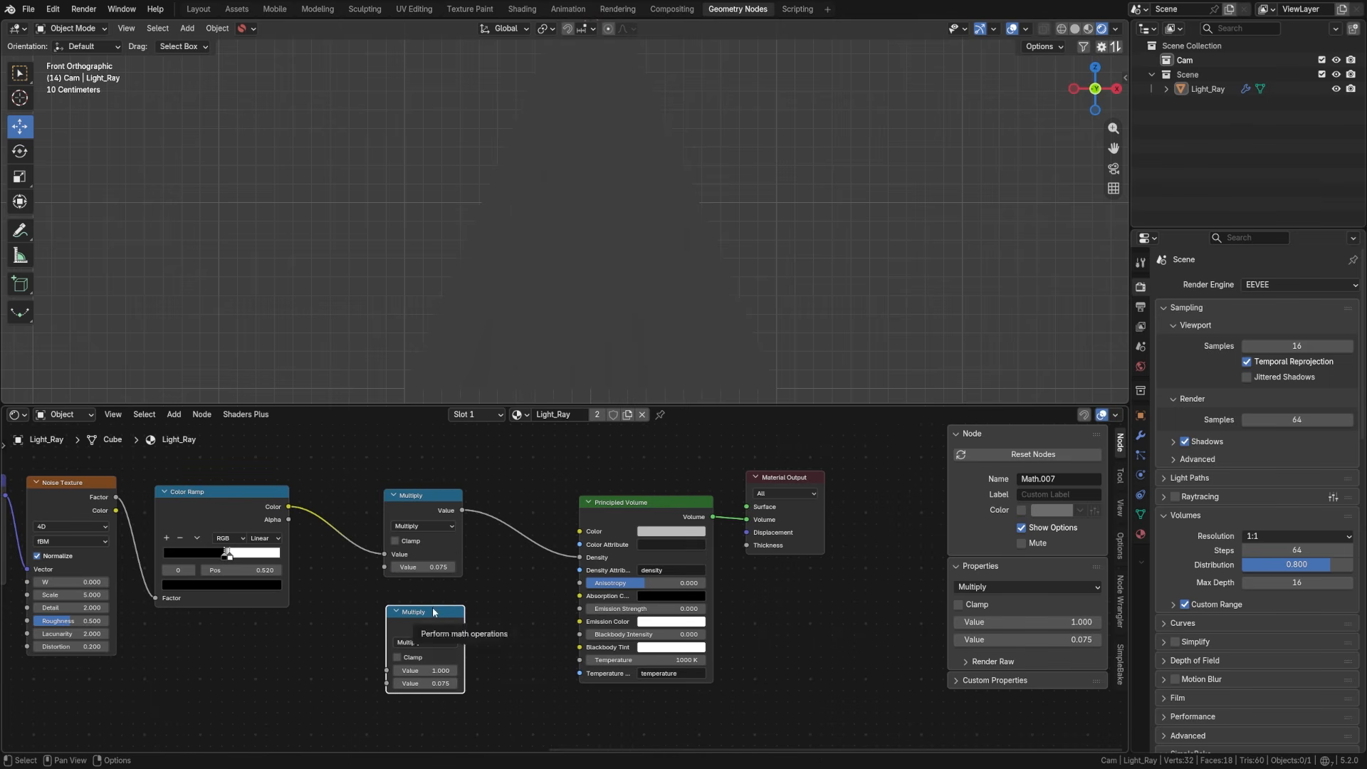
pyautogui.click(427, 684)
pyautogui.write('0.5')
pyautogui.press('Return')
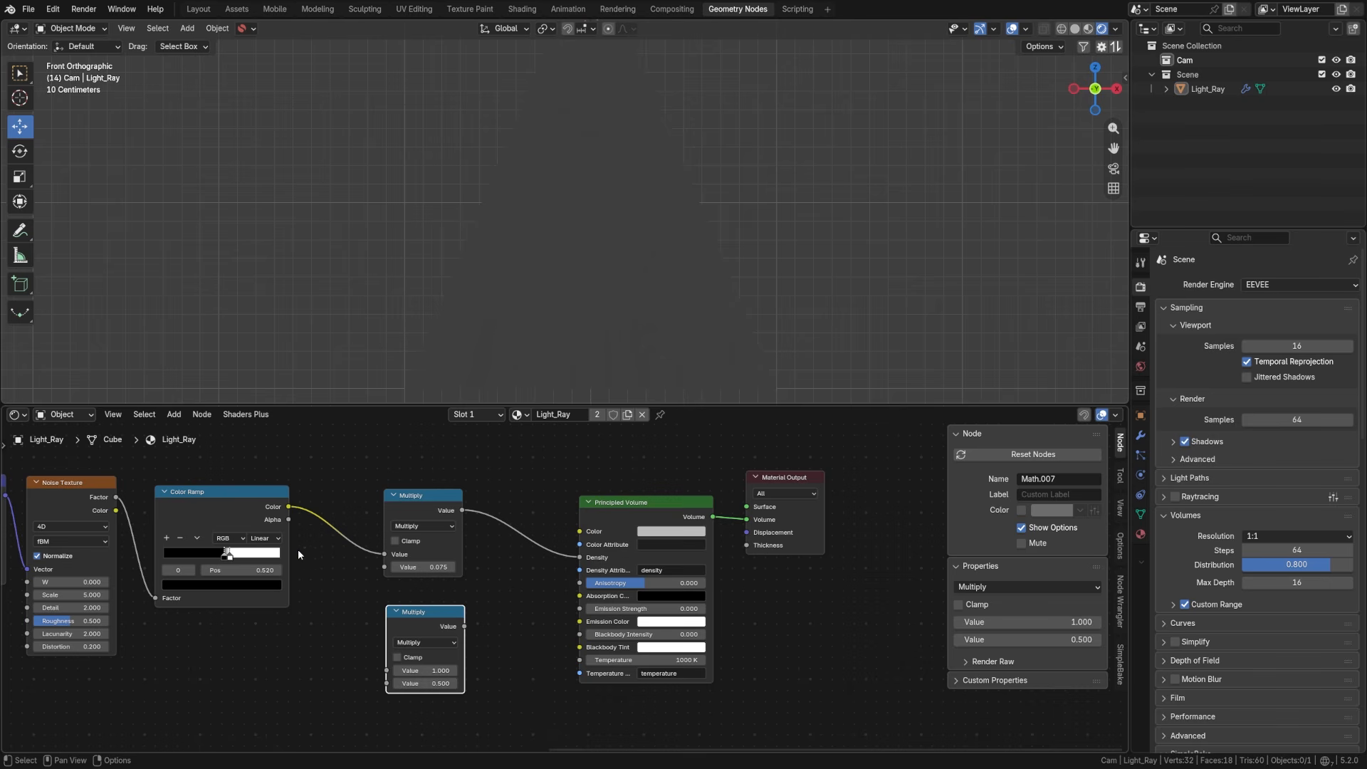
# Step: Feed the Color Ramp's Color through the lower Multiply into Principled Volume's Emission Strength, and check the ray in perspective and front view
pyautogui.moveTo(287, 508); pyautogui.dragTo(302, 534)
pyautogui.moveTo(374, 662); pyautogui.dragTo(386, 670)
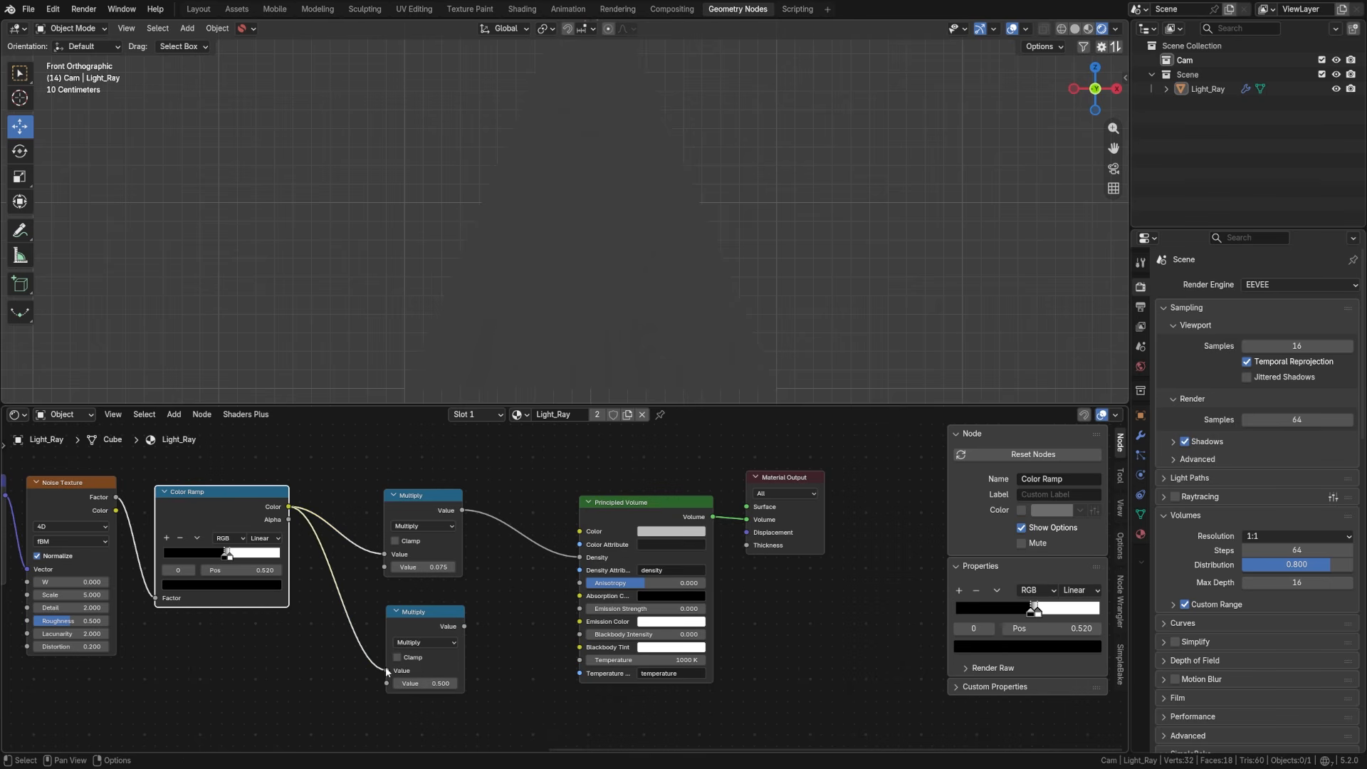
pyautogui.moveTo(465, 625); pyautogui.dragTo(580, 608)
pyautogui.moveTo(569, 290); pyautogui.dragTo(612, 321, button='middle')
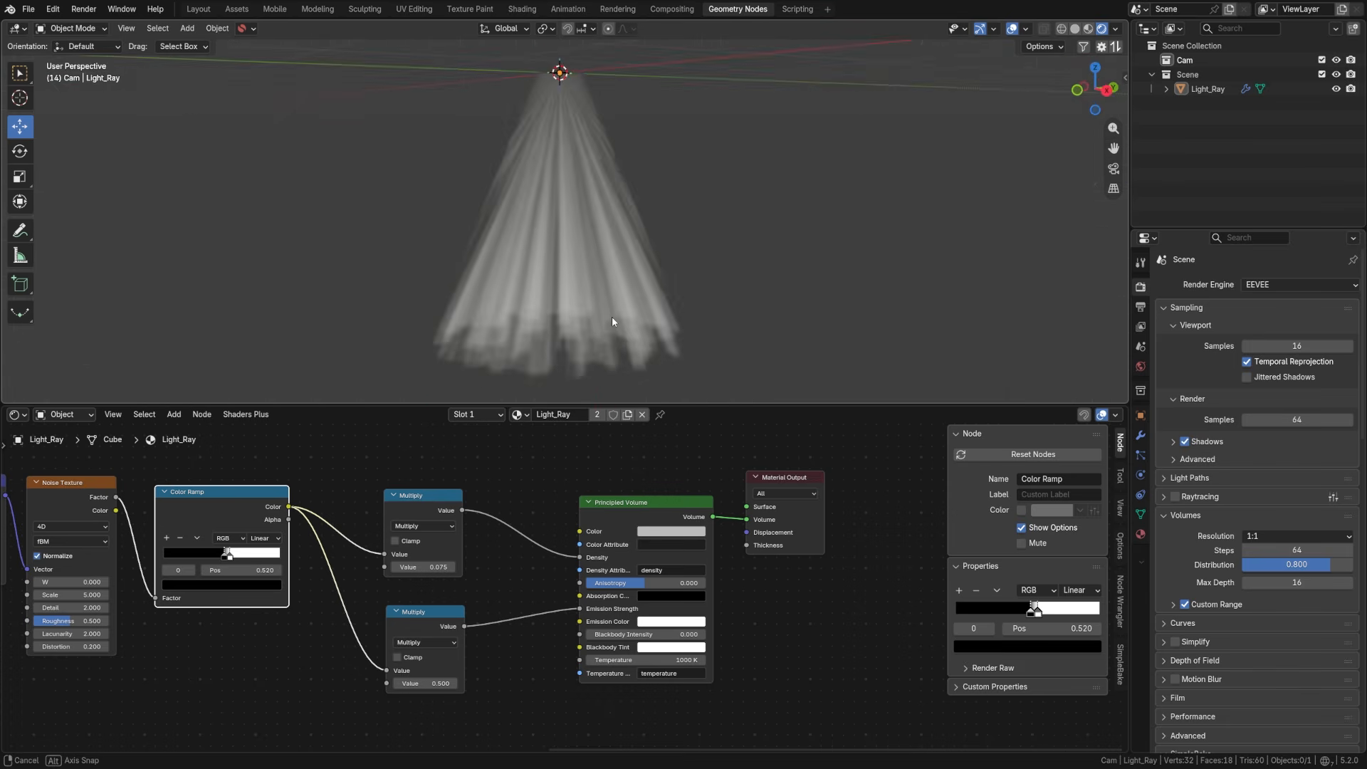
pyautogui.press('KP_1')
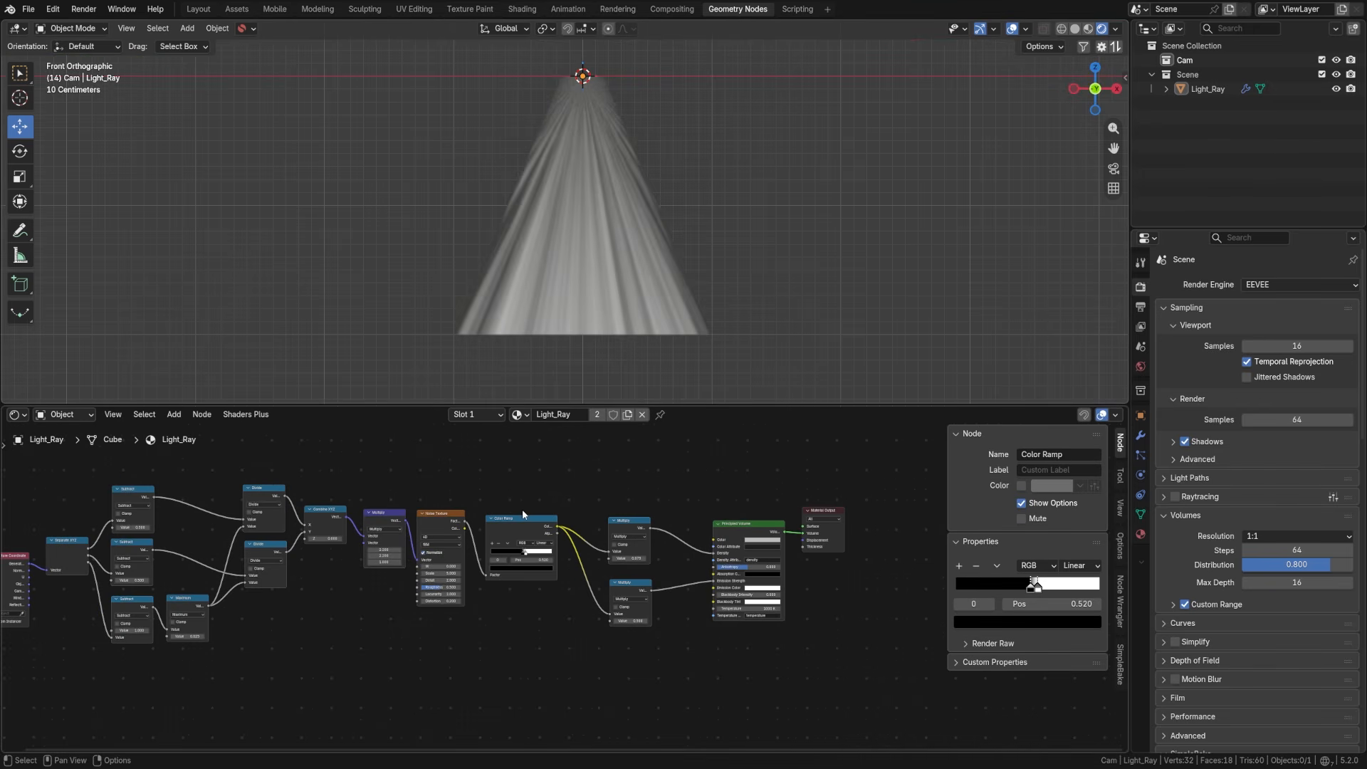
# Step: Combine all material nodes except Material Output into a node group
pyautogui.scroll(2, 563, 583)
pyautogui.scroll(2, 548, 332)
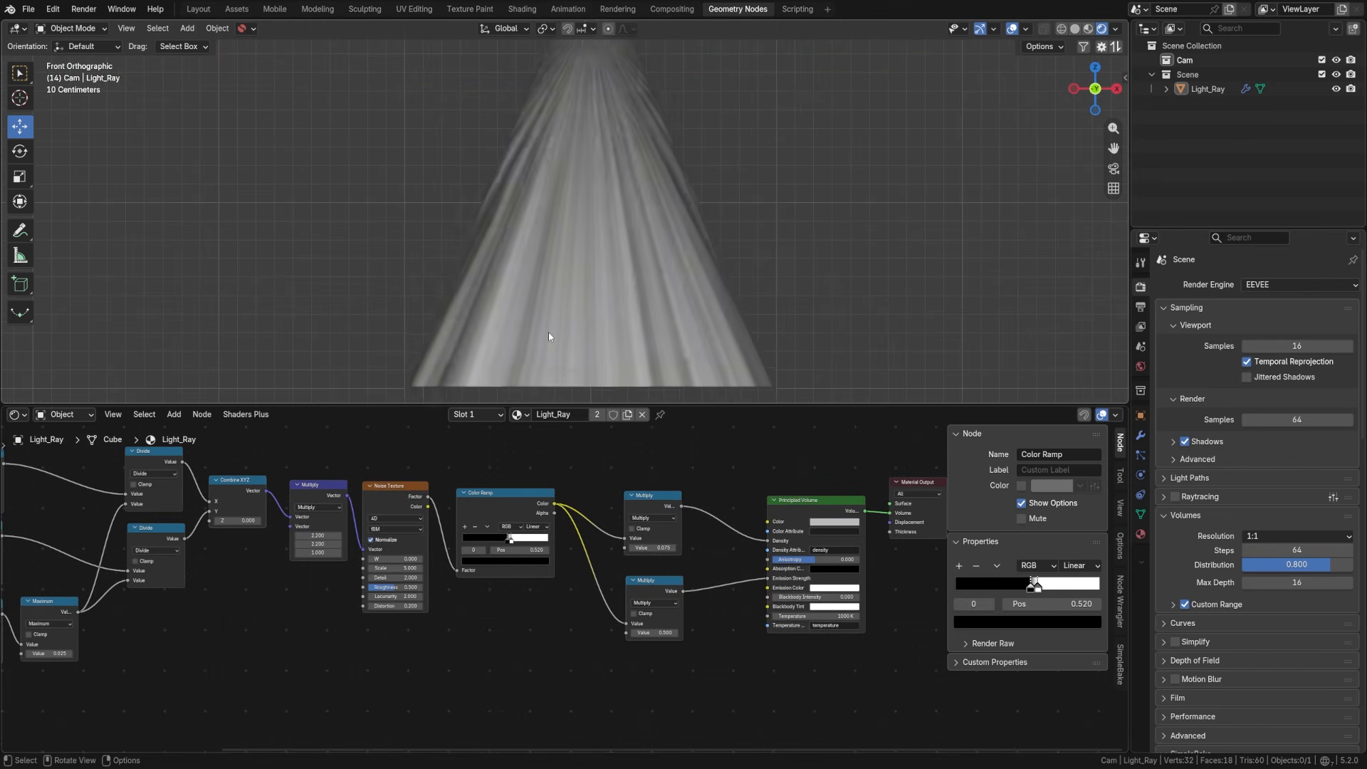
pyautogui.scroll(-5, 365, 577)
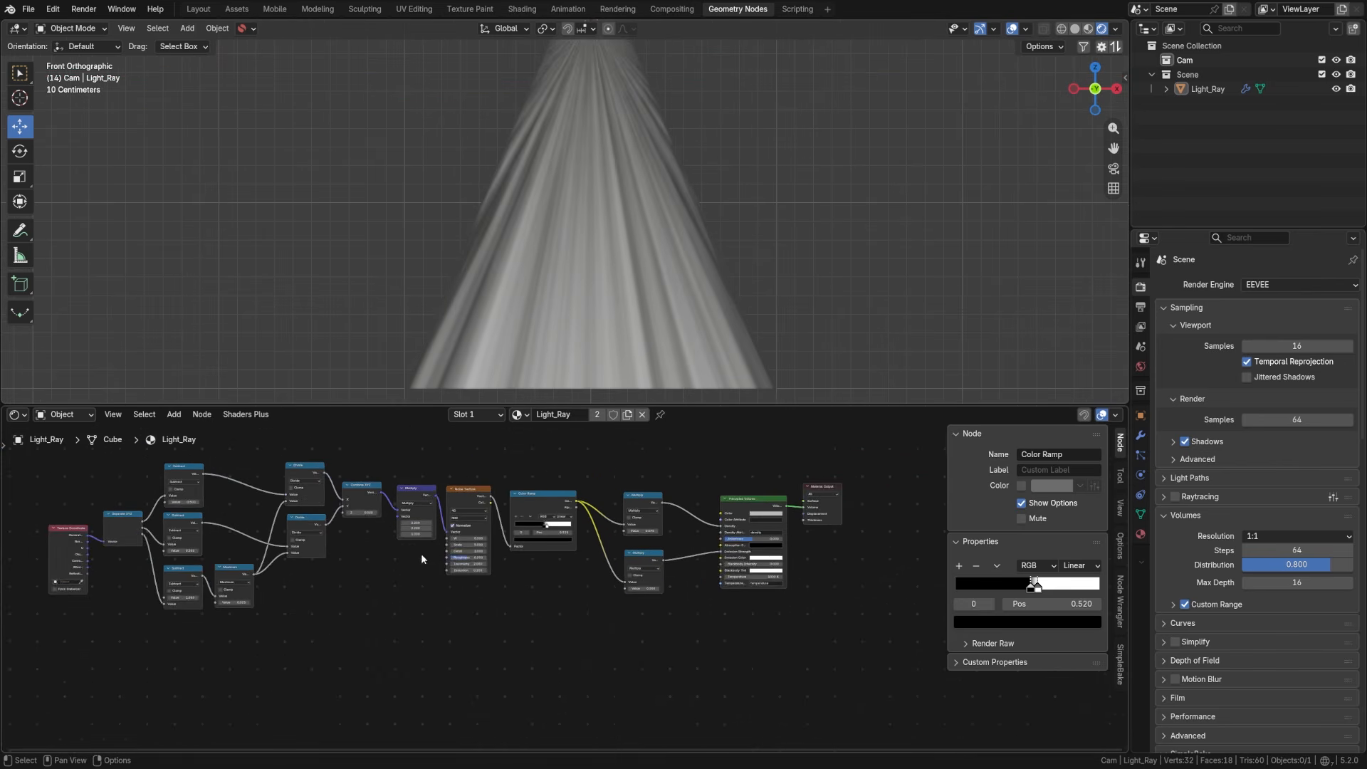
pyautogui.moveTo(121, 464); pyautogui.dragTo(720, 614)
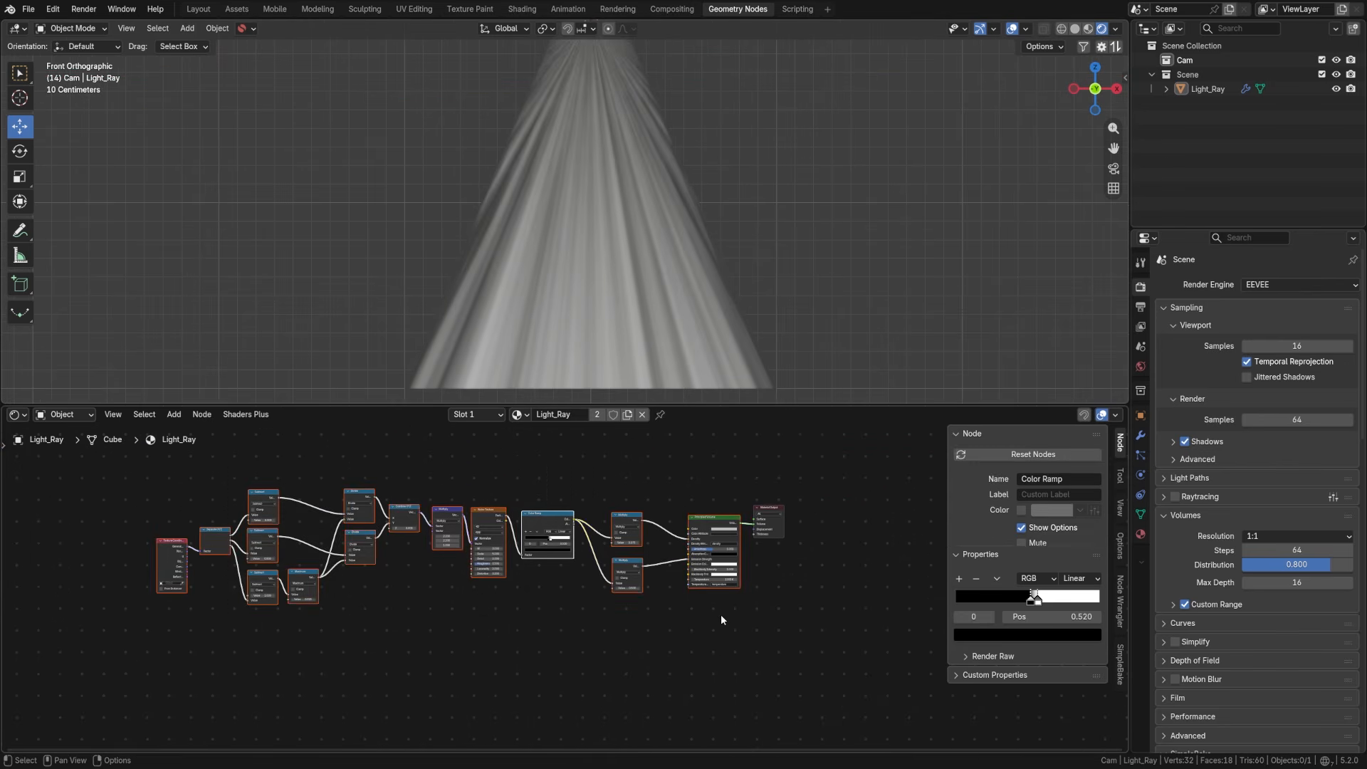
pyautogui.hotkey('ctrl', 'g')
# Step: Move the Group Input node next to the Noise Texture, just below the vector Multiply node
pyautogui.scroll(2, 594, 650)
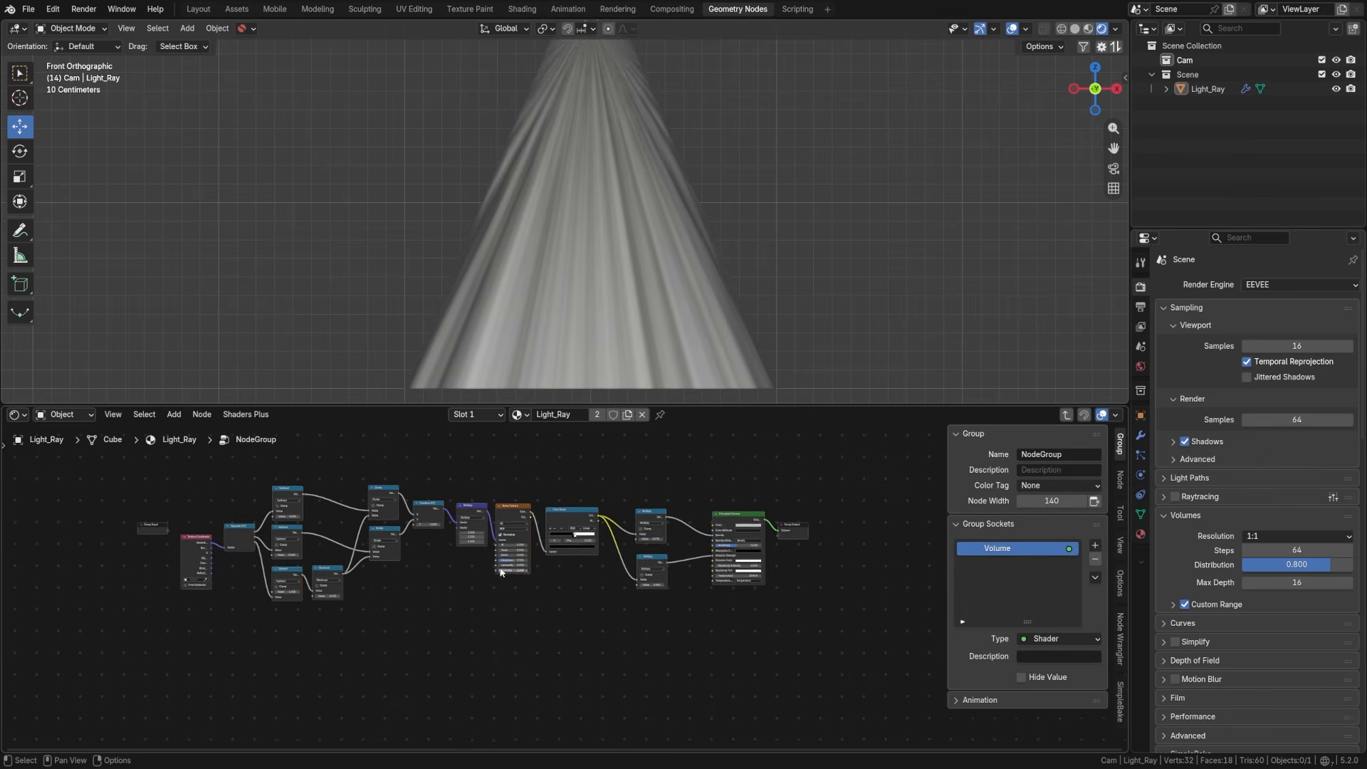
pyautogui.scroll(1, 173, 544)
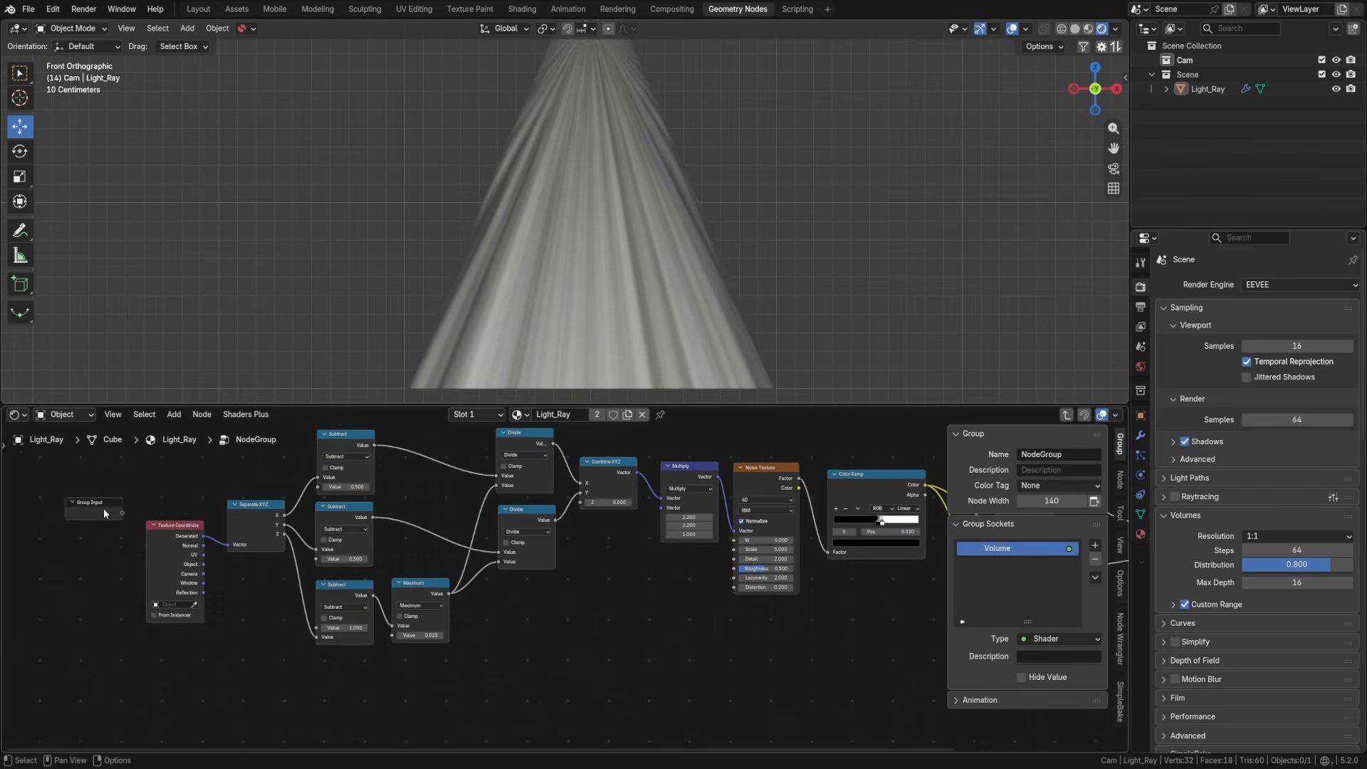
pyautogui.moveTo(104, 508); pyautogui.dragTo(718, 618)
pyautogui.moveTo(753, 620); pyautogui.dragTo(484, 634, button='middle')
pyautogui.scroll(2, 422, 595)
pyautogui.moveTo(367, 636); pyautogui.dragTo(307, 615)
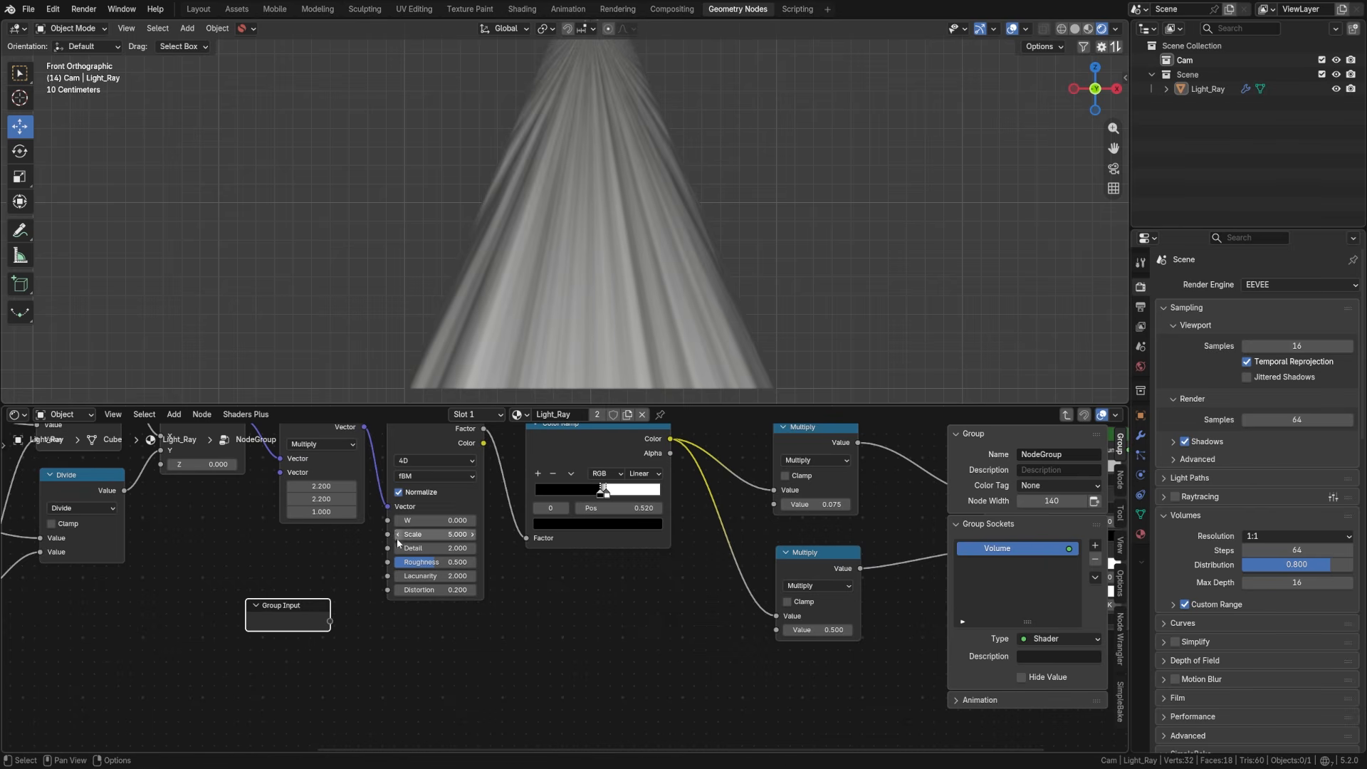
# Step: Expose the Noise Texture's W as a group input named Animation, and expose its Scale as well
pyautogui.moveTo(389, 522); pyautogui.dragTo(330, 622)
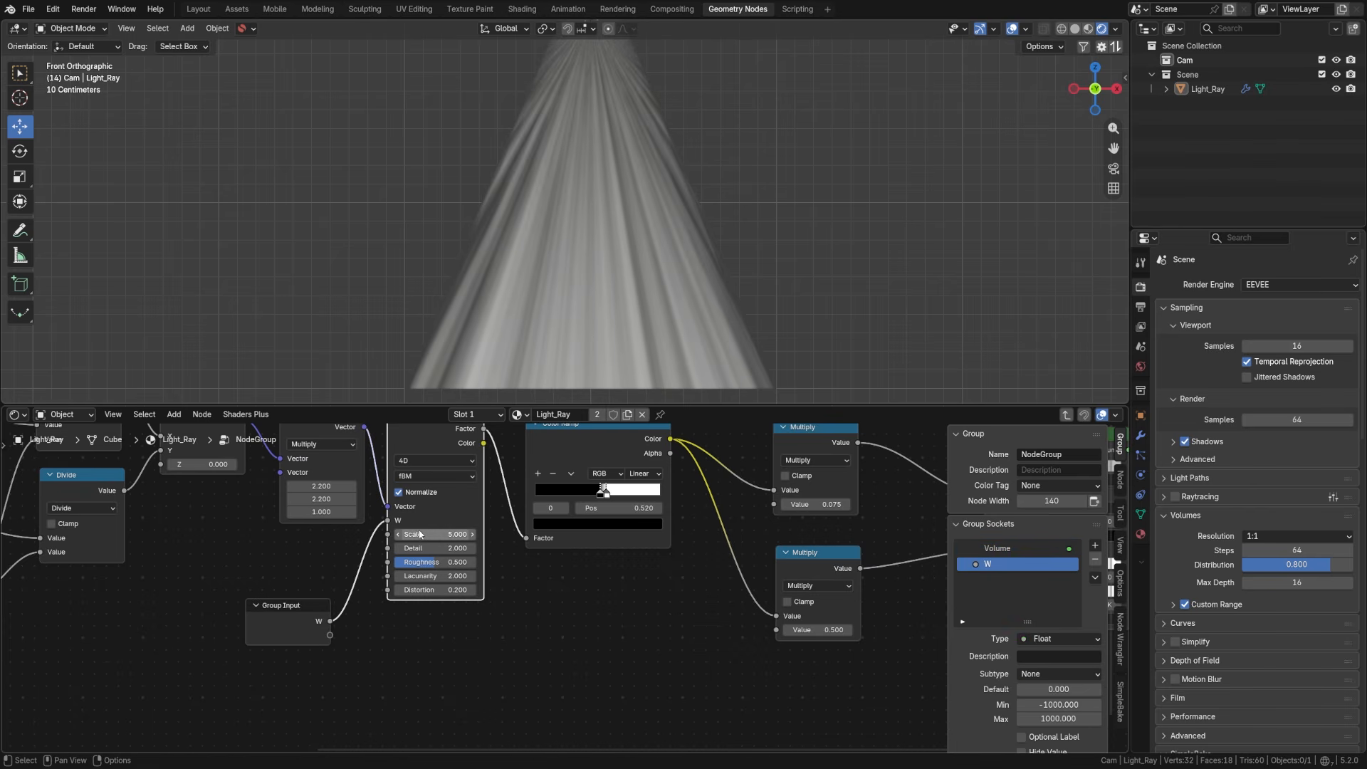
pyautogui.doubleClick(989, 562)
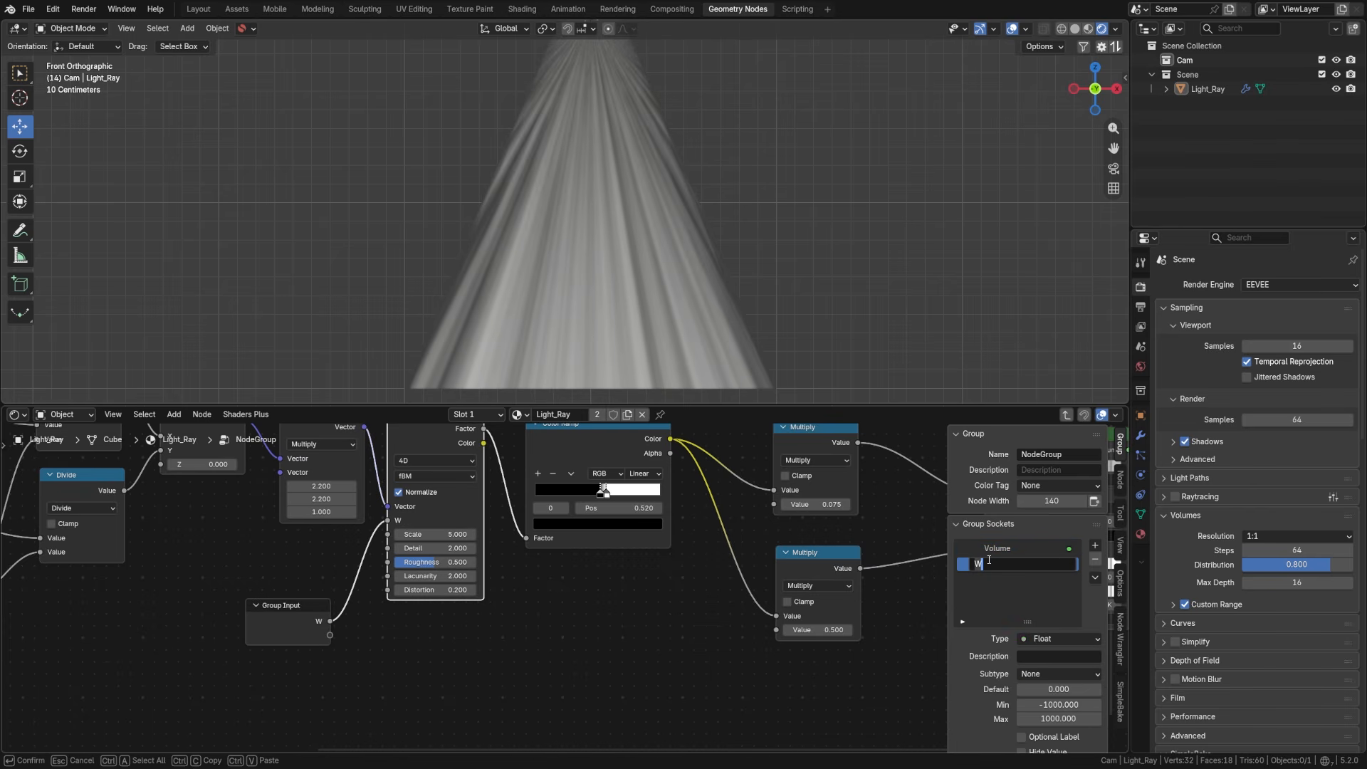
pyautogui.write('Animation')
pyautogui.press('Return')
pyautogui.moveTo(387, 547); pyautogui.dragTo(385, 550)
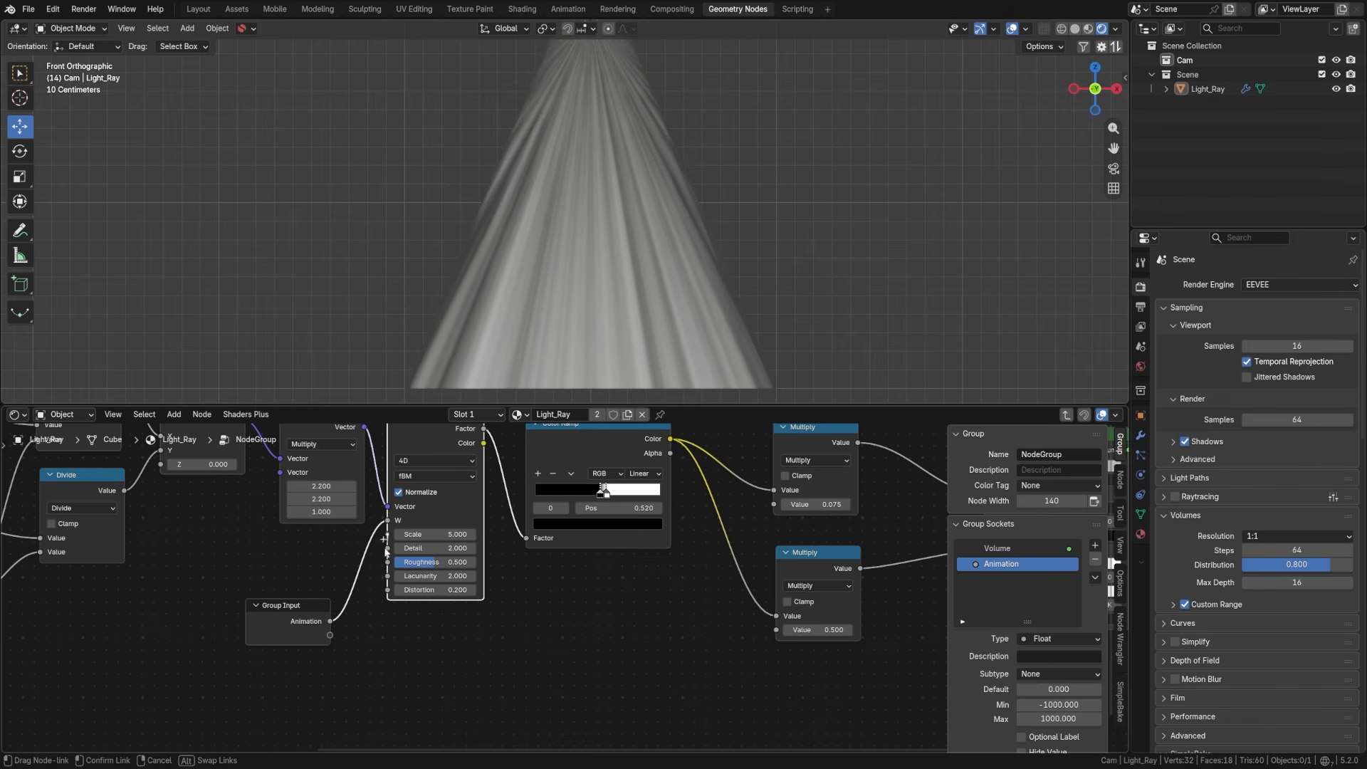
pyautogui.moveTo(336, 637); pyautogui.dragTo(241, 627)
# Step: Reposition the Group Input node and expose Principled Volume's Color as a group input
pyautogui.moveTo(575, 621); pyautogui.dragTo(409, 597, button='middle')
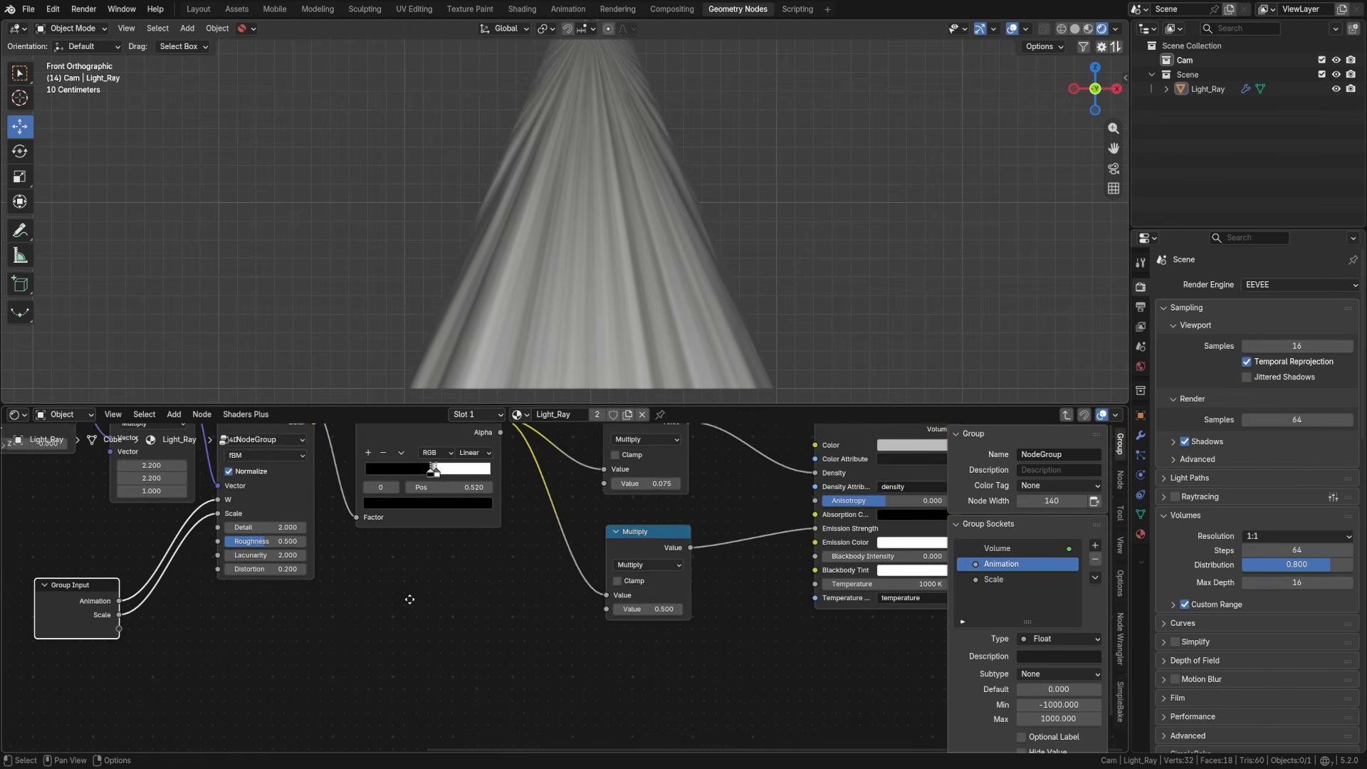
pyautogui.press('g')
pyautogui.click(463, 635)
pyautogui.scroll(-2, 577, 610)
pyautogui.moveTo(778, 464); pyautogui.dragTo(229, 653)
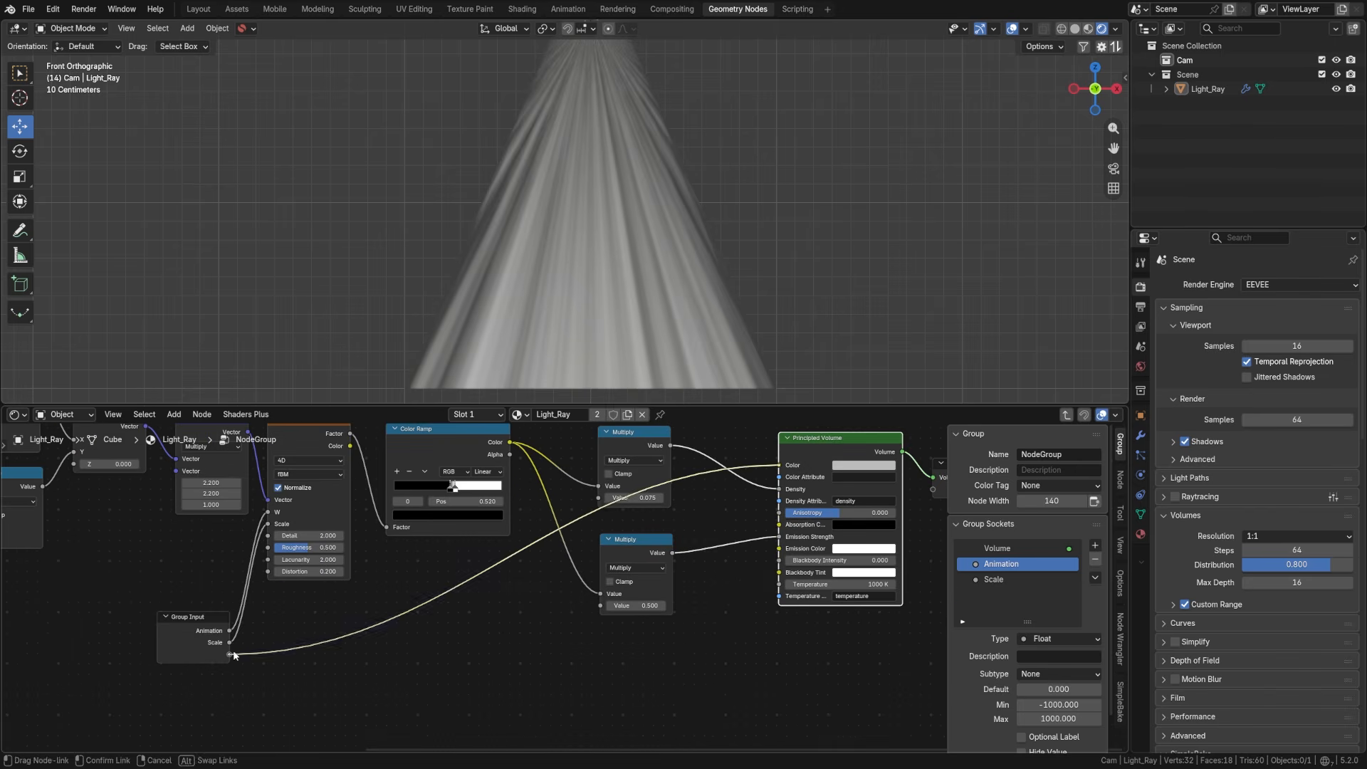
# Step: Expose the lower Multiply's second value as a group input named Emission Strength, and exit the node group
pyautogui.moveTo(600, 605); pyautogui.dragTo(232, 669)
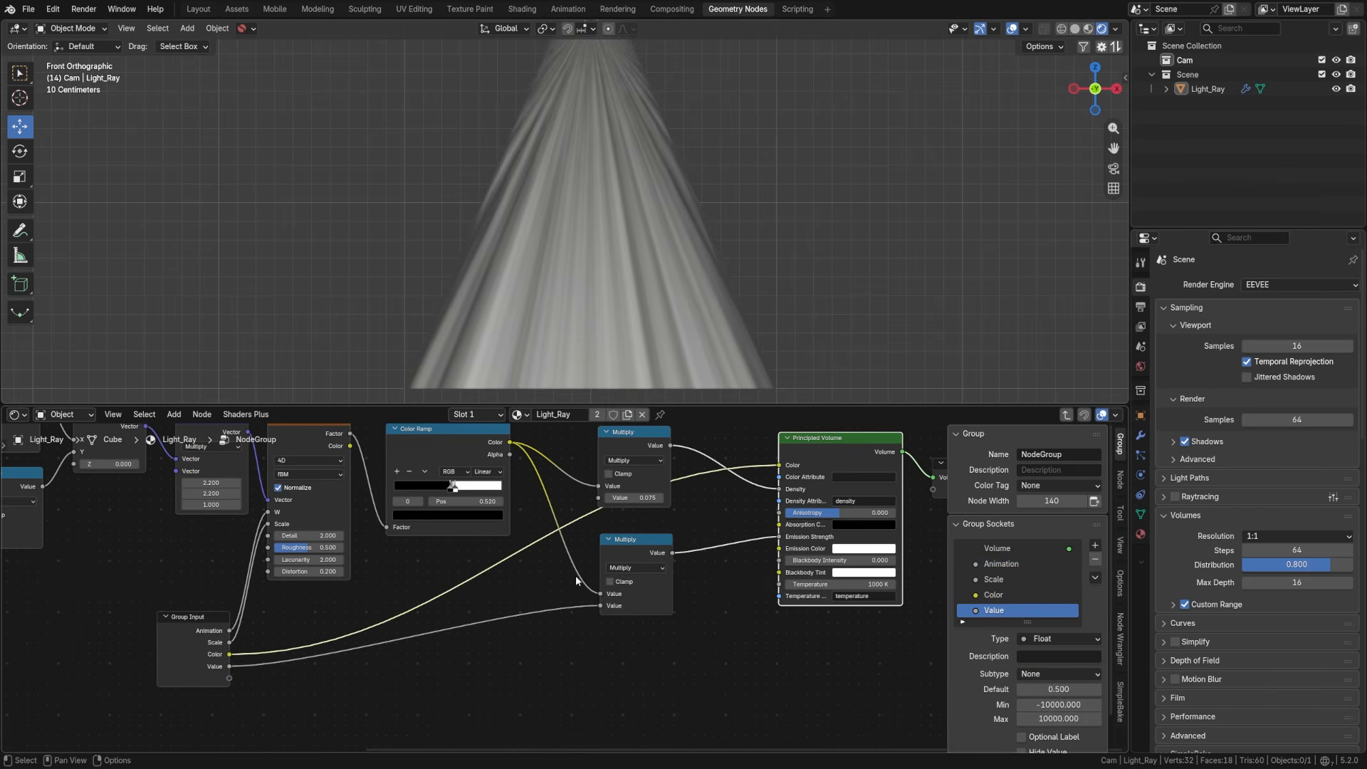
pyautogui.doubleClick(994, 610)
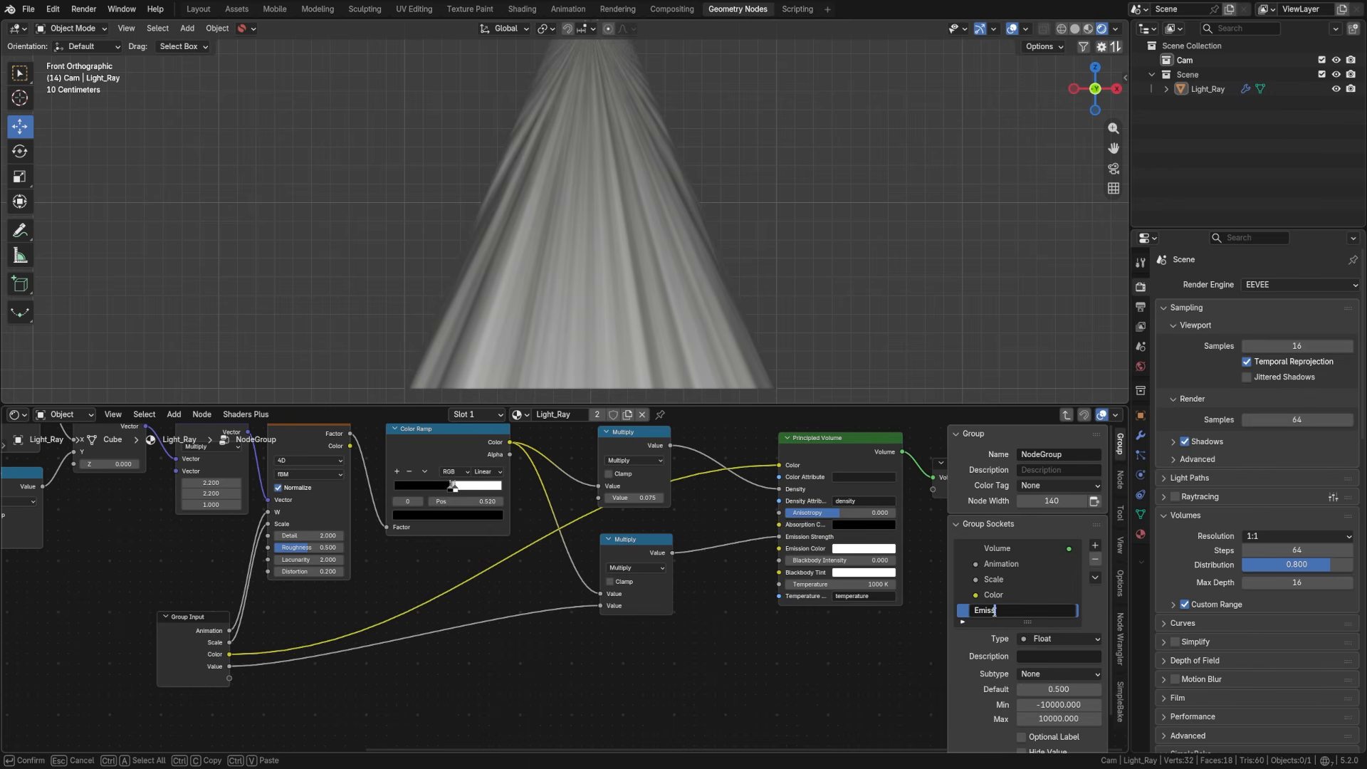
pyautogui.write('Emission Strength')
pyautogui.press('Return')
pyautogui.press('Tab')
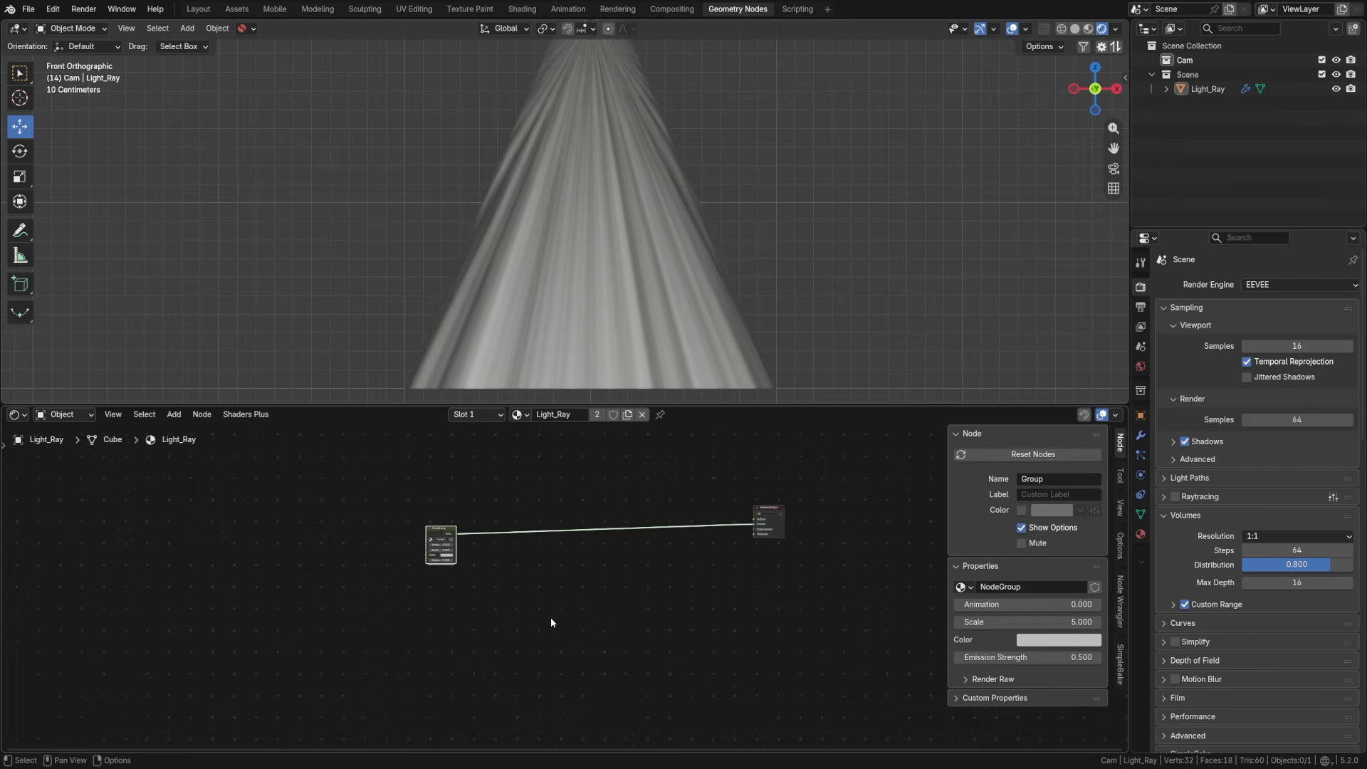
# Step: Widen the NodeGroup node so its labels fit, and try Animation at 2.900 before undoing that value
pyautogui.scroll(4, 550, 617)
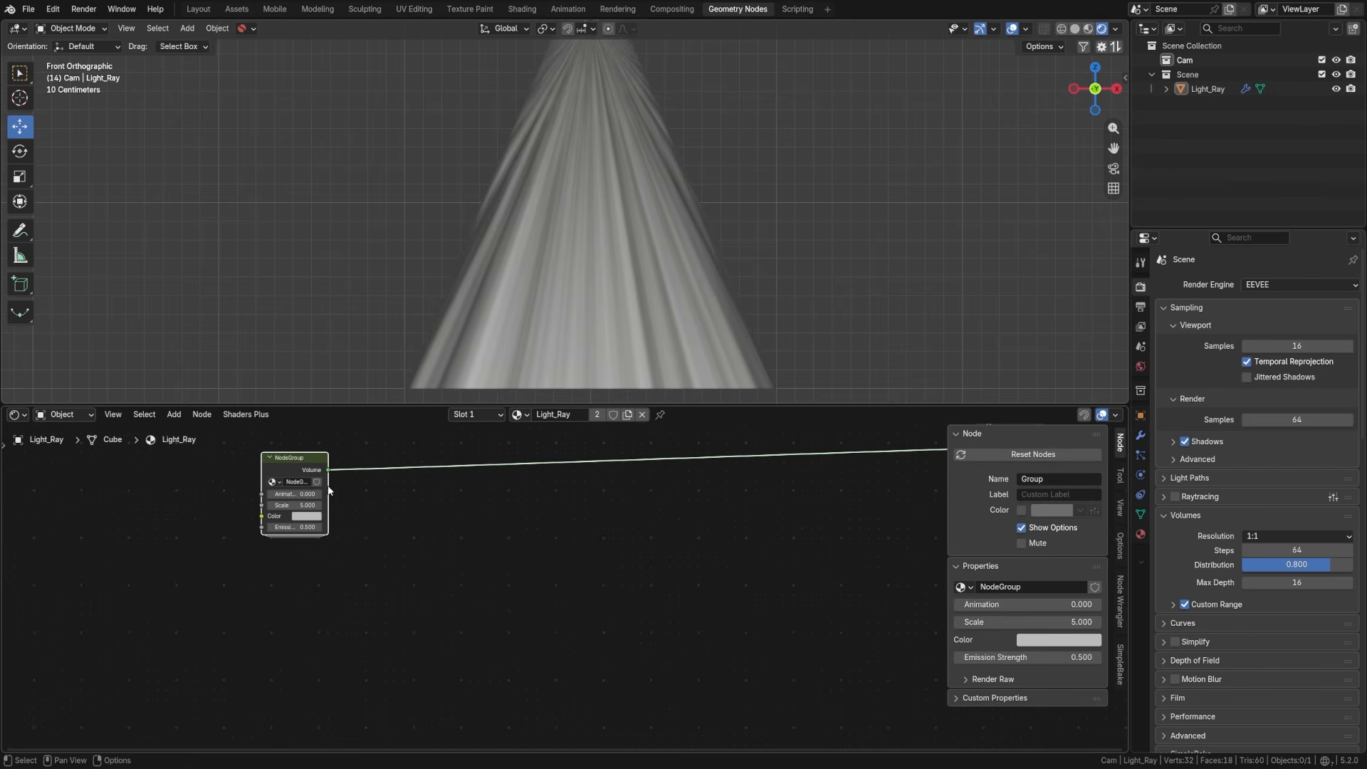
pyautogui.moveTo(326, 487); pyautogui.dragTo(392, 487)
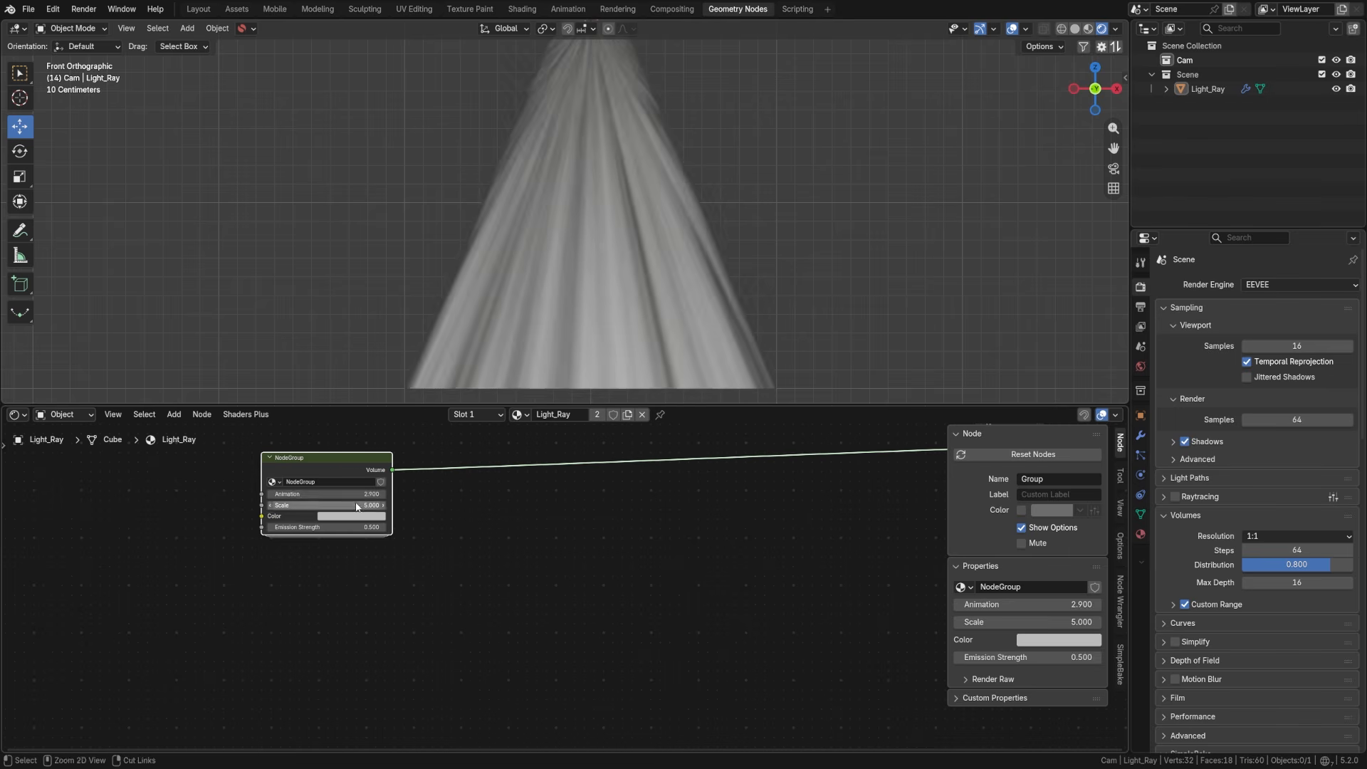
pyautogui.hotkey('ctrl', 'z')
# Step: Reopen the node group and set the Color Ramp's black stop to position 0.548, with the white stop slightly beyond it
pyautogui.press('Tab')
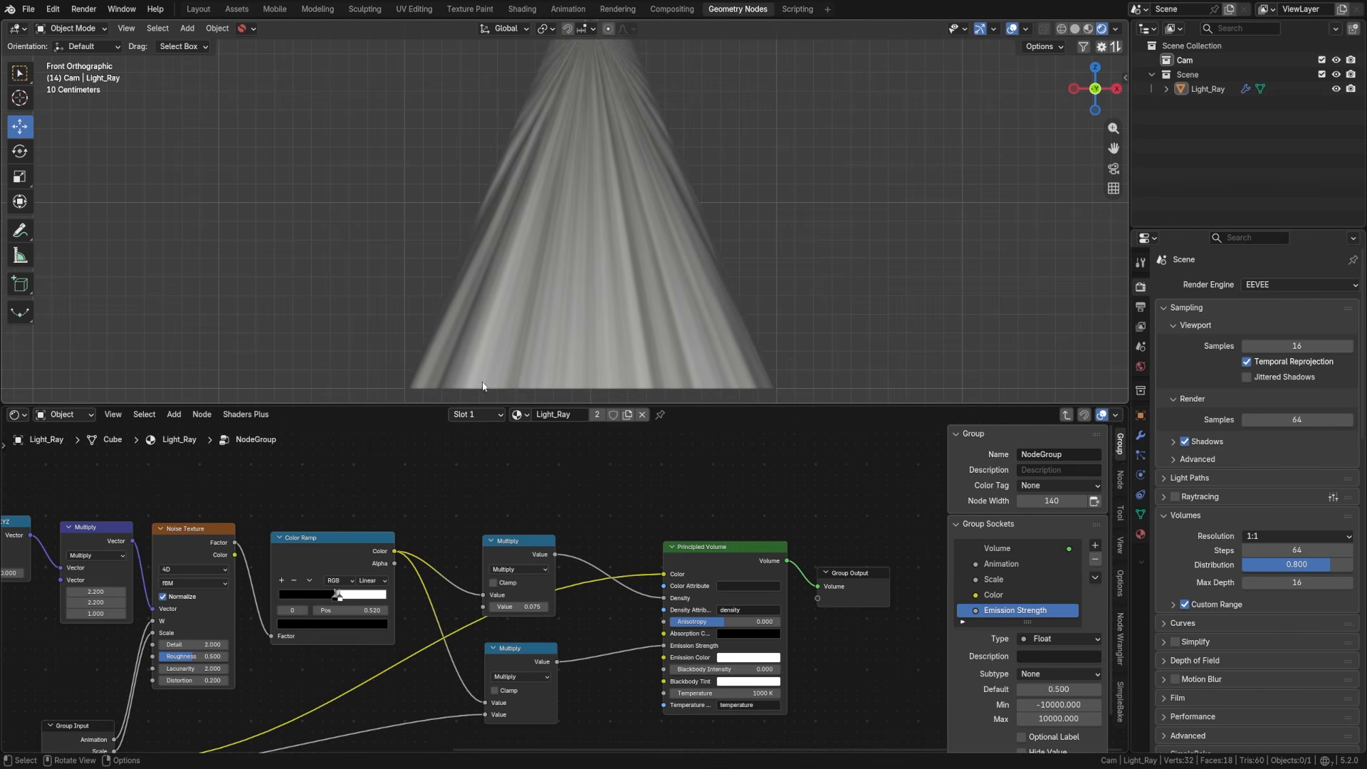
pyautogui.moveTo(334, 597)
pyautogui.mouseDown()
pyautogui.moveTo(310, 596)
pyautogui.moveTo(344, 597)
pyautogui.mouseUp()
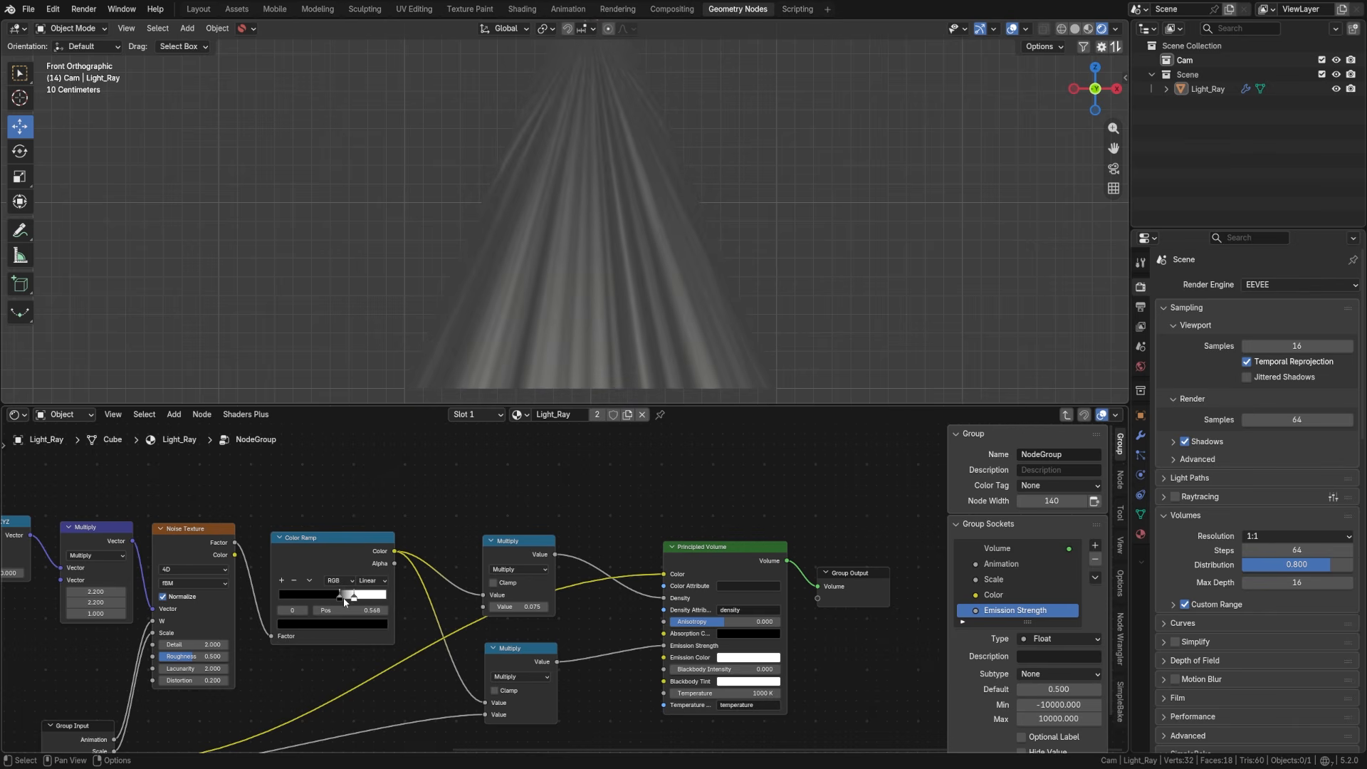
# Step: Add a Gradient Texture node in the free space above the Noise Texture and preview it on the surface
pyautogui.scroll(-2, 329, 587)
pyautogui.scroll(-1, 351, 587)
pyautogui.moveTo(433, 560); pyautogui.dragTo(580, 630, button='middle')
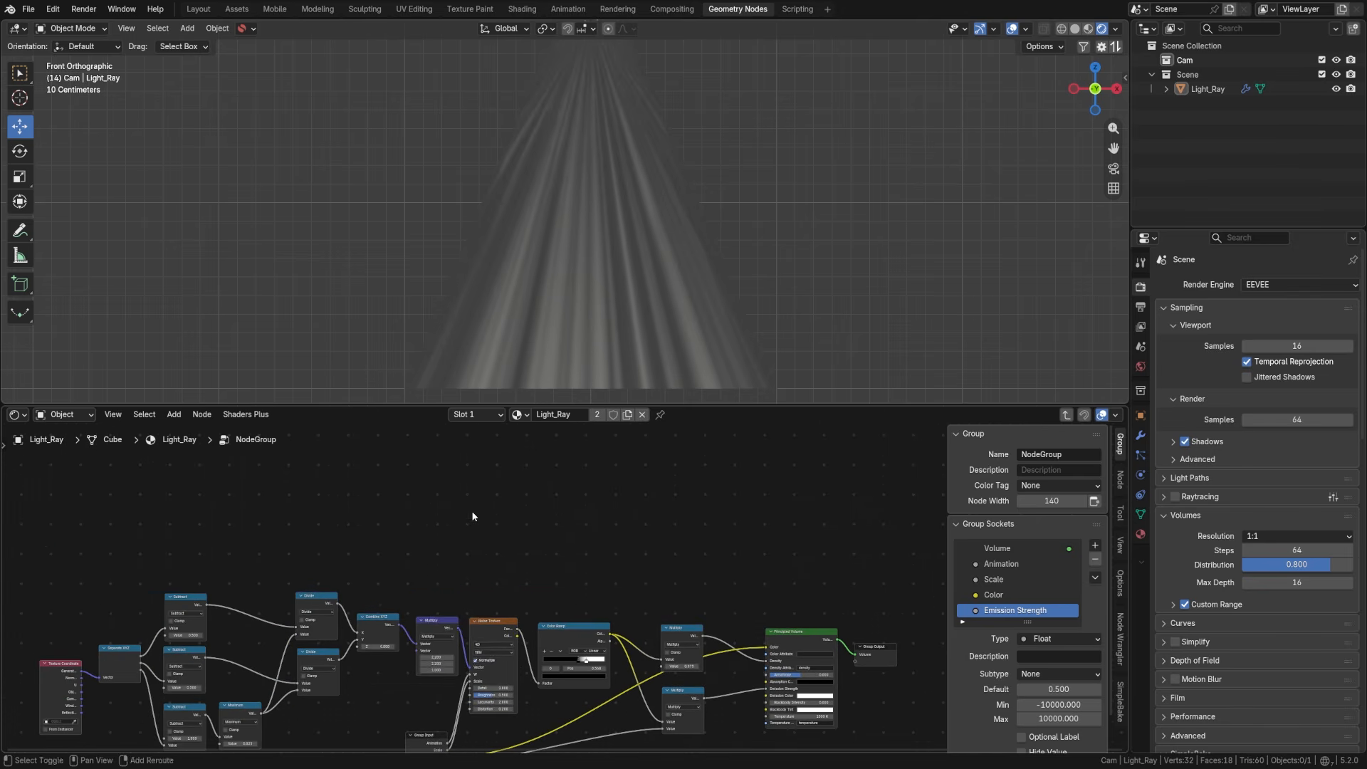
pyautogui.hotkey('shift', 'a')
pyautogui.click(472, 512)
pyautogui.write('gradient')
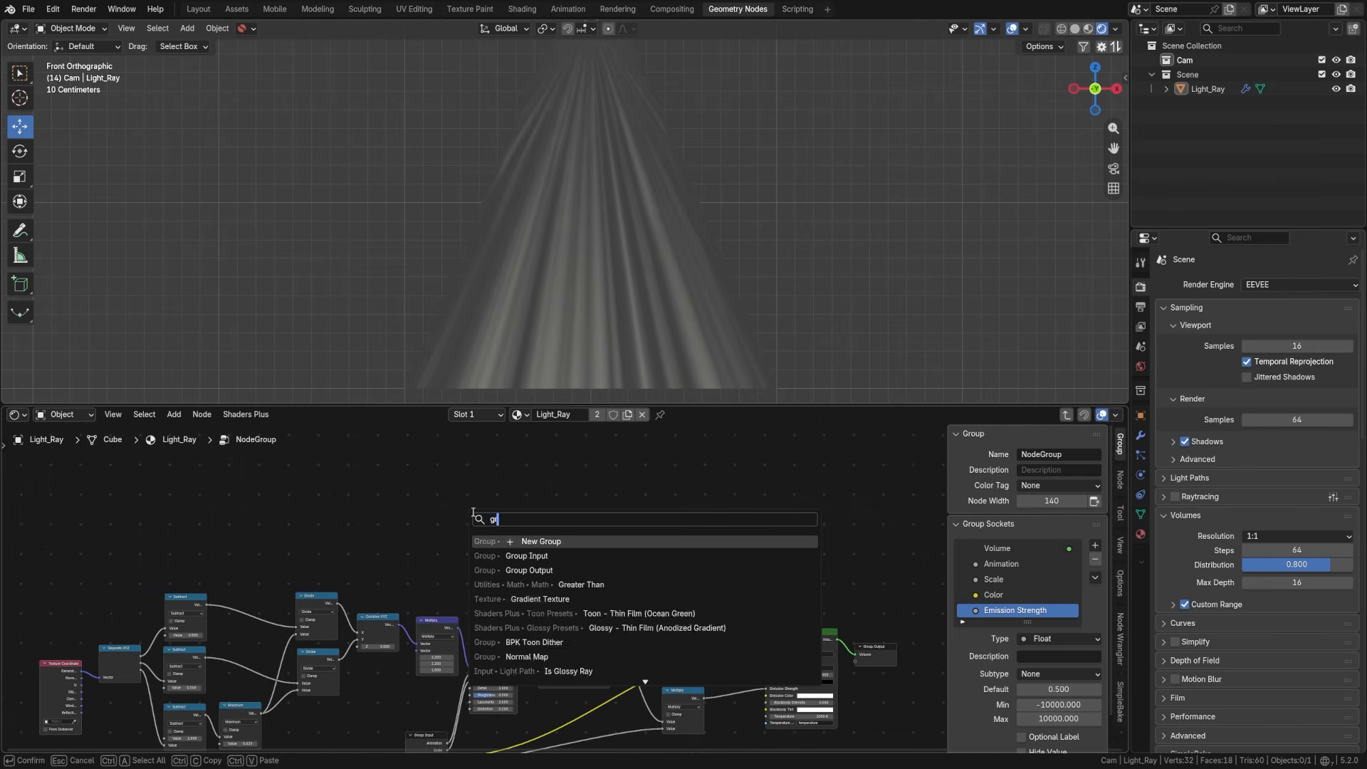
pyautogui.press('Return')
pyautogui.click(471, 512)
pyautogui.scroll(4, 470, 519)
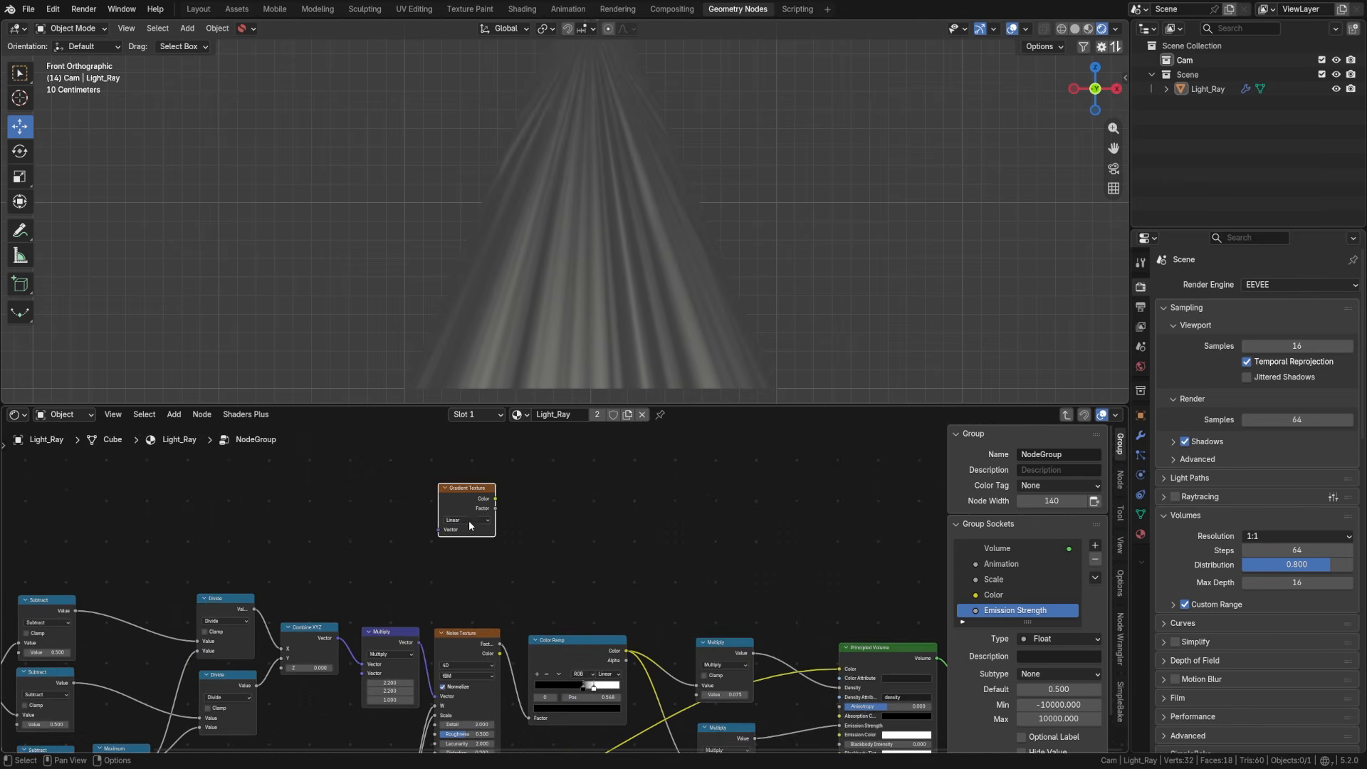
pyautogui.keyDown('ctrl'); pyautogui.keyDown('shift'); pyautogui.click(468, 520); pyautogui.keyUp('shift'); pyautogui.keyUp('ctrl')
pyautogui.moveTo(473, 506); pyautogui.dragTo(421, 506)
# Step: Add Texture Coordinate and Separate XYZ nodes, connecting Generated to Separate XYZ and its Z output to the Gradient Texture's Vector
pyautogui.hotkey('shift', 'a')
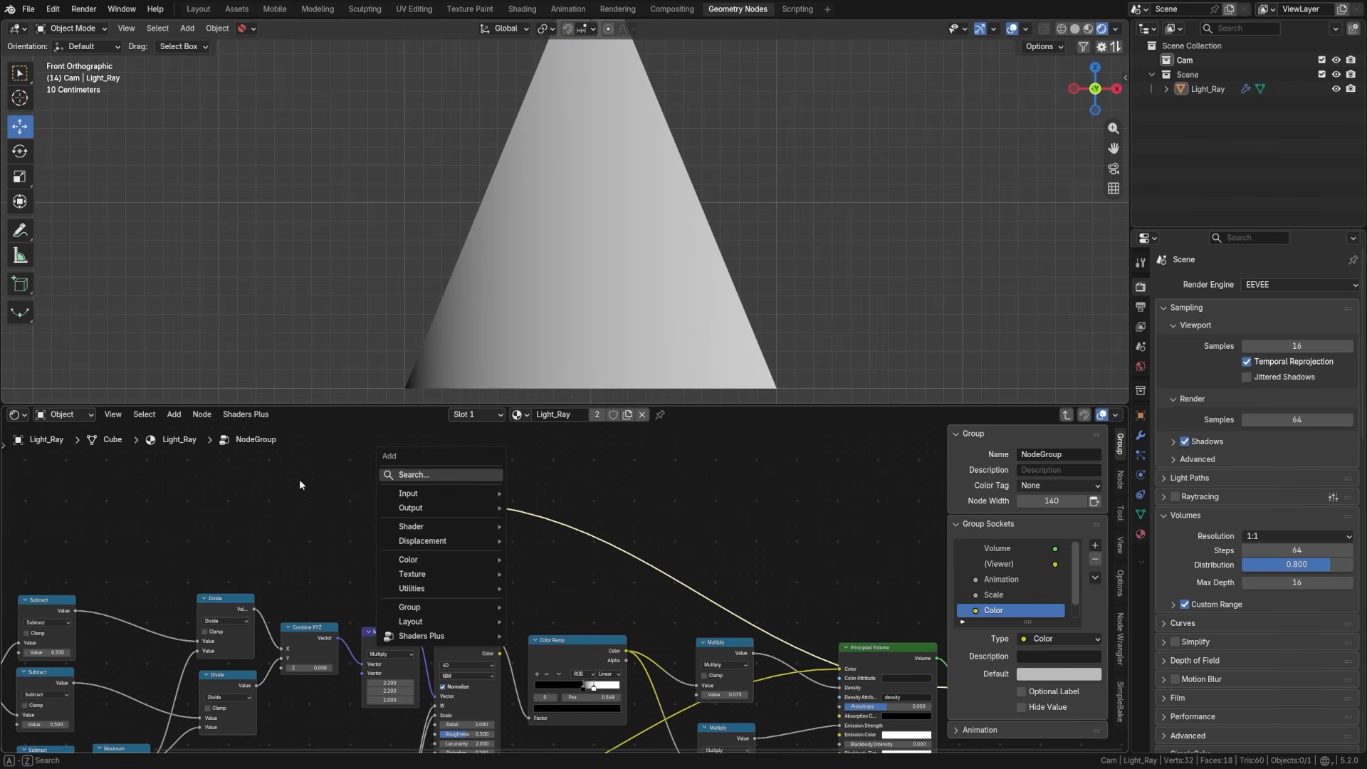
pyautogui.moveTo(151, 561); pyautogui.dragTo(340, 541, button='middle')
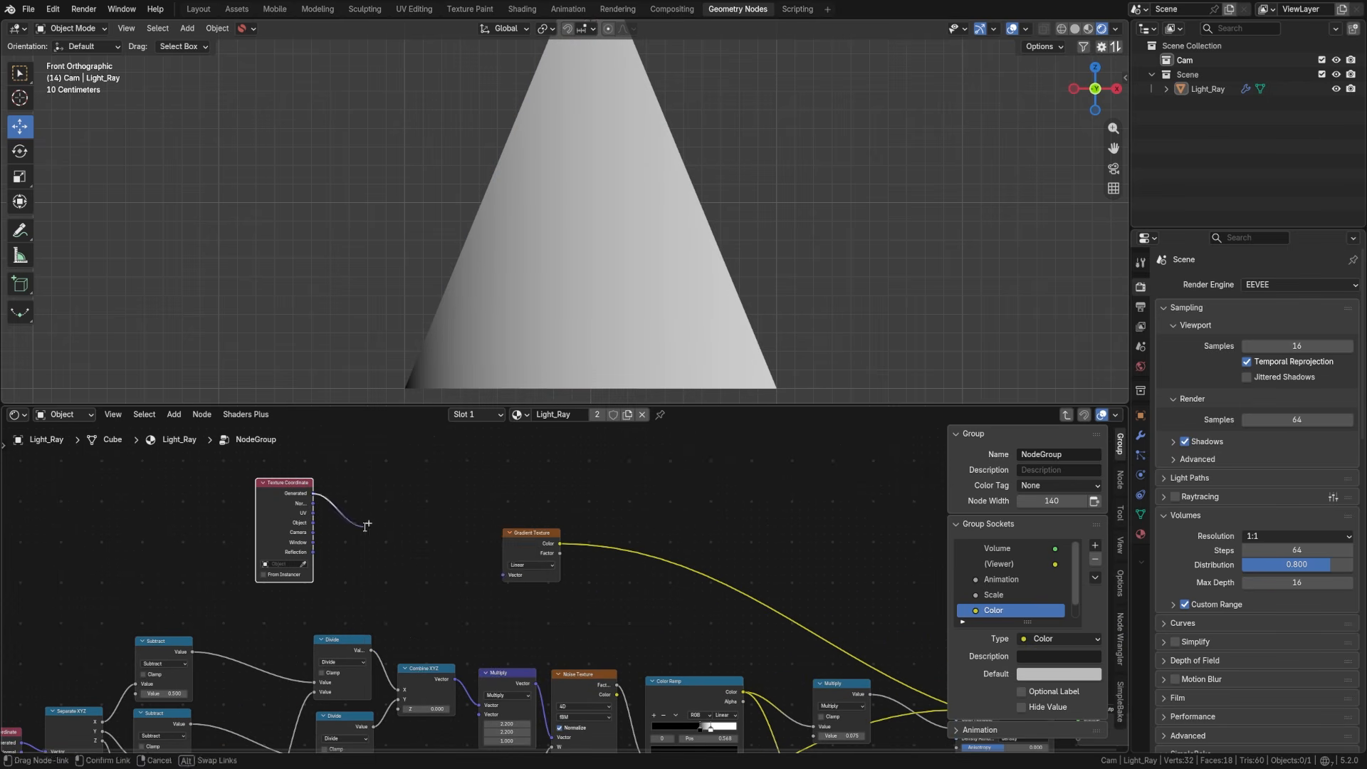
pyautogui.hotkey('shift', 'a')
pyautogui.write('seper')
pyautogui.press('Return')
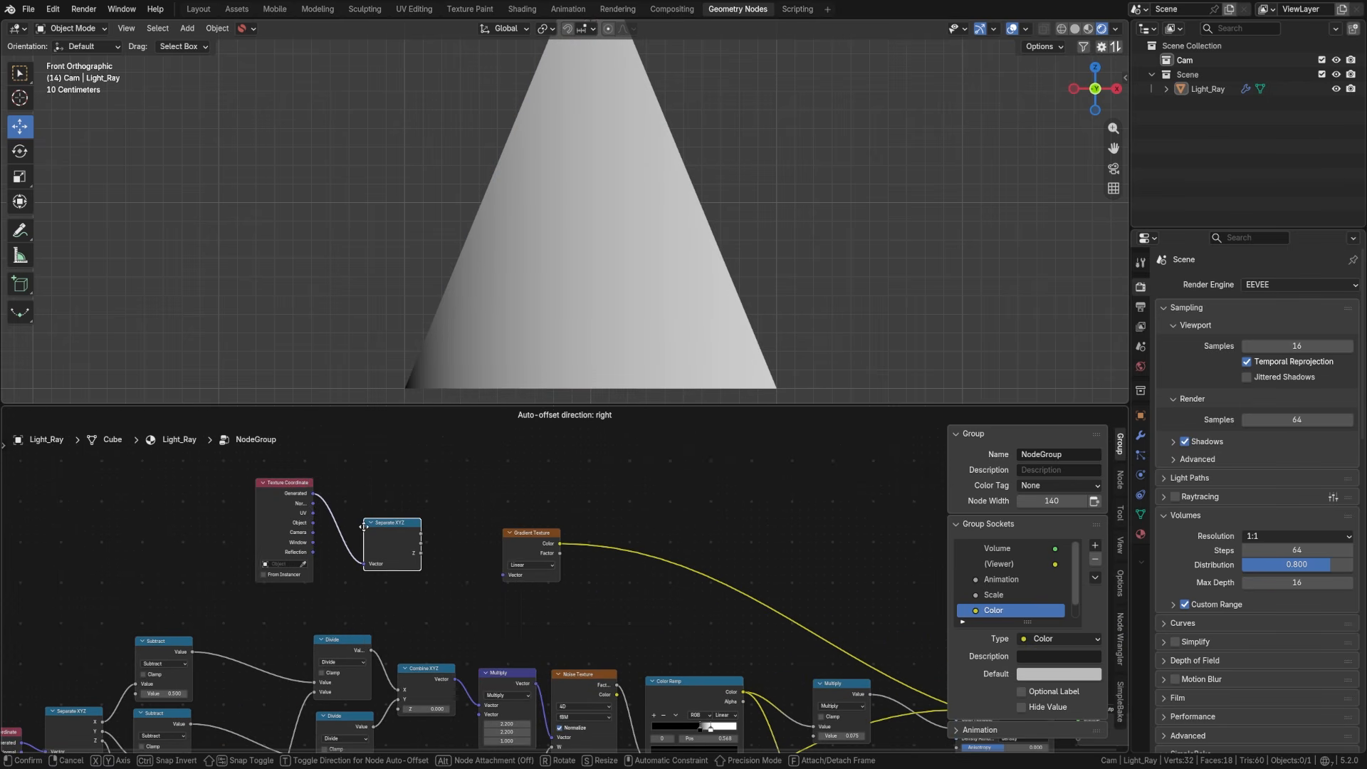
pyautogui.click(340, 528)
pyautogui.moveTo(399, 555); pyautogui.dragTo(498, 531)
# Step: Add a Color Ramp node on the Gradient Texture's Color output so it feeds the preview
pyautogui.hotkey('shift', 'a')
pyautogui.click(530, 499)
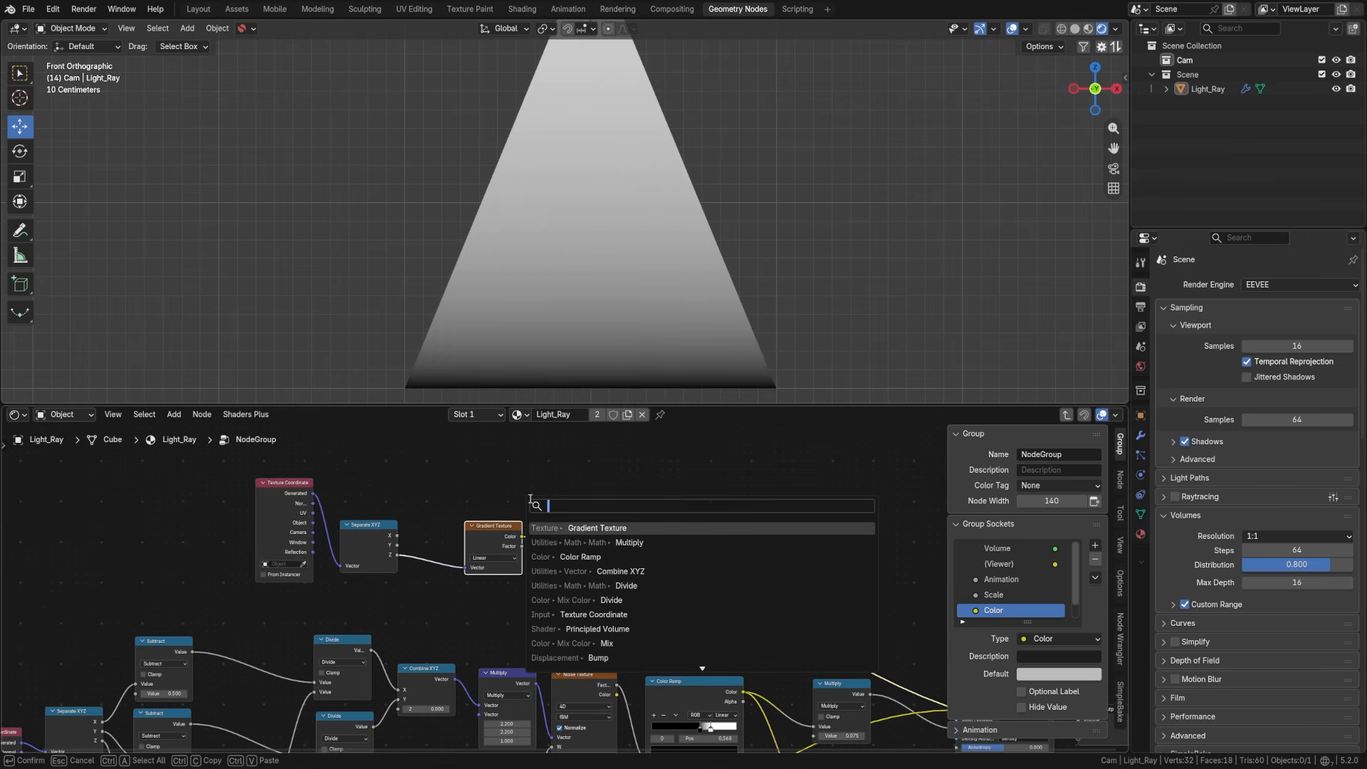
pyautogui.write('col')
pyautogui.press('BackSpace')
pyautogui.write('r')
pyautogui.press('Return')
pyautogui.click(588, 518)
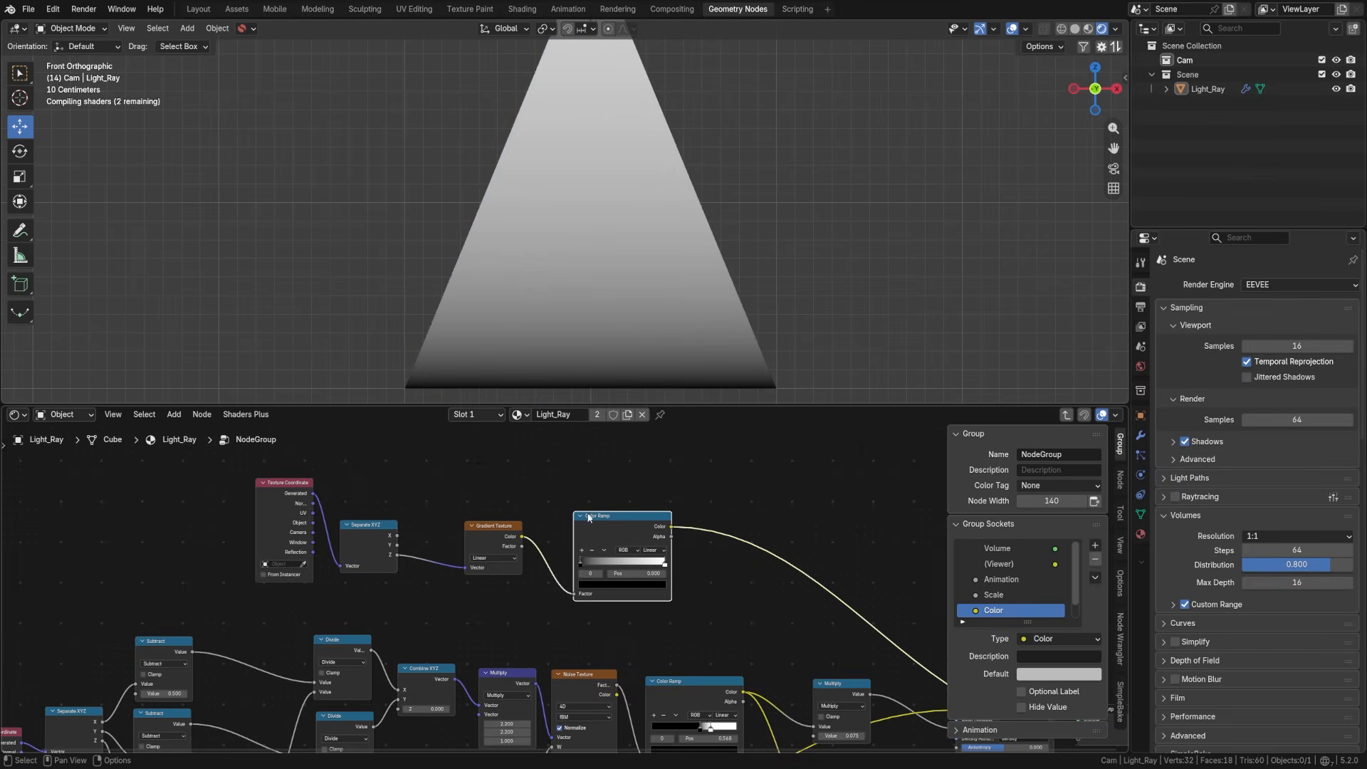
# Step: Set the gradient Color Ramp's interpolation to Ease and its black stop to position 0.114
pyautogui.moveTo(583, 562); pyautogui.dragTo(616, 561)
pyautogui.click(652, 549)
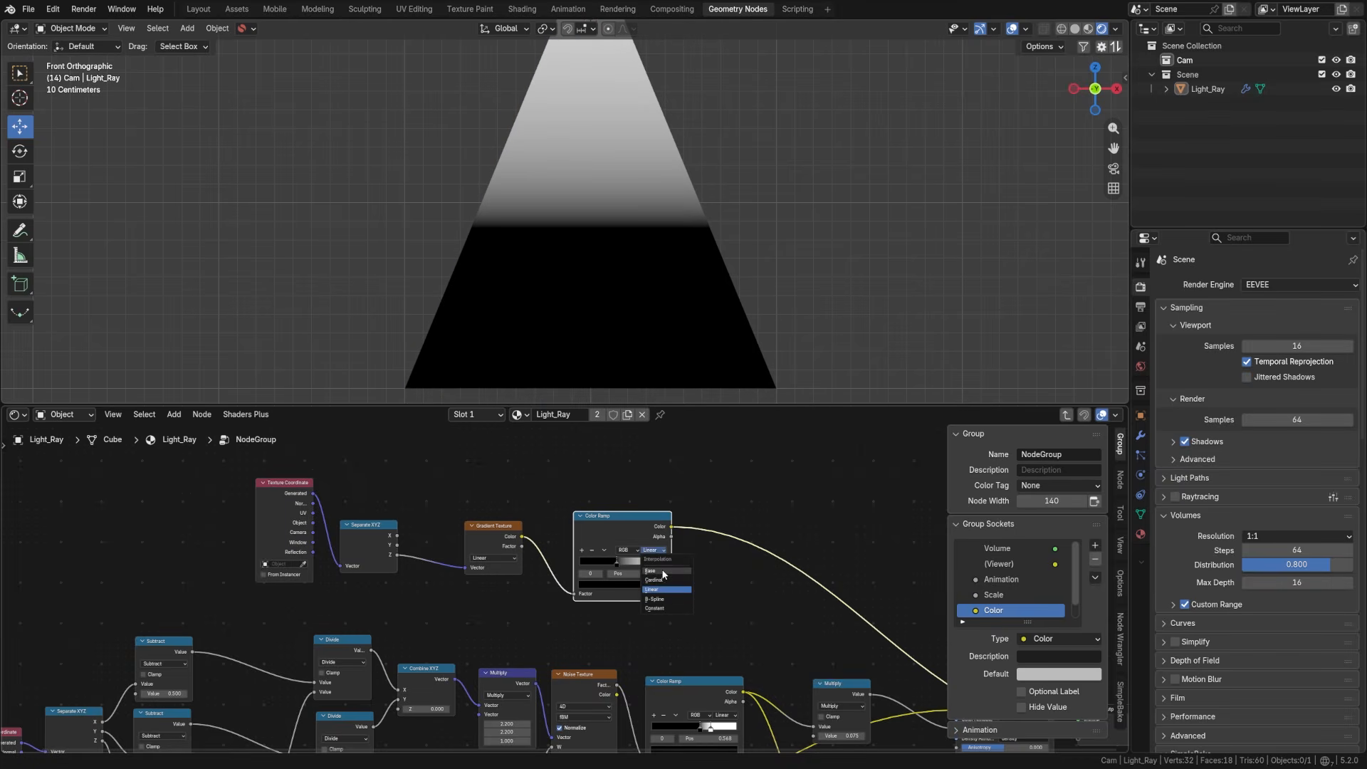
pyautogui.click(663, 572)
pyautogui.moveTo(616, 563); pyautogui.dragTo(590, 562)
# Step: Add a Mix Color node in the free space between the gradient Color Ramp and the Multiply nodes
pyautogui.moveTo(918, 721); pyautogui.dragTo(672, 643, button='middle')
pyautogui.scroll(2, 618, 611)
pyautogui.moveTo(539, 609); pyautogui.dragTo(524, 607)
pyautogui.moveTo(652, 650); pyautogui.dragTo(680, 590, button='middle')
pyautogui.moveTo(505, 501); pyautogui.dragTo(500, 605, button='middle')
pyautogui.click(482, 552)
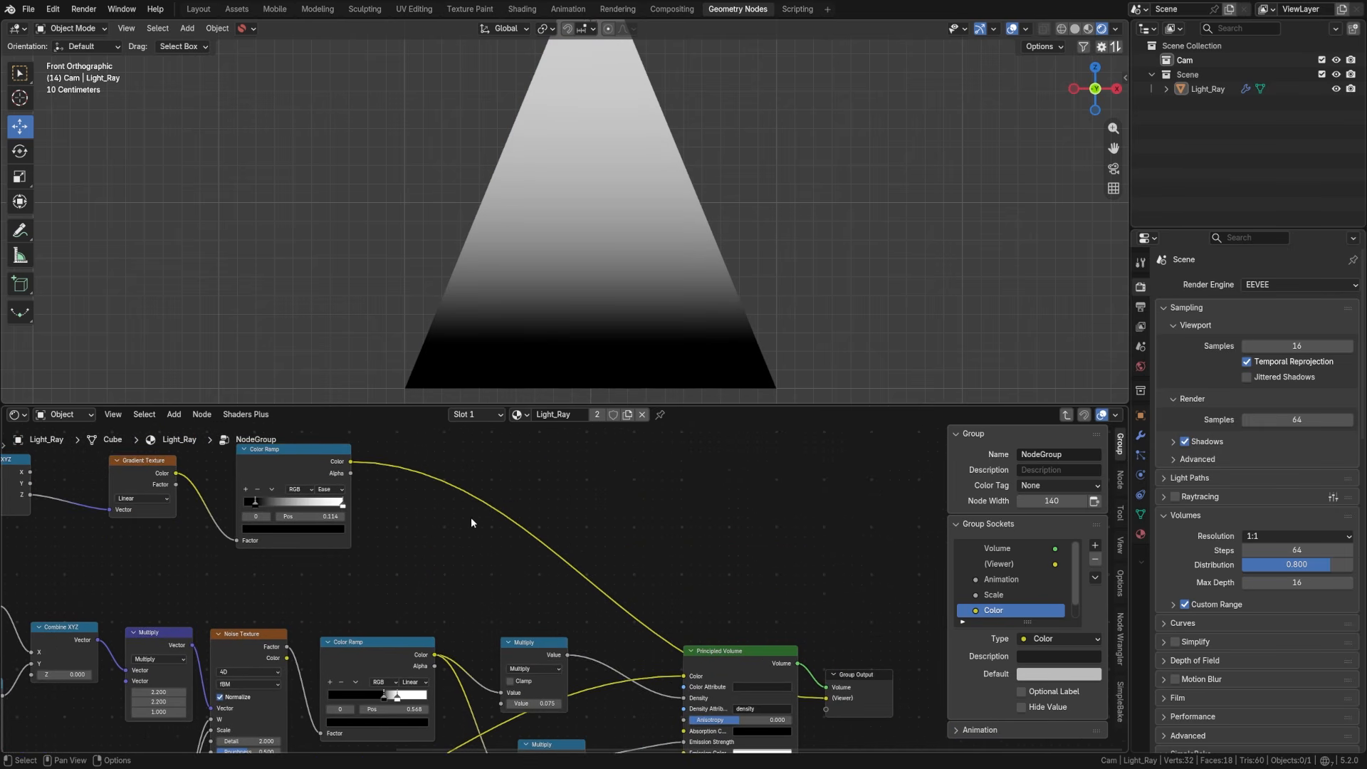
pyautogui.hotkey('shift', 'a')
pyautogui.click(462, 507)
pyautogui.write('mix c')
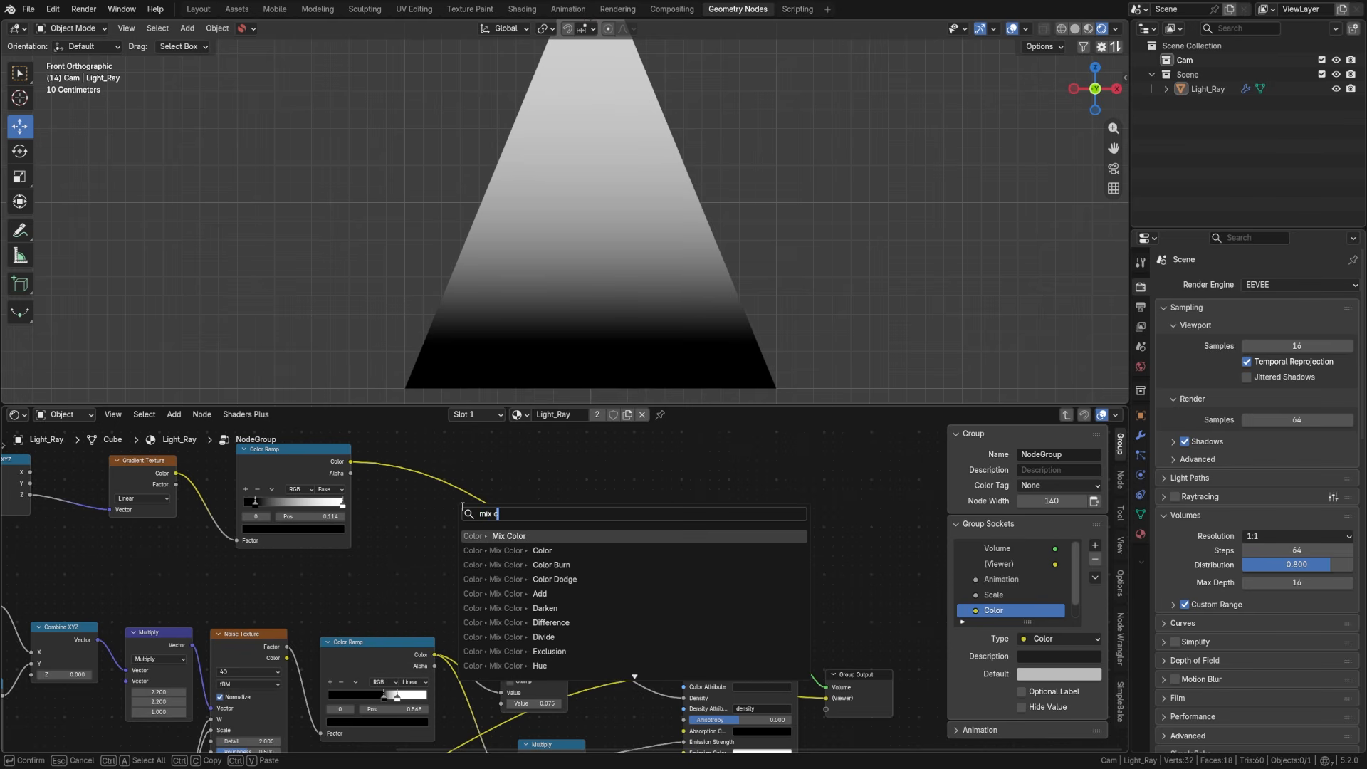
pyautogui.press('Return')
pyautogui.click(426, 519)
# Step: Transfer the noise Color Ramp's outgoing links to the Mix node's Result and position Mix in front of the two Multiply nodes
pyautogui.moveTo(426, 519); pyautogui.dragTo(365, 473, button='middle')
pyautogui.keyDown('ctrl'); pyautogui.moveTo(374, 609); pyautogui.dragTo(419, 486); pyautogui.keyUp('ctrl')
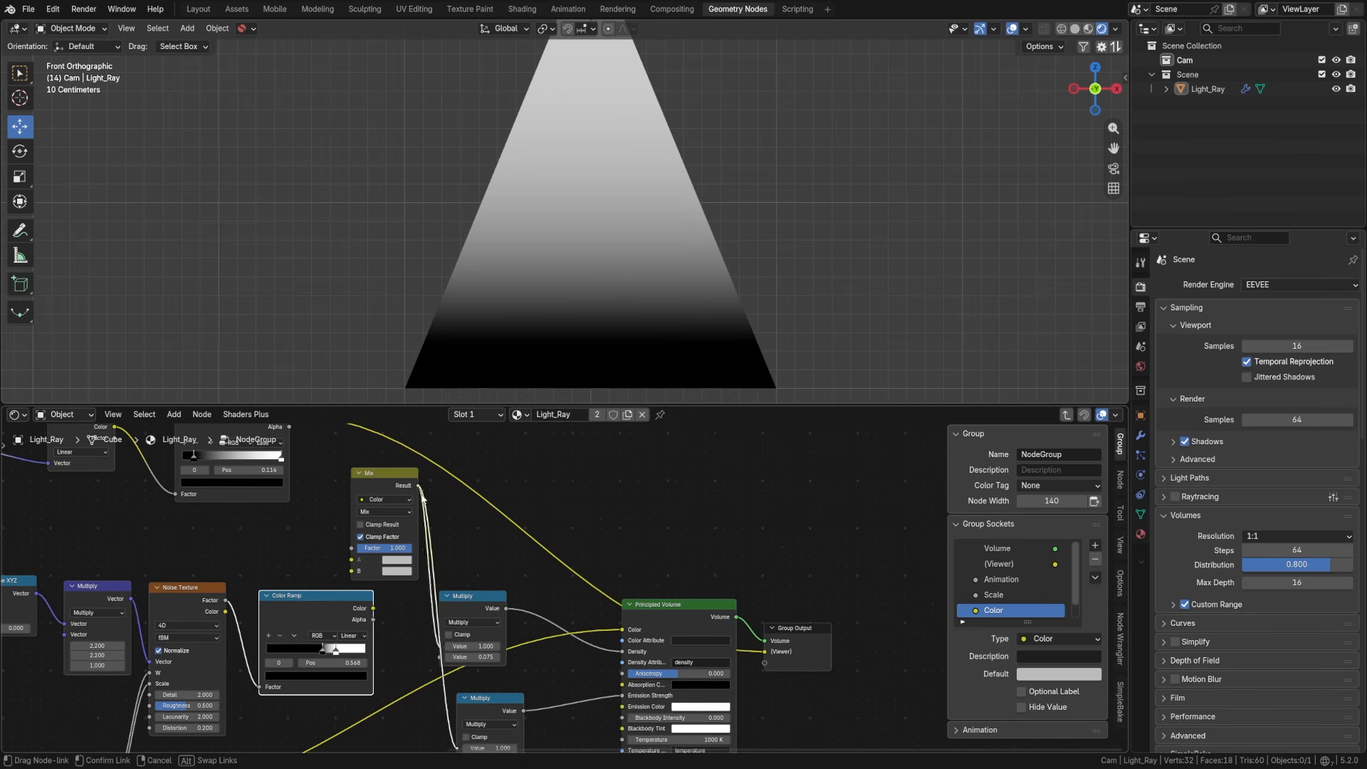
pyautogui.moveTo(607, 672); pyautogui.dragTo(479, 580, button='middle')
pyautogui.moveTo(353, 483); pyautogui.dragTo(694, 708)
pyautogui.press('g')
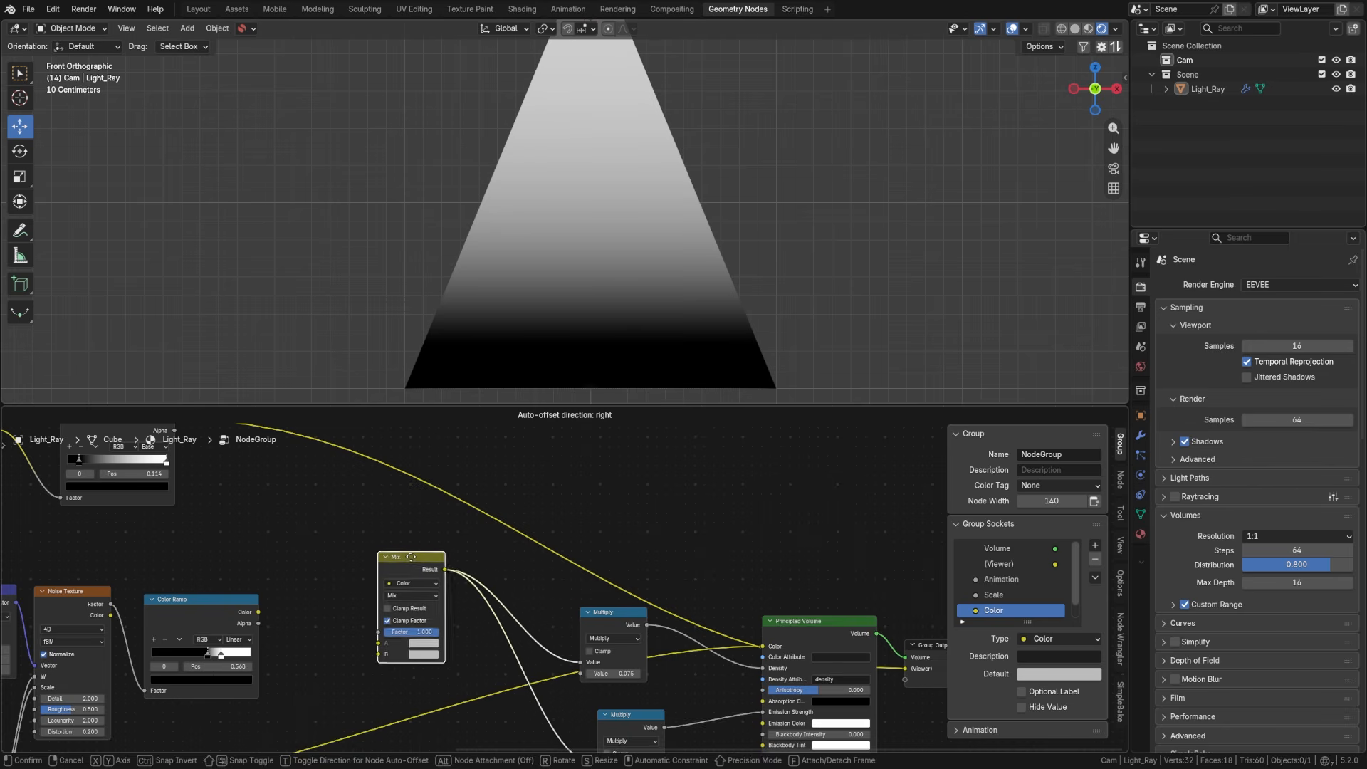
pyautogui.click(340, 541)
# Step: Connect the noise Color Ramp's Color to Mix input A and the gradient Color Ramp's Color to input B
pyautogui.moveTo(340, 542); pyautogui.dragTo(401, 581, button='middle')
pyautogui.moveTo(323, 650); pyautogui.dragTo(433, 677)
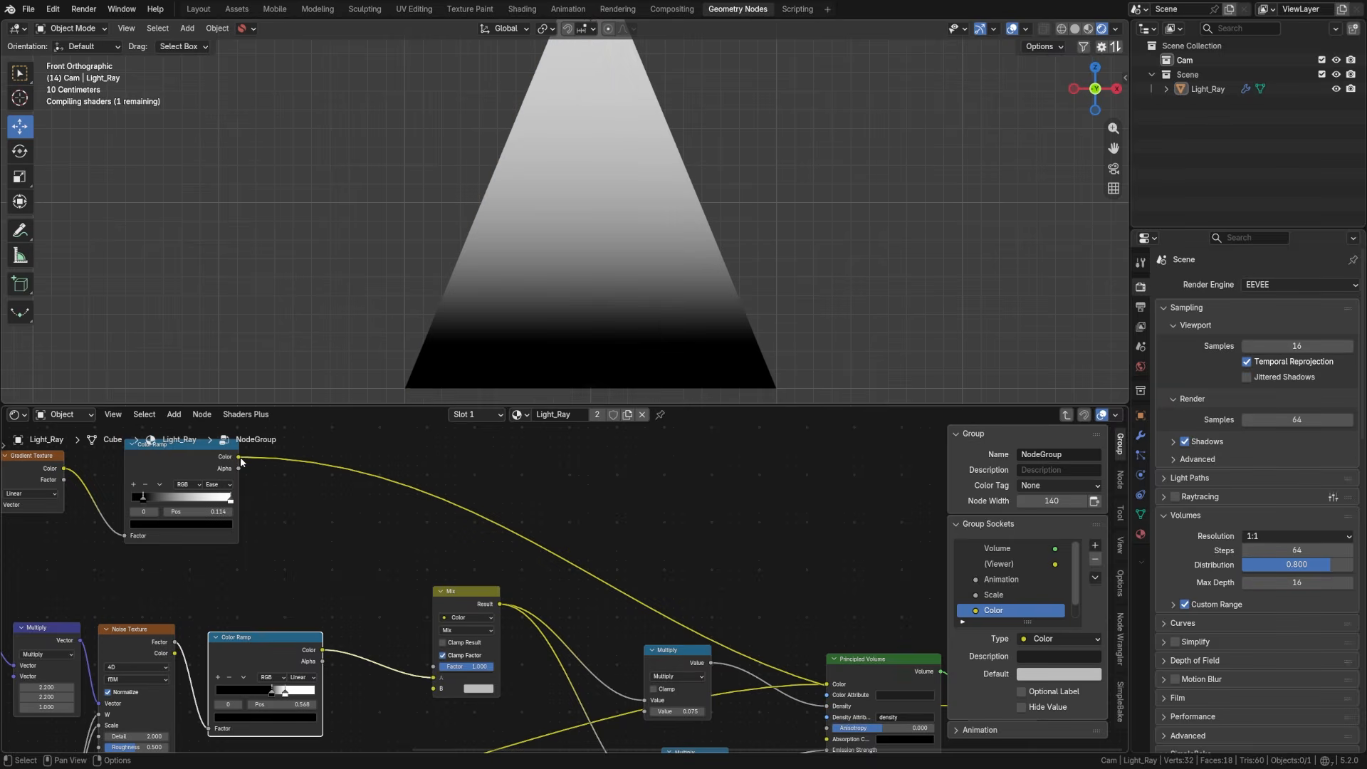
pyautogui.moveTo(239, 459); pyautogui.dragTo(433, 688)
# Step: Detach the gradient Color Ramp from the Group Output's viewer socket and preview the Principled Volume instead
pyautogui.moveTo(826, 683)
pyautogui.mouseDown()
pyautogui.moveTo(750, 676)
pyautogui.moveTo(828, 684)
pyautogui.mouseUp()
pyautogui.moveTo(679, 619); pyautogui.dragTo(425, 500)
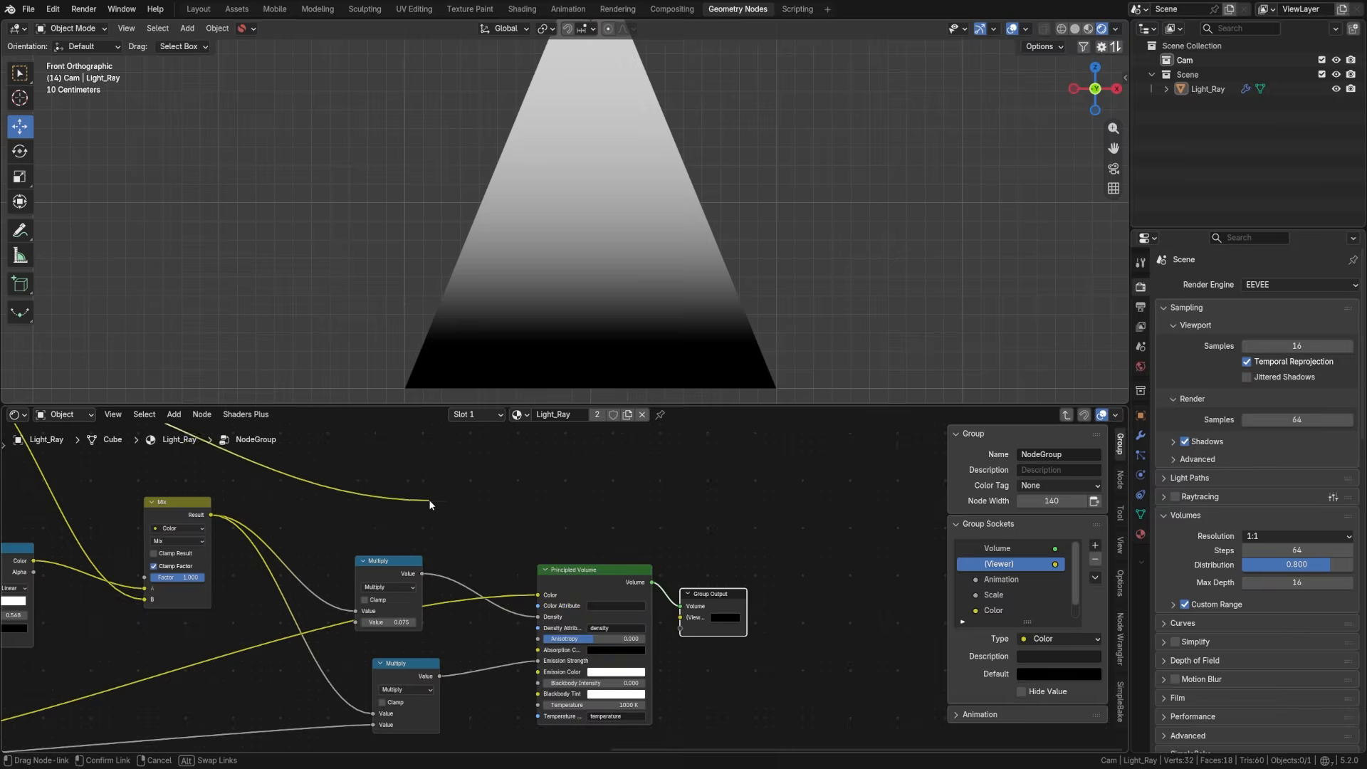
pyautogui.moveTo(337, 530); pyautogui.dragTo(392, 546, button='middle')
pyautogui.keyDown('ctrl'); pyautogui.keyDown('shift'); pyautogui.click(655, 598); pyautogui.keyUp('shift'); pyautogui.keyUp('ctrl')
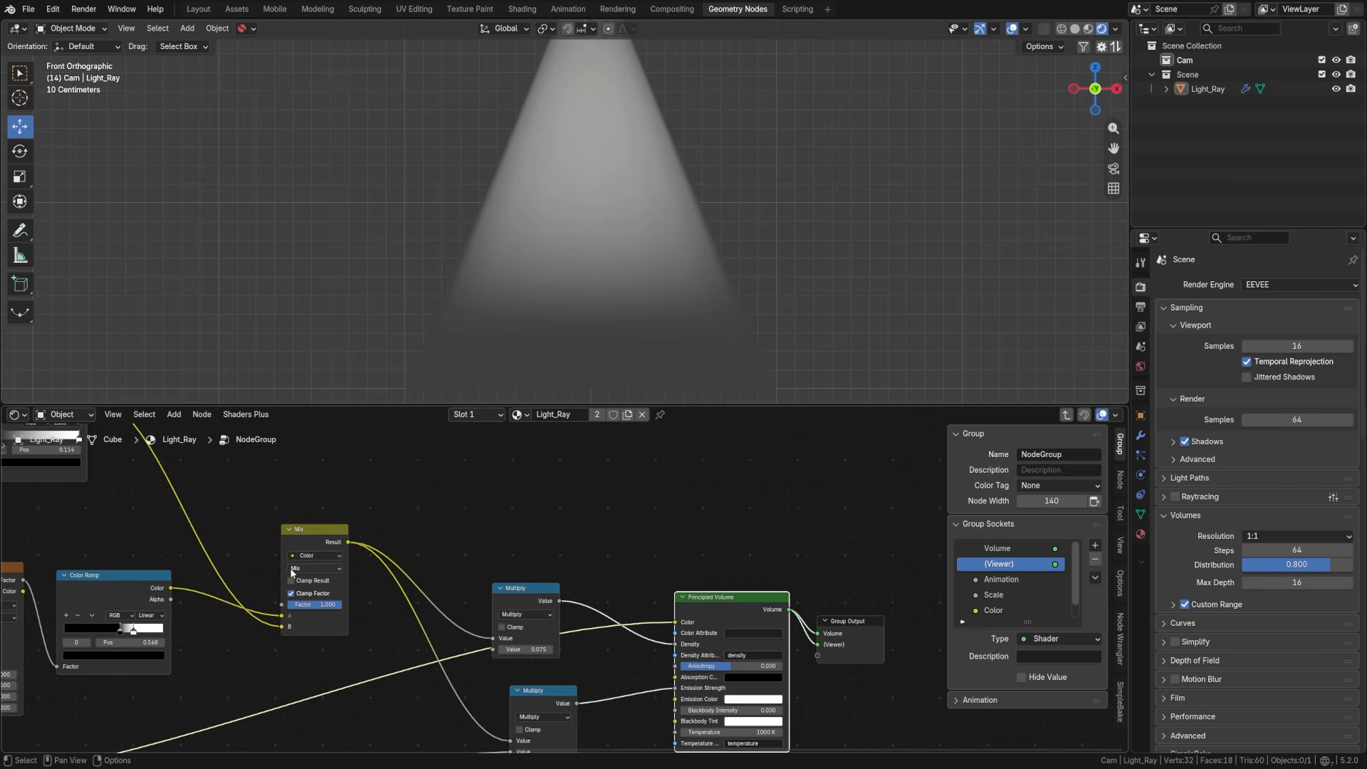
# Step: Set the Mix node's blending mode to Multiply
pyautogui.scroll(1, 292, 572)
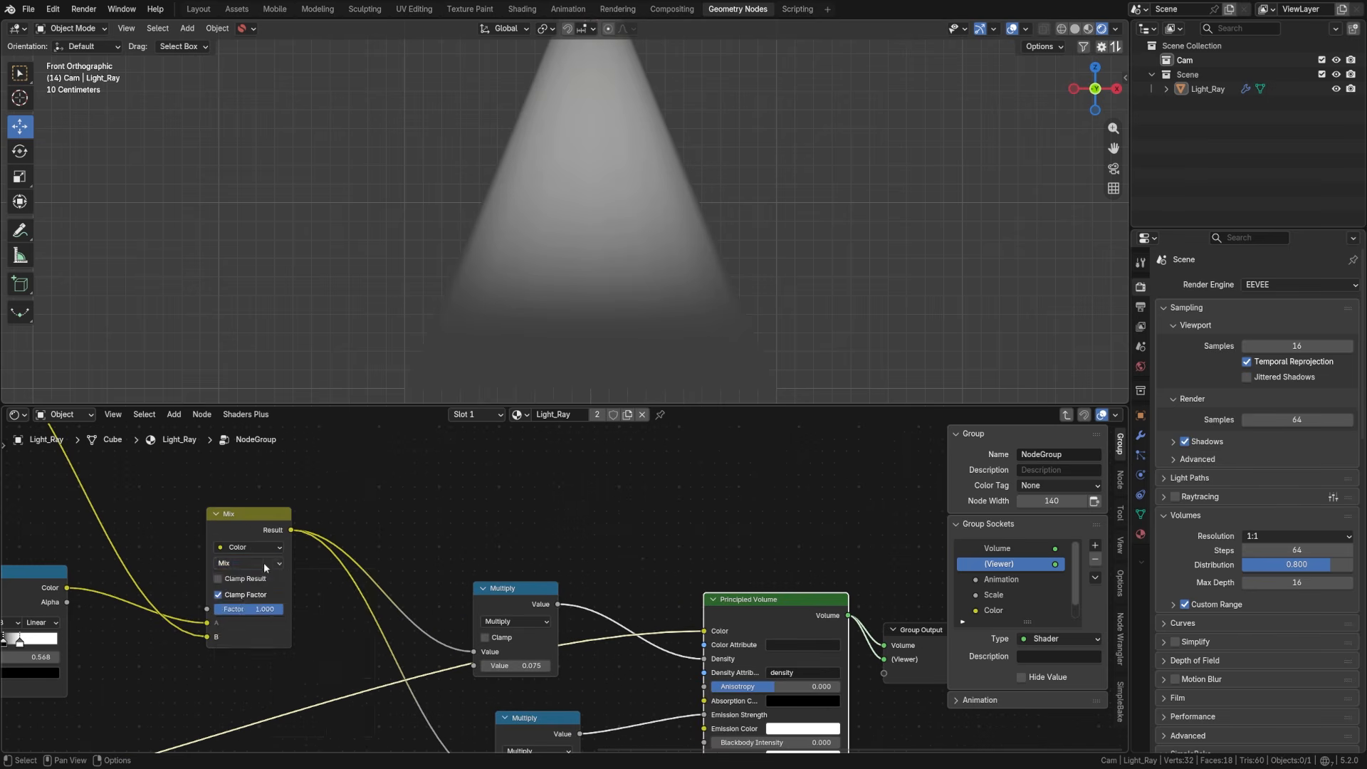
pyautogui.click(263, 562)
pyautogui.click(255, 626)
pyautogui.moveTo(265, 628); pyautogui.dragTo(393, 623, button='middle')
pyautogui.moveTo(292, 517); pyautogui.dragTo(583, 671, button='middle')
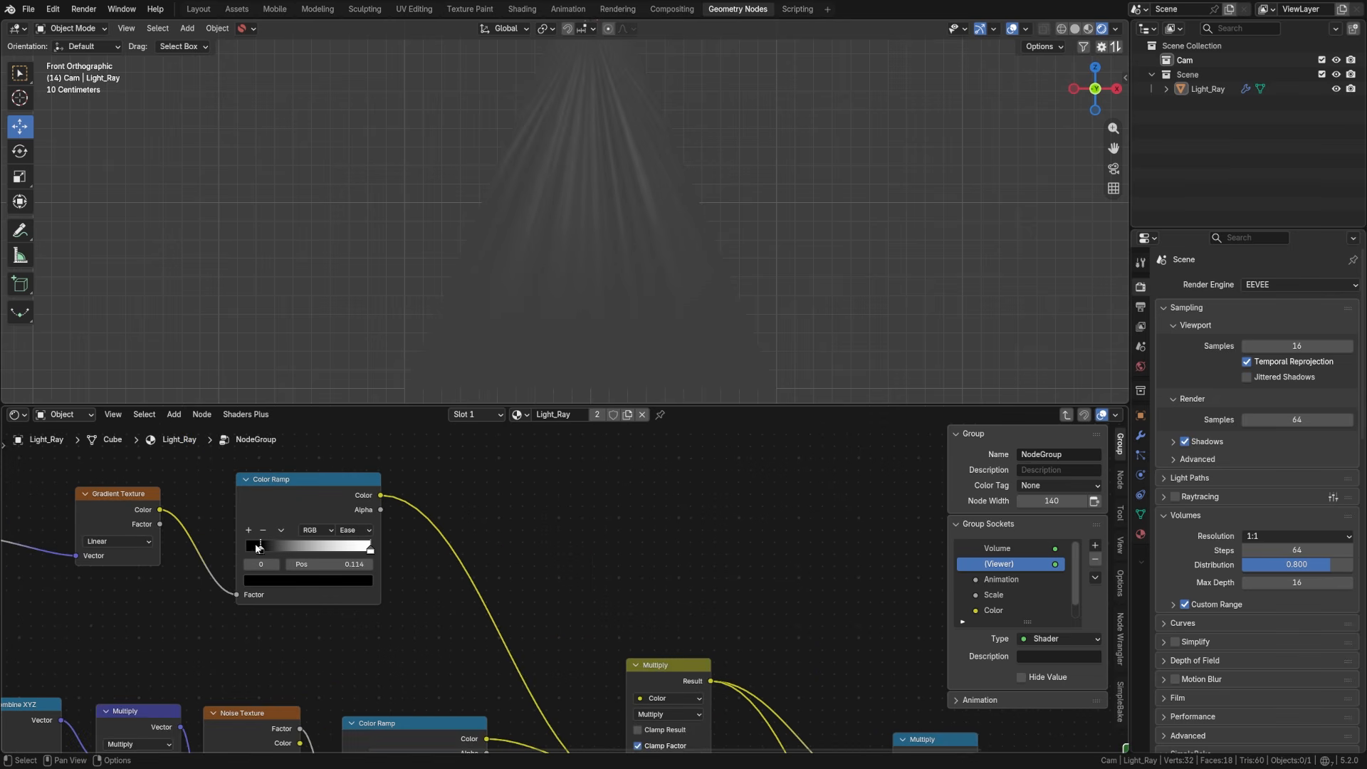
# Step: Exit the node group, set its Emission Strength to 5 and change its Color to a soft red
pyautogui.moveTo(551, 292); pyautogui.dragTo(608, 347, button='middle')
pyautogui.scroll(2, 608, 343)
pyautogui.moveTo(613, 604); pyautogui.dragTo(554, 307, button='middle')
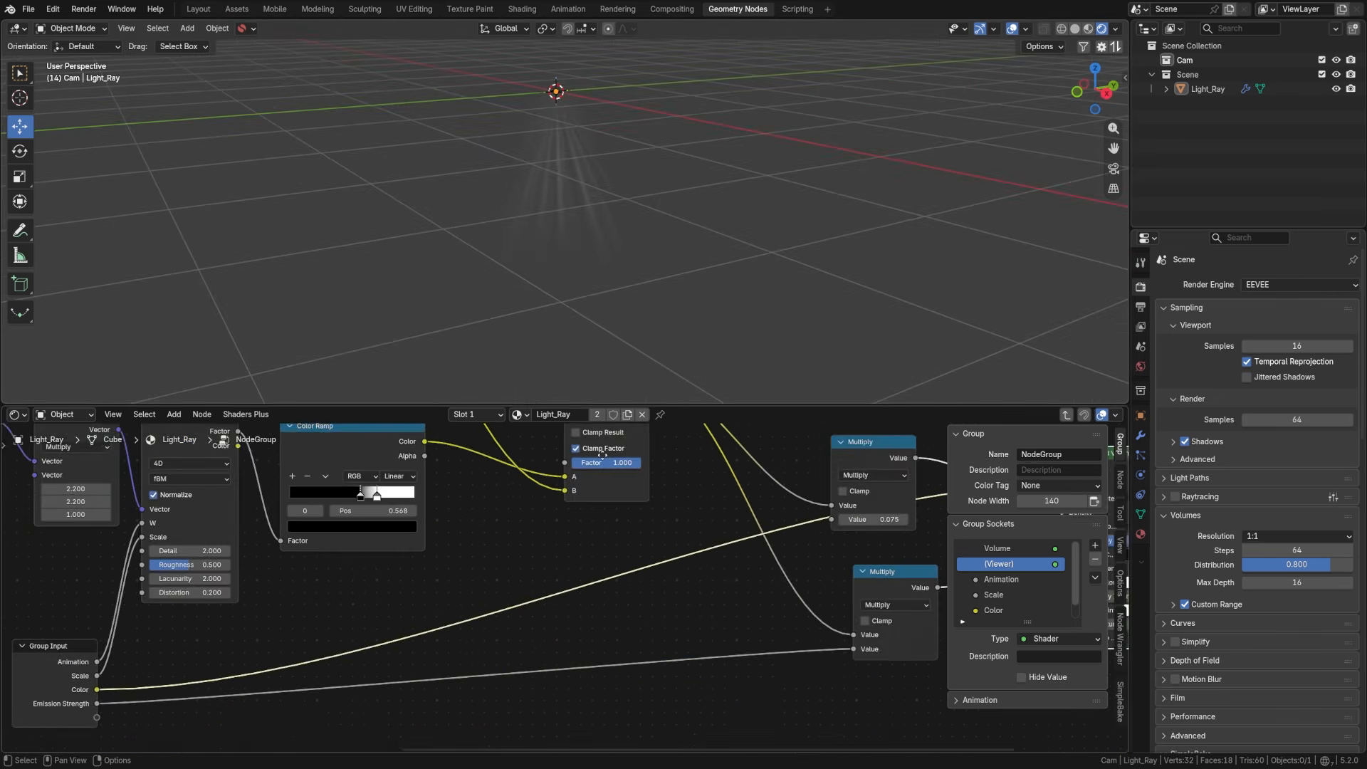
pyautogui.press('Tab')
pyautogui.scroll(3, 484, 568)
pyautogui.click(186, 513)
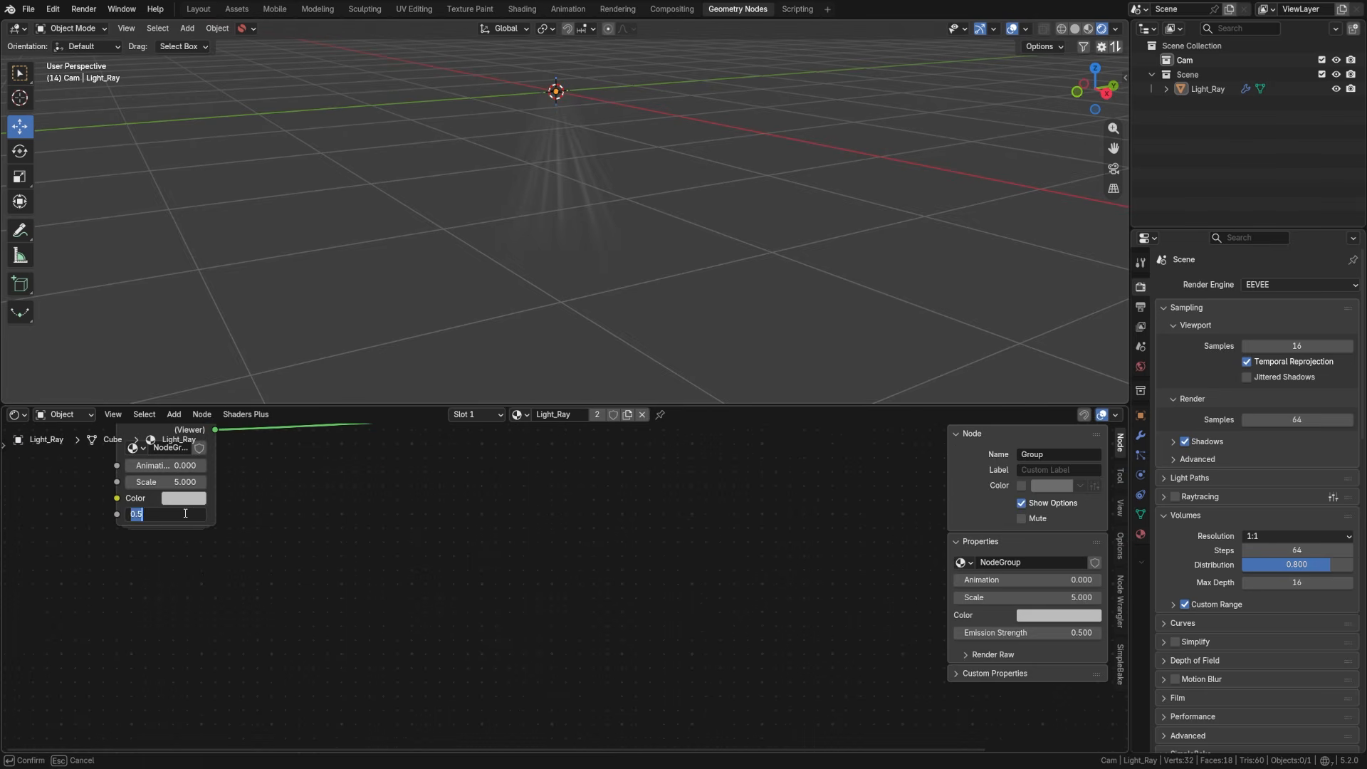
pyautogui.write('5')
pyautogui.press('Return')
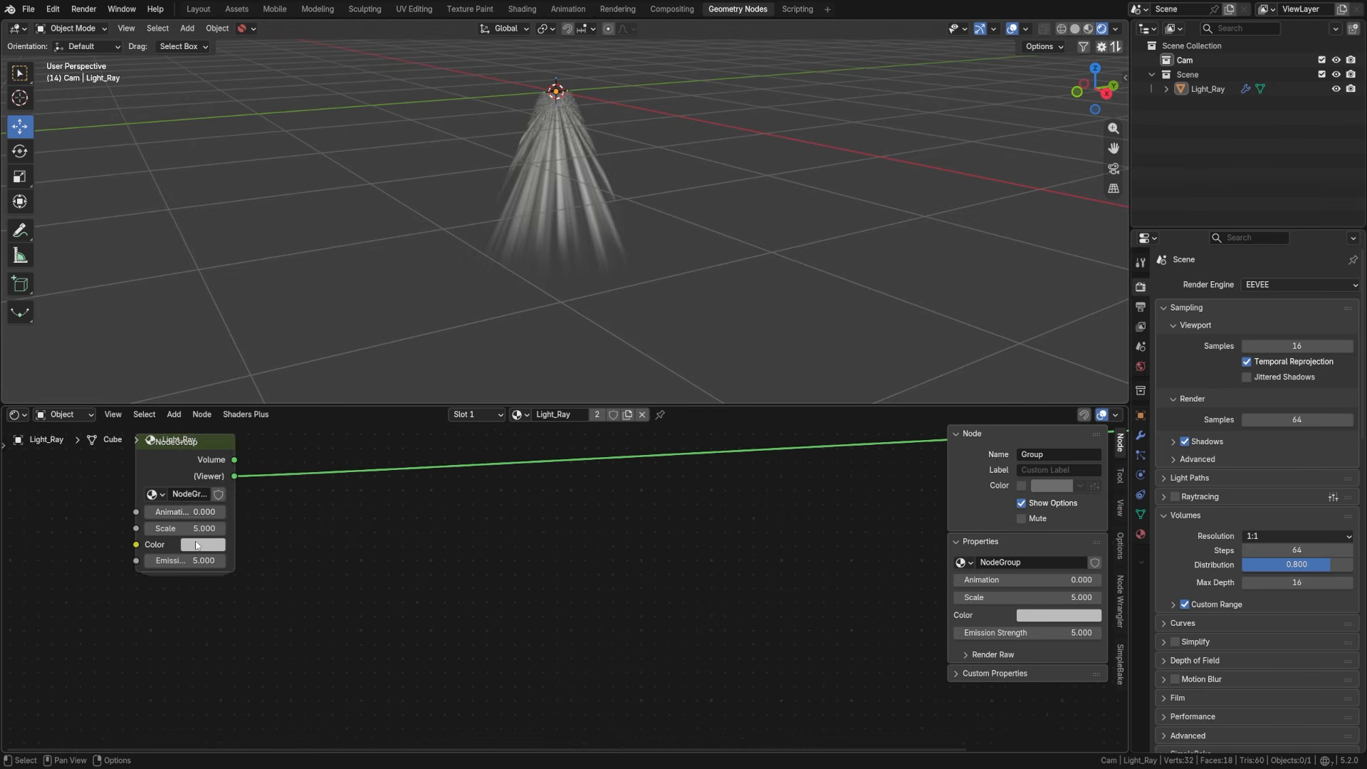
pyautogui.click(205, 544)
pyautogui.moveTo(248, 354); pyautogui.dragTo(215, 369)
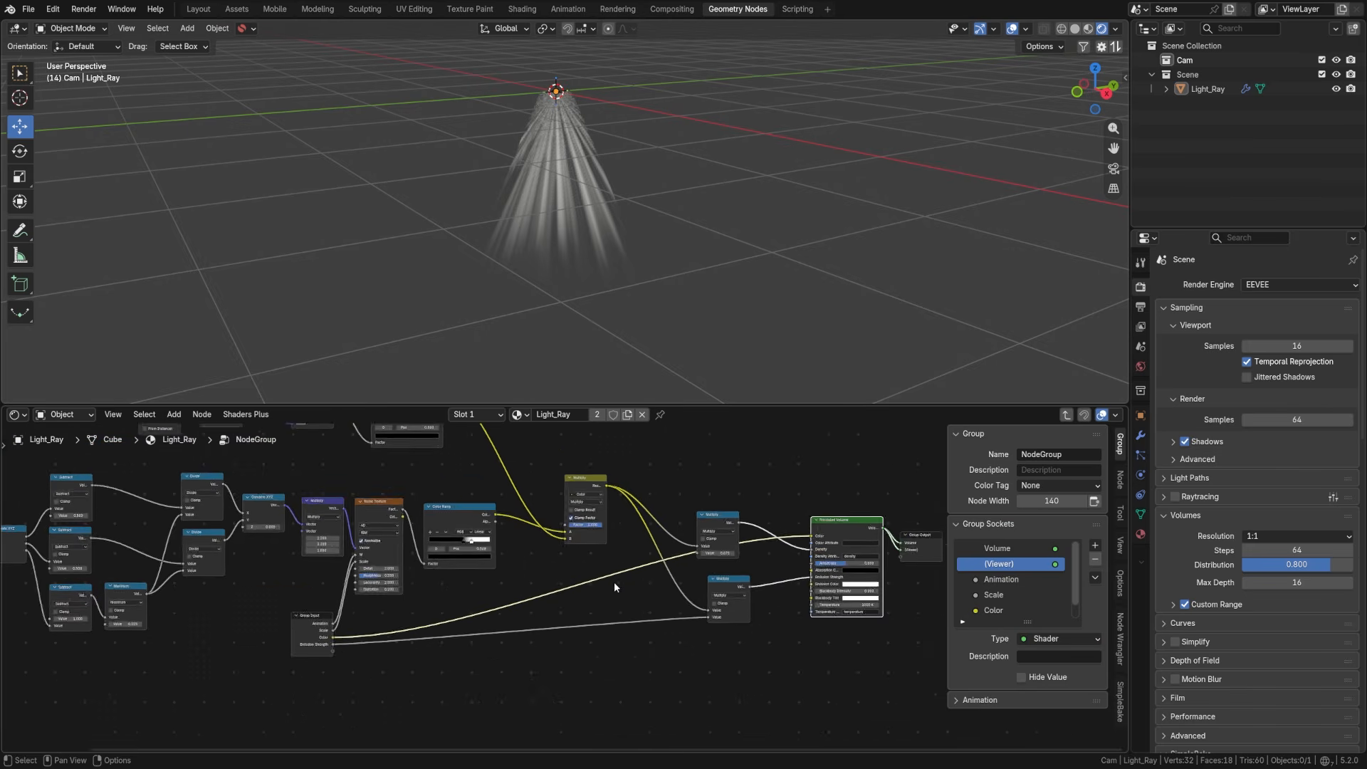
# Step: Set the Principled Volume's Anisotropy to 0.350 and shift the lower Multiply node slightly away from it
pyautogui.scroll(2, 614, 582)
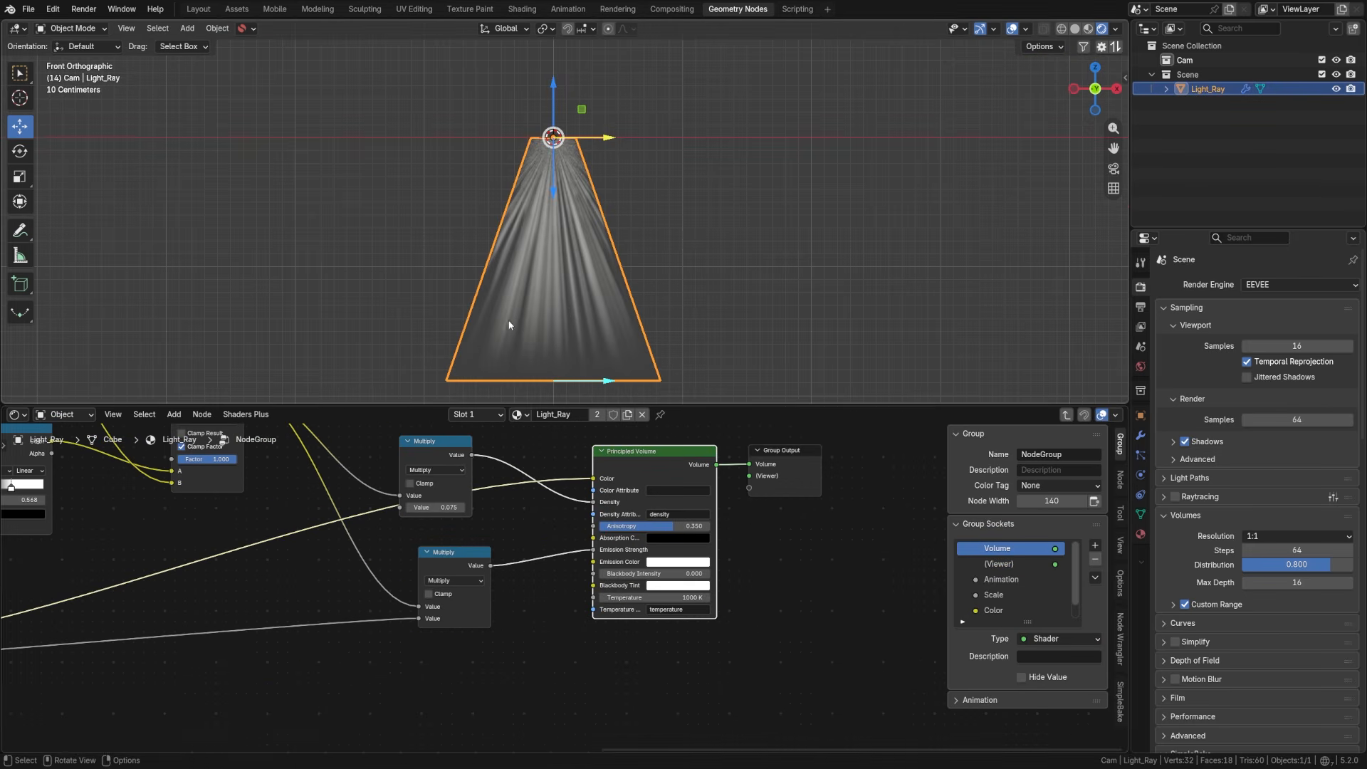
pyautogui.moveTo(135, 604); pyautogui.dragTo(432, 590, button='middle')
pyautogui.scroll(4, 656, 604)
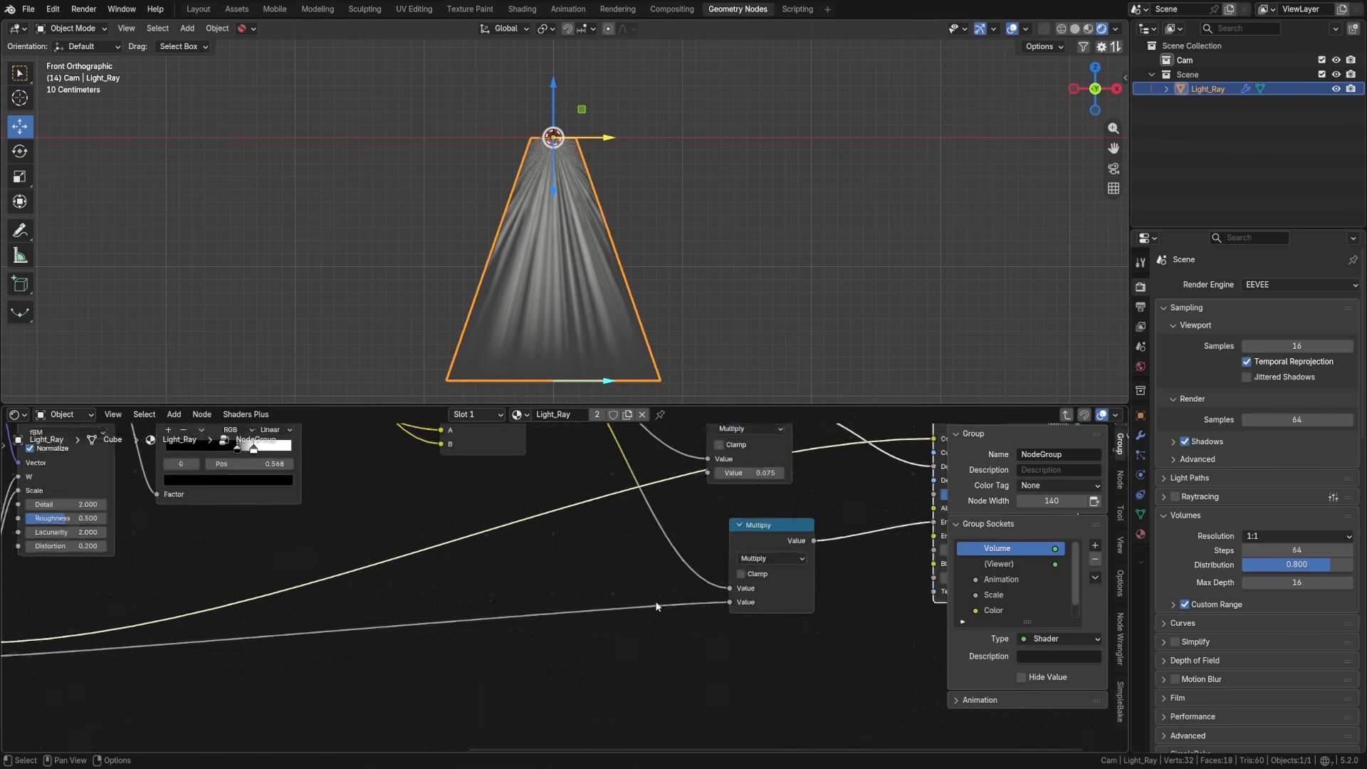
pyautogui.moveTo(655, 604); pyautogui.dragTo(284, 642, button='middle')
pyautogui.moveTo(400, 564); pyautogui.dragTo(369, 567)
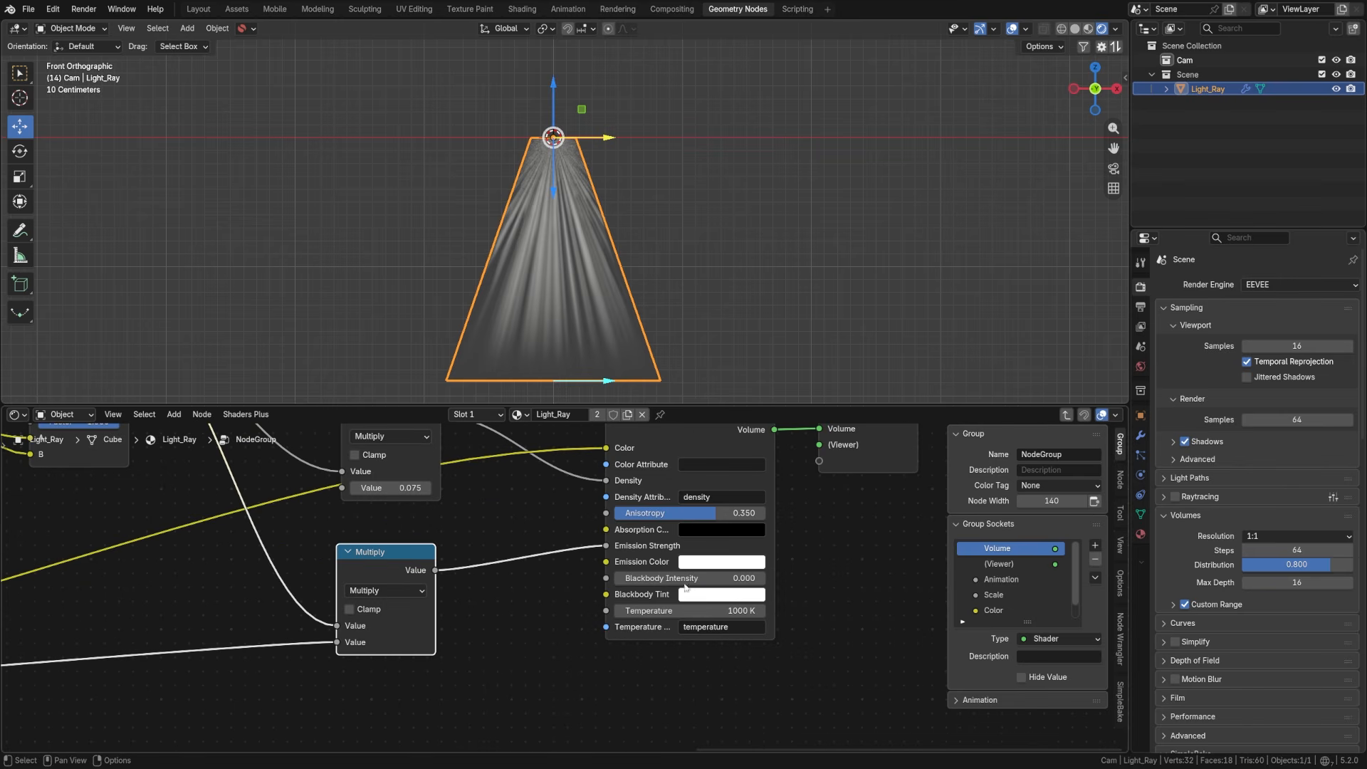
# Step: Connect the Group Input's Color to the Principled Volume's Emission Color and exit the node group
pyautogui.scroll(-4, 564, 581)
pyautogui.moveTo(374, 639); pyautogui.dragTo(548, 615, button='middle')
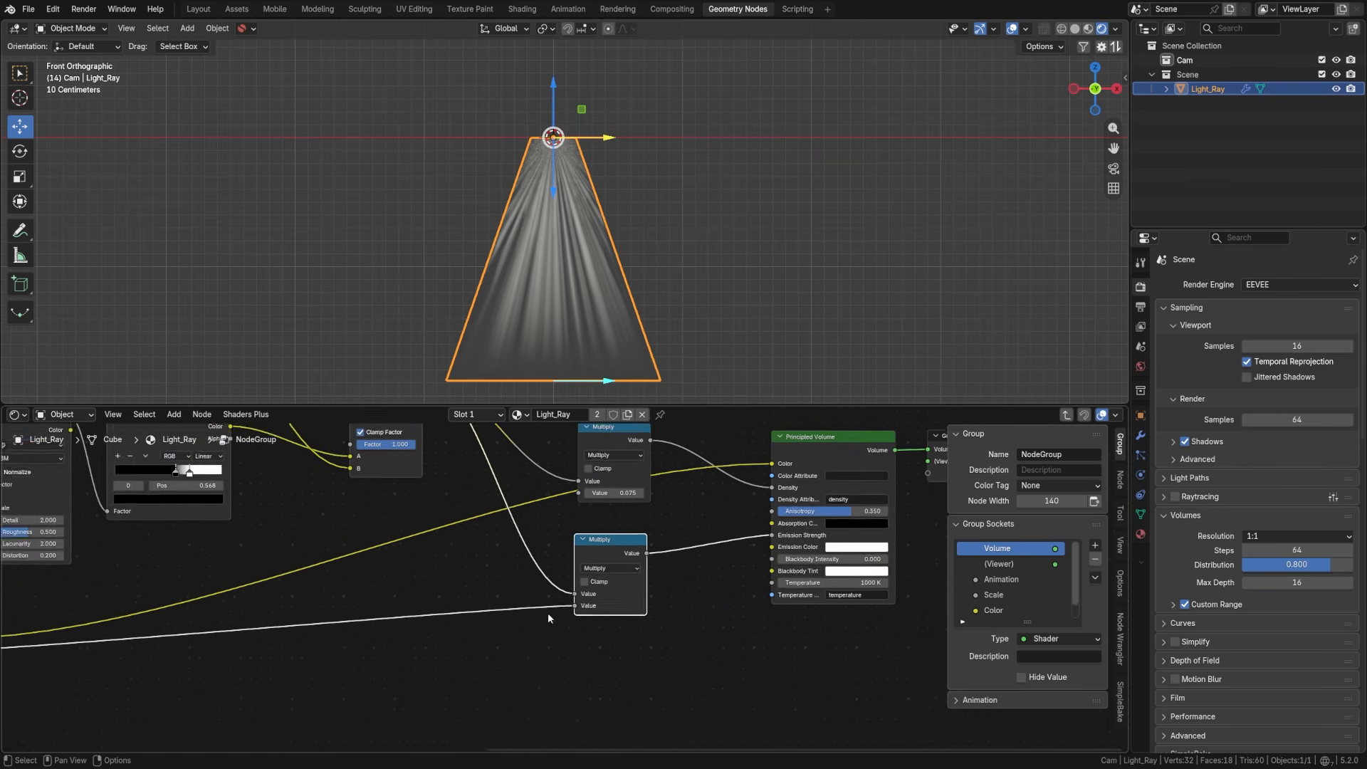
pyautogui.scroll(-5, 560, 599)
pyautogui.scroll(2, 672, 581)
pyautogui.press('Tab')
pyautogui.press('Tab')
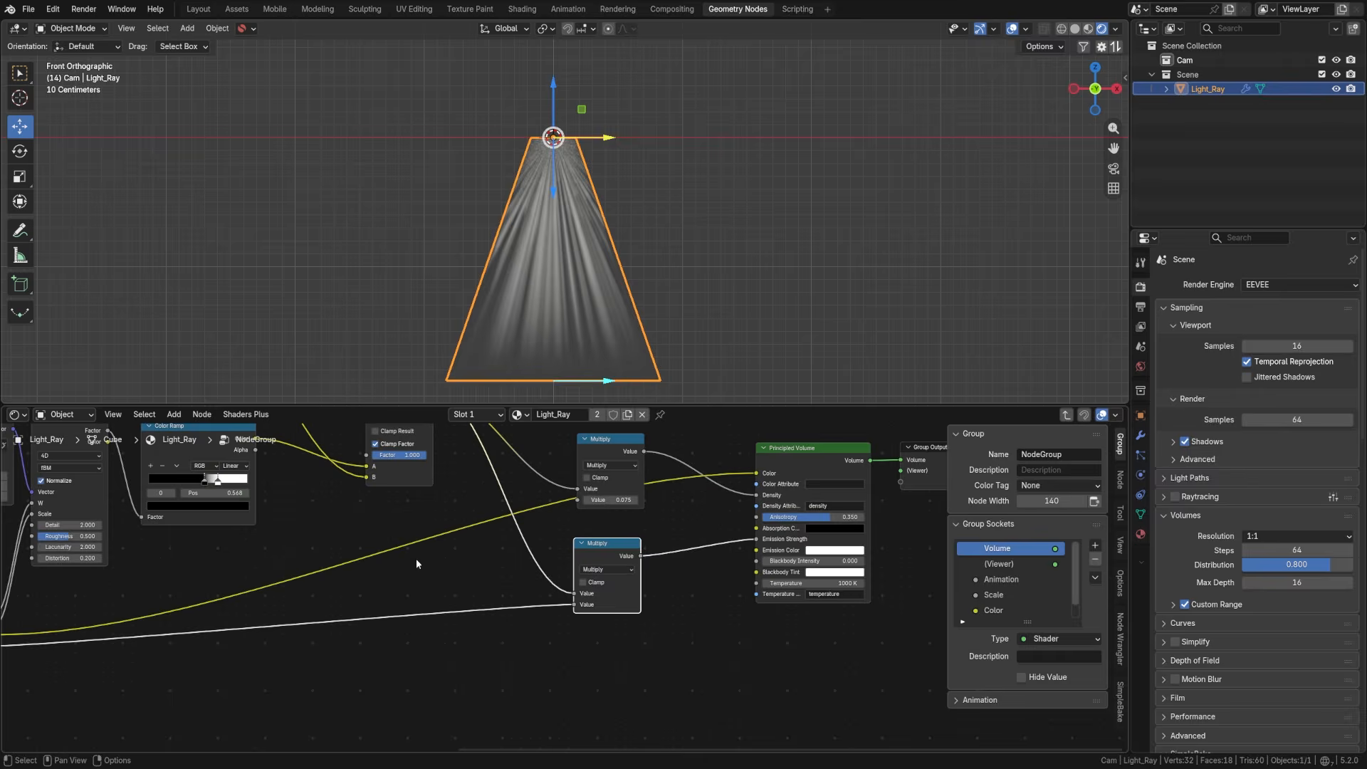
pyautogui.moveTo(682, 567); pyautogui.dragTo(745, 558, button='middle')
pyautogui.moveTo(818, 541); pyautogui.dragTo(69, 630)
pyautogui.press('Tab')
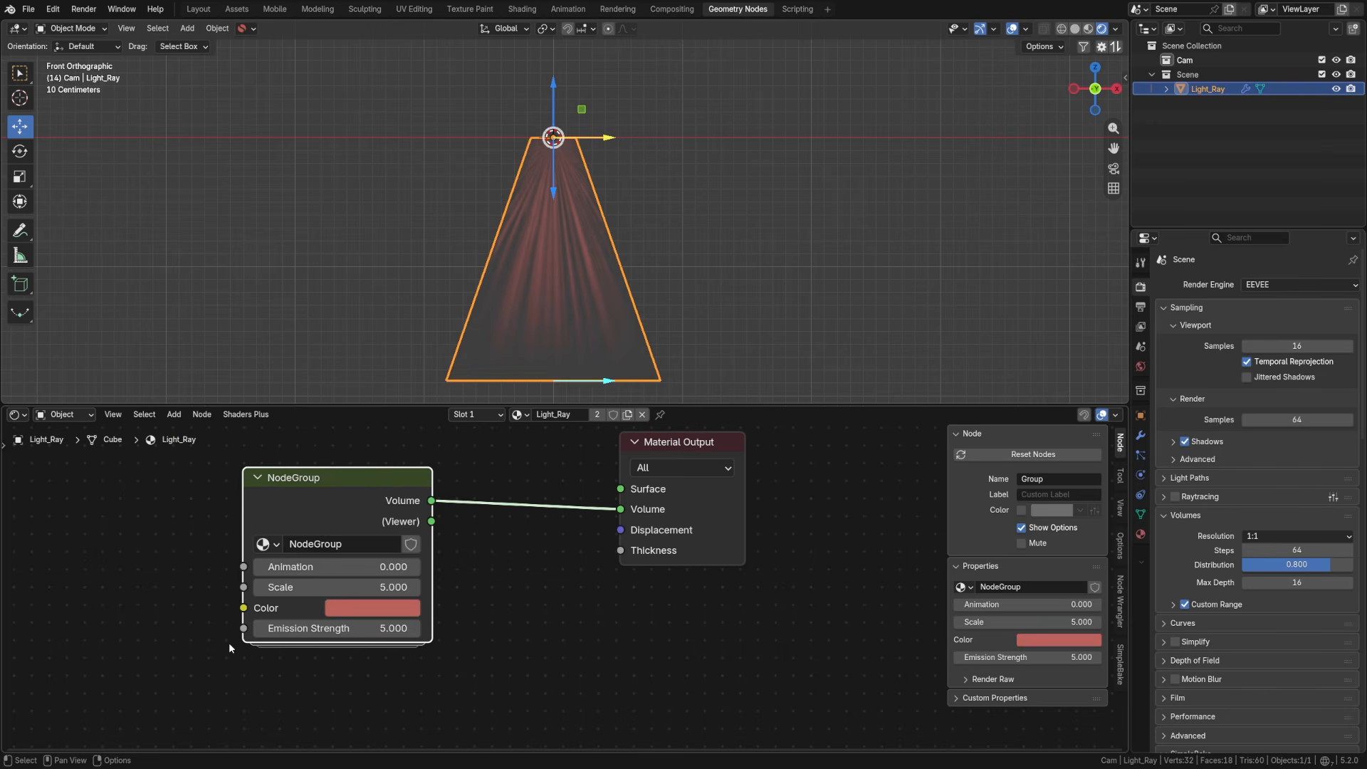
# Step: Pick a different Color for the NodeGroup and slightly adjust the light ray's shape with its viewport handles
pyautogui.click(382, 607)
pyautogui.moveTo(399, 393)
pyautogui.mouseDown()
pyautogui.moveTo(461, 384)
pyautogui.moveTo(464, 353)
pyautogui.moveTo(435, 415)
pyautogui.moveTo(380, 423)
pyautogui.mouseUp()
pyautogui.moveTo(603, 382)
pyautogui.mouseDown()
pyautogui.moveTo(741, 378)
pyautogui.moveTo(613, 377)
pyautogui.mouseUp()
pyautogui.moveTo(553, 193)
pyautogui.mouseDown()
pyautogui.moveTo(554, 285)
pyautogui.moveTo(553, 178)
pyautogui.mouseUp()
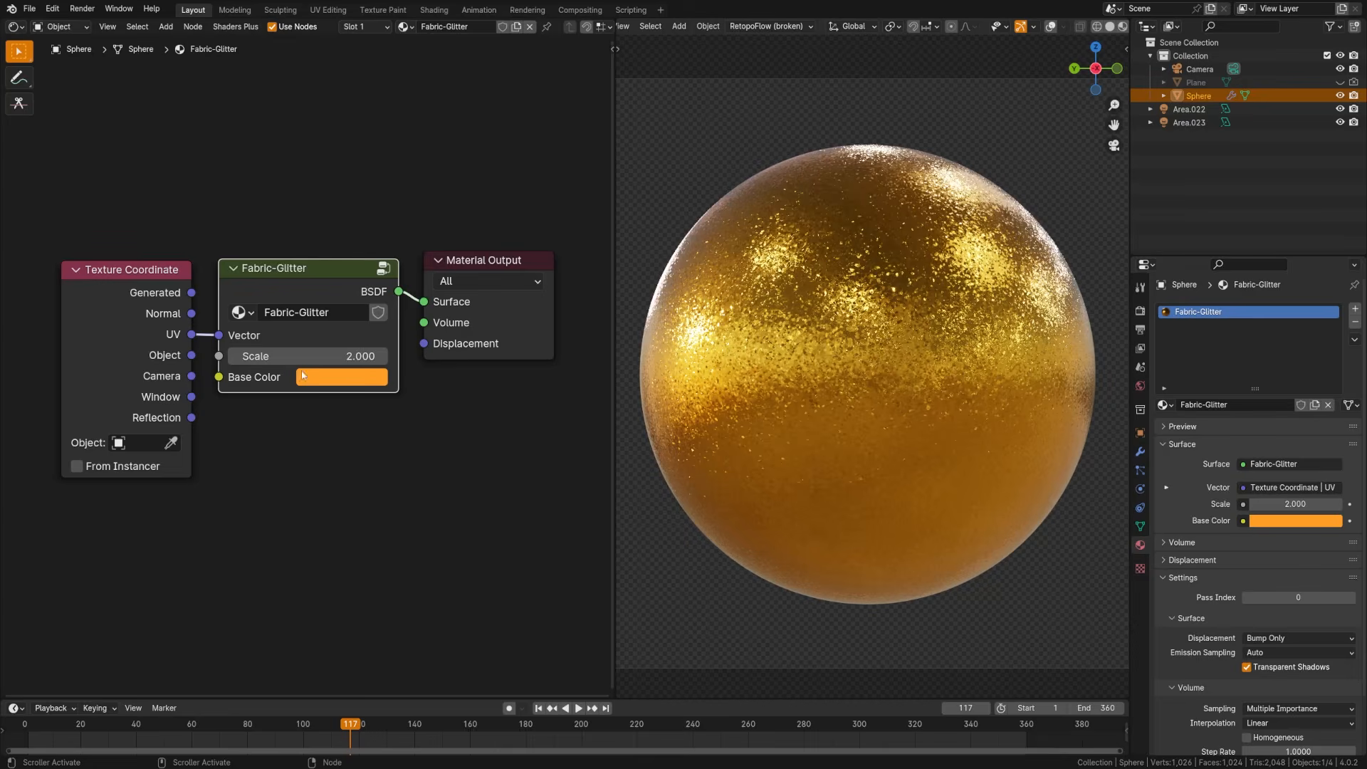